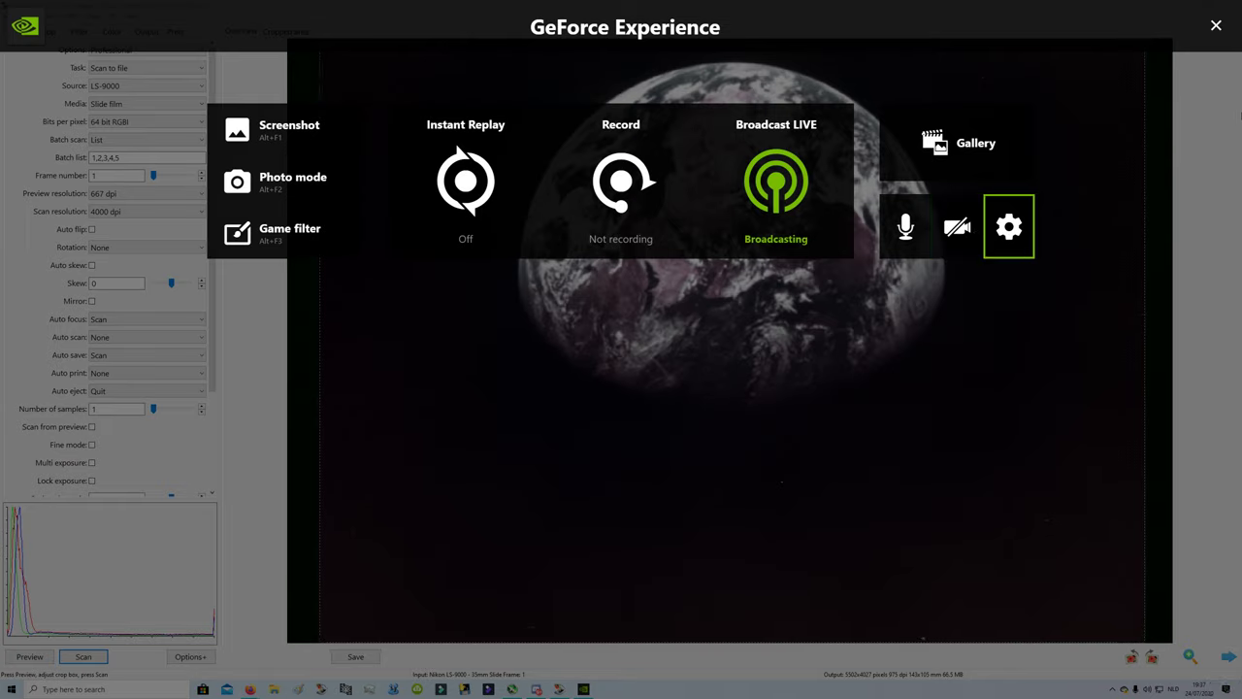
- Close the GeForce Experience overlay and compare frame 2 with the Restore fading filter off and on
click(1216, 26)
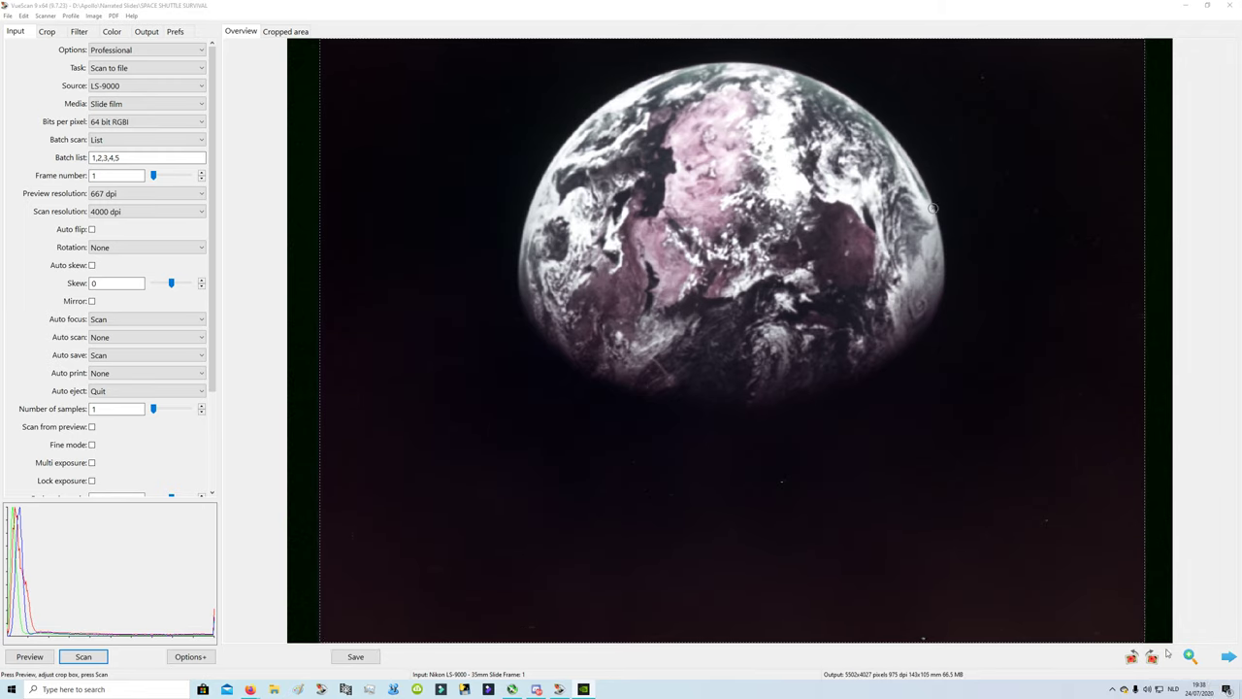
click(1230, 658)
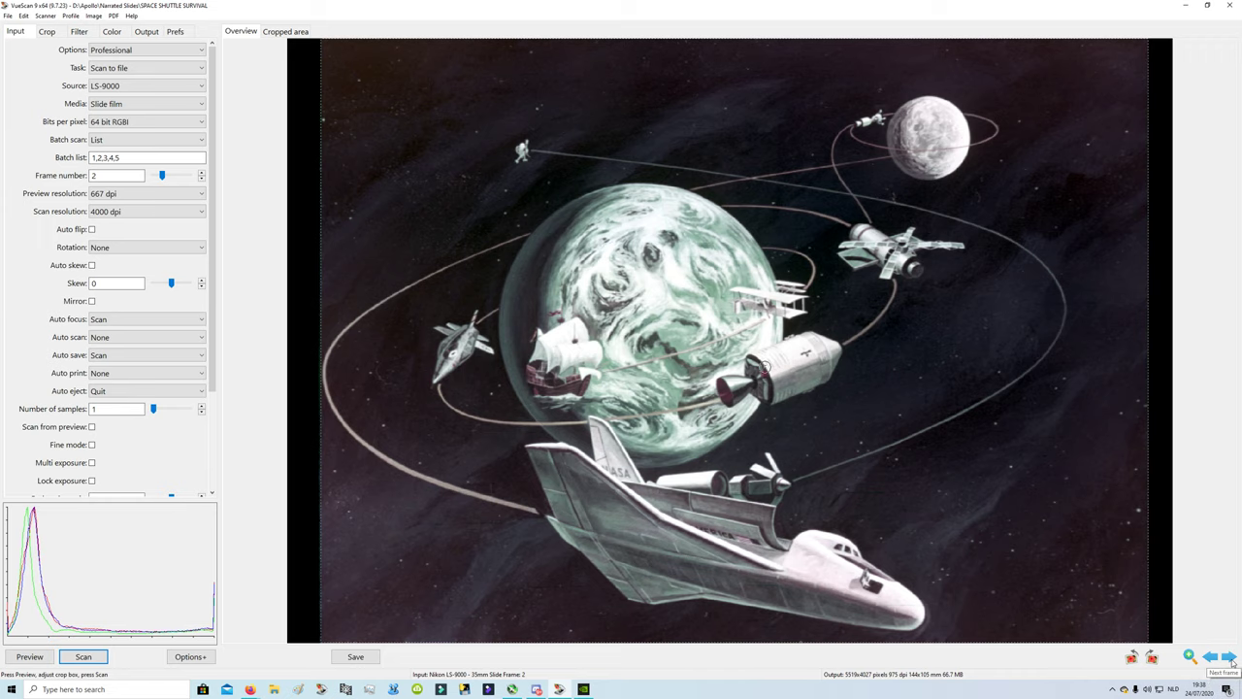
click(78, 31)
click(92, 87)
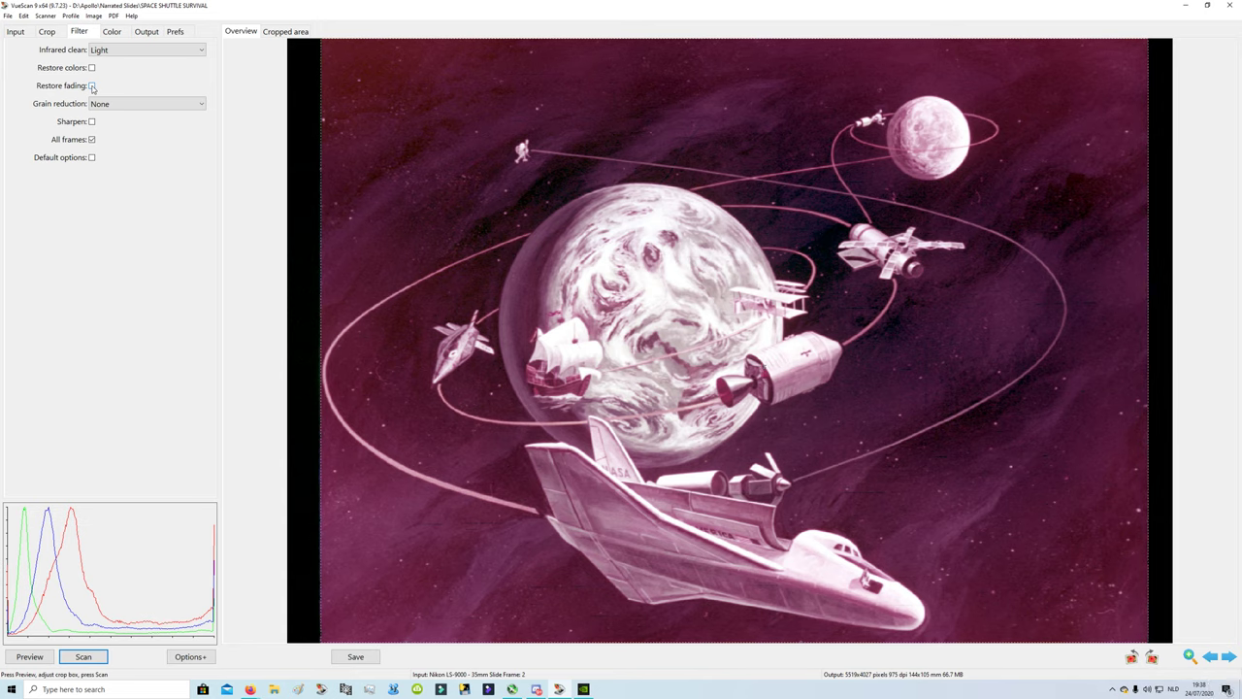
click(93, 87)
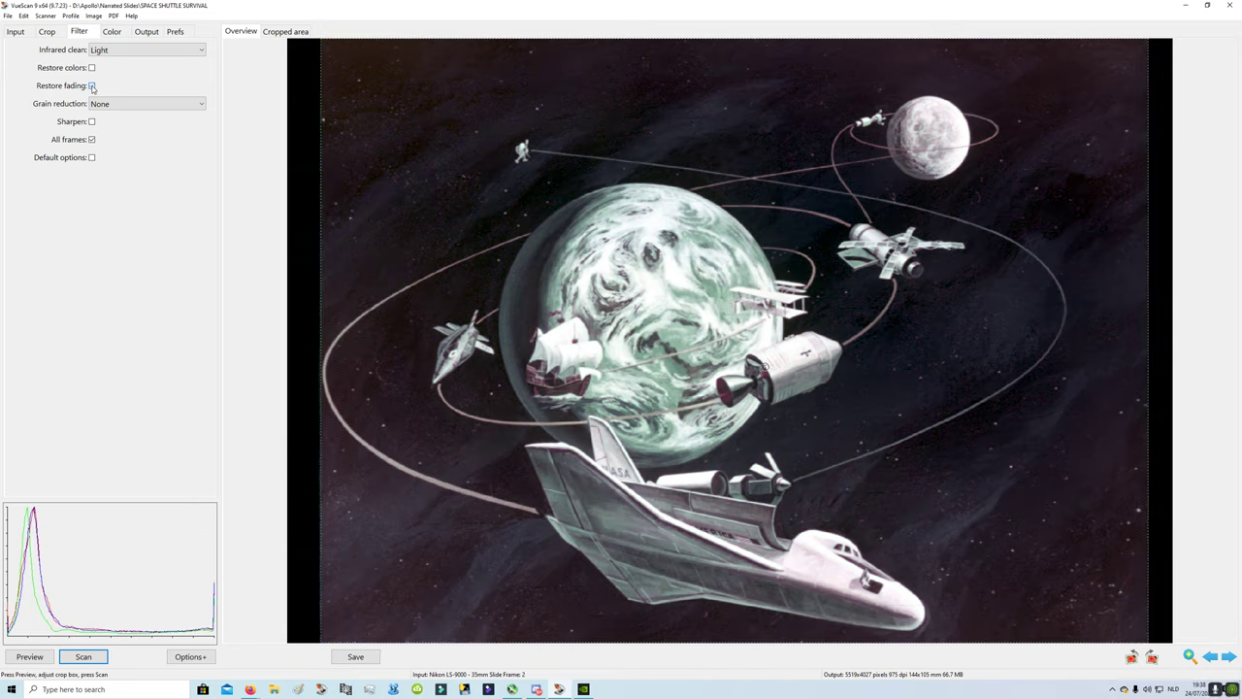
- Compare frames 3 and 4 with Restore fading off and on, leaving the filter enabled
click(1229, 657)
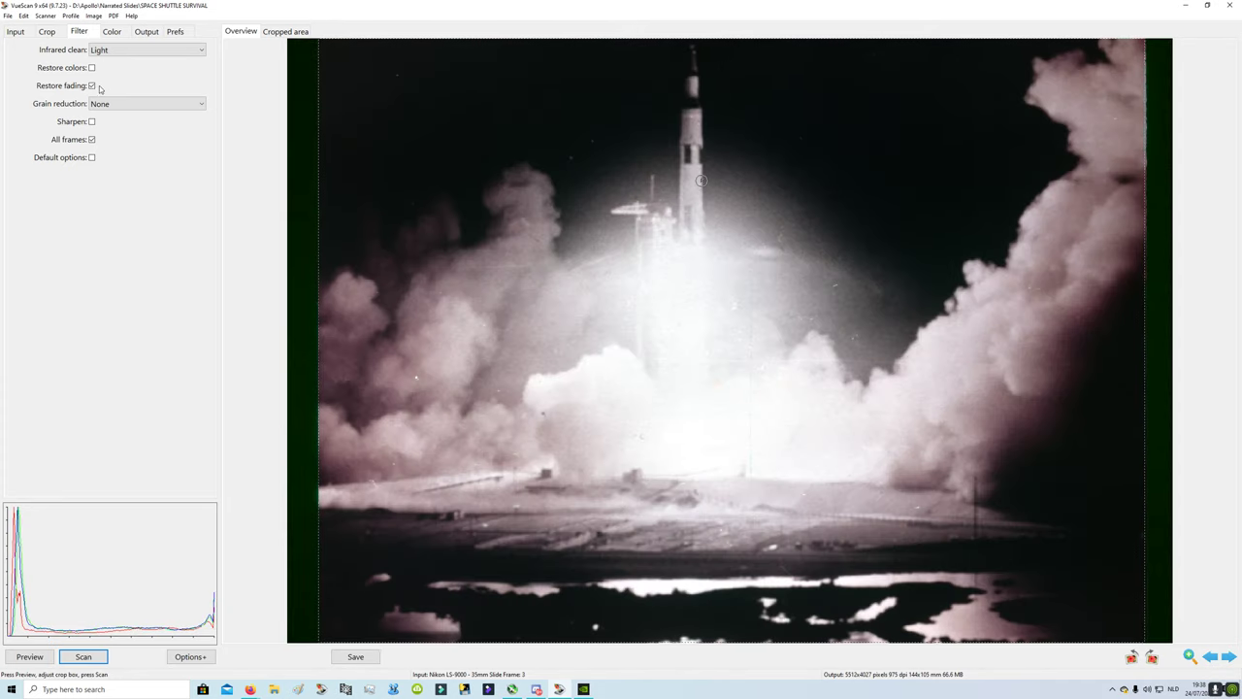
click(92, 85)
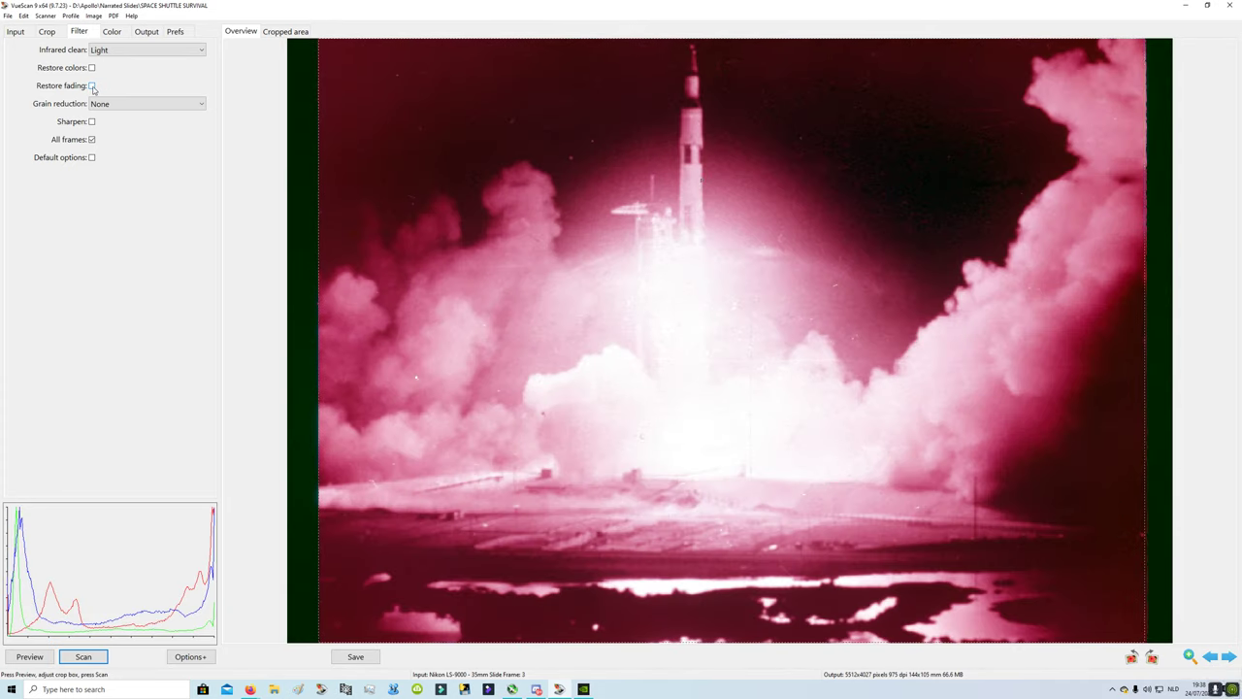
click(92, 85)
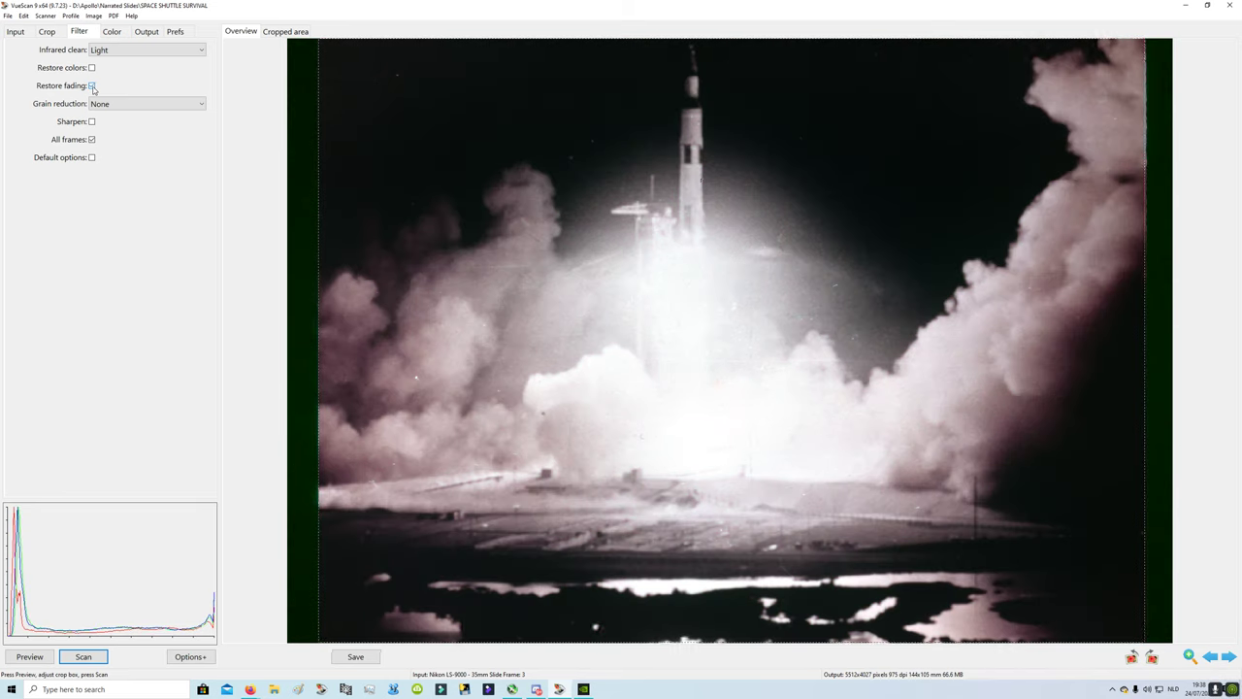
click(1227, 655)
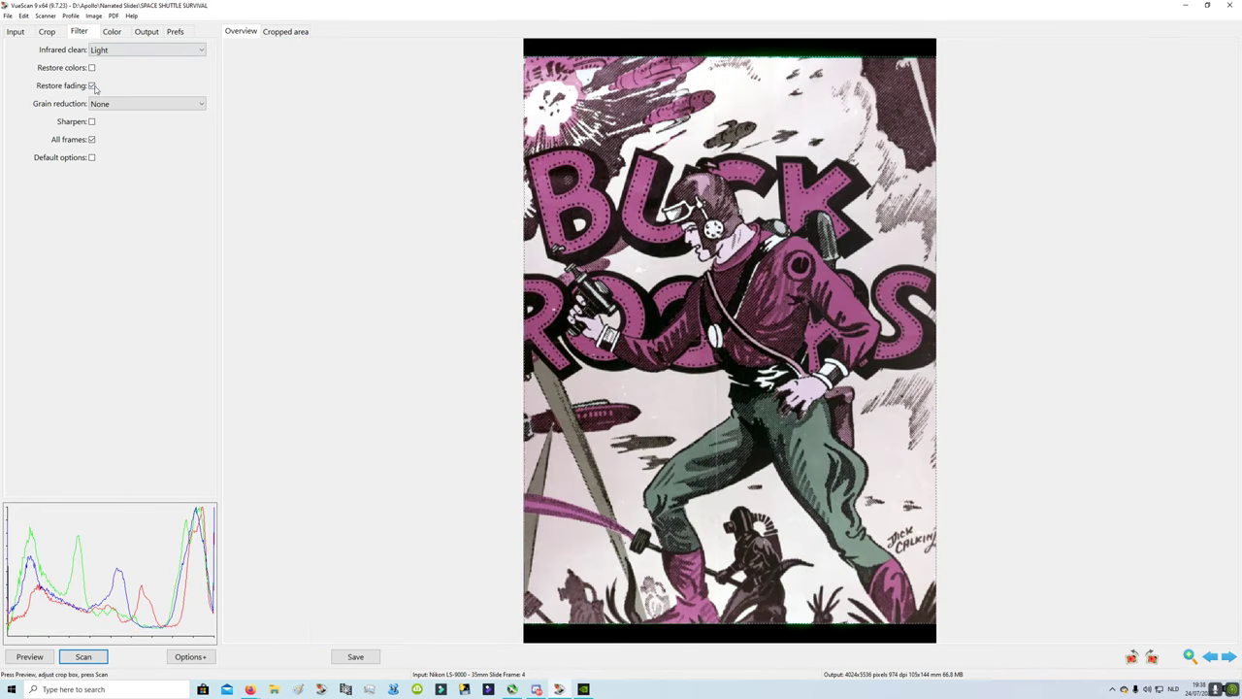
click(92, 85)
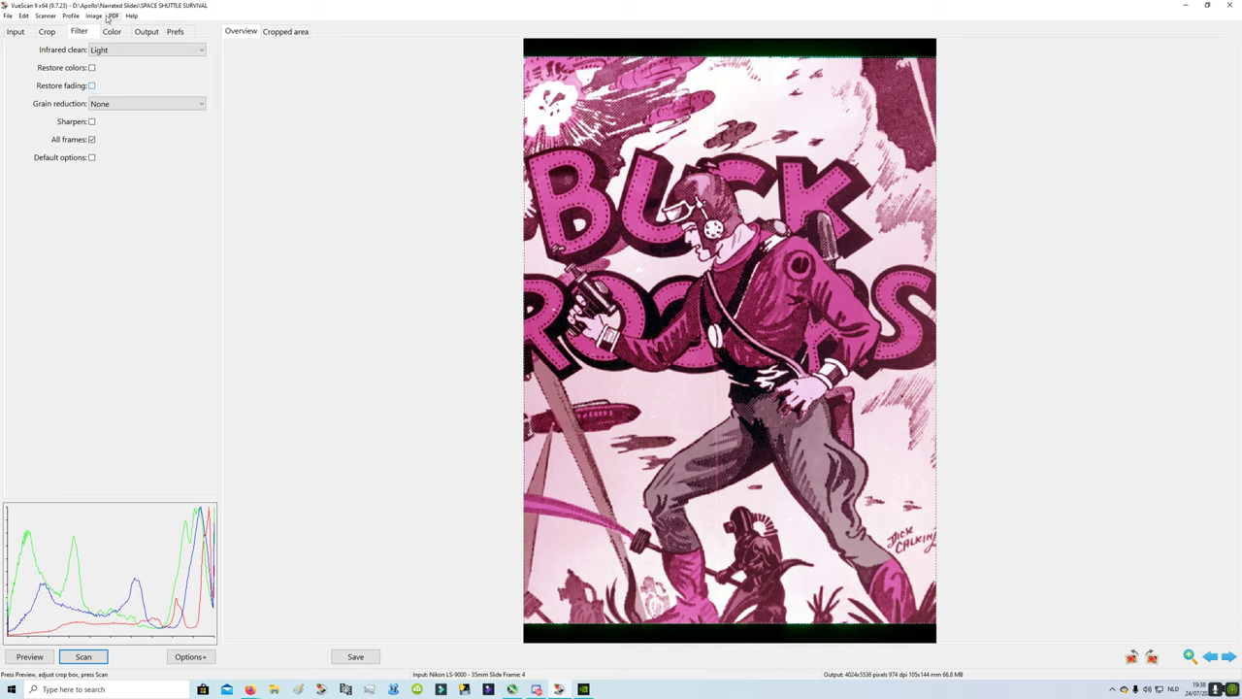
click(92, 86)
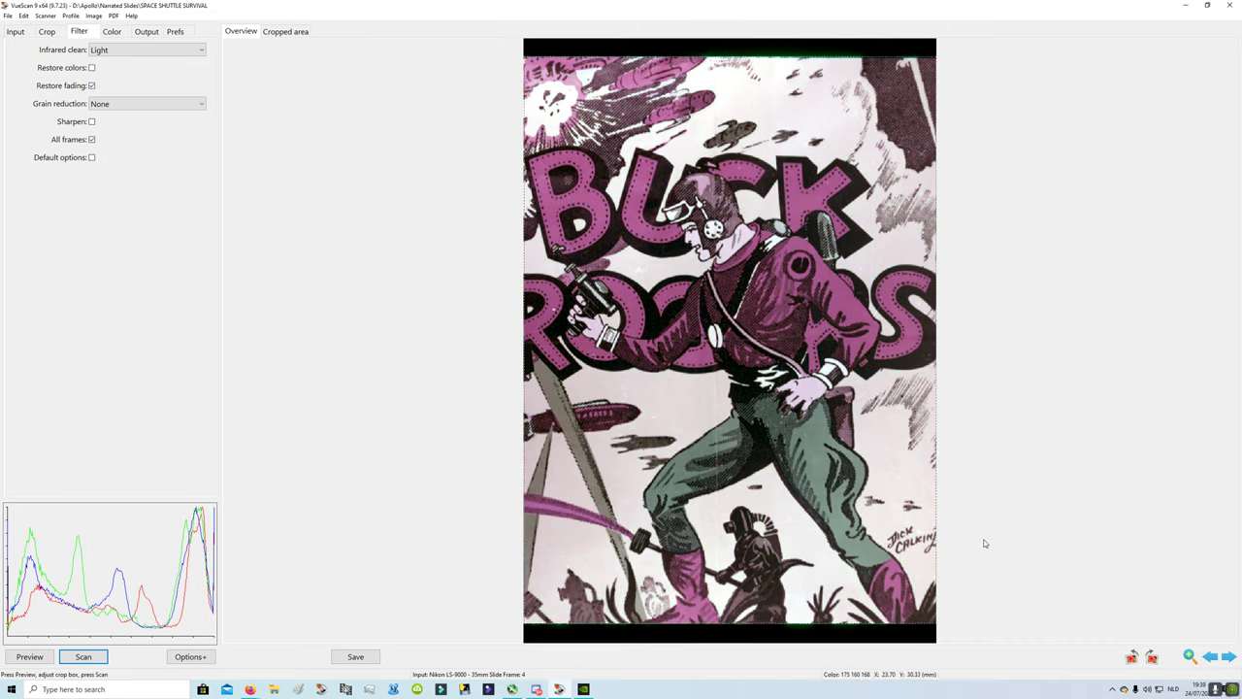
- Look at frame 5 and step back through the previewed frames to frame 1
click(1231, 657)
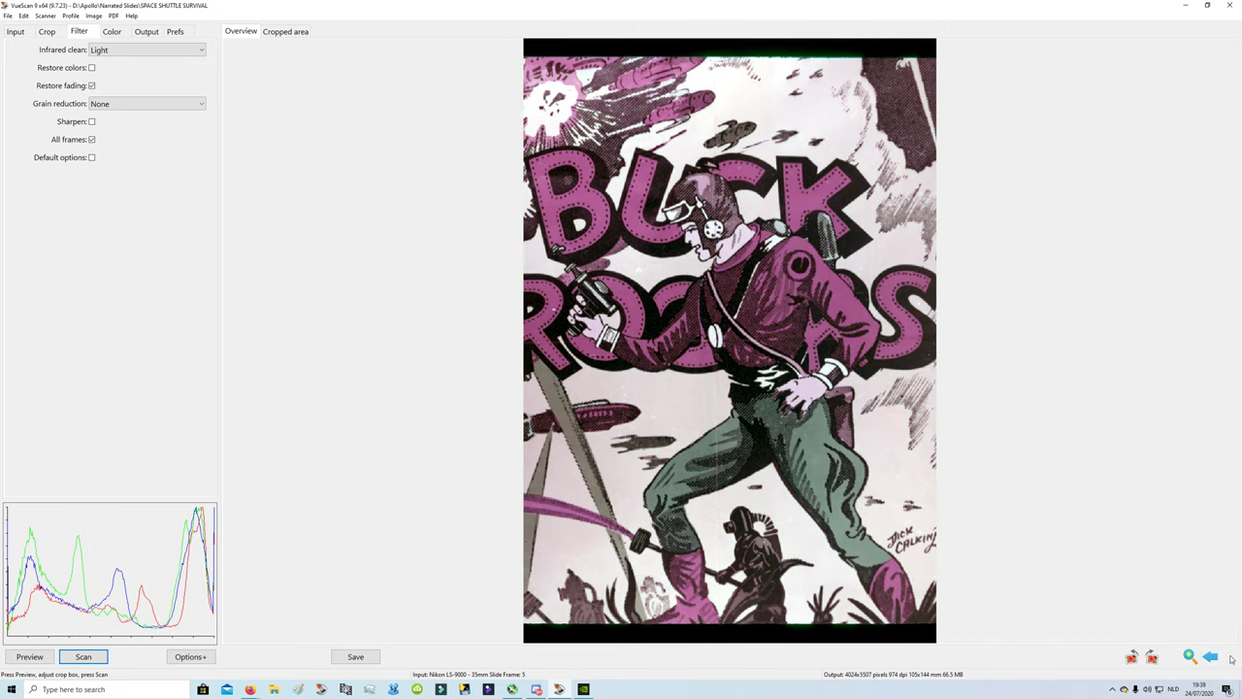
click(1211, 658)
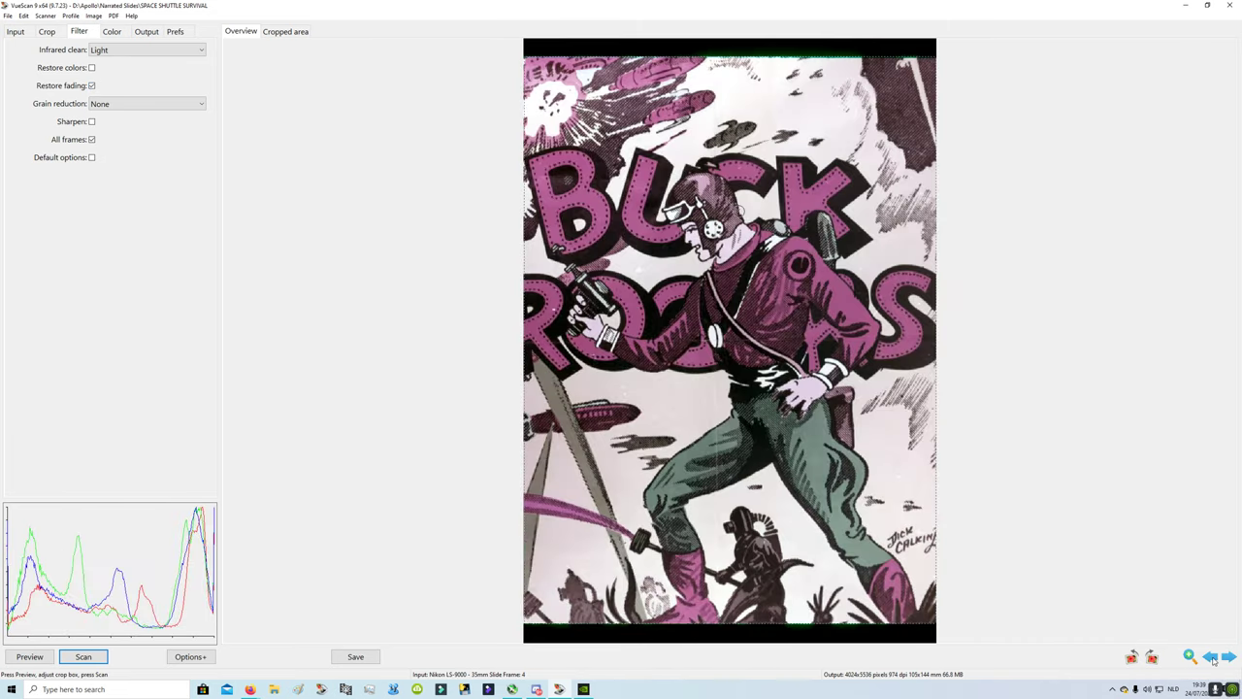
click(1212, 657)
click(1211, 657)
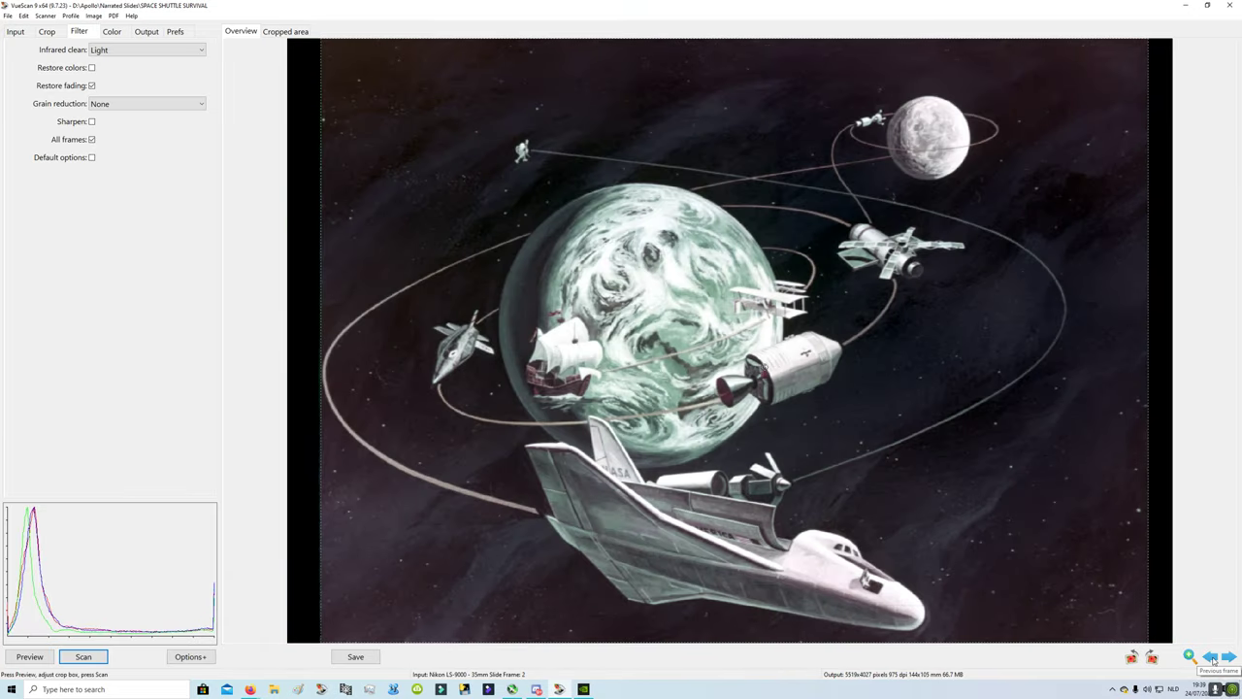
click(1211, 657)
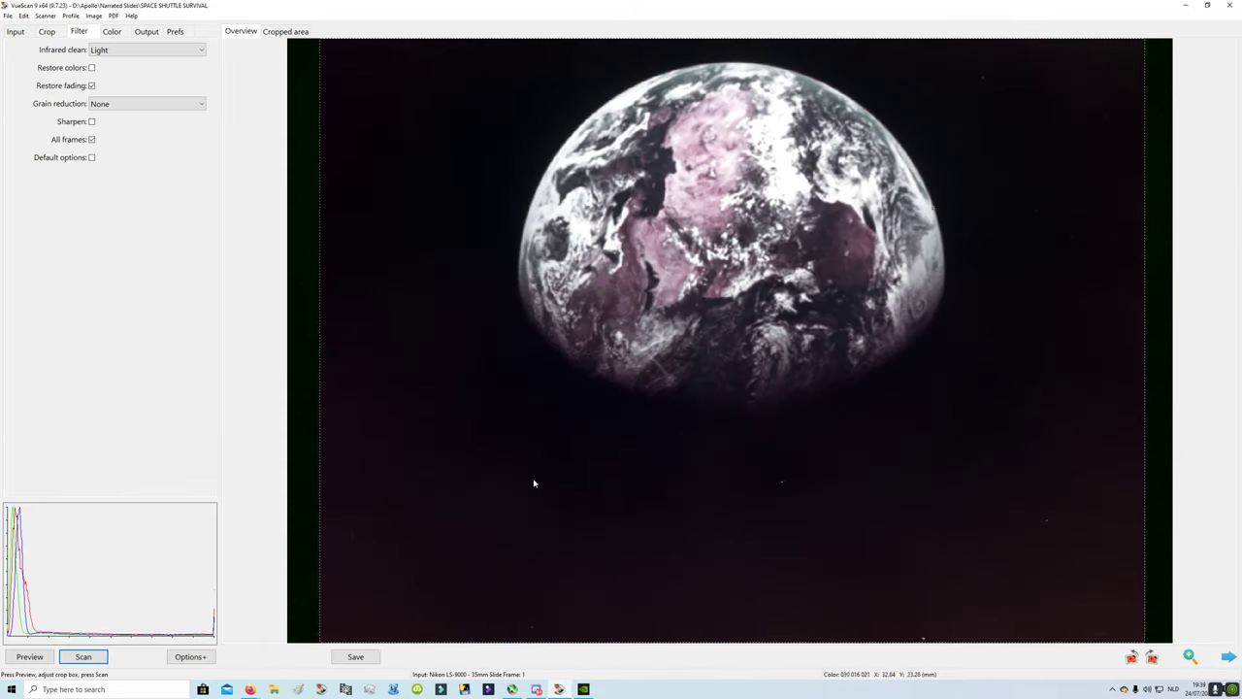
- Start the 4000 dpi batch scan of frames 1 to 5 from the input settings and return to the VueScan window
click(18, 34)
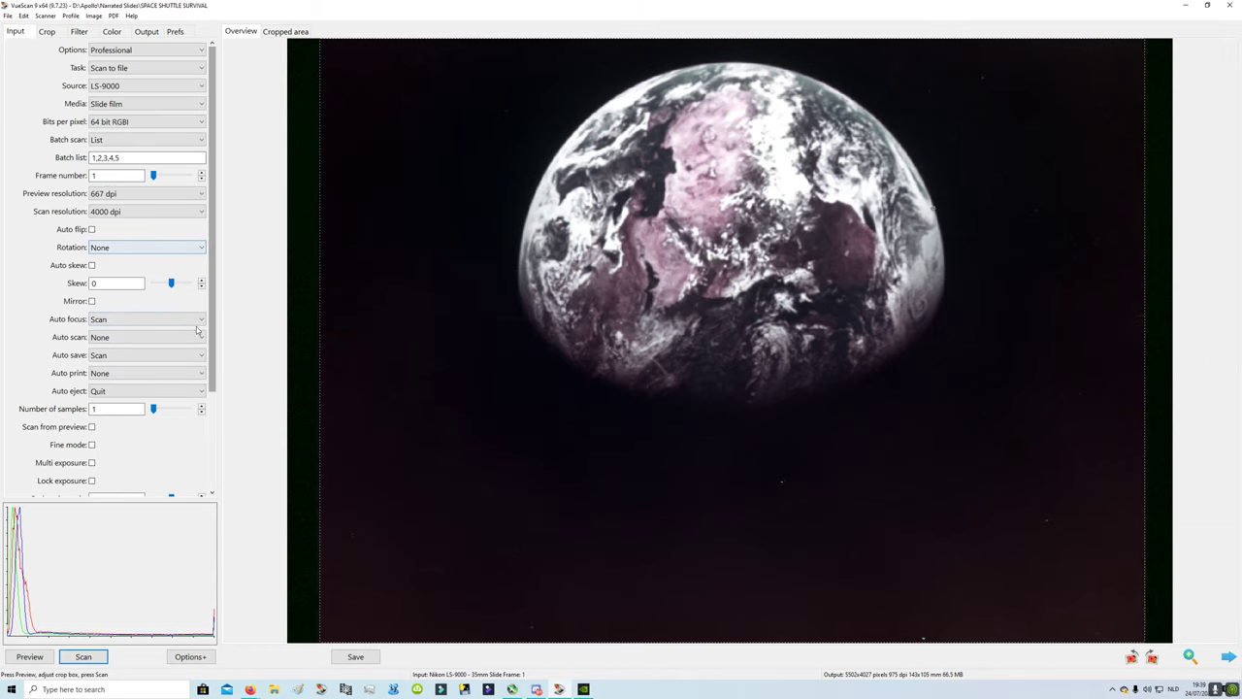
click(83, 657)
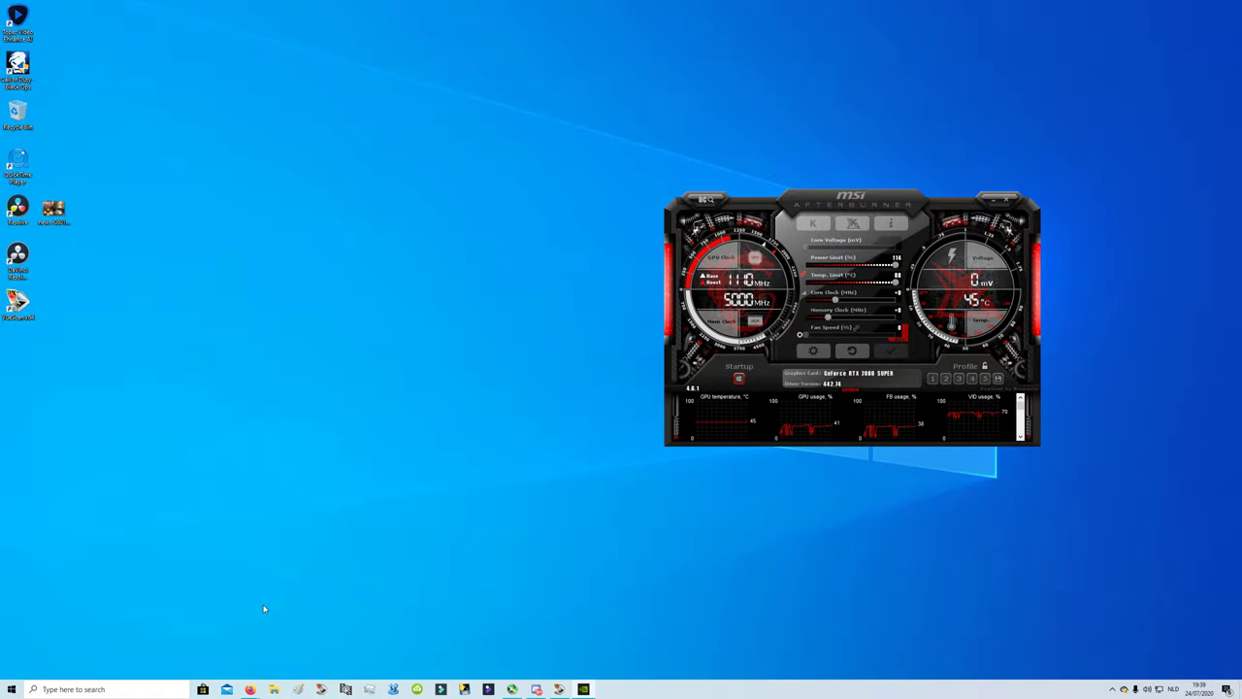
click(251, 689)
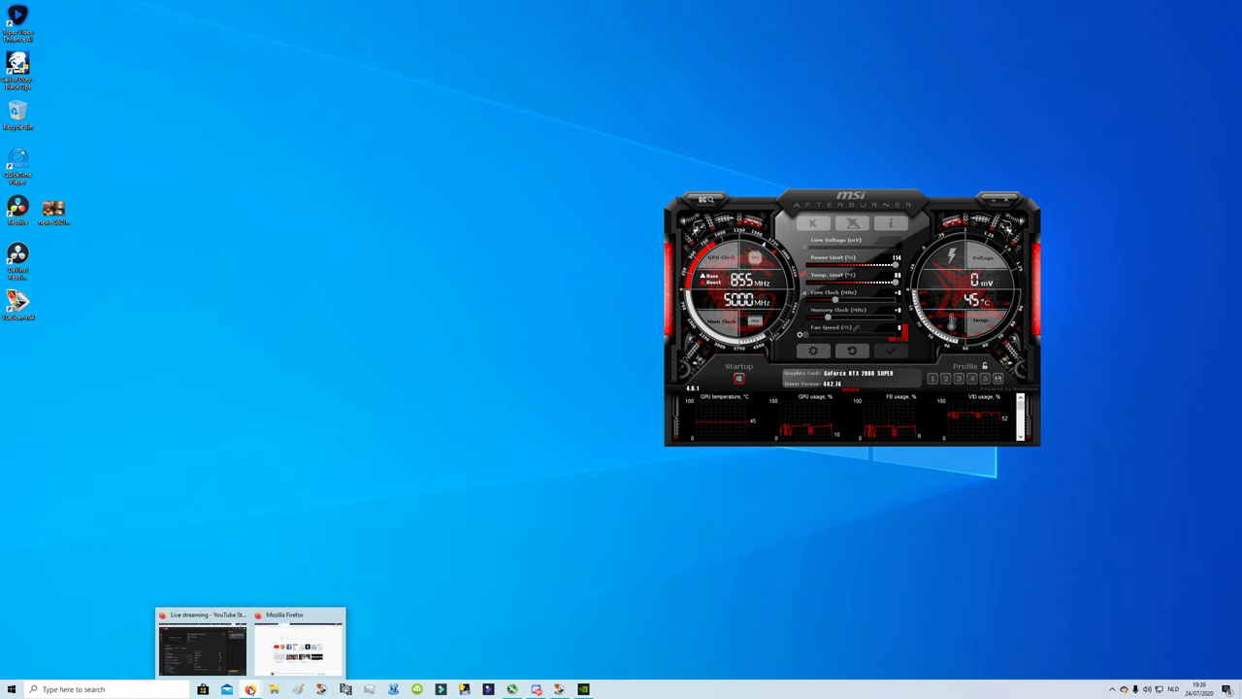
click(559, 689)
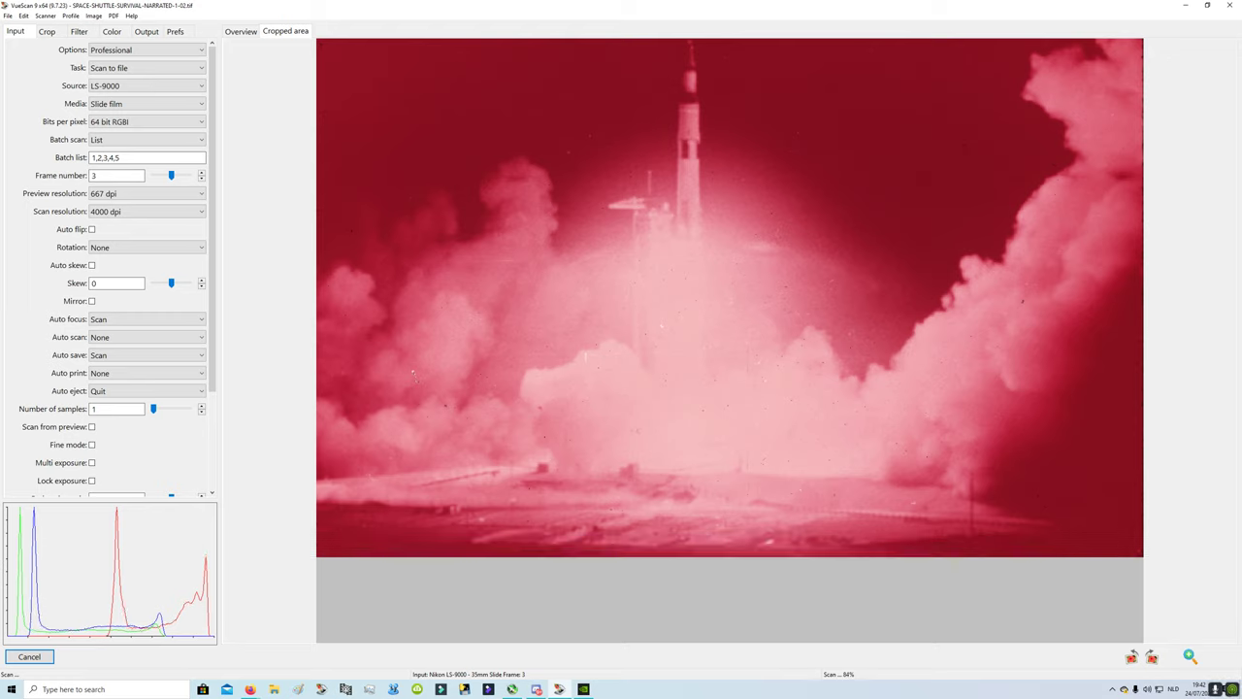
- Check the Broadcast LIVE settings in the GeForce Experience overlay and close the overlay
key(alt+z)
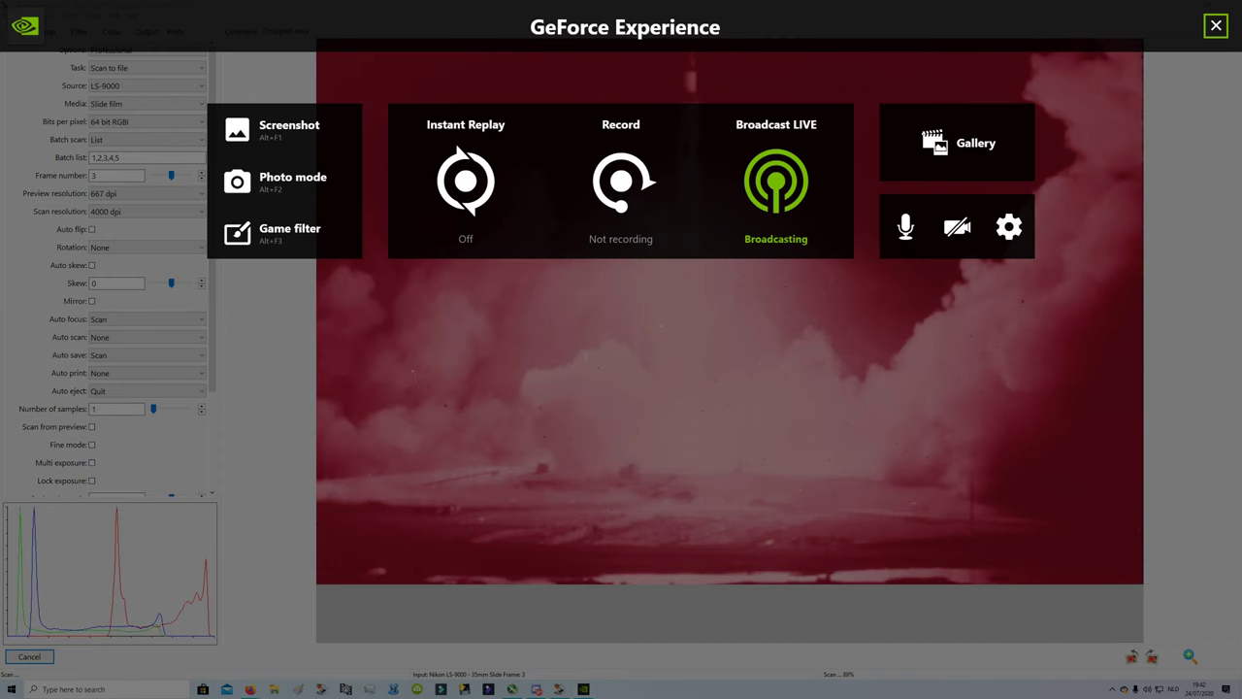
click(1018, 230)
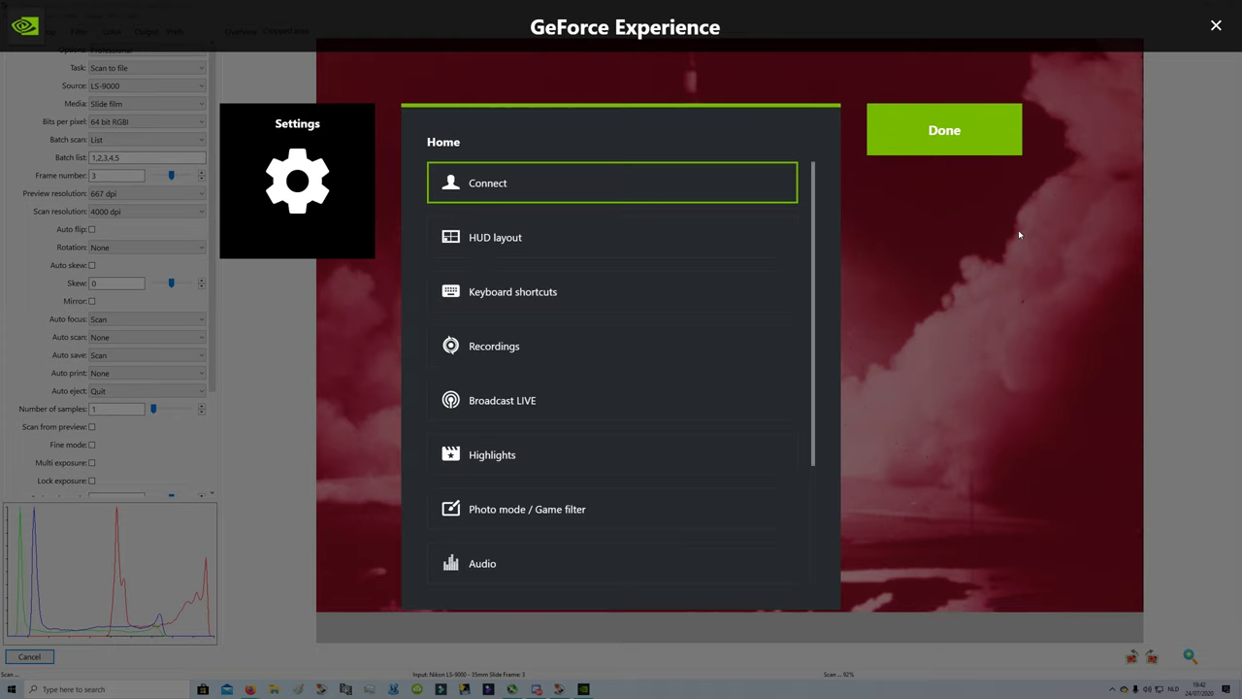
click(586, 400)
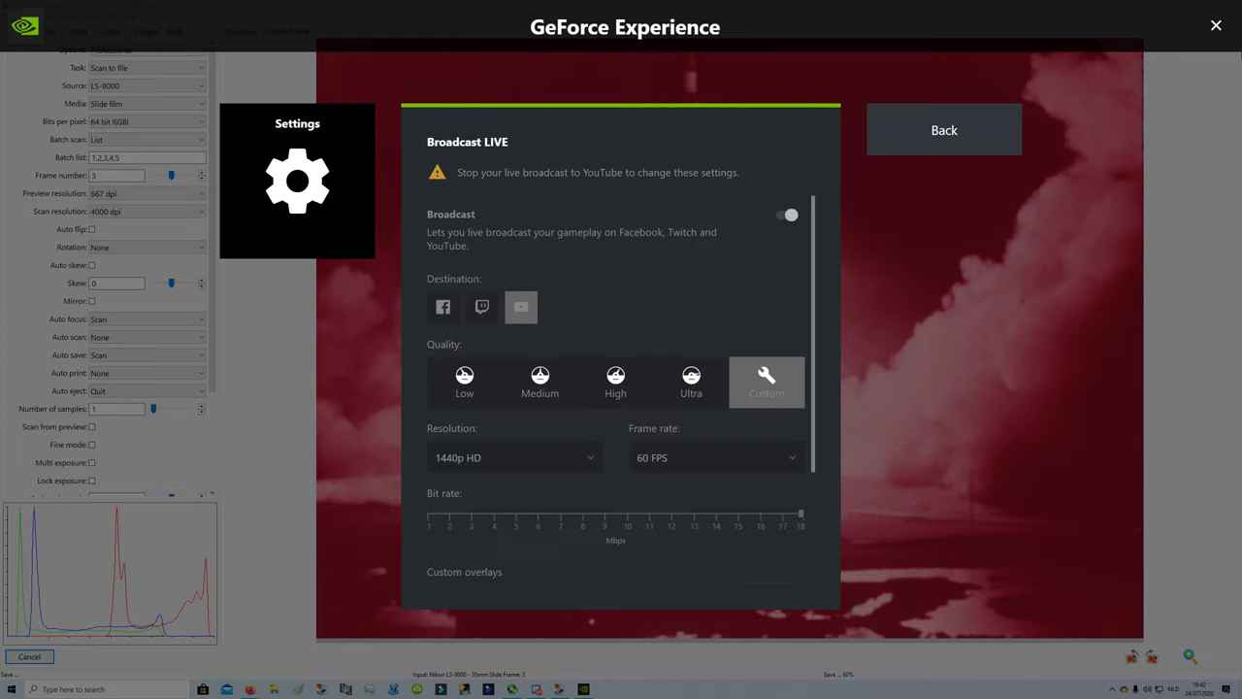
click(1216, 25)
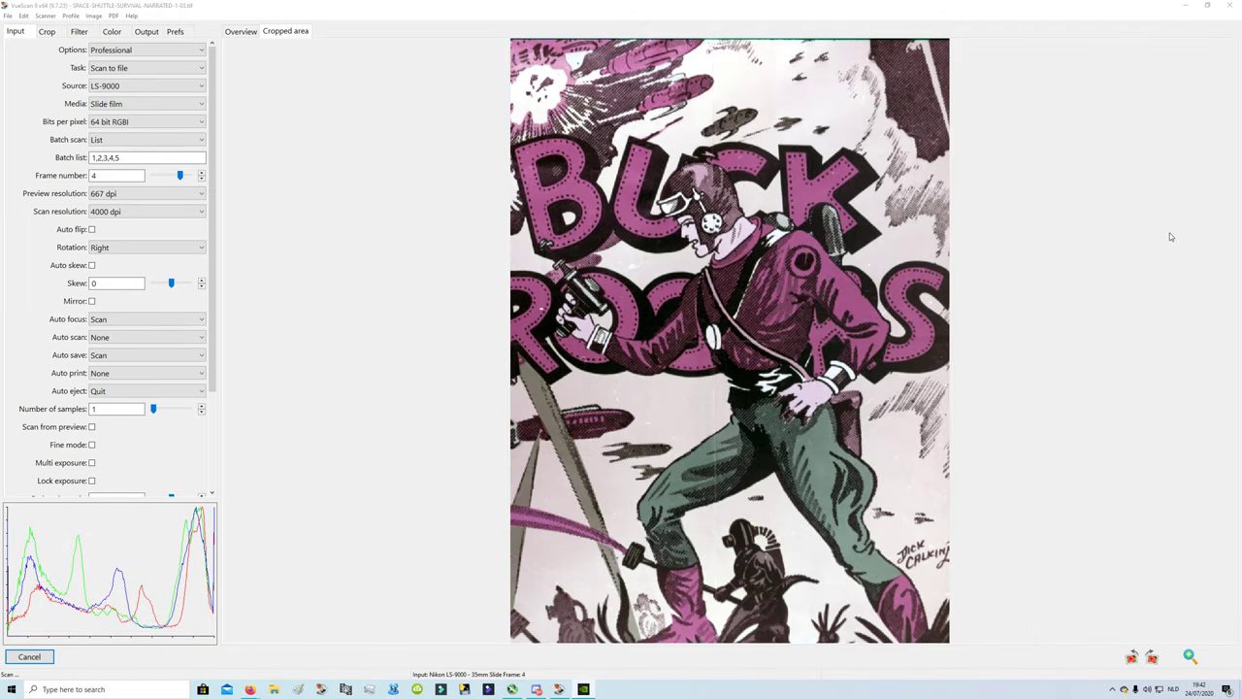
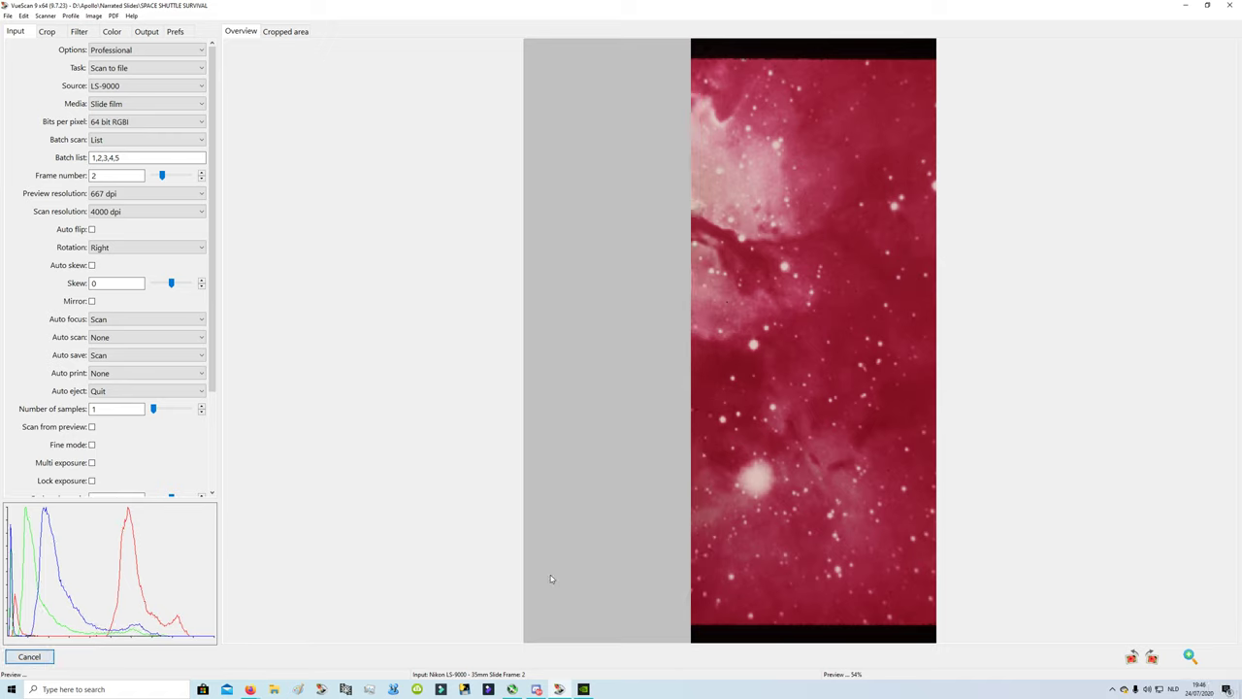
- Rotate the frame 2 preview counter-clockwise by a quarter turn
click(1133, 661)
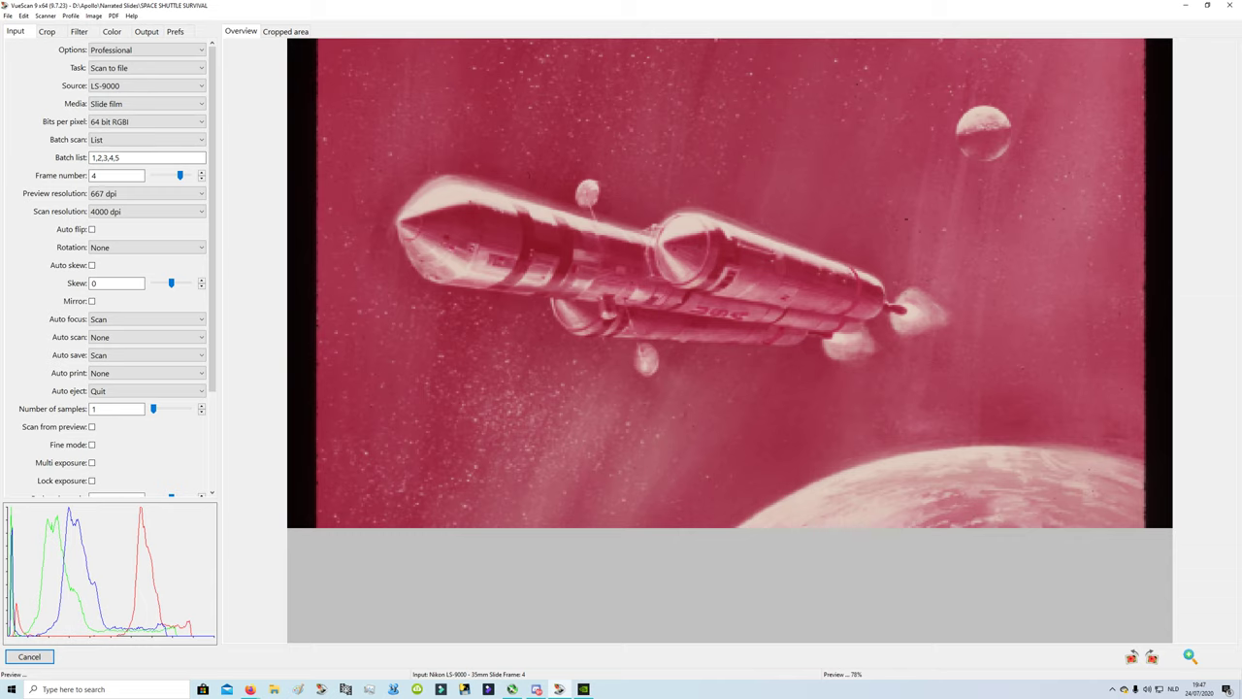
key(ctrl+shift+Escape)
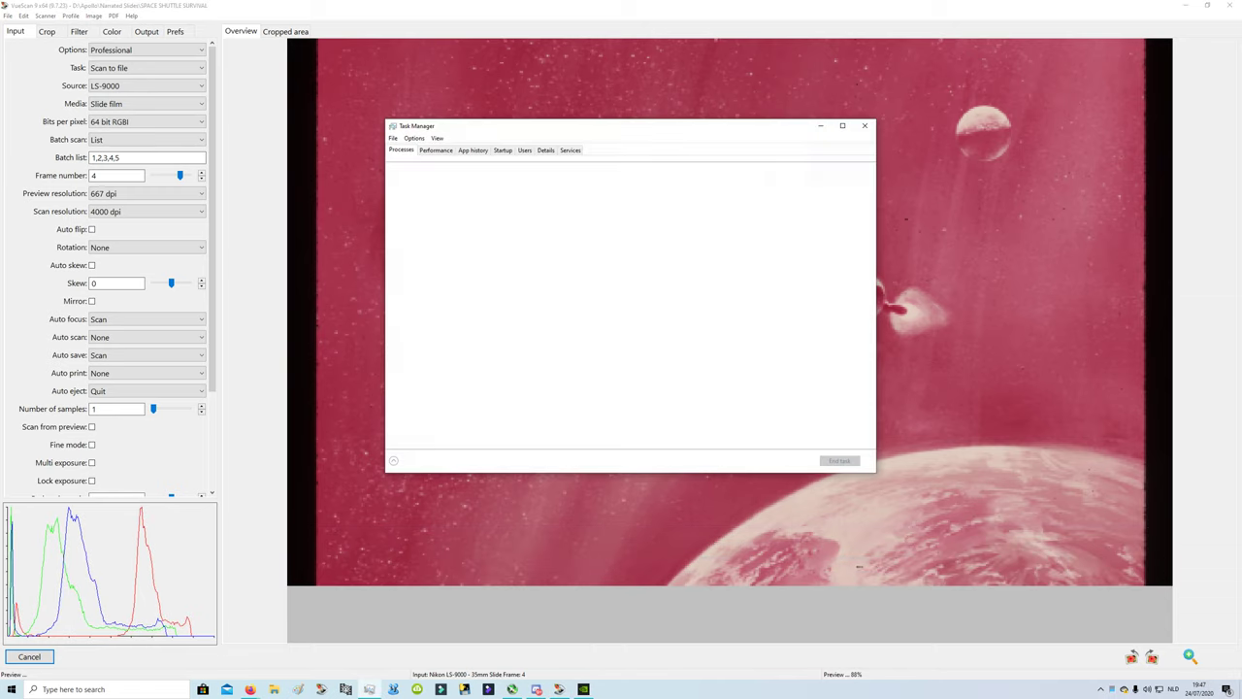
key(alt+F4)
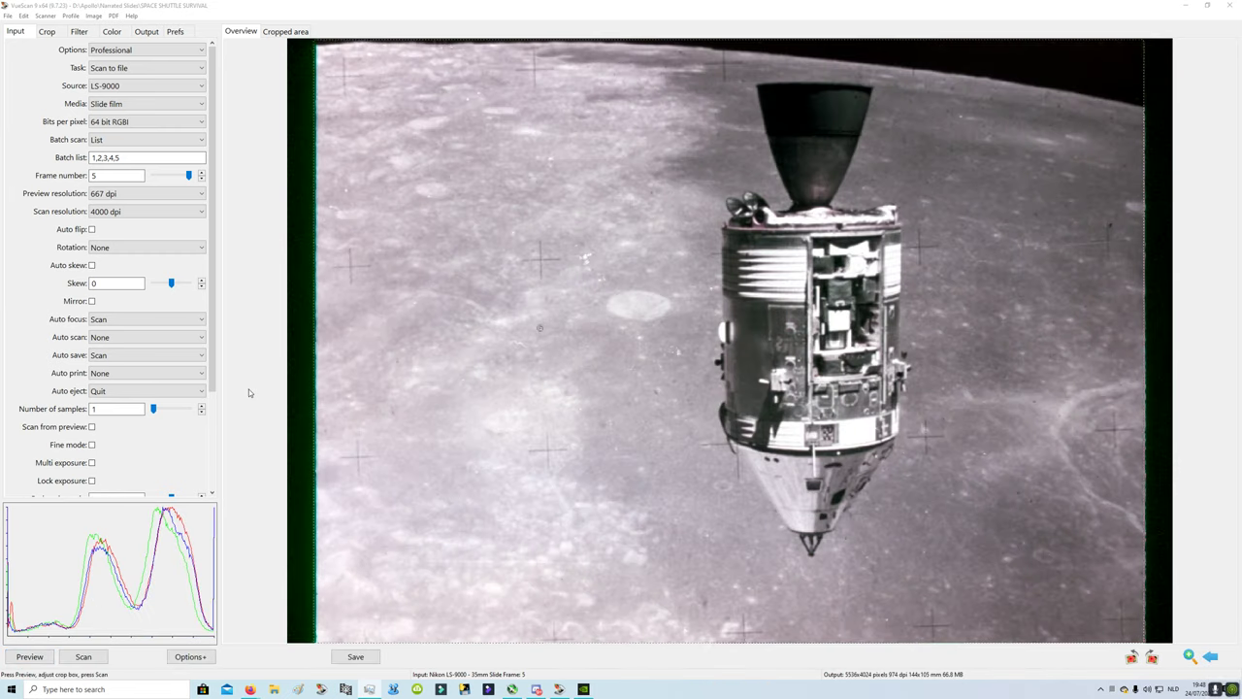
- Try other orientations for frame 5 by rotating it clockwise through a full turn
click(1152, 658)
click(1152, 658)
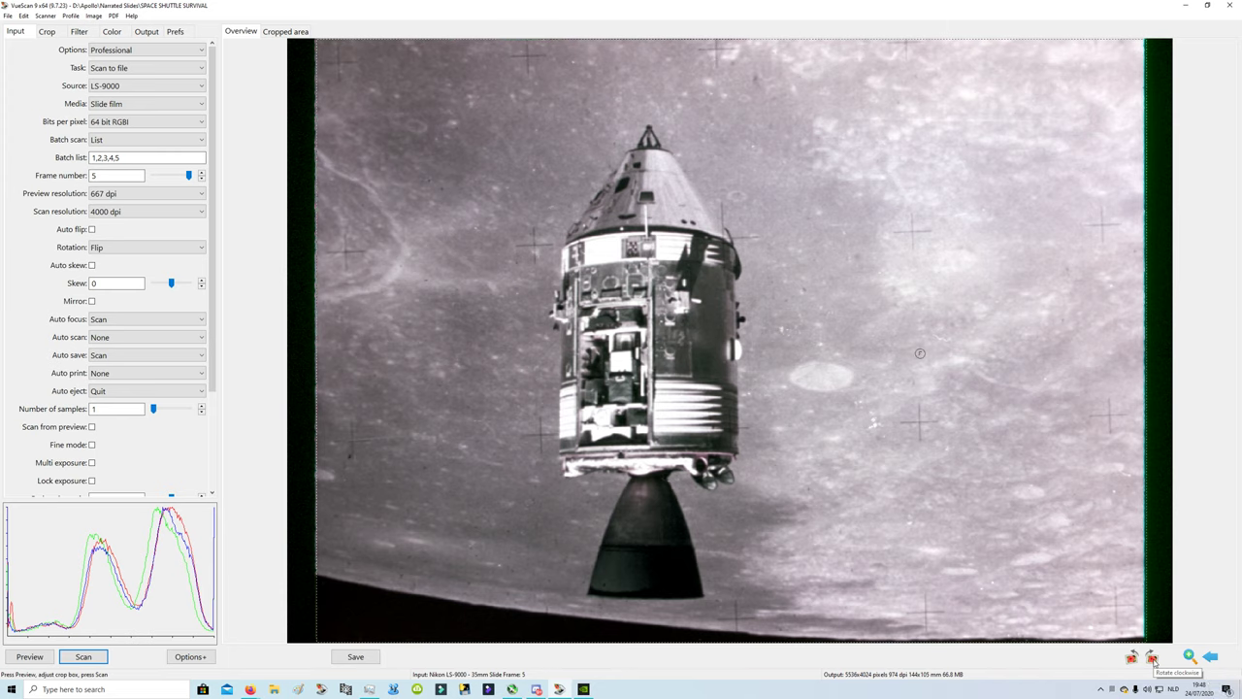
click(1152, 658)
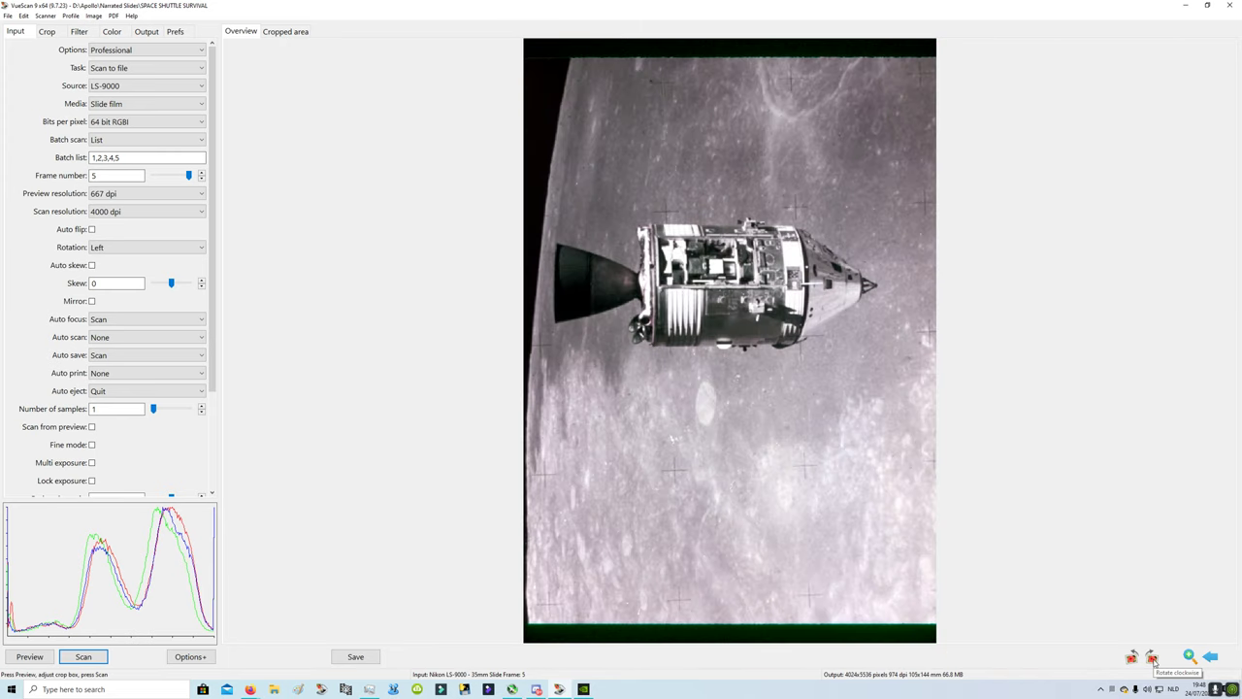
click(1152, 658)
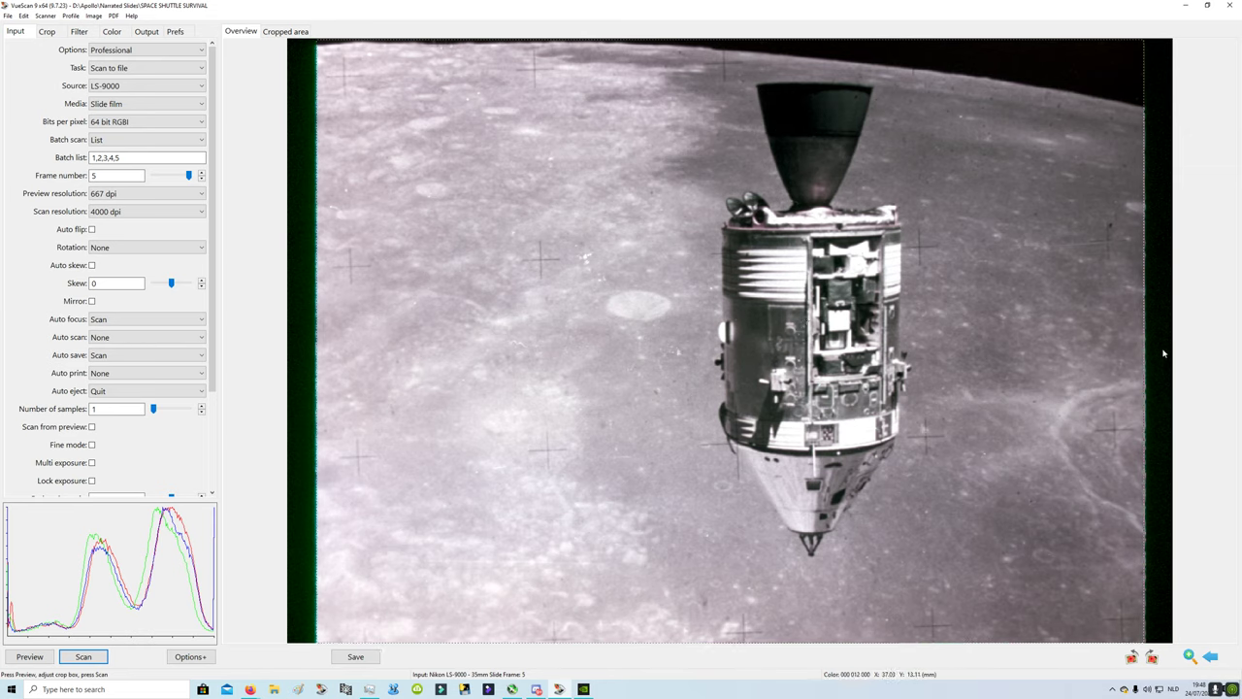
- Go to frame 4, try it flipped upside down, and rotate it counter-clockwise back to its original orientation
click(1210, 657)
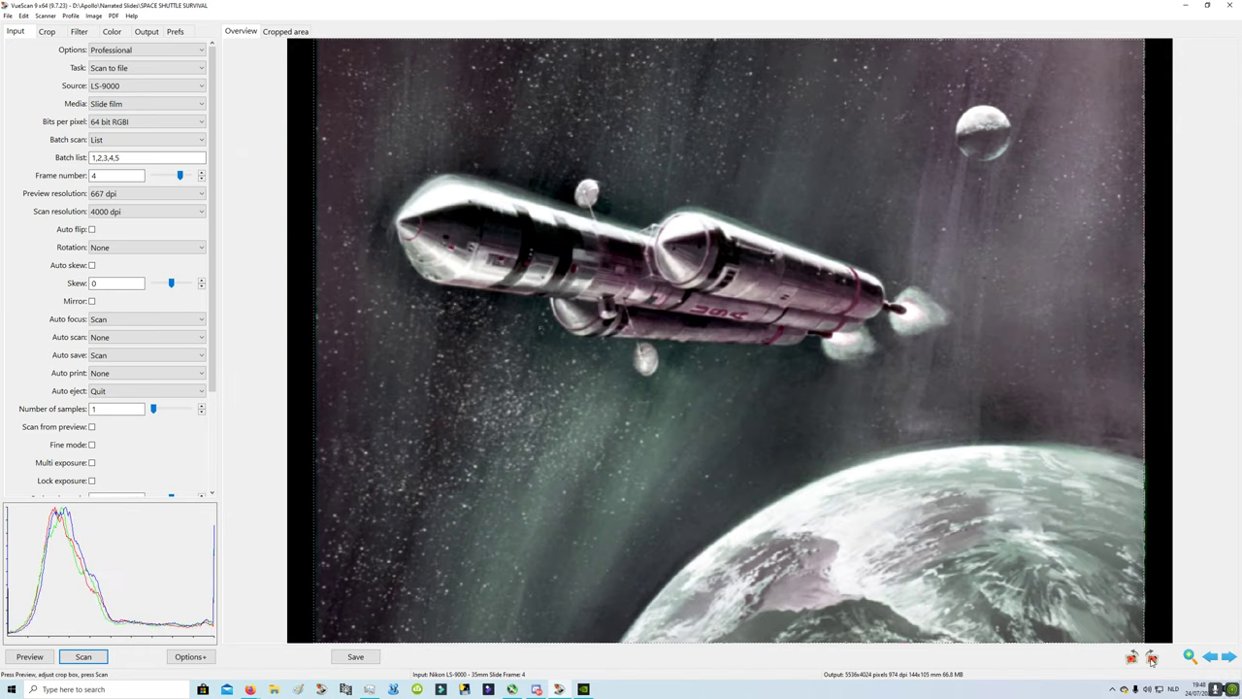
click(1153, 658)
click(1152, 658)
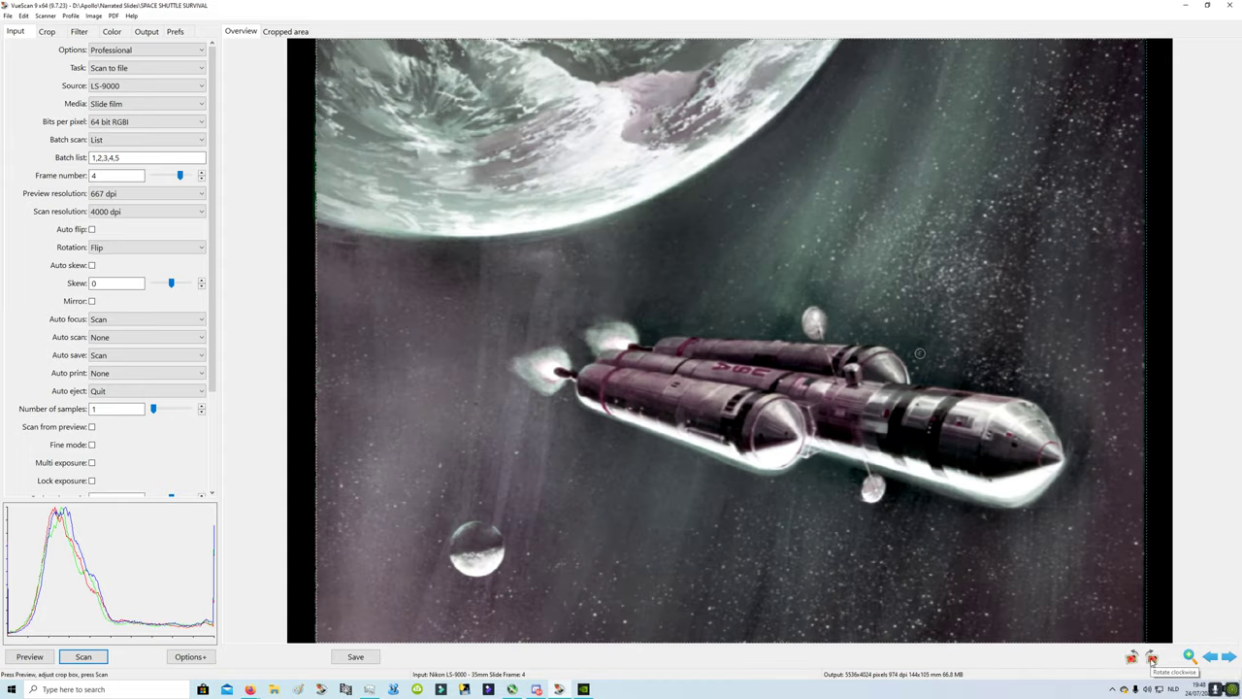
click(1131, 659)
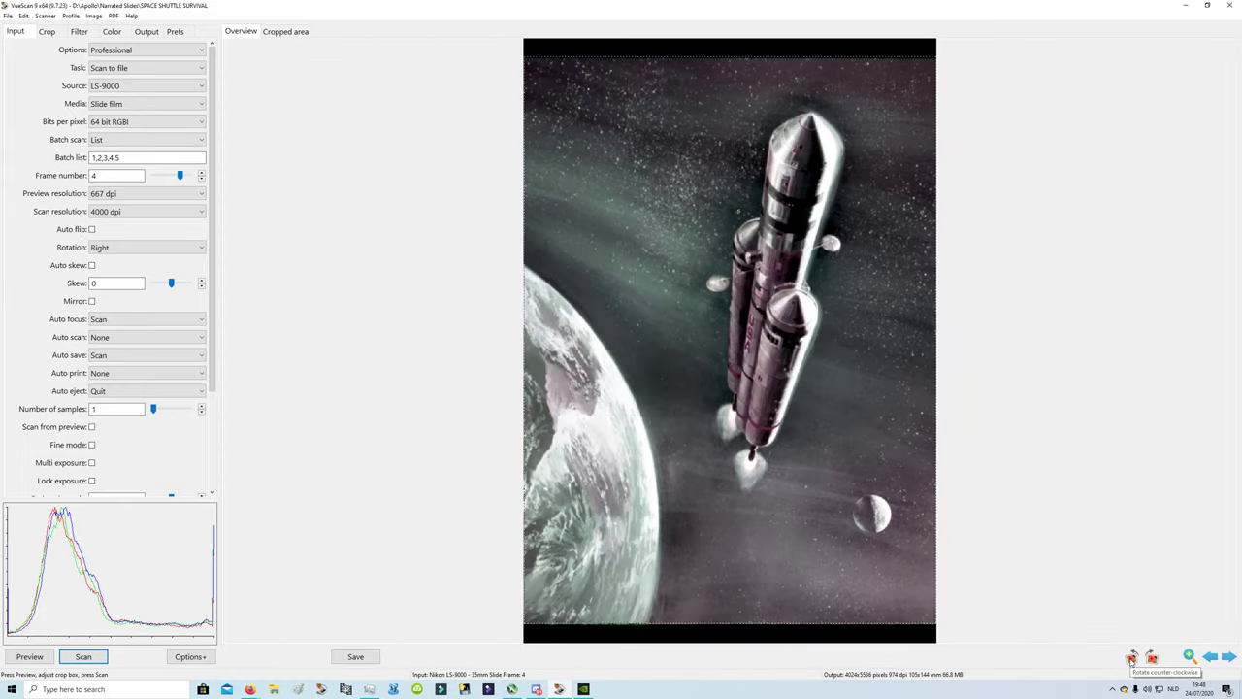
click(1131, 658)
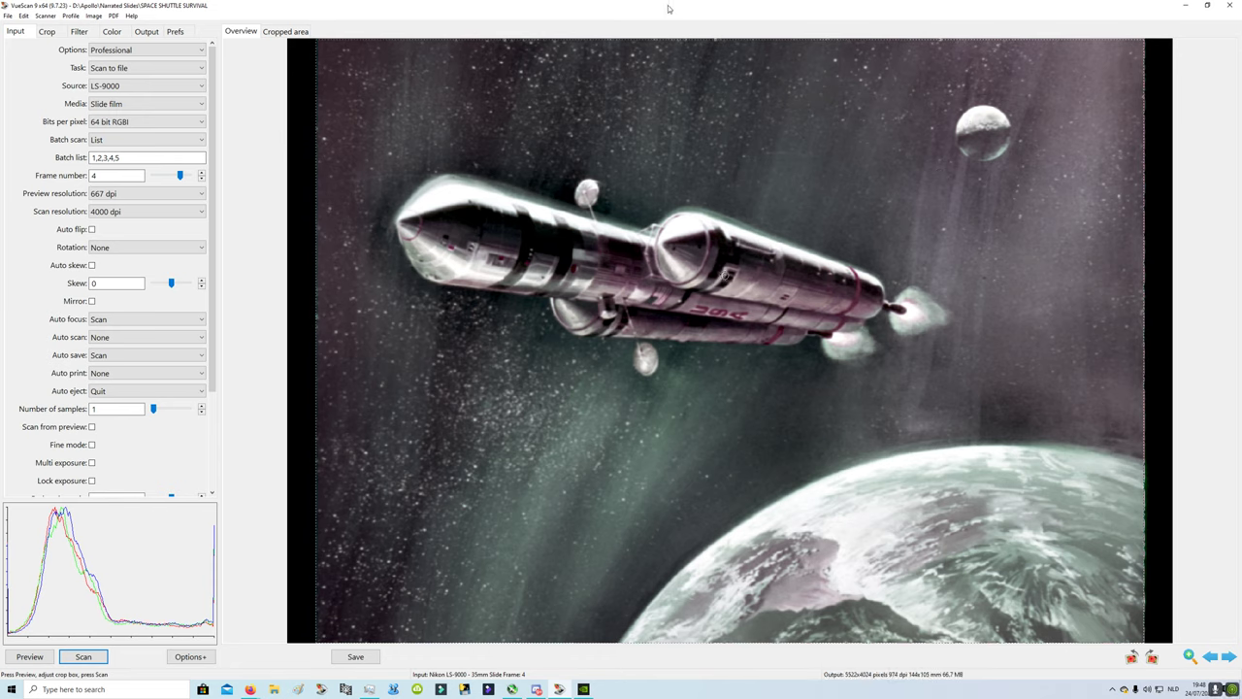
- Step back through frame 3 to frame 2 to check their previews and orientation
click(1211, 657)
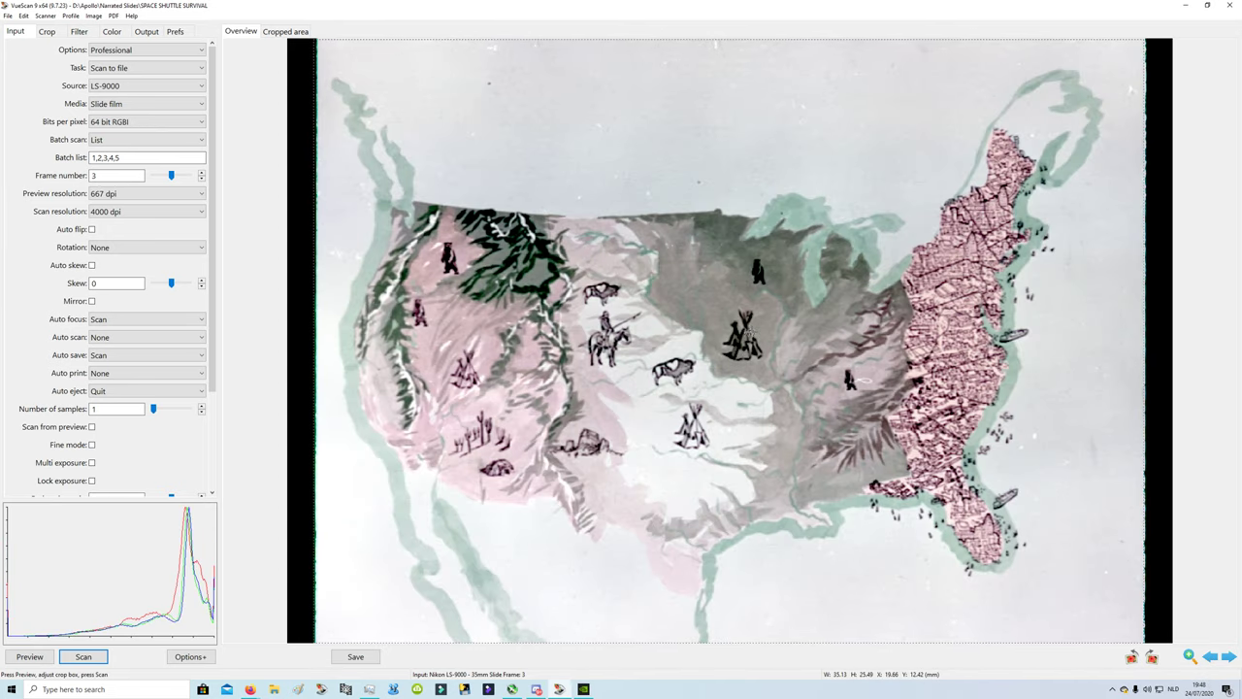
click(1209, 658)
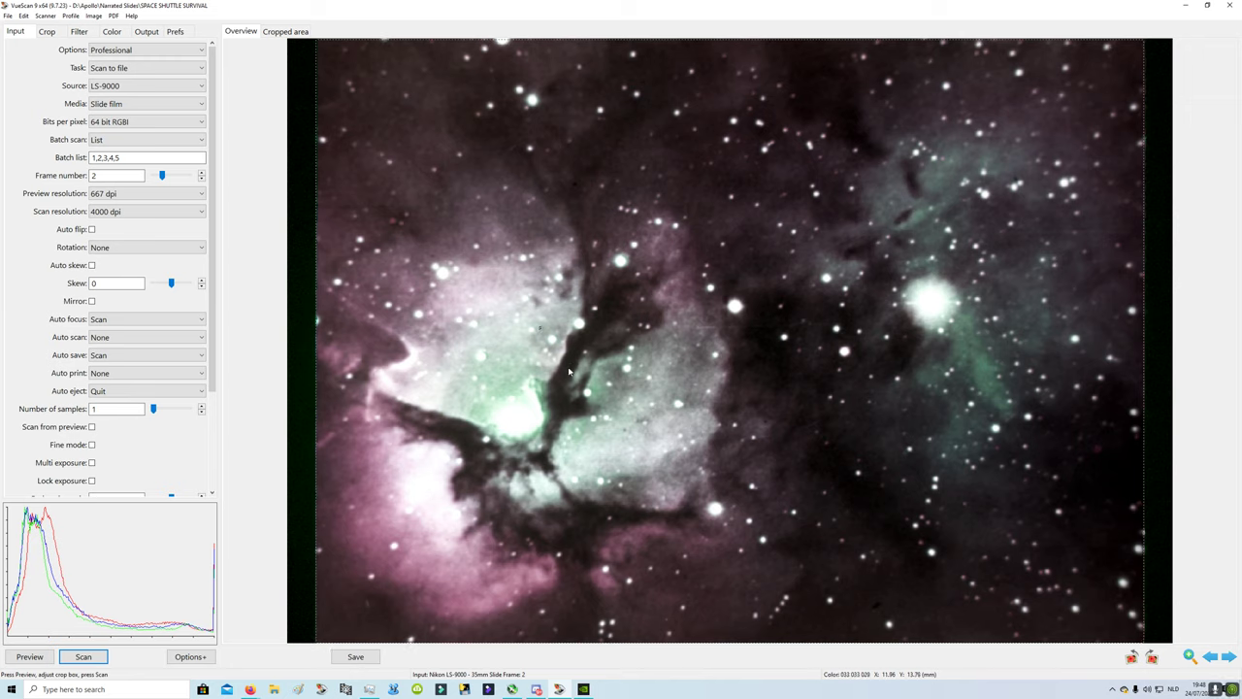
- Go back to frame 1 and rotate its preview counter-clockwise by a quarter turn
click(1211, 657)
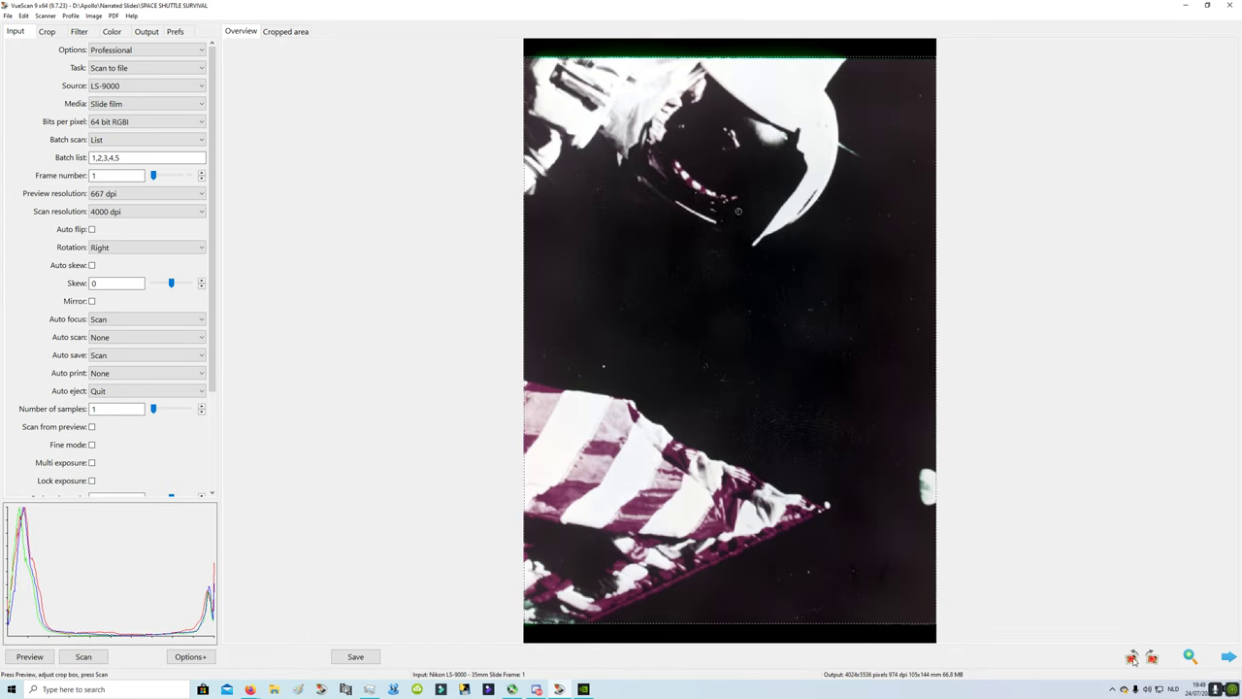
click(1132, 658)
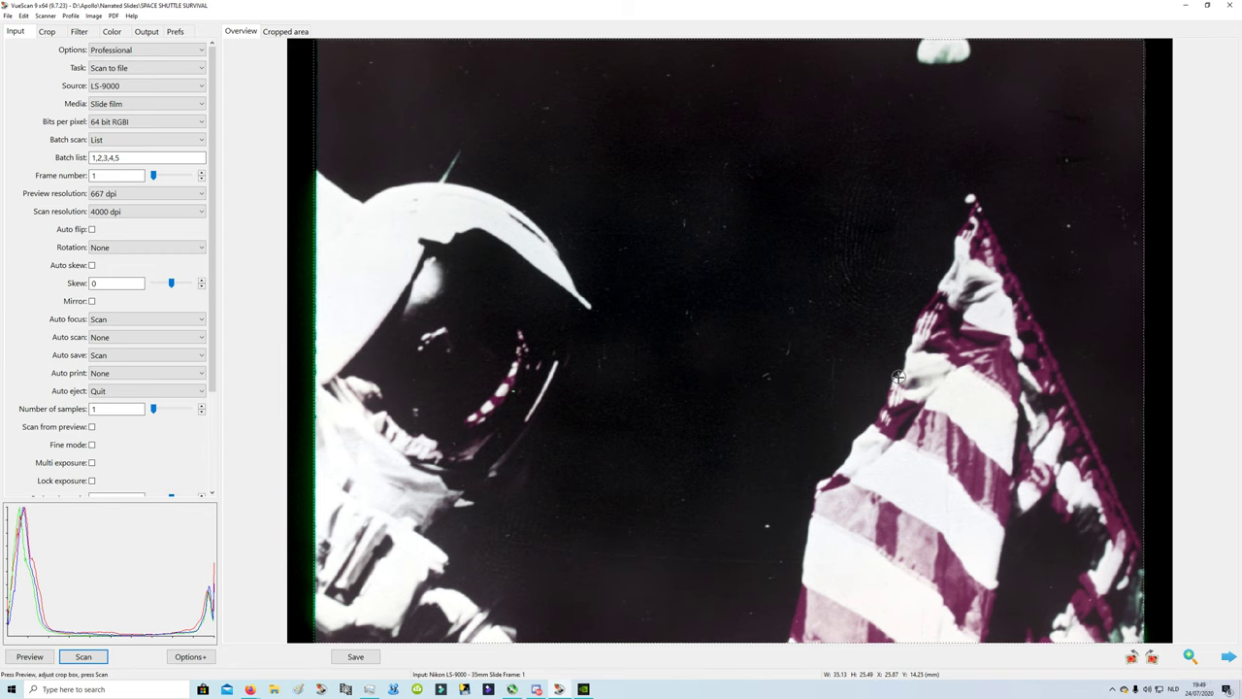
- Compare the None and Heavy infrared cleaning levels on frame 1, and set infrared clean to Medium
click(78, 31)
click(97, 48)
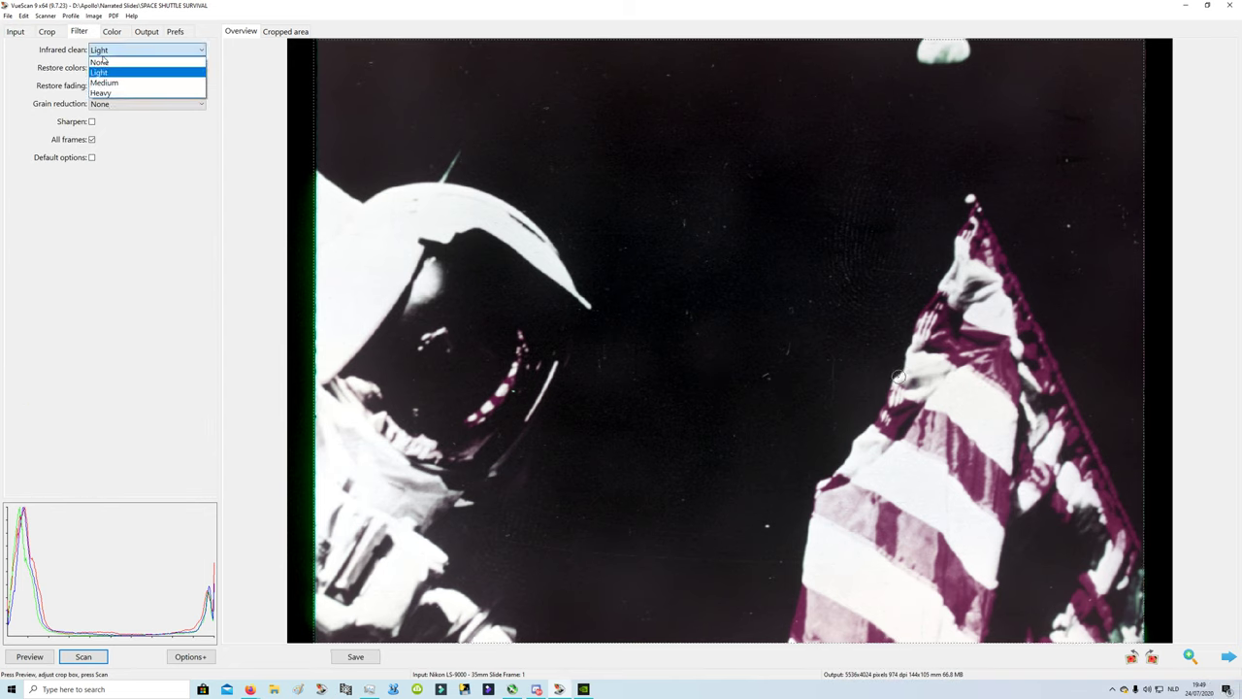
click(103, 61)
click(106, 50)
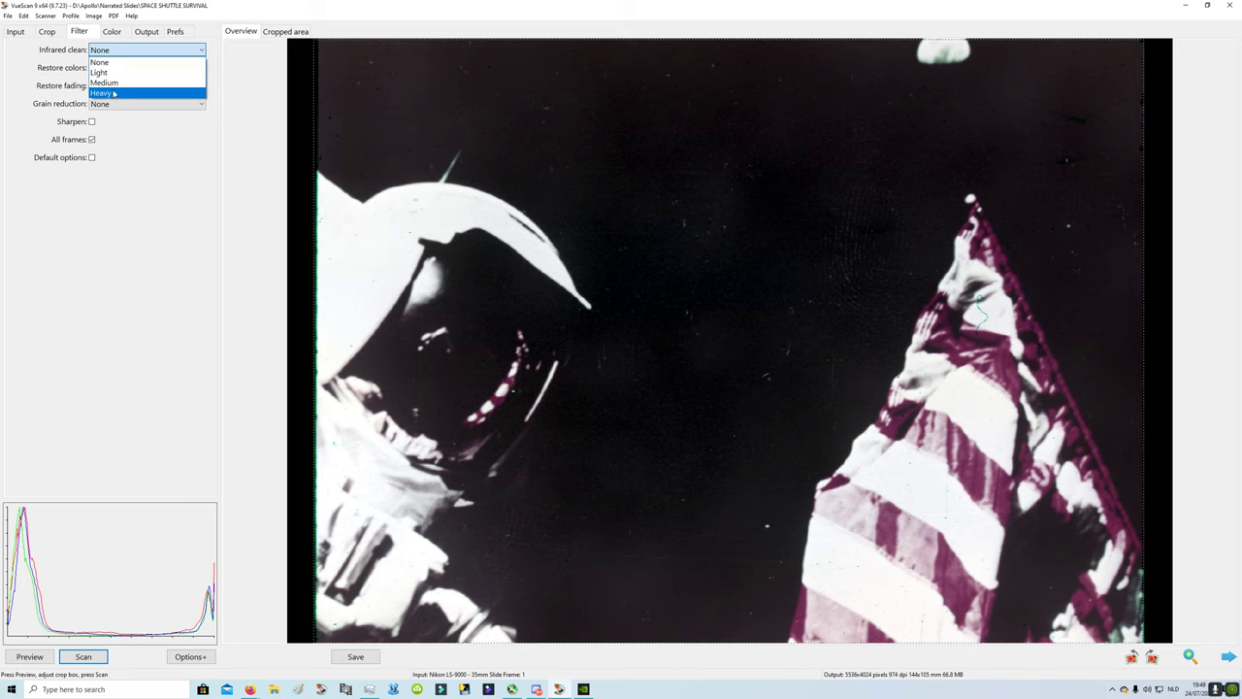
click(114, 93)
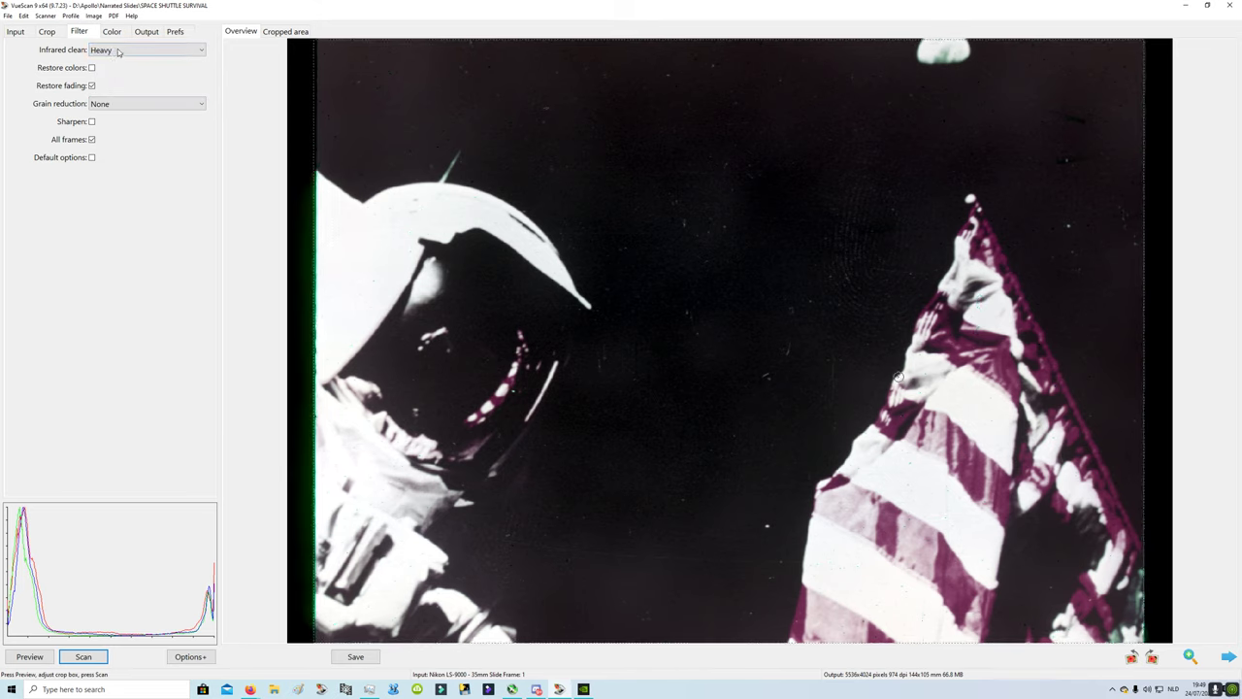
click(119, 50)
click(103, 82)
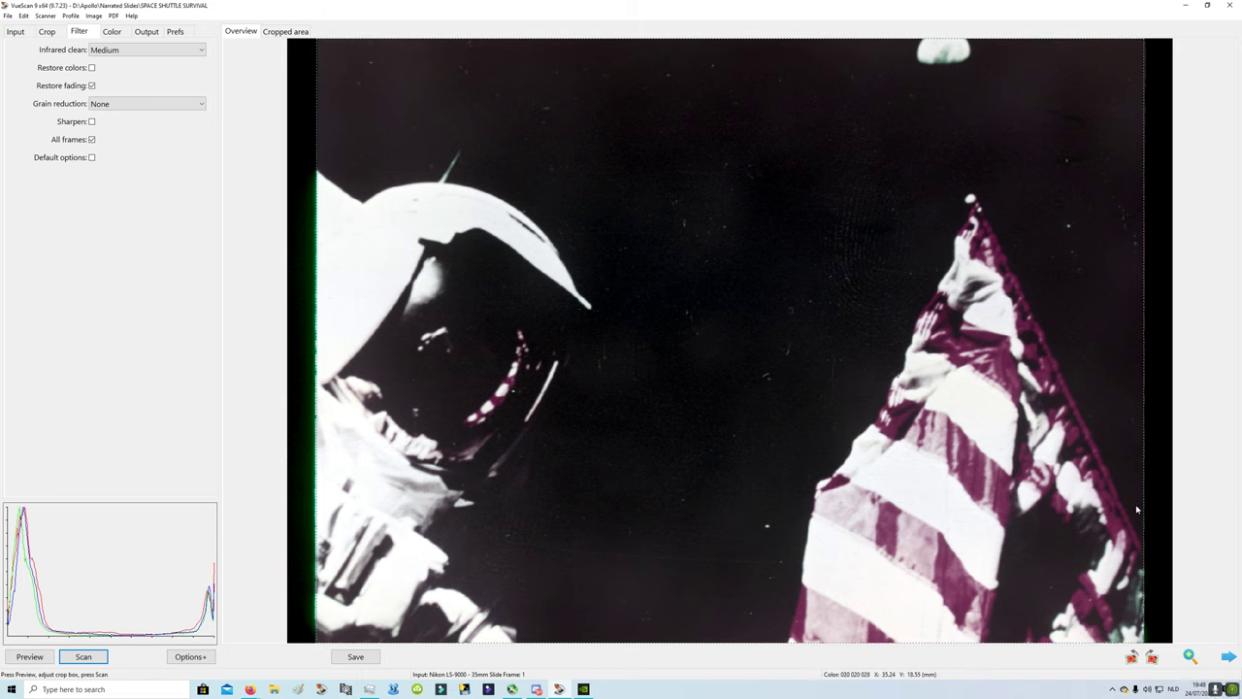
- Check the frame 2 preview with the new cleaning level and start the batch scan of frames 1 to 5
click(1229, 657)
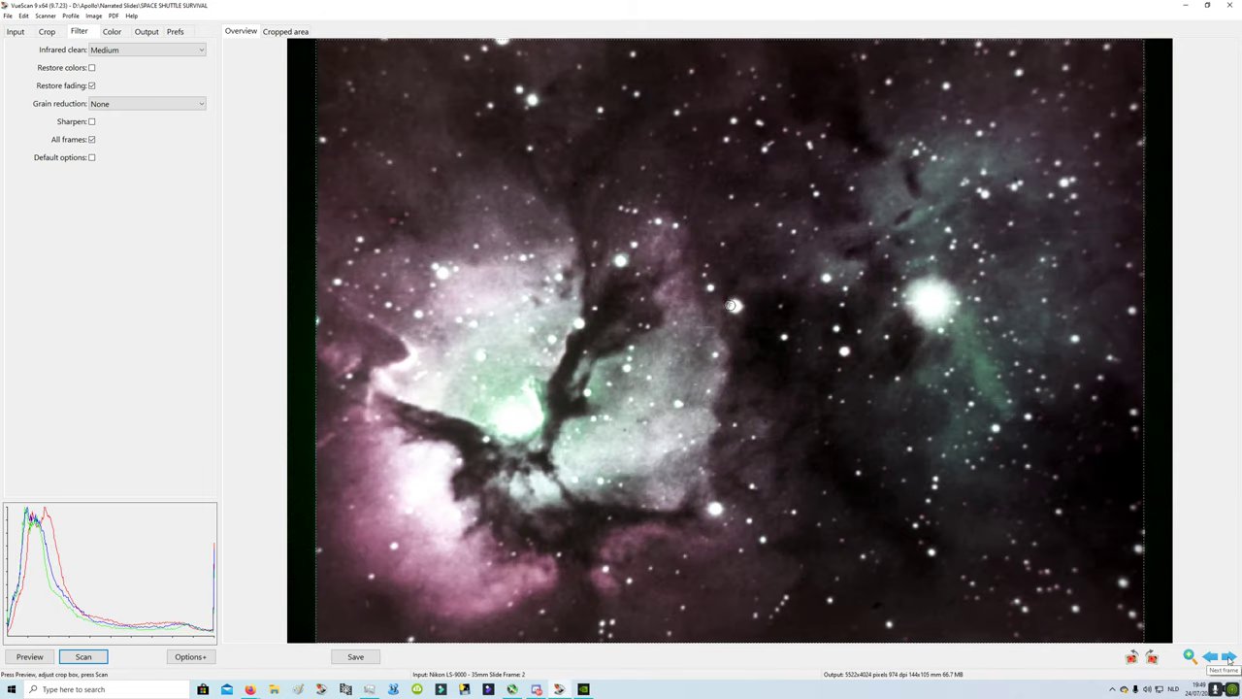
click(82, 658)
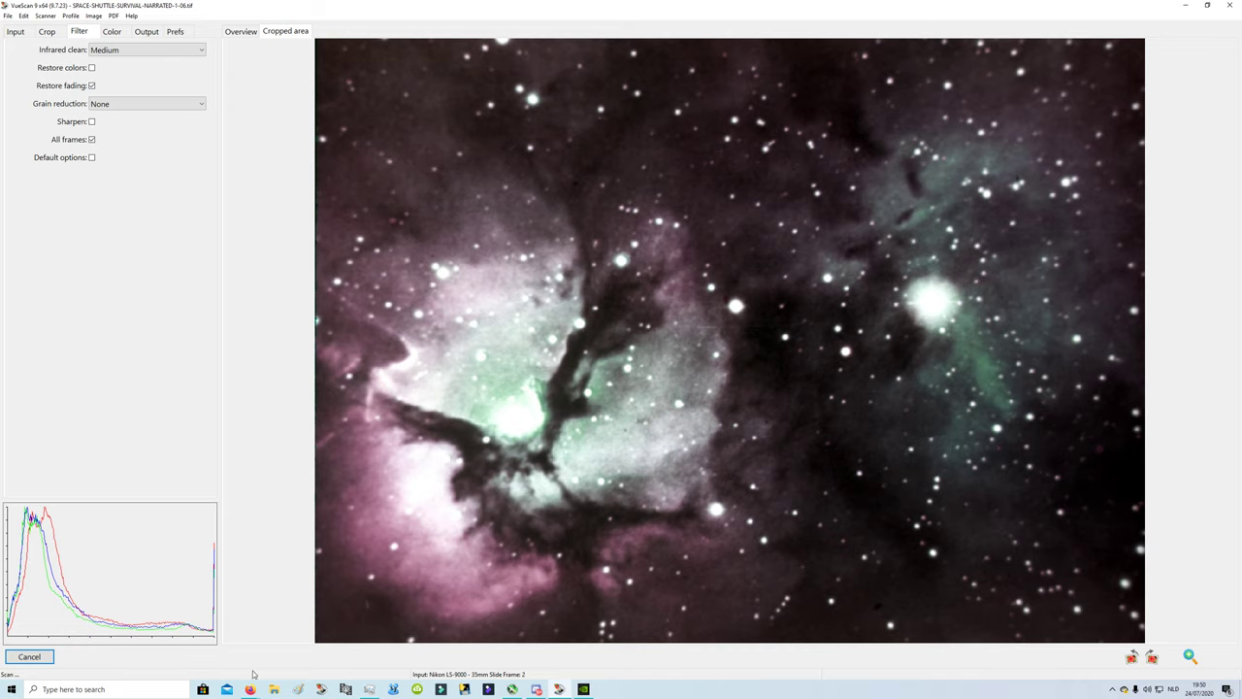
- Show the output settings and open the Voyager 1 Saturn Encounter folder in a smaller File Explorer window beside the running scan
click(278, 691)
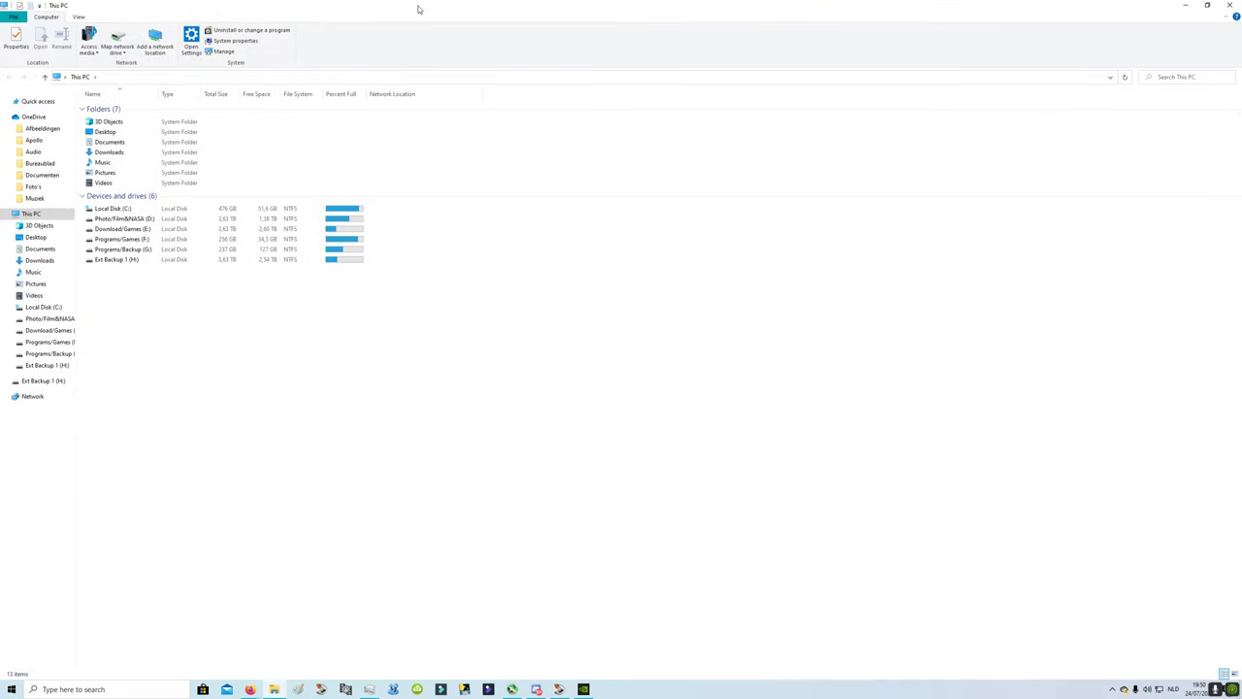
click(274, 690)
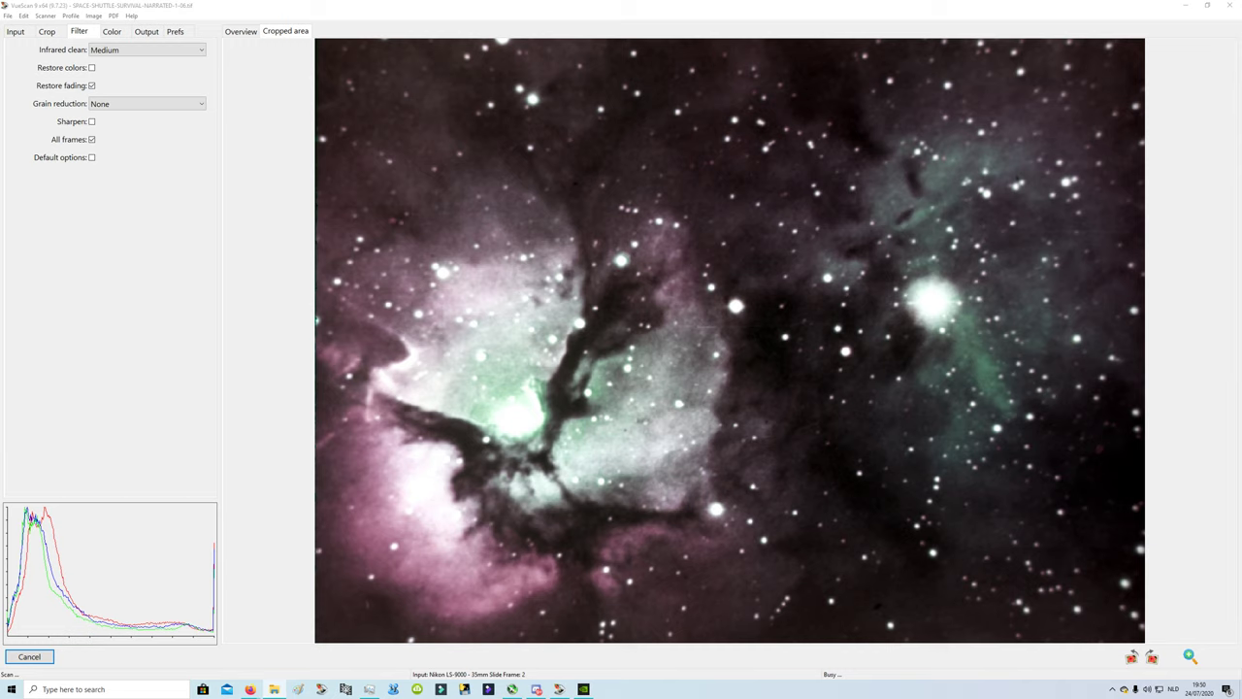
click(144, 31)
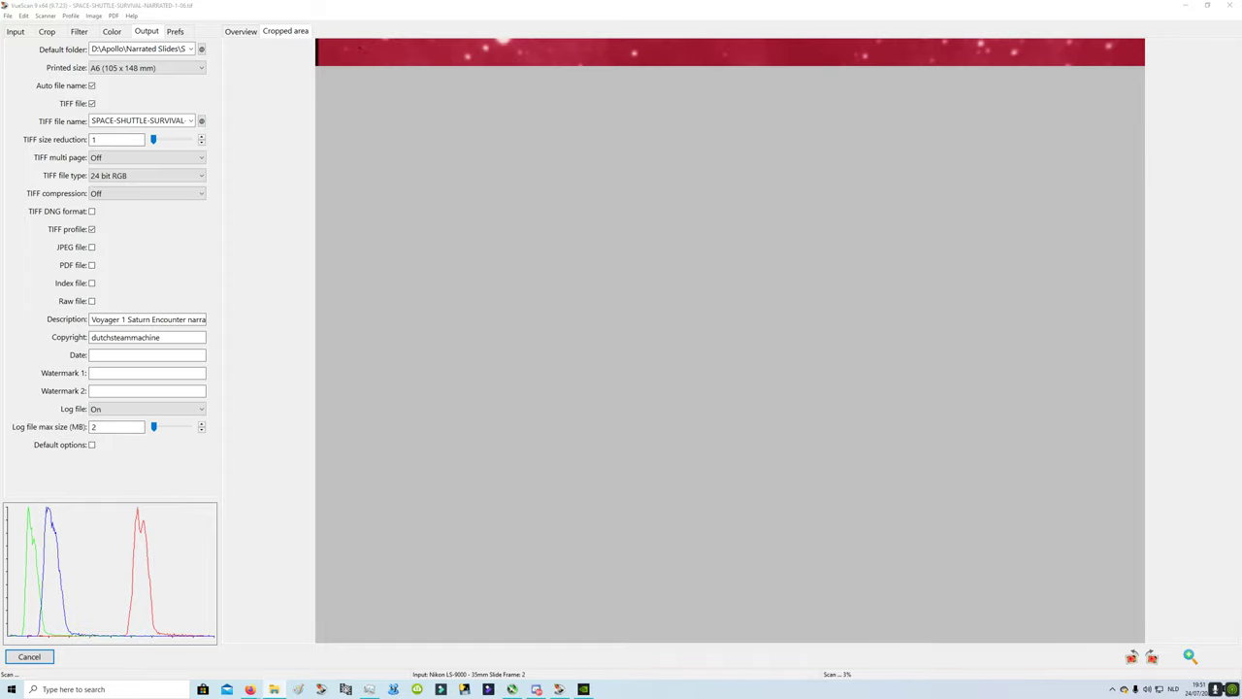
drag(0, 88, 211, 198)
double_click(155, 319)
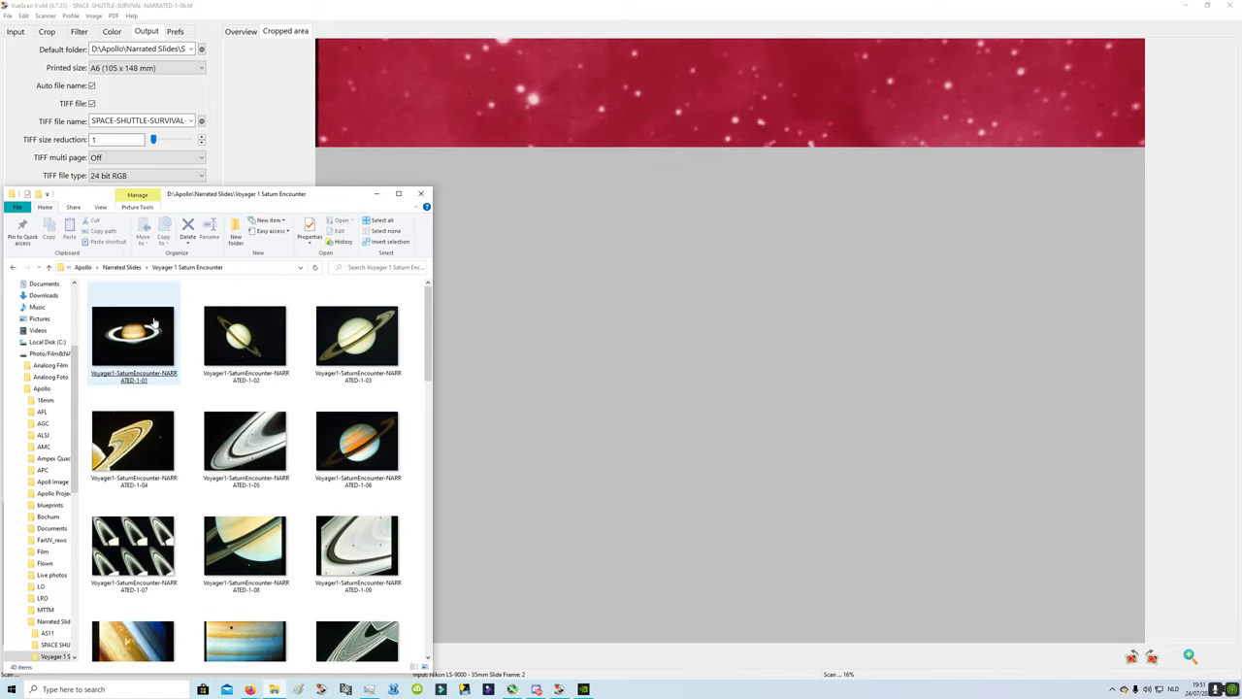
- Open the Voyager1-SaturnEncounter-NARRATED-1-01 scan in Foto's, in a reduced window placed over the folder
double_click(151, 334)
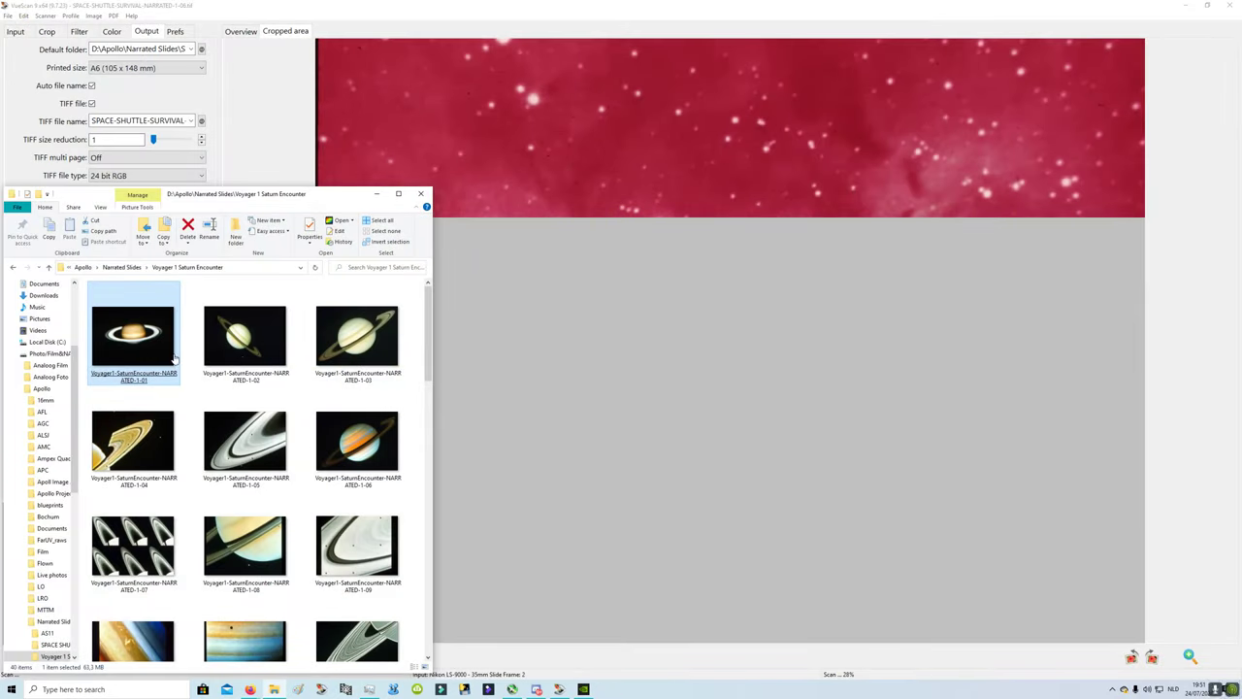
right_click(112, 335)
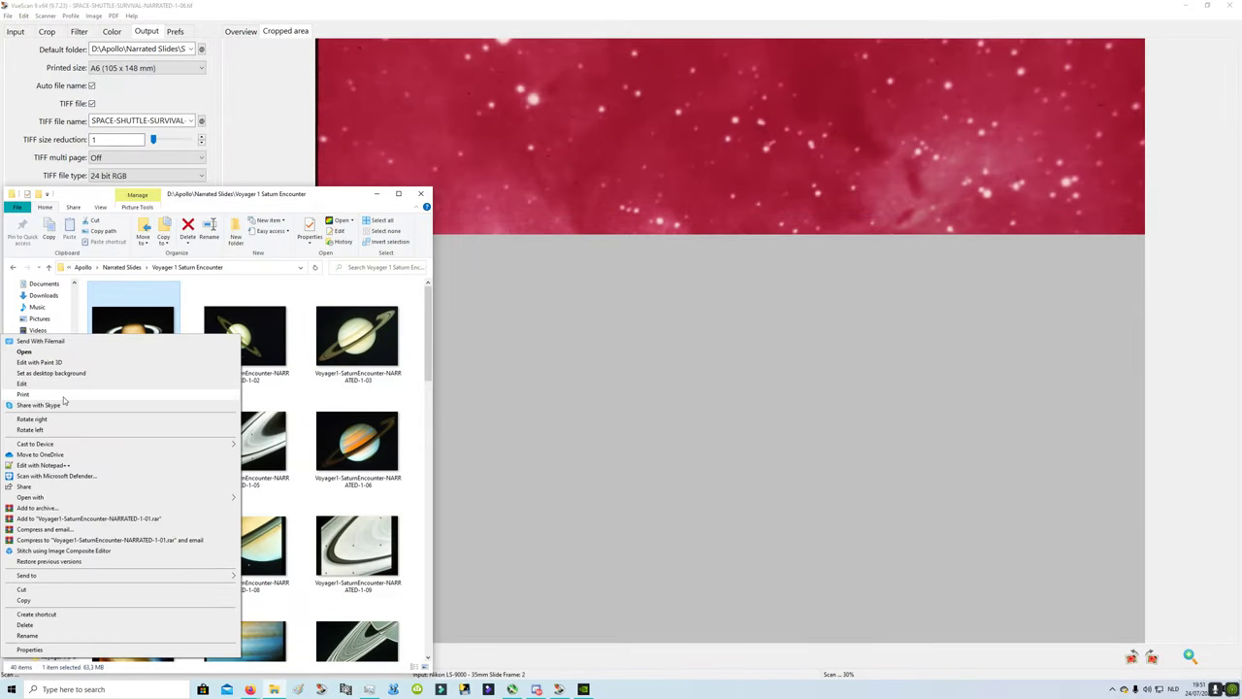
mouse_move(36, 499)
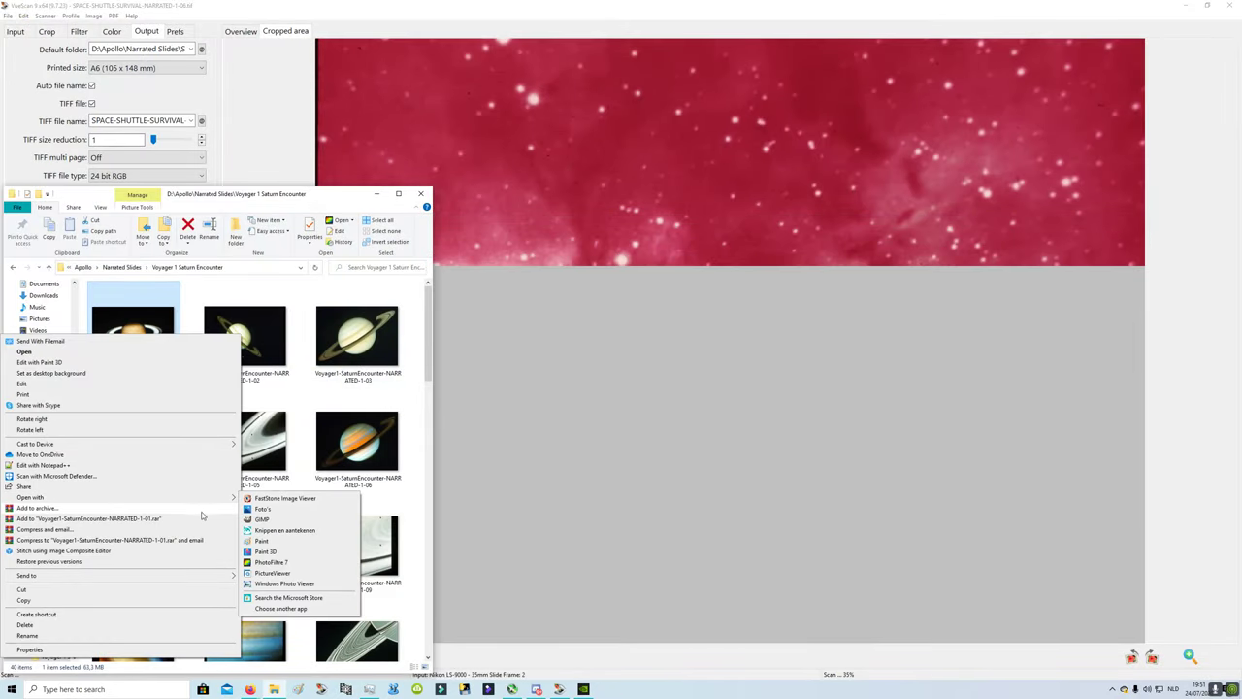
click(272, 512)
click(1214, 13)
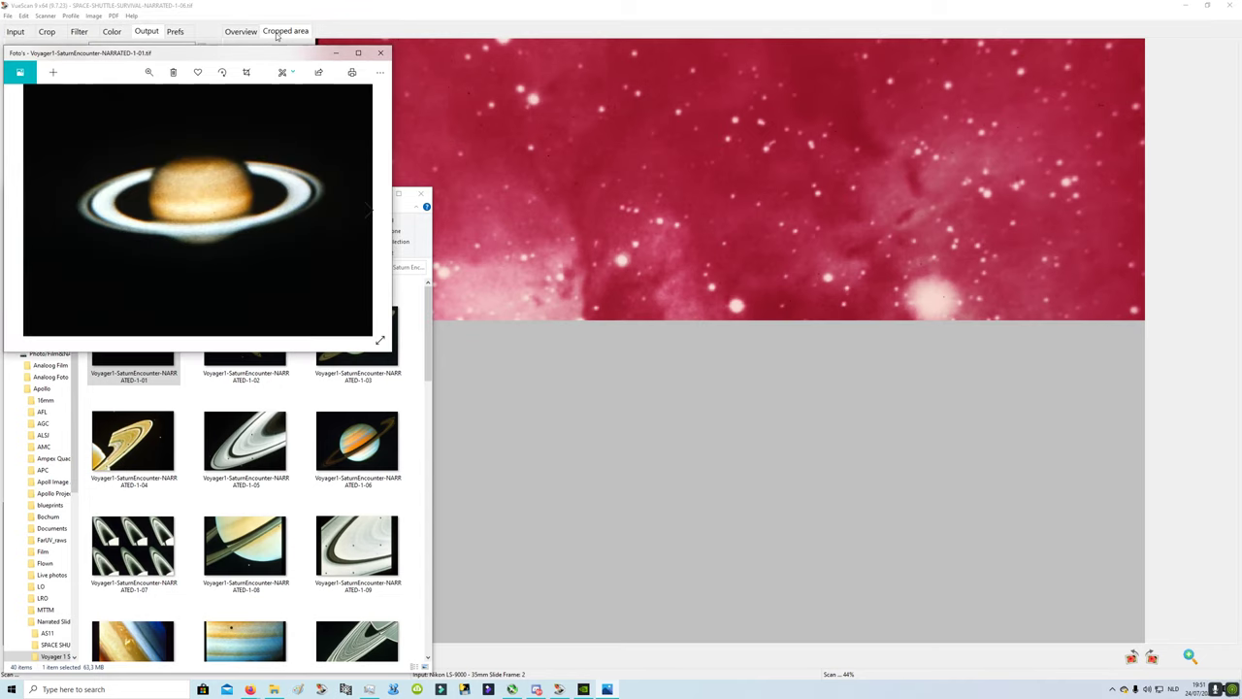
drag(237, 45, 260, 310)
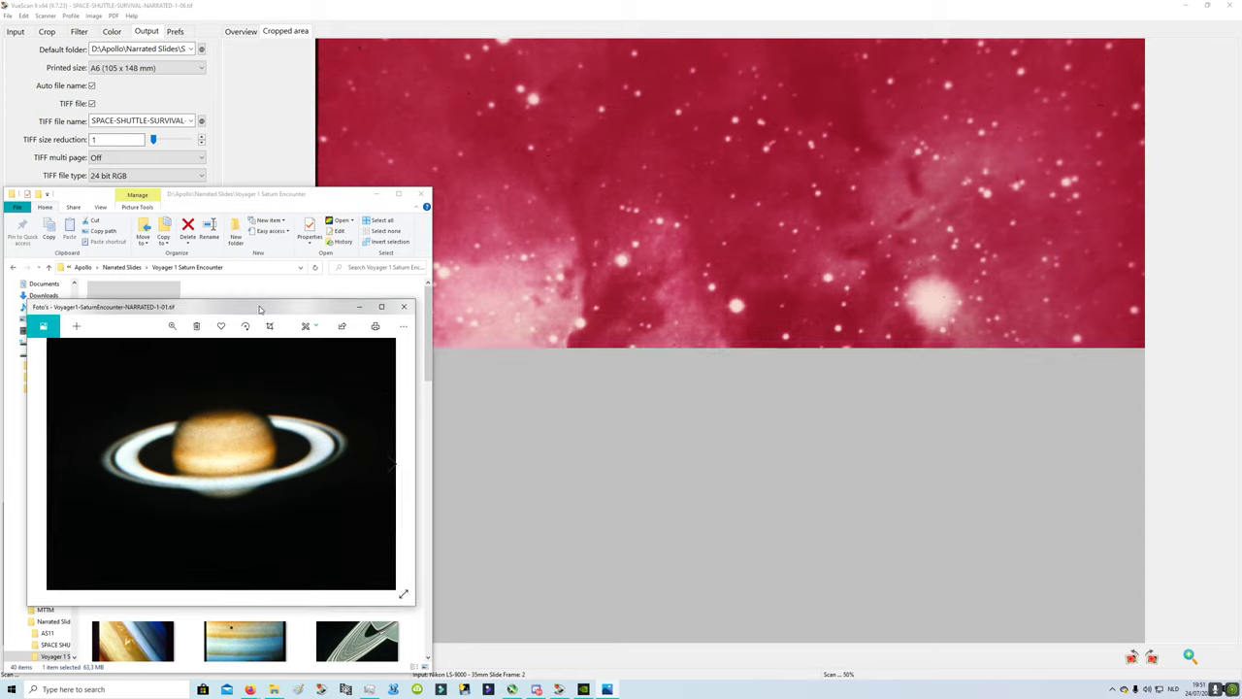
- Page forward through the Voyager 1 Saturn scans 02 to 05 to review their quality
click(393, 466)
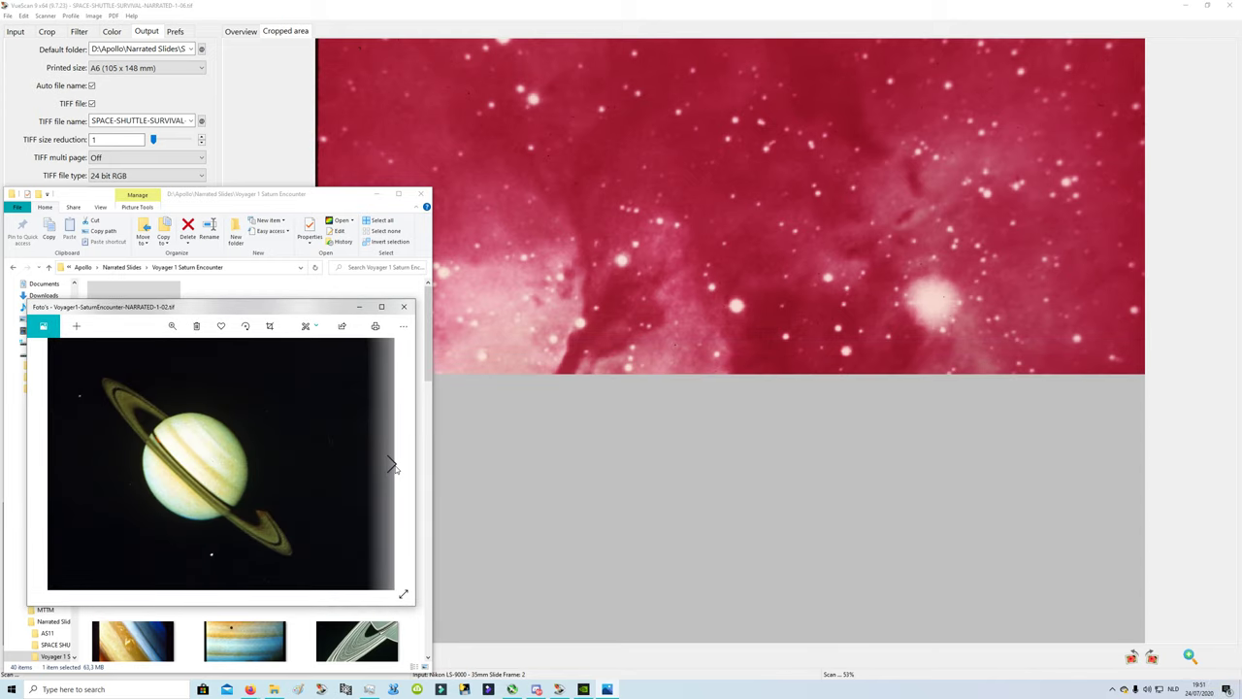
click(394, 466)
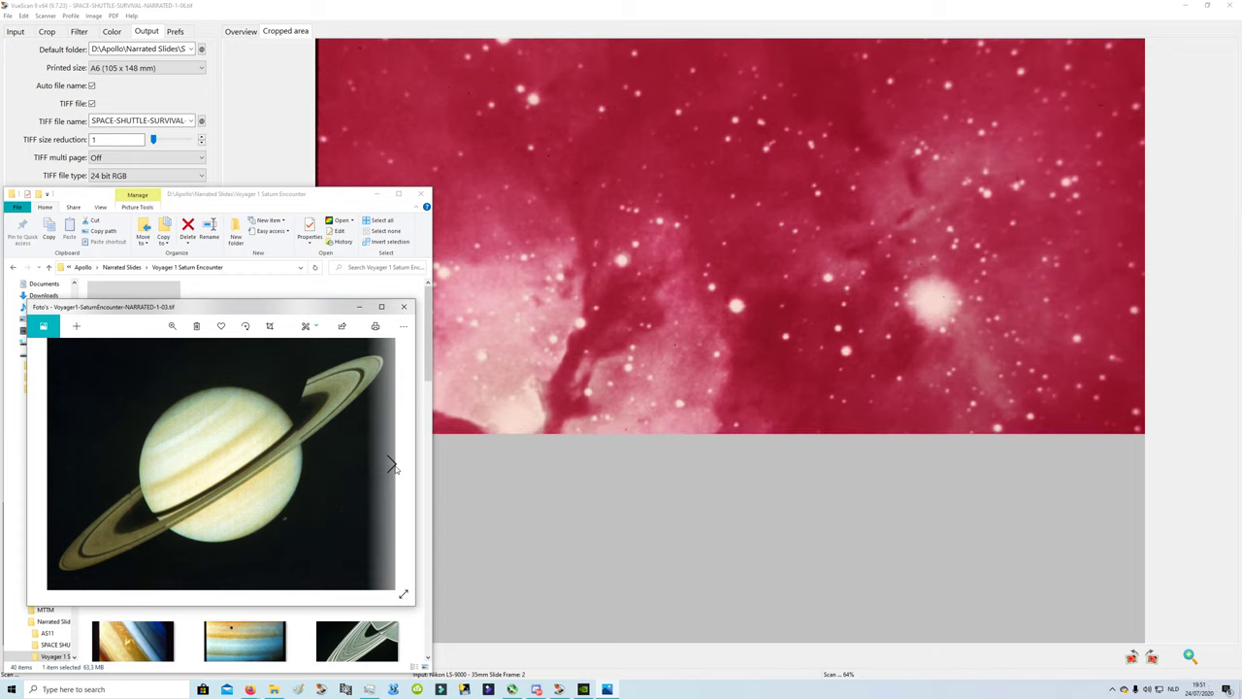
click(393, 466)
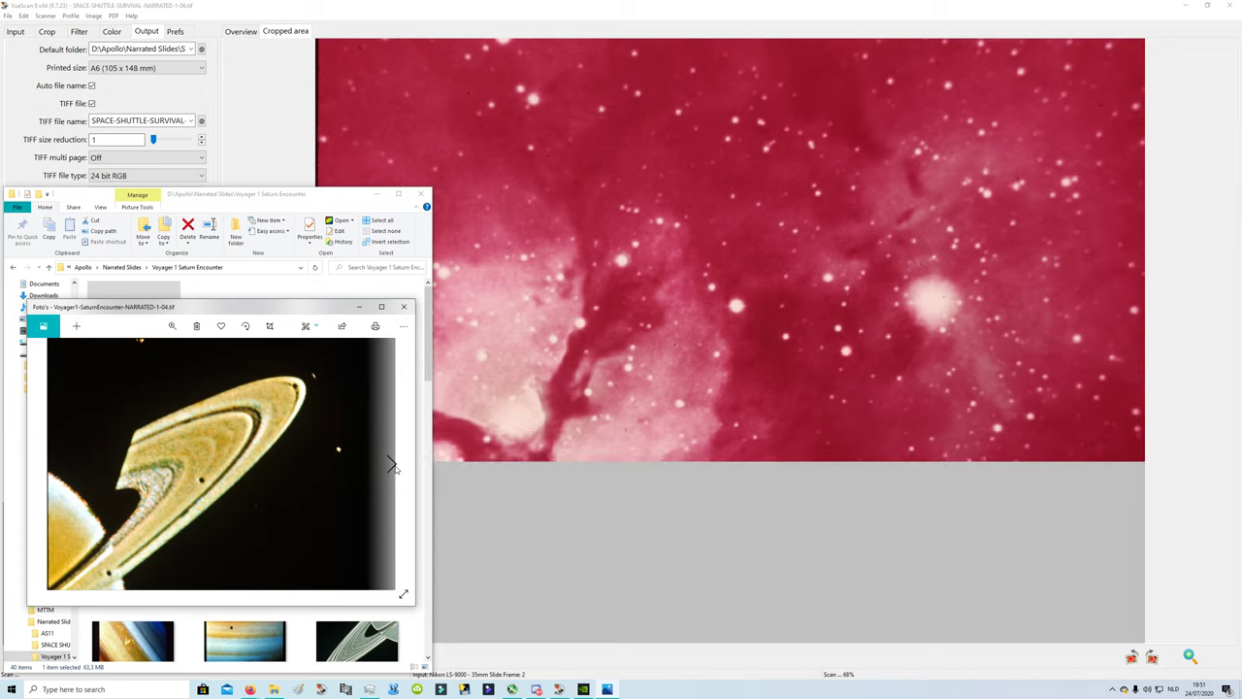
click(393, 465)
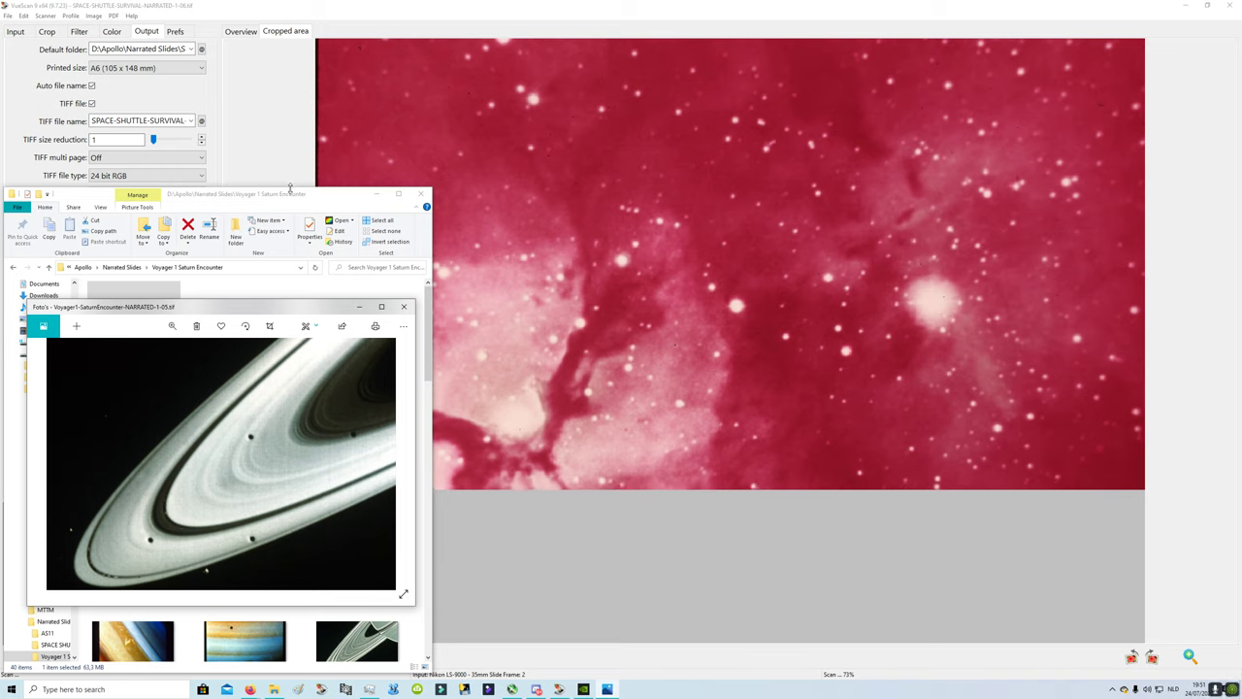
- Narrow the folder and photo viewer windows and arrange them so they do not cover the scan in progress
drag(434, 218, 298, 218)
drag(330, 309, 304, 19)
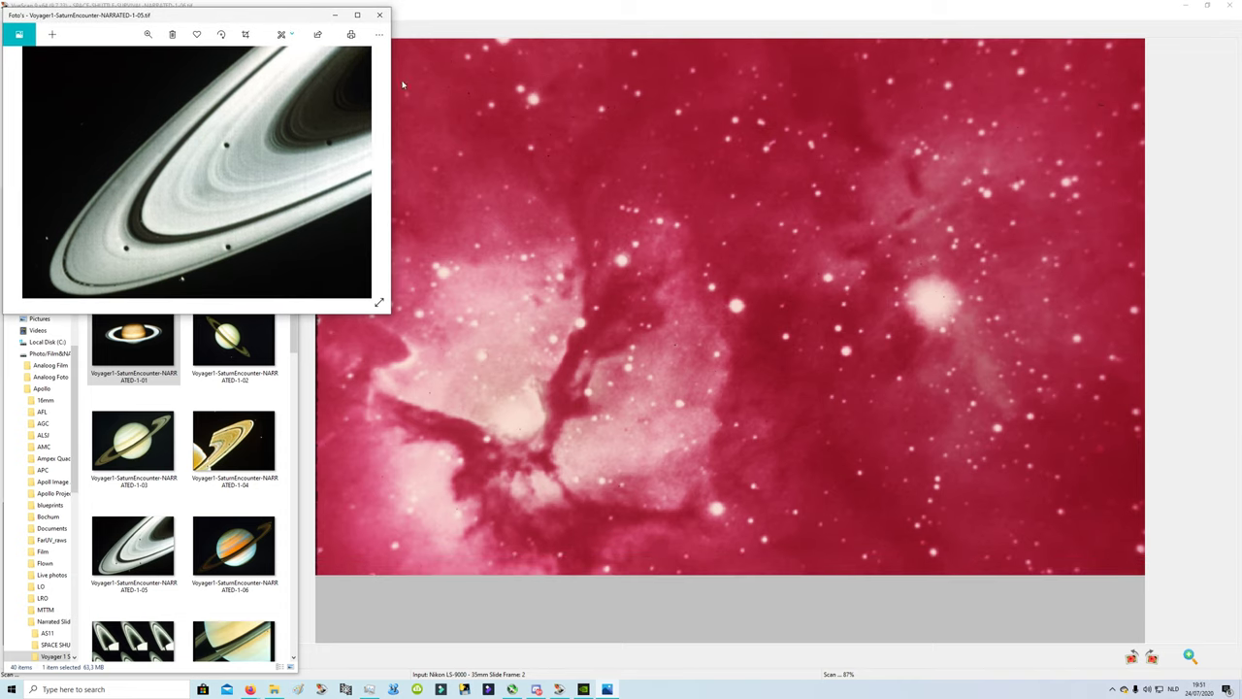
drag(390, 146, 313, 129)
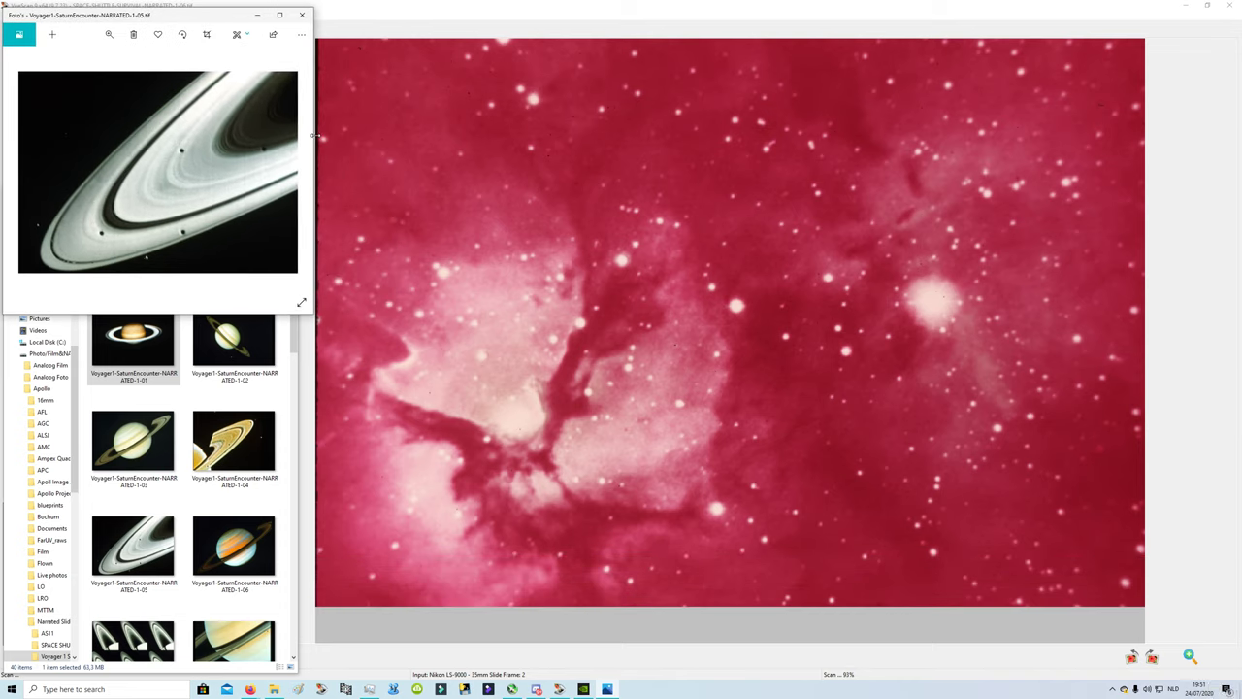
- Continue reviewing the Voyager 1 Saturn scans from 06 to 10
click(290, 173)
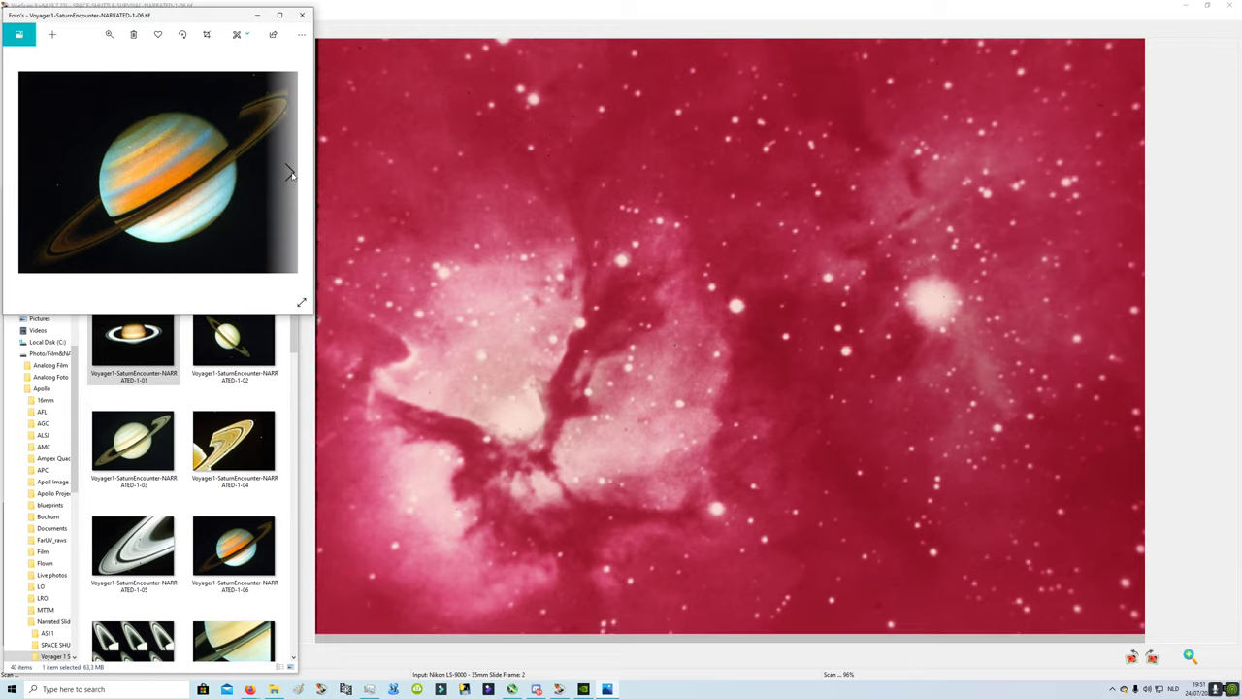
click(291, 173)
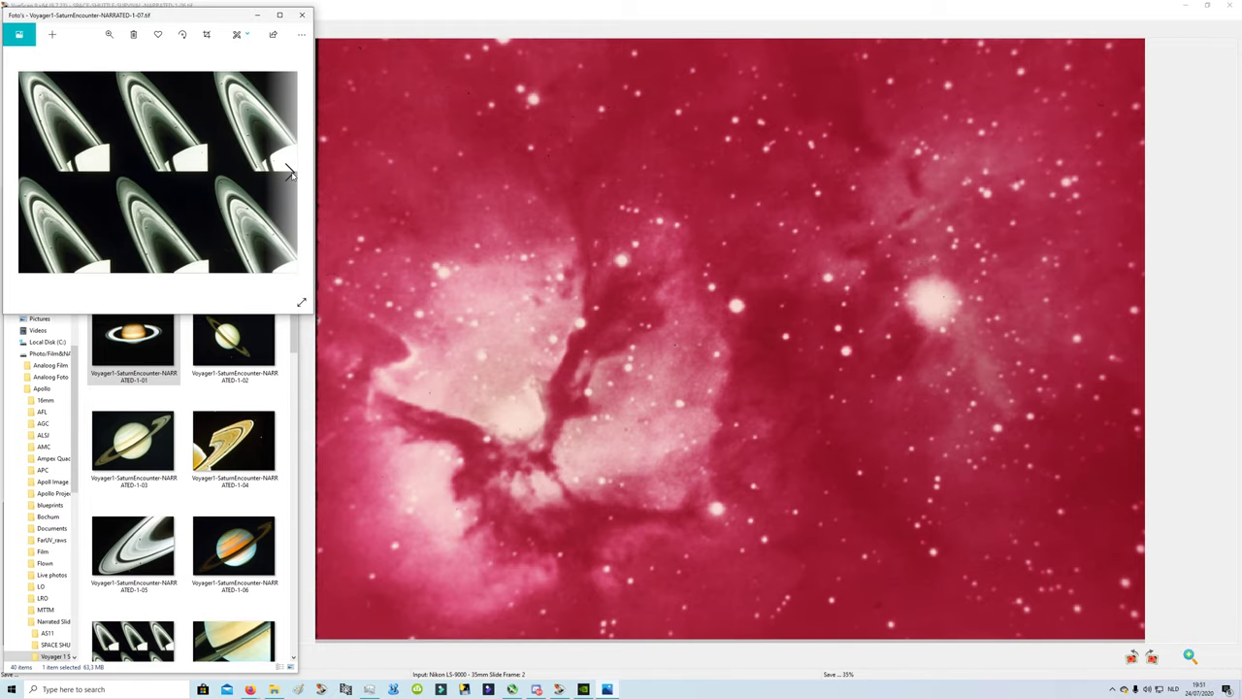
click(290, 173)
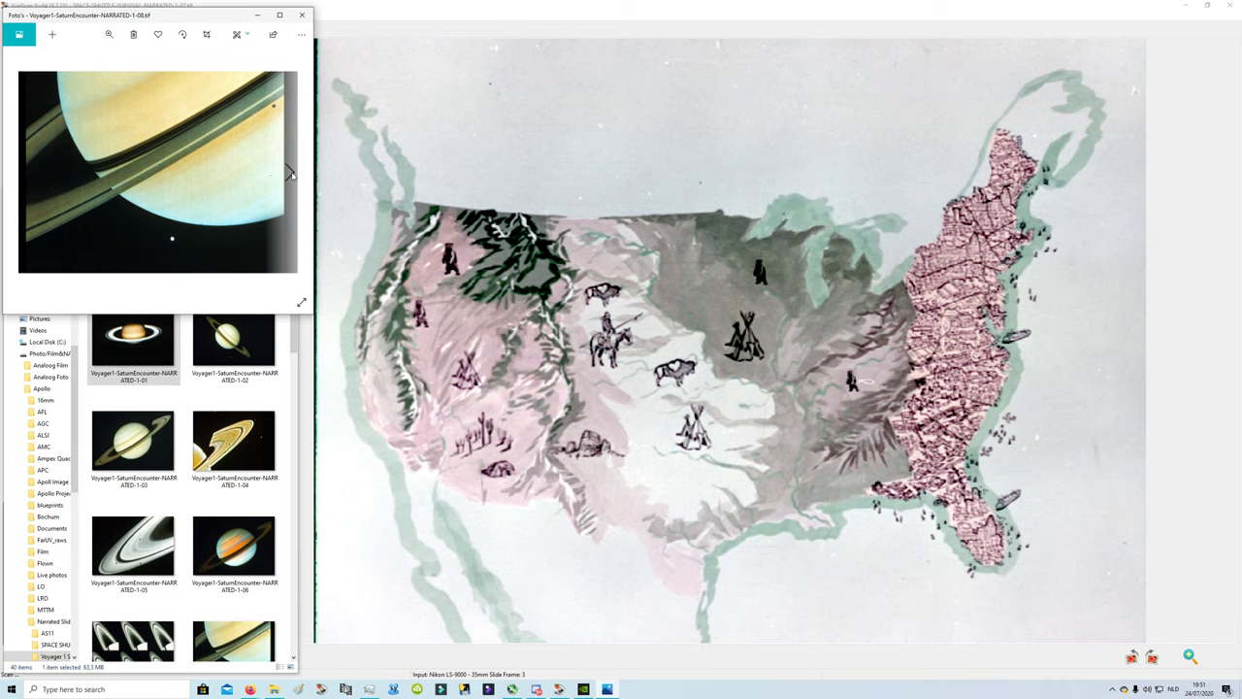
click(290, 173)
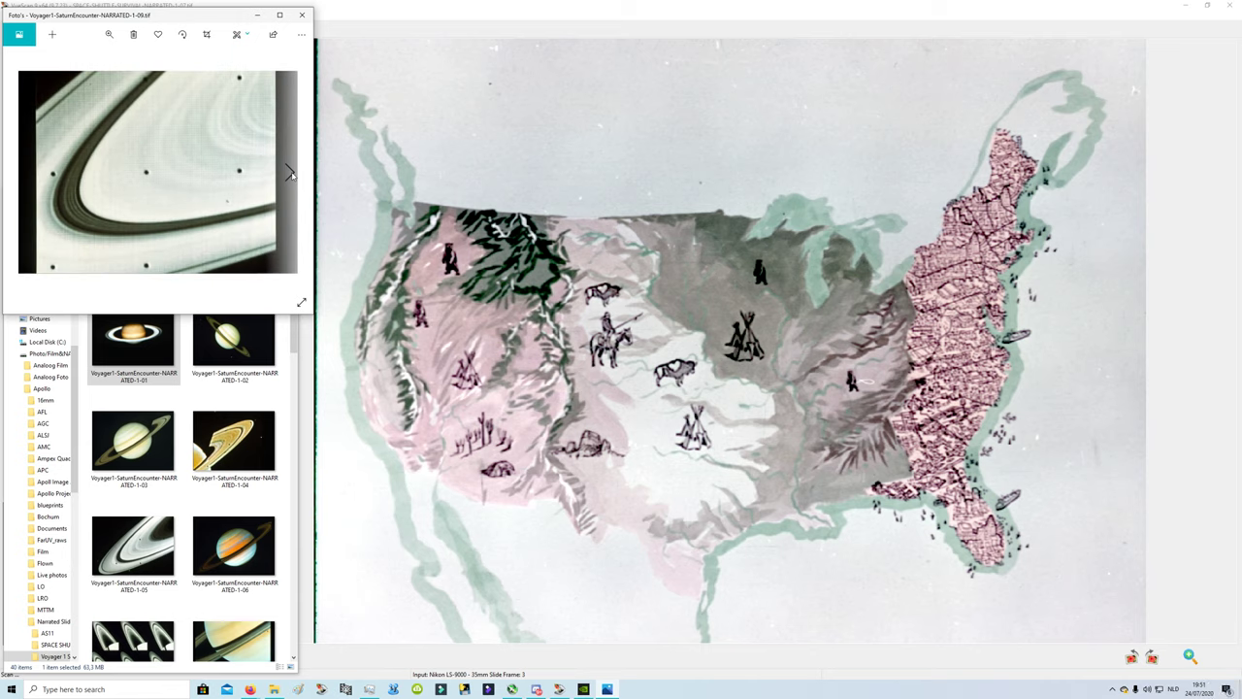
click(291, 173)
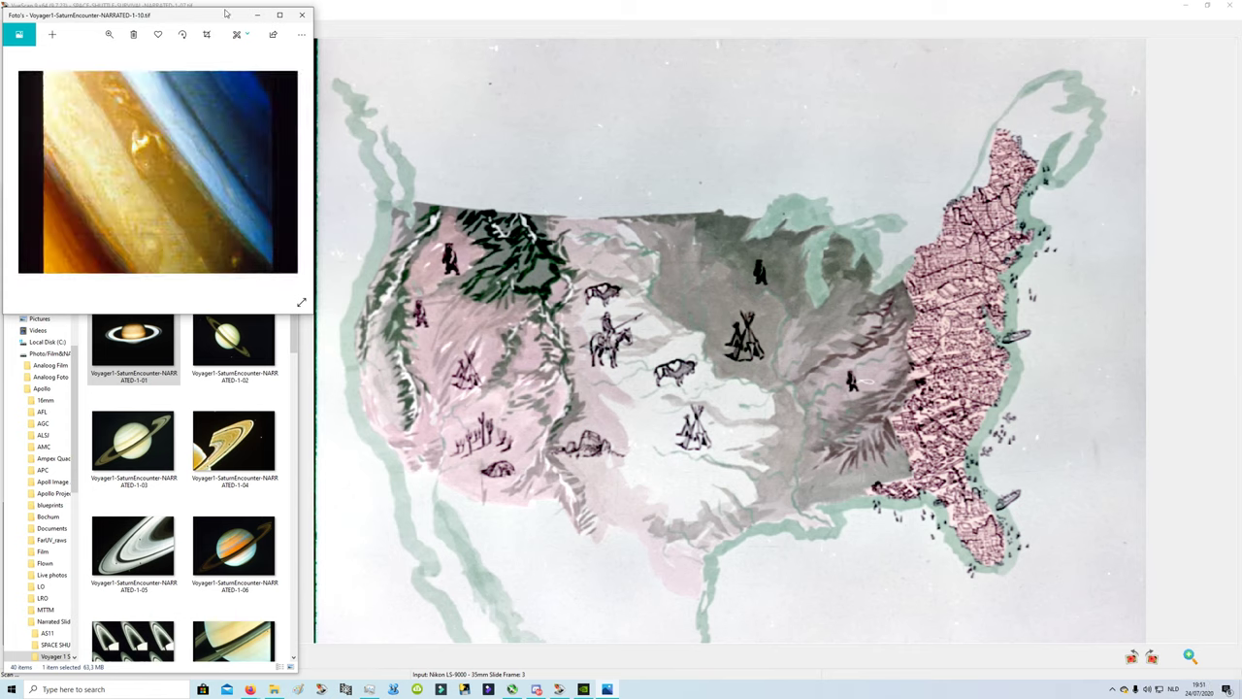
- Move the photo viewer down clear of the output settings and review the Voyager 1 Saturn scans from 11 to 18
drag(223, 17, 222, 326)
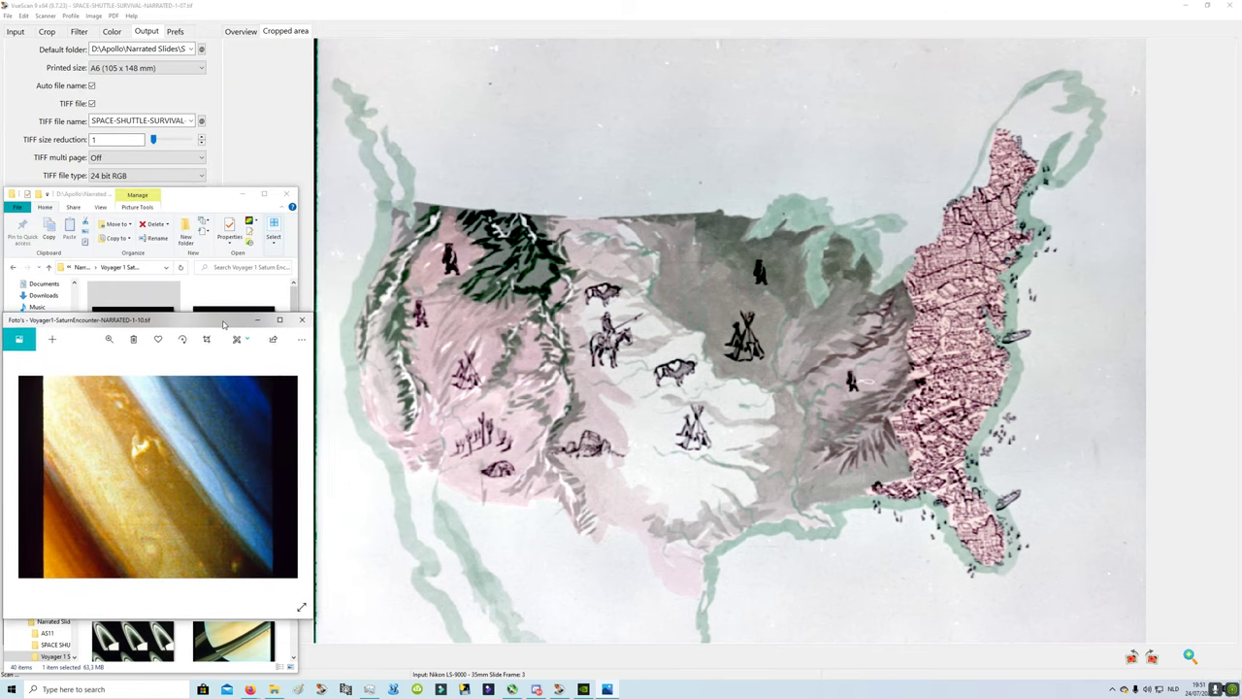
click(300, 474)
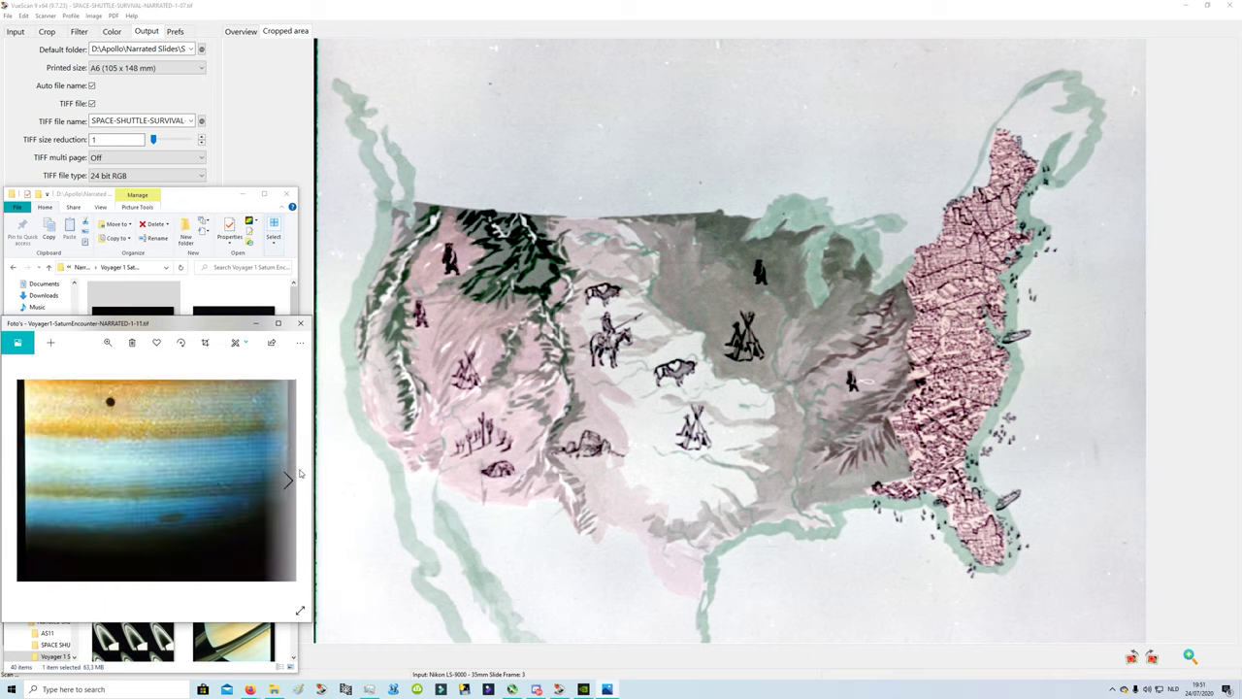
click(297, 474)
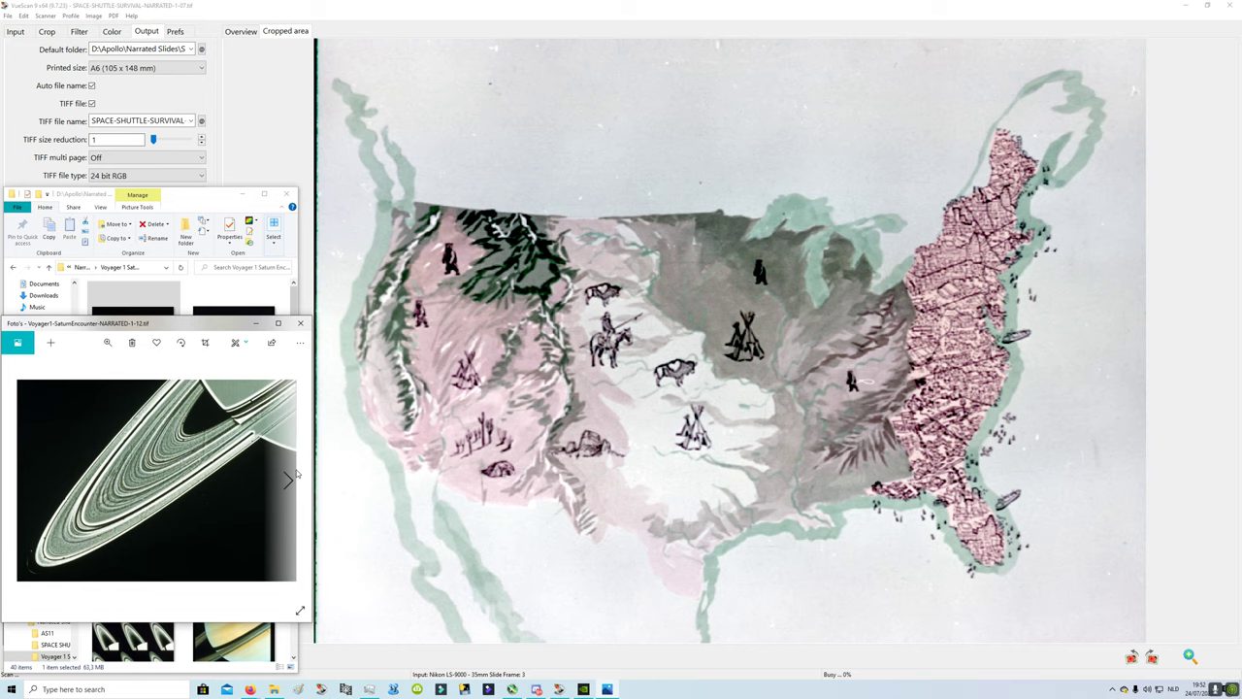
click(297, 474)
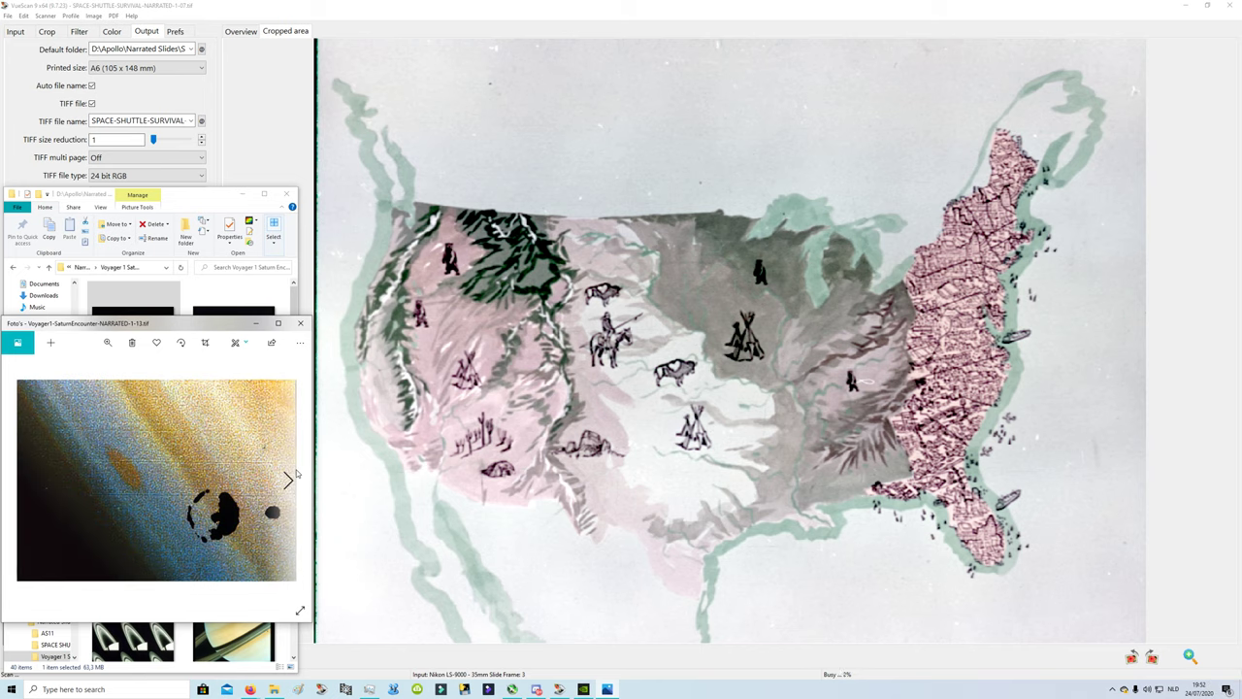
click(297, 474)
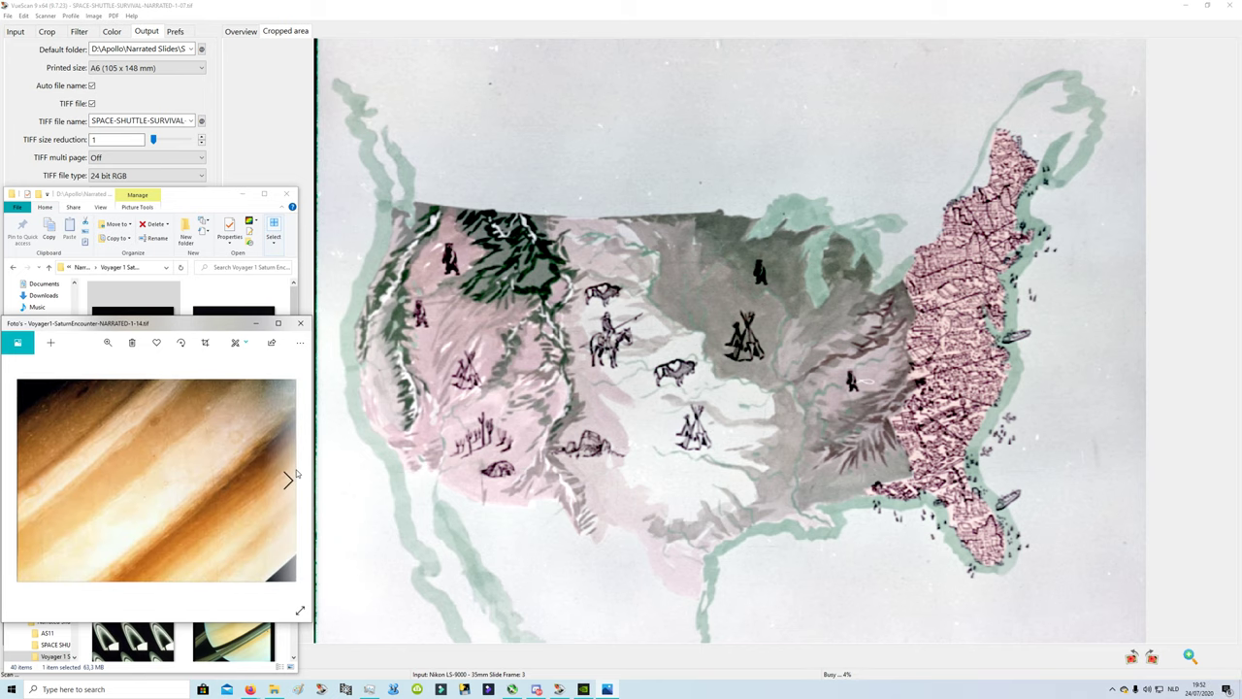
click(297, 473)
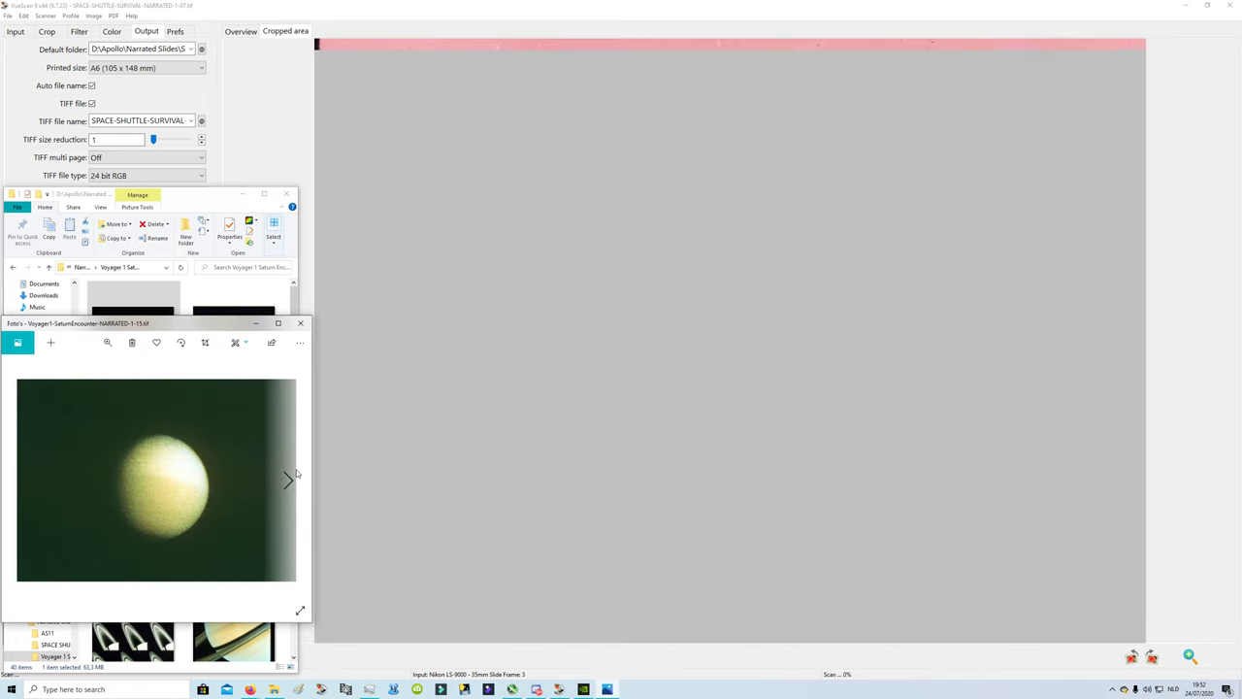
click(297, 473)
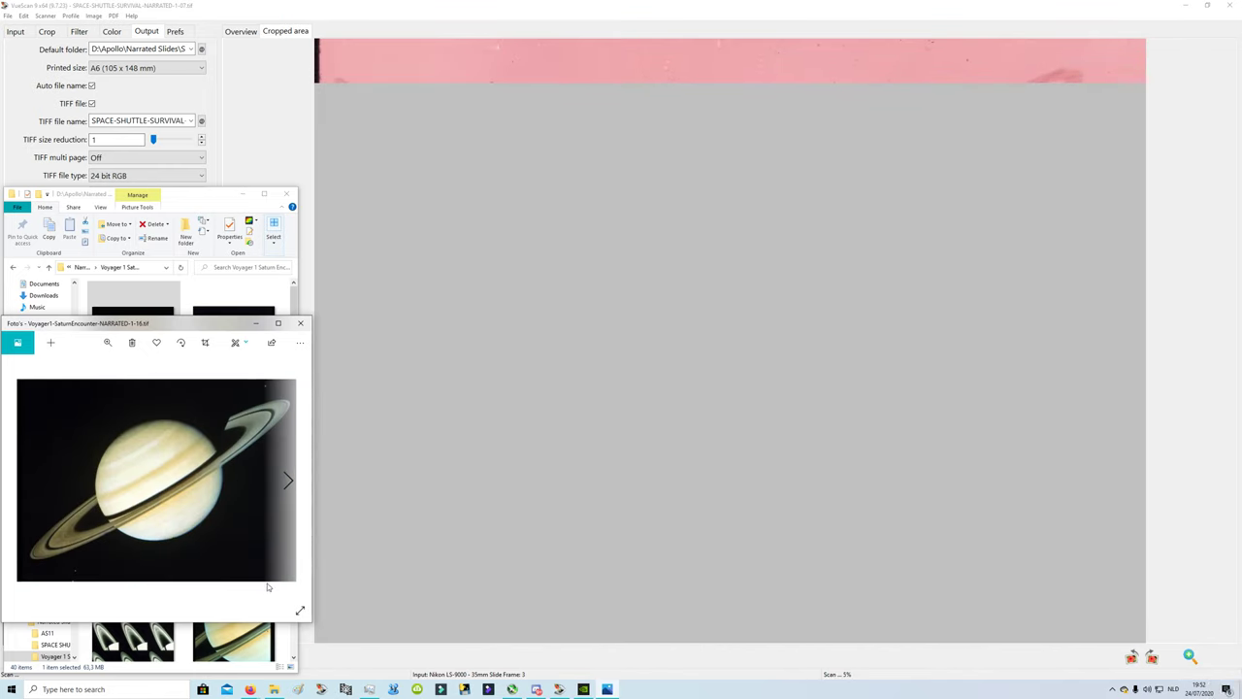
- Review the remaining Voyager 1 Saturn scans from 17 to 40, finishing by closing the photo viewer
key(Right)
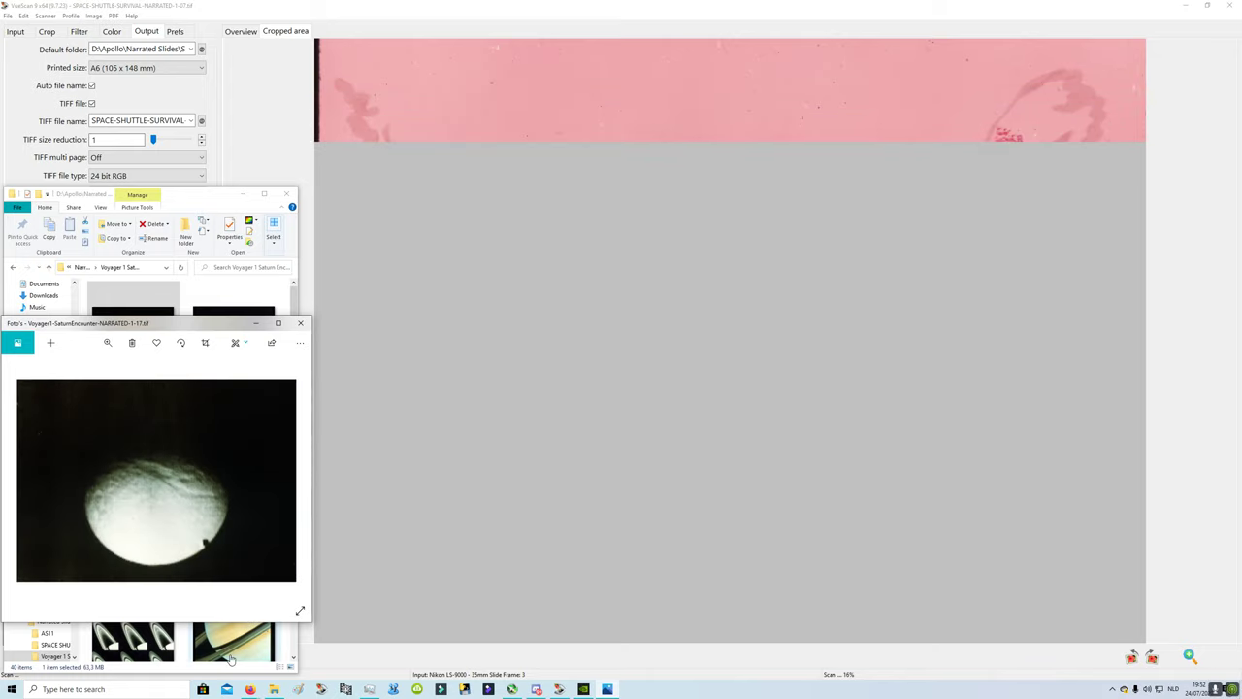
key(Right)
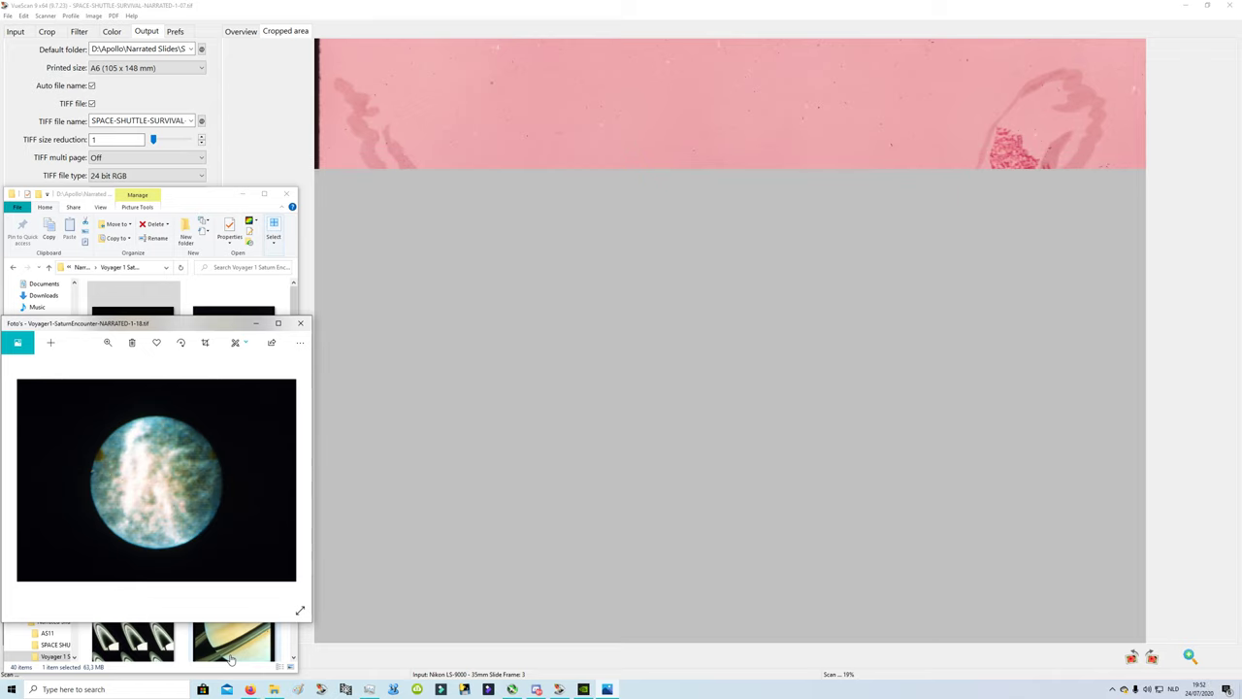
key(Right)
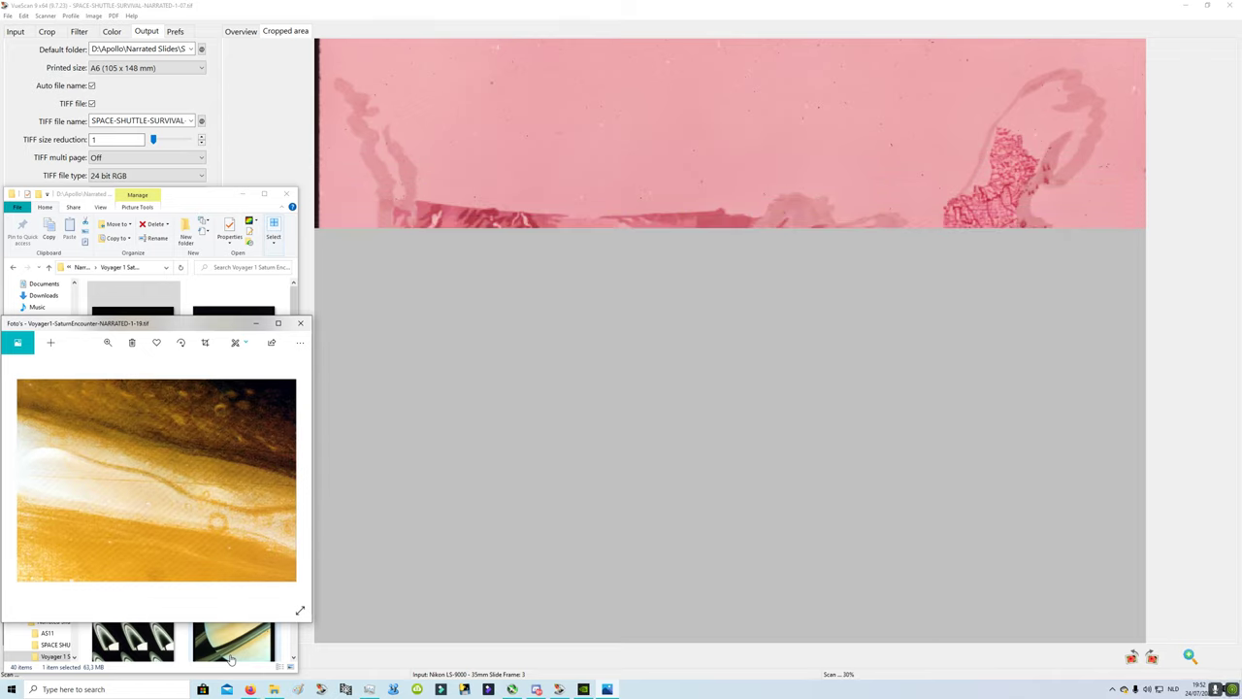
key(Right)
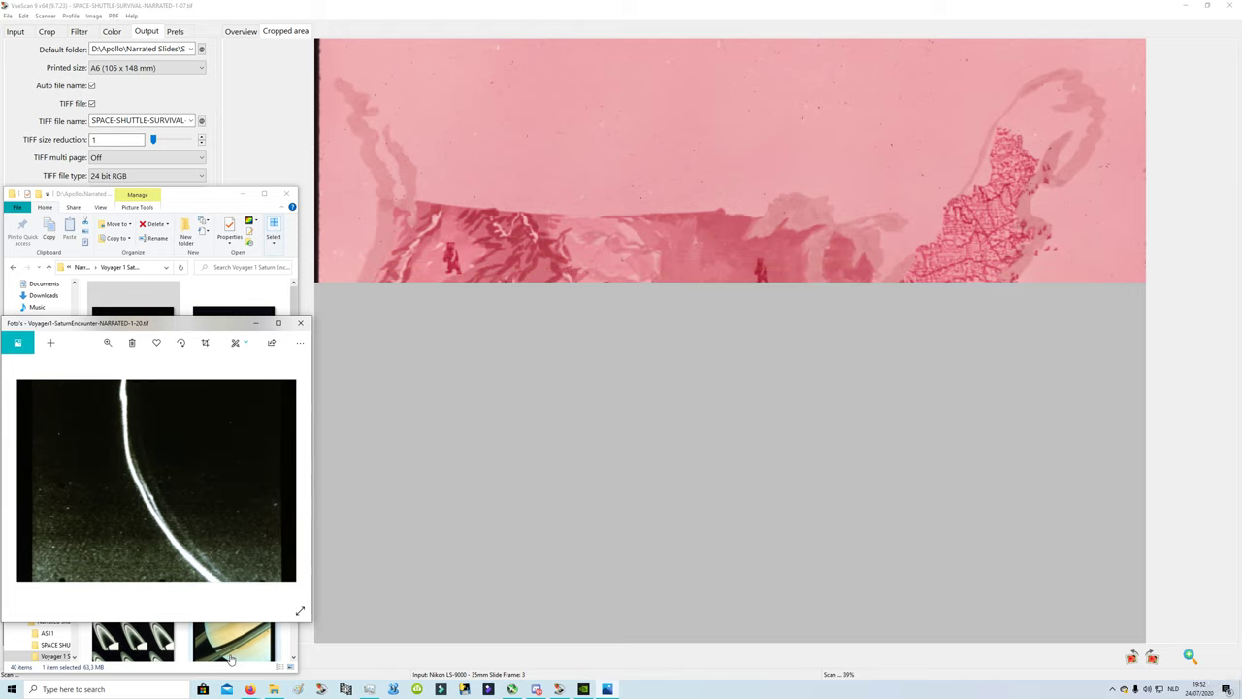
key(Right)
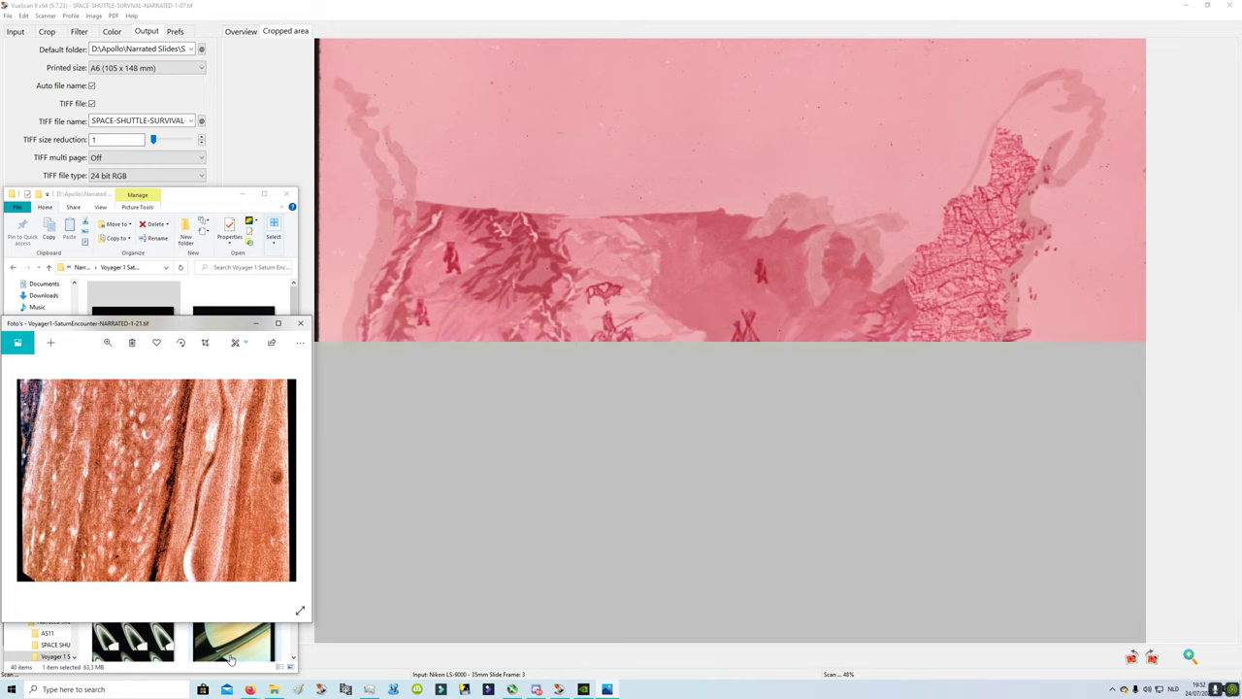
key(Right)
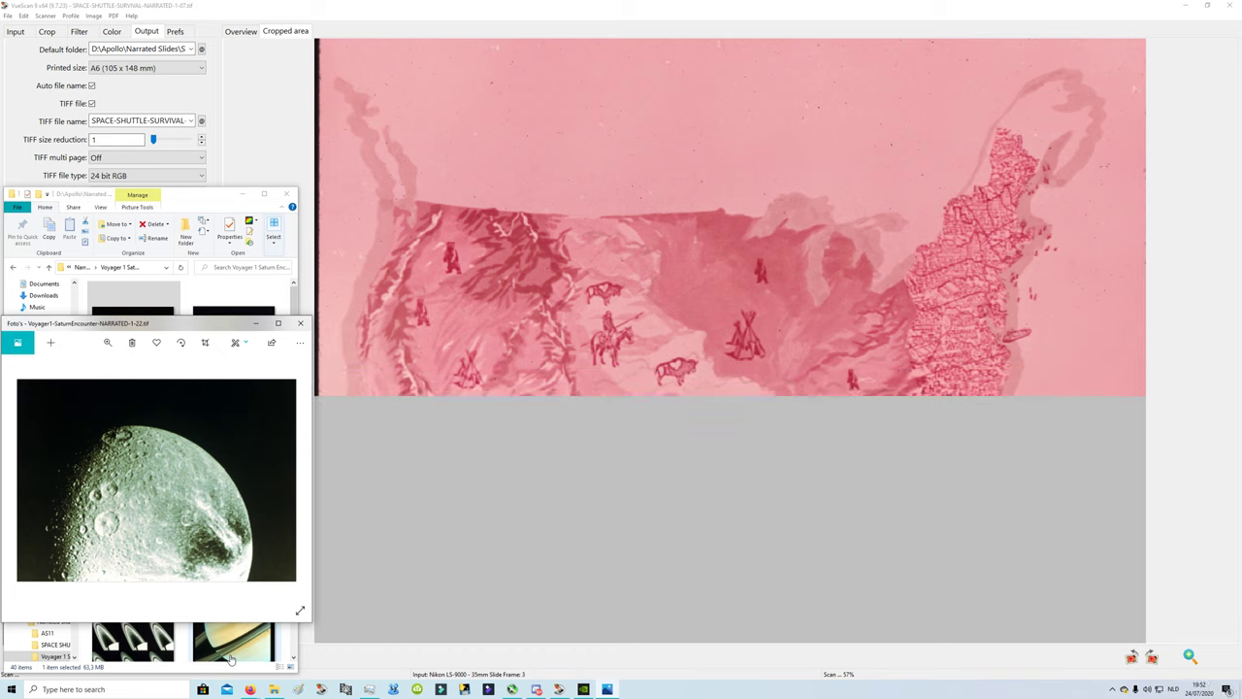
key(Right)
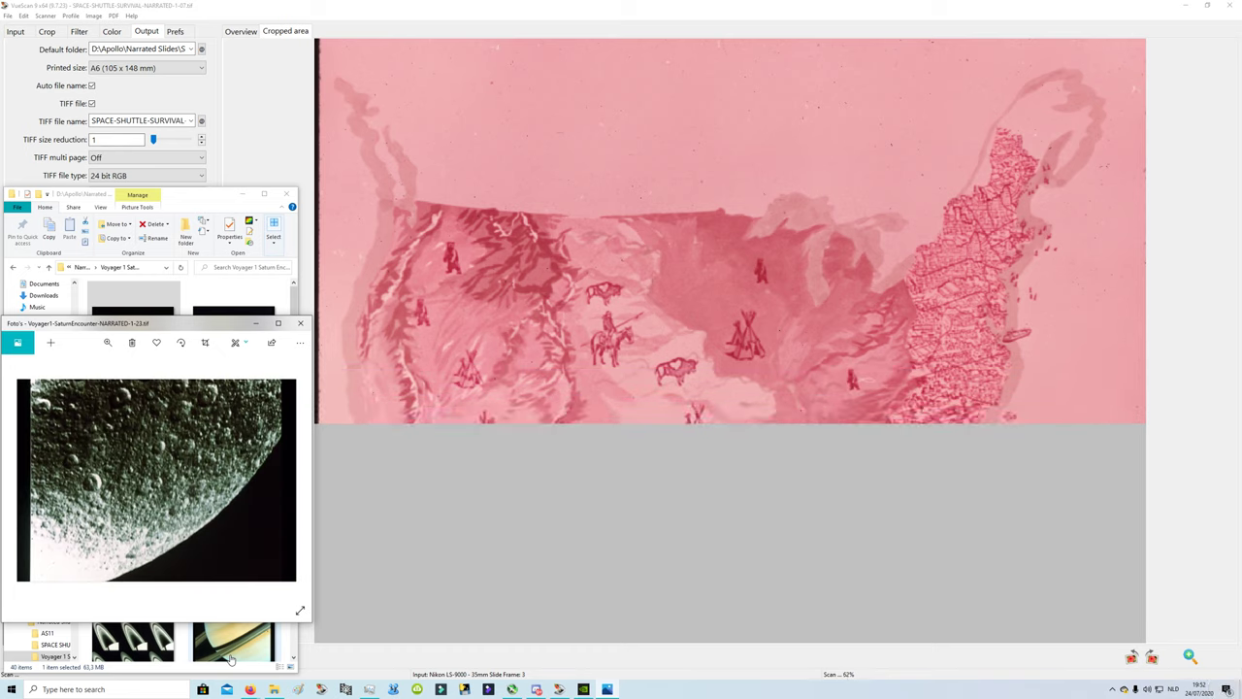
key(Right)
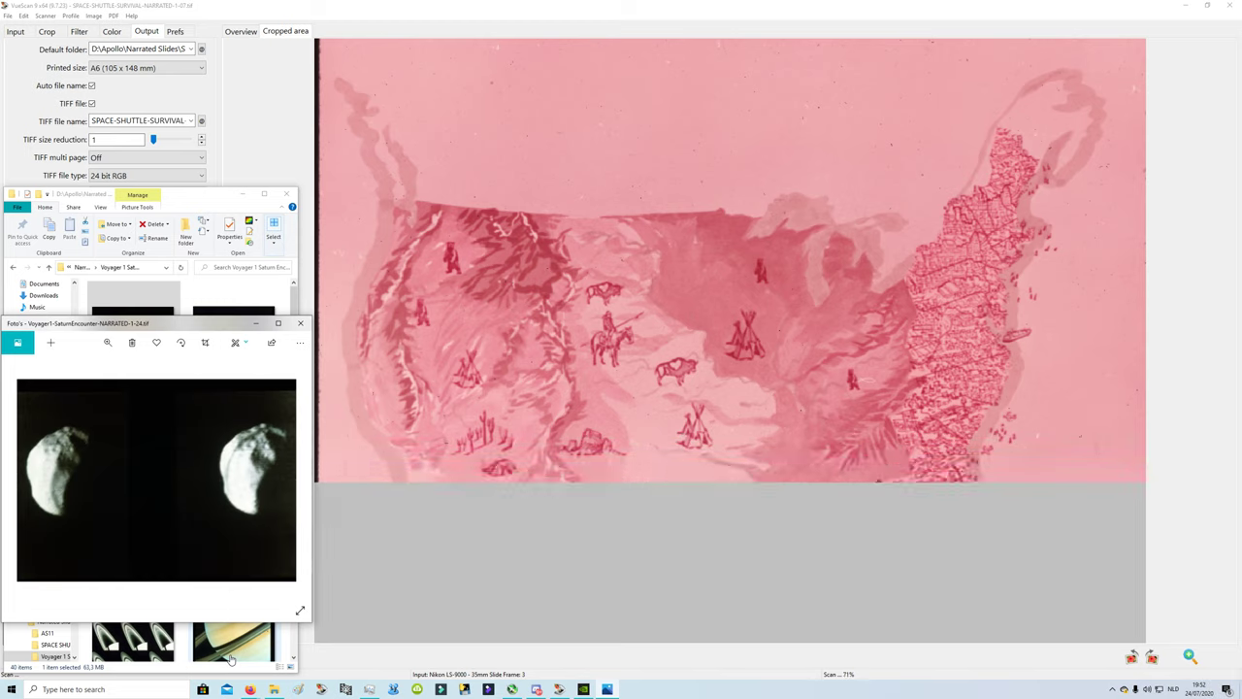
key(Right)
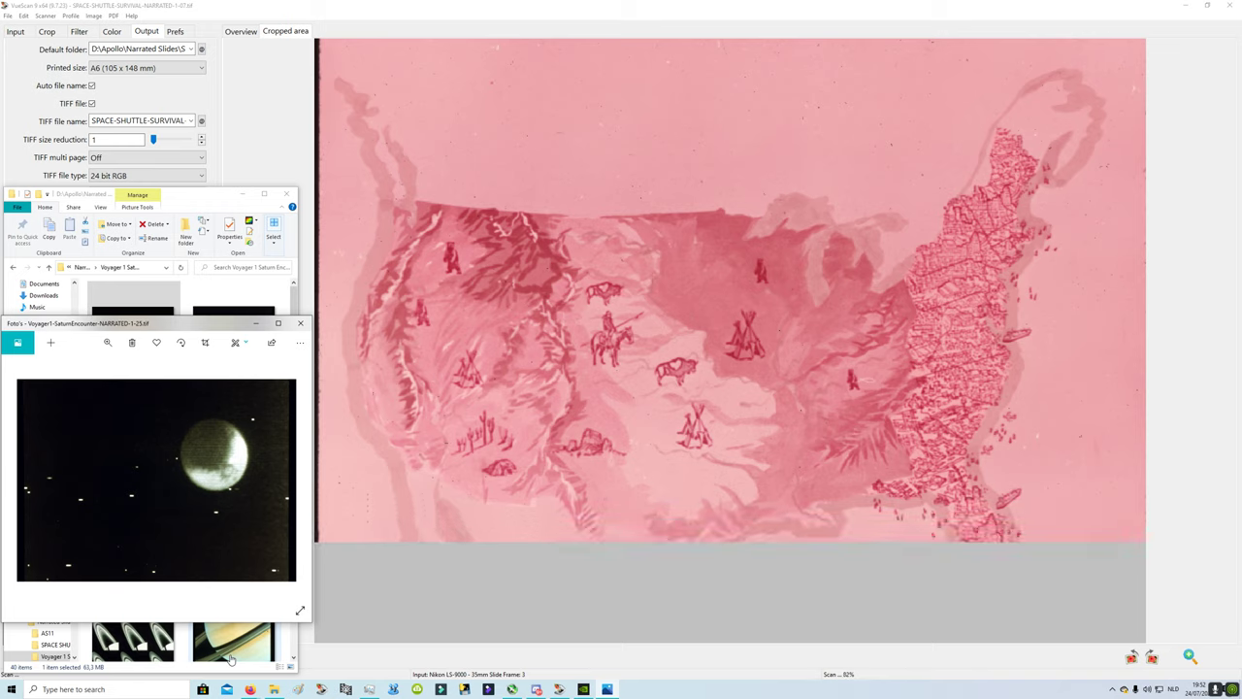
key(Right)
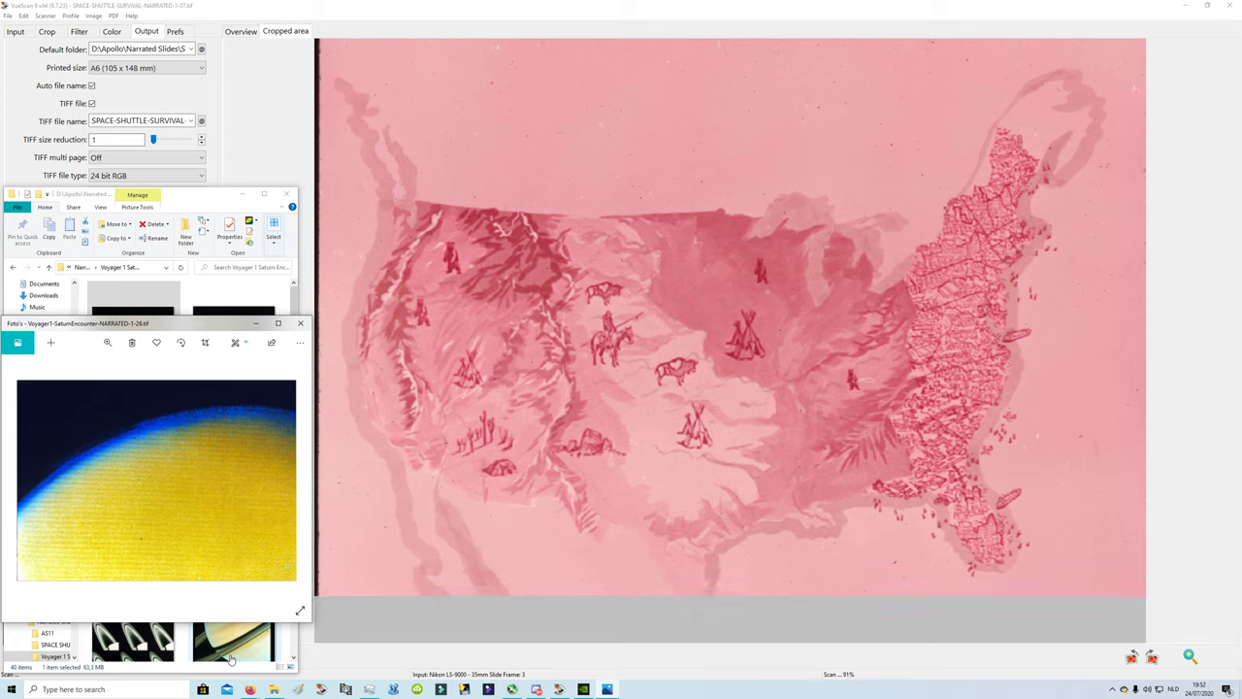
key(Right)
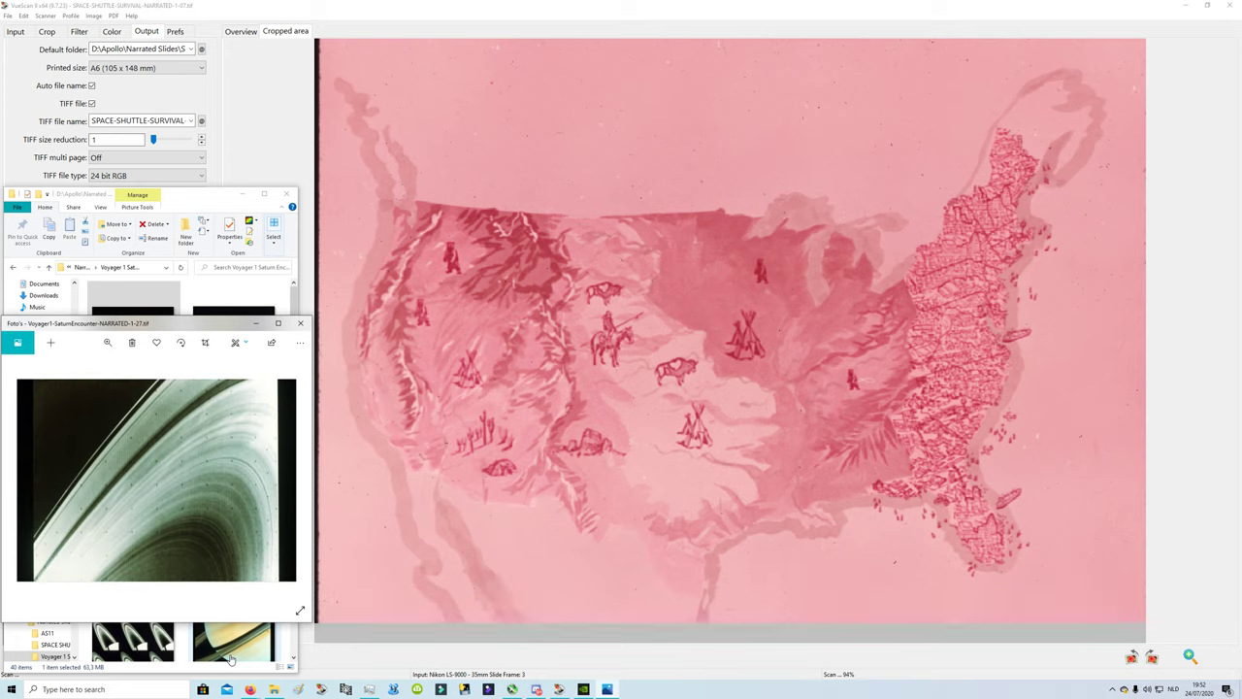
key(Right)
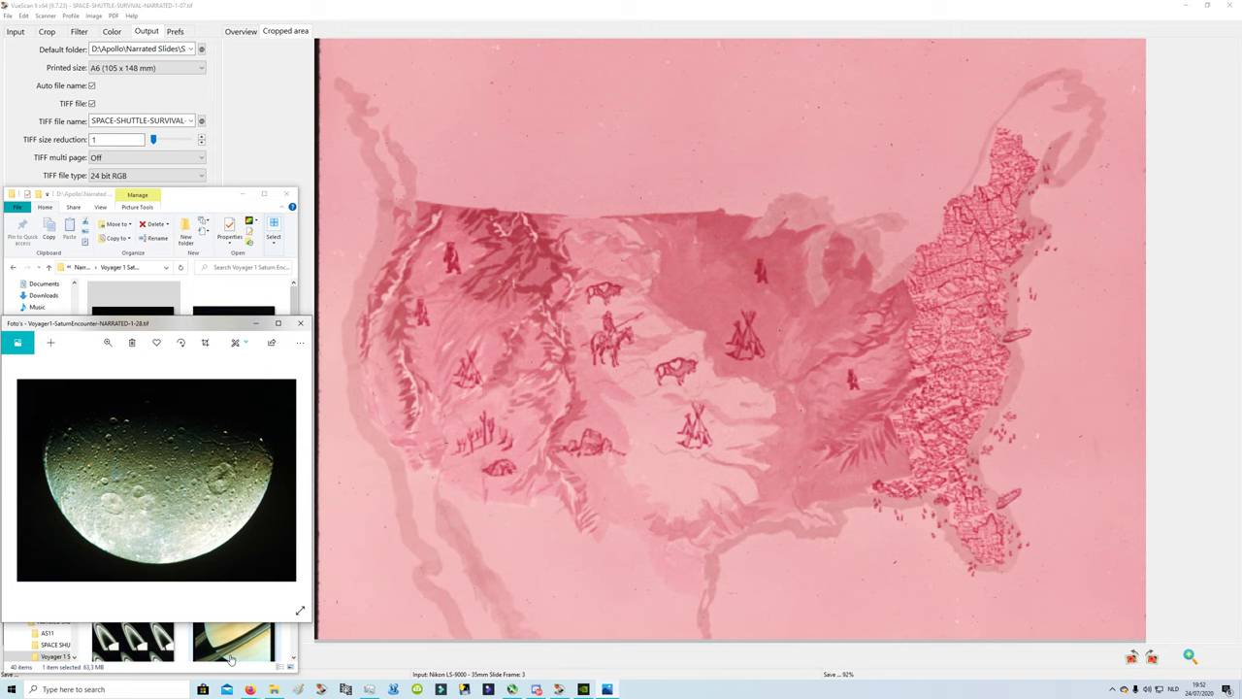
key(Right)
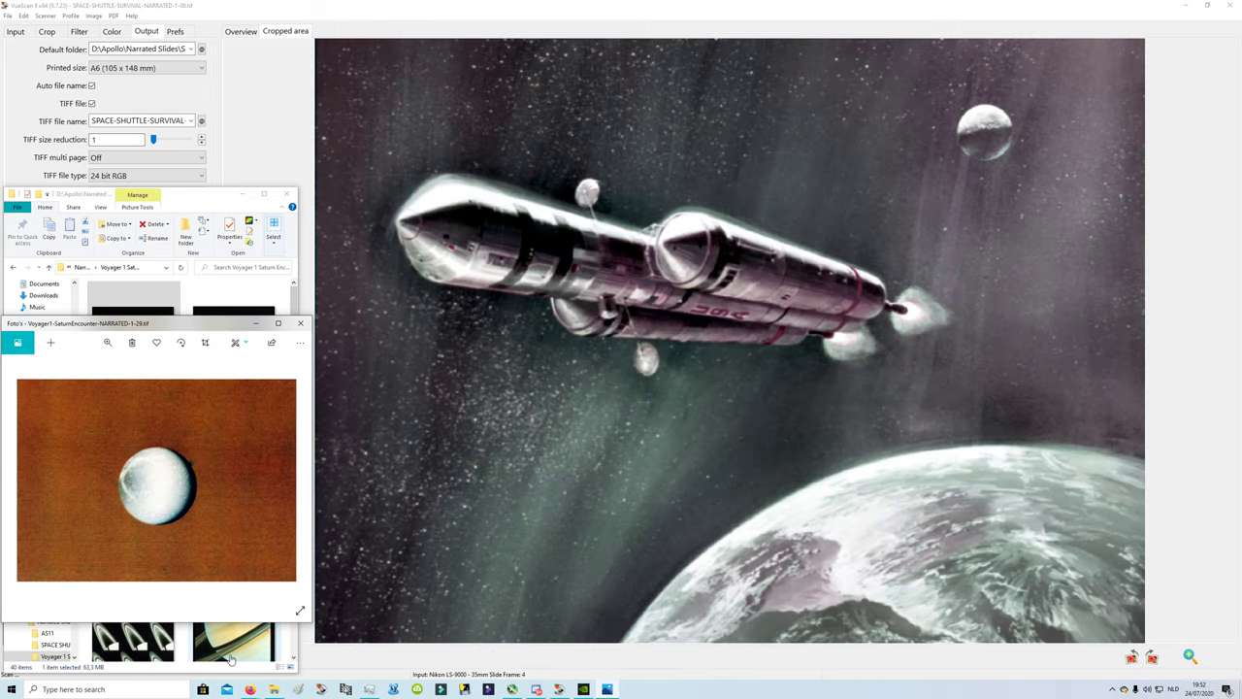
key(Right)
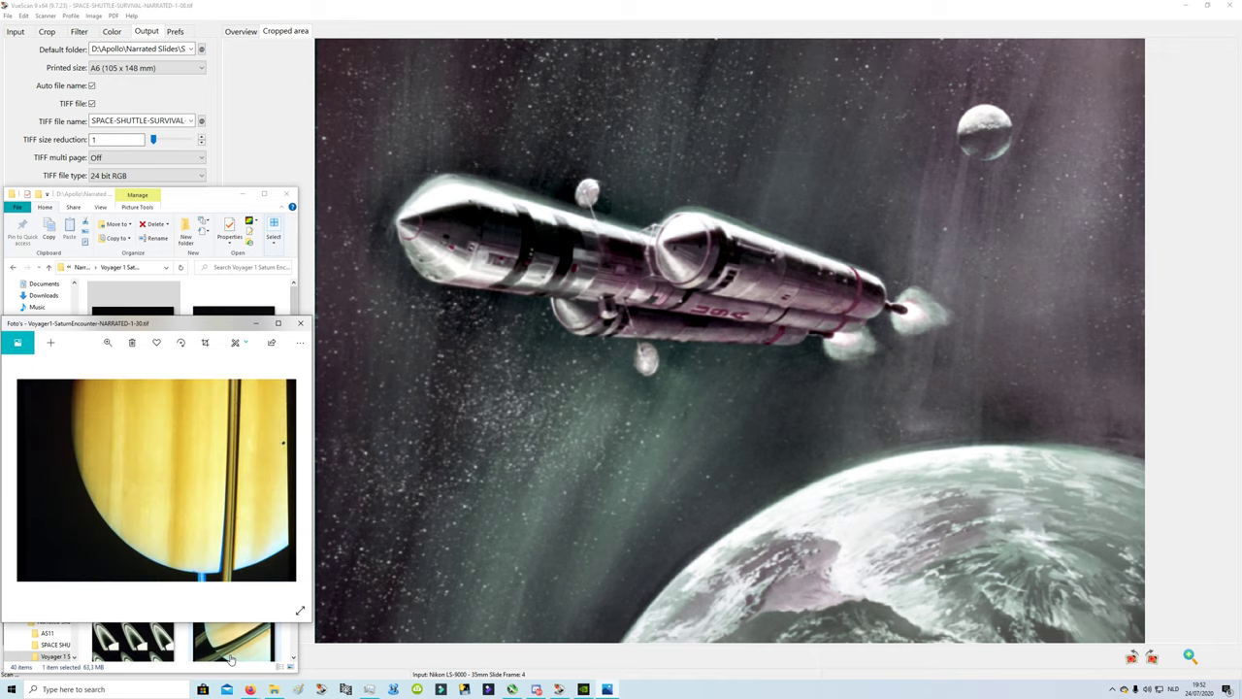
key(Right)
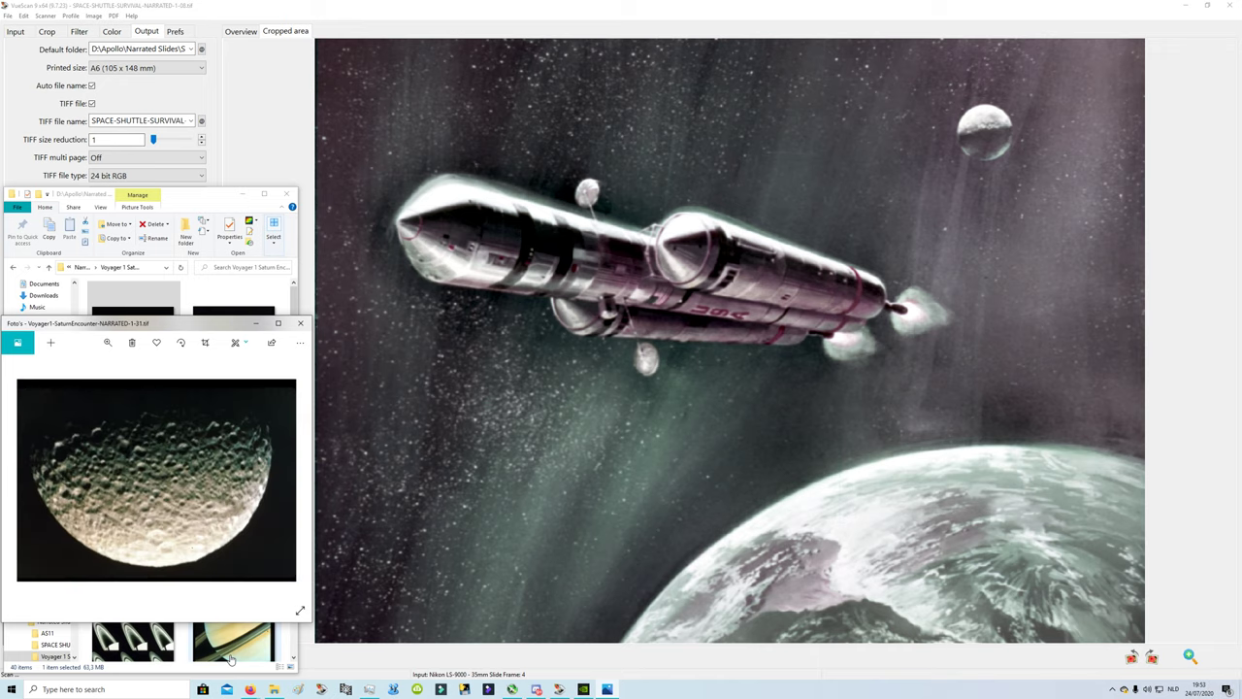
key(Right)
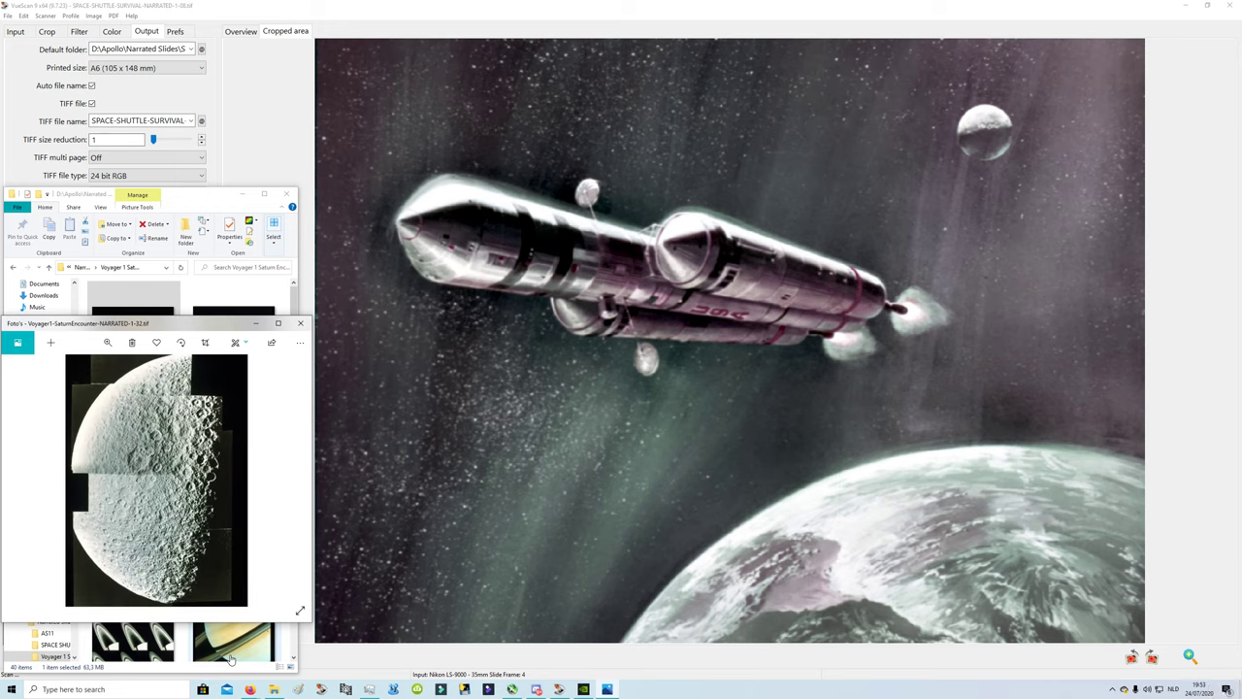
key(Right)
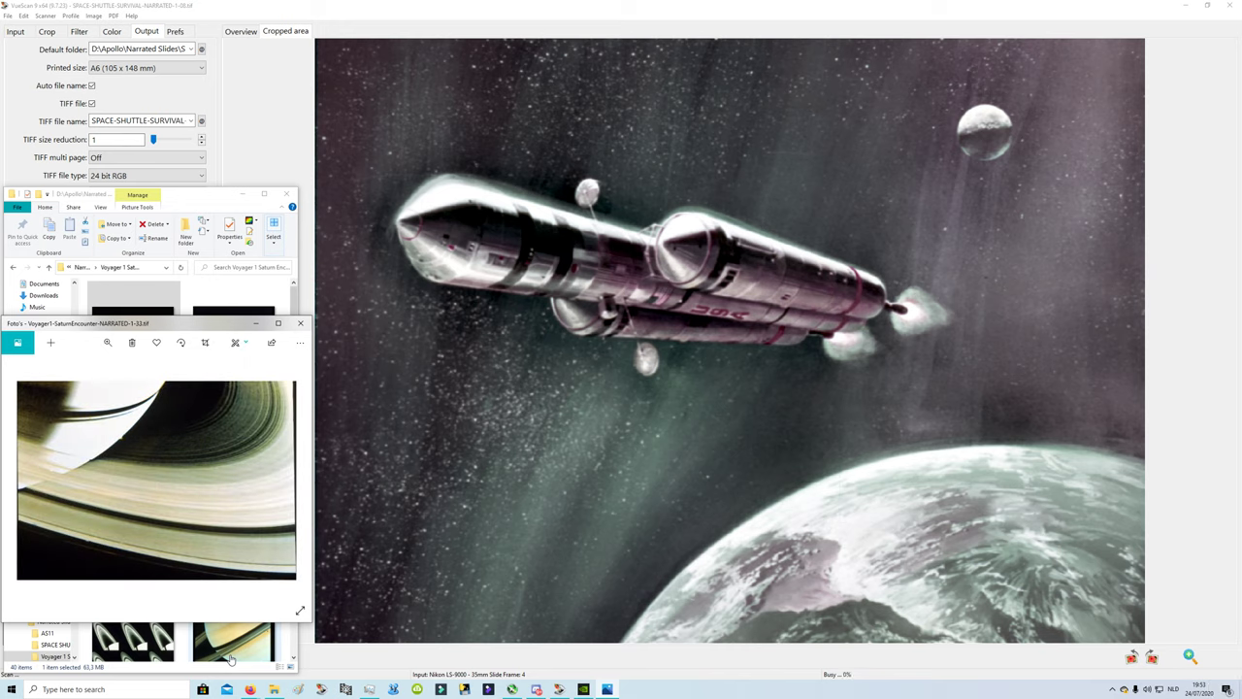
key(Right)
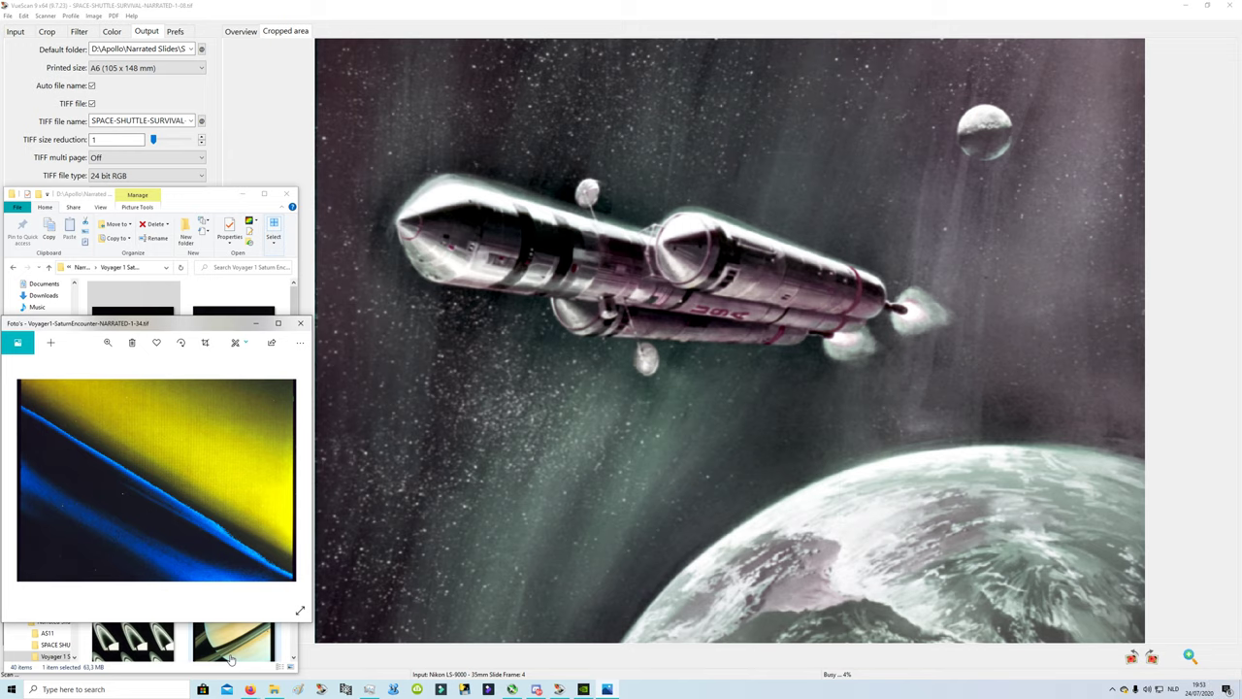
key(Right)
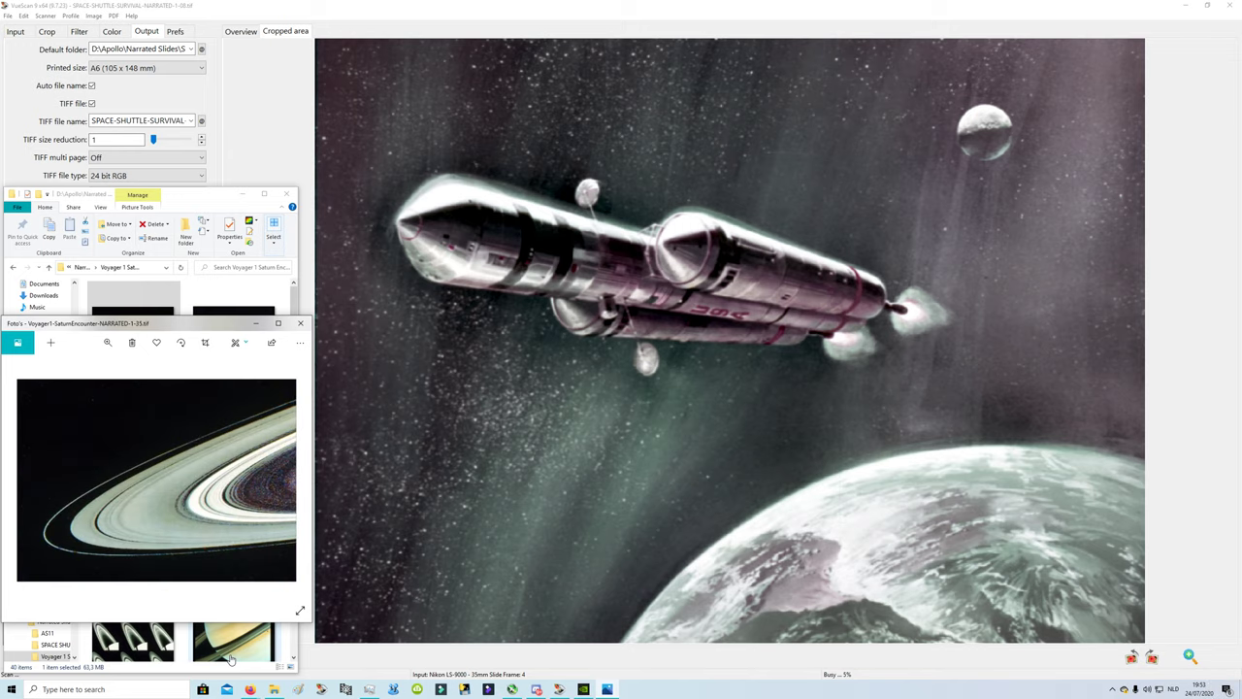
key(Right)
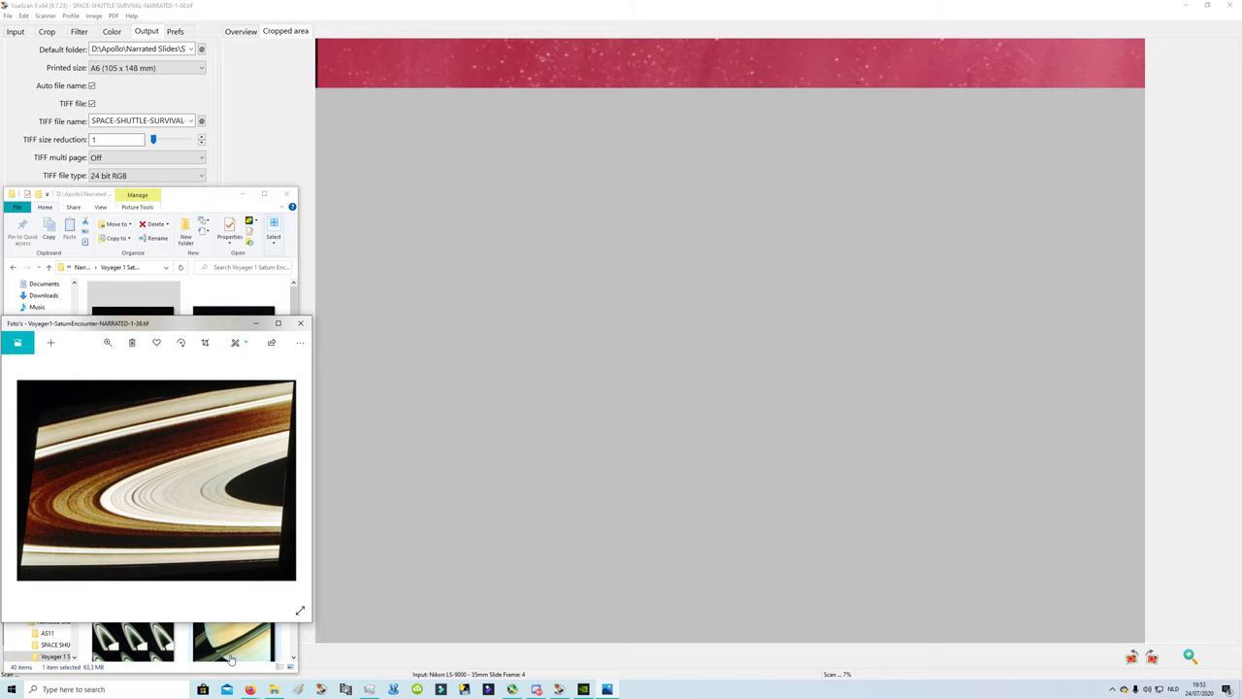
key(Right)
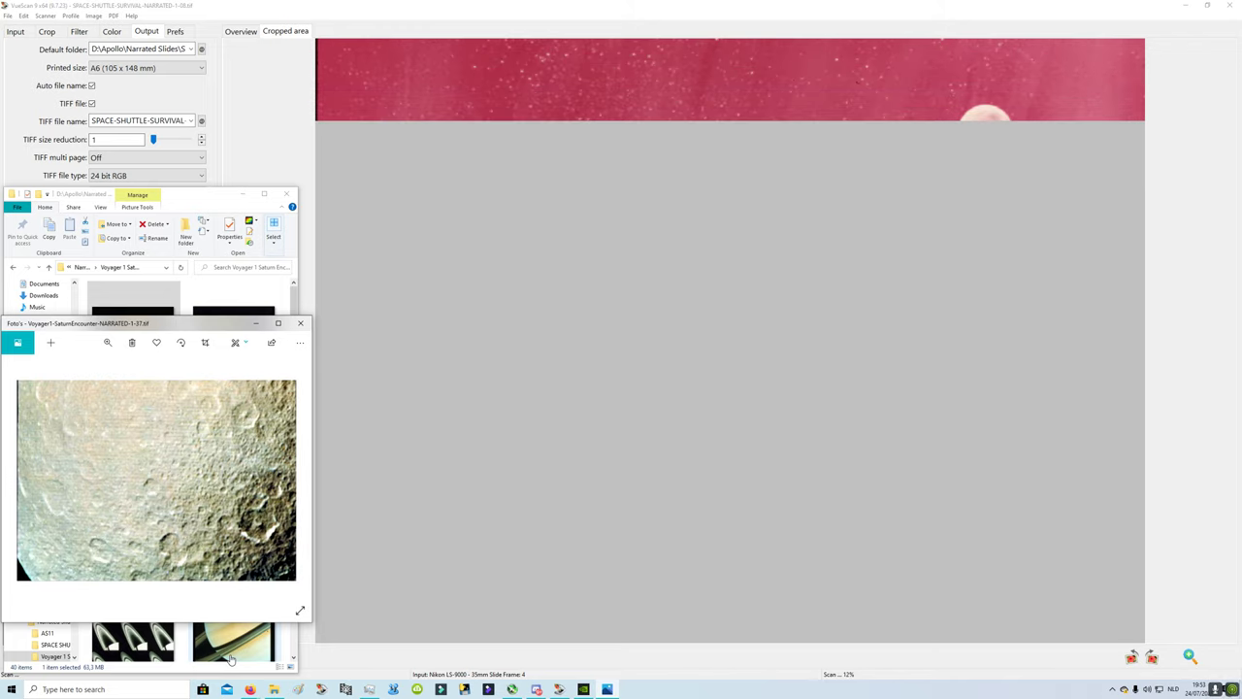
key(Right)
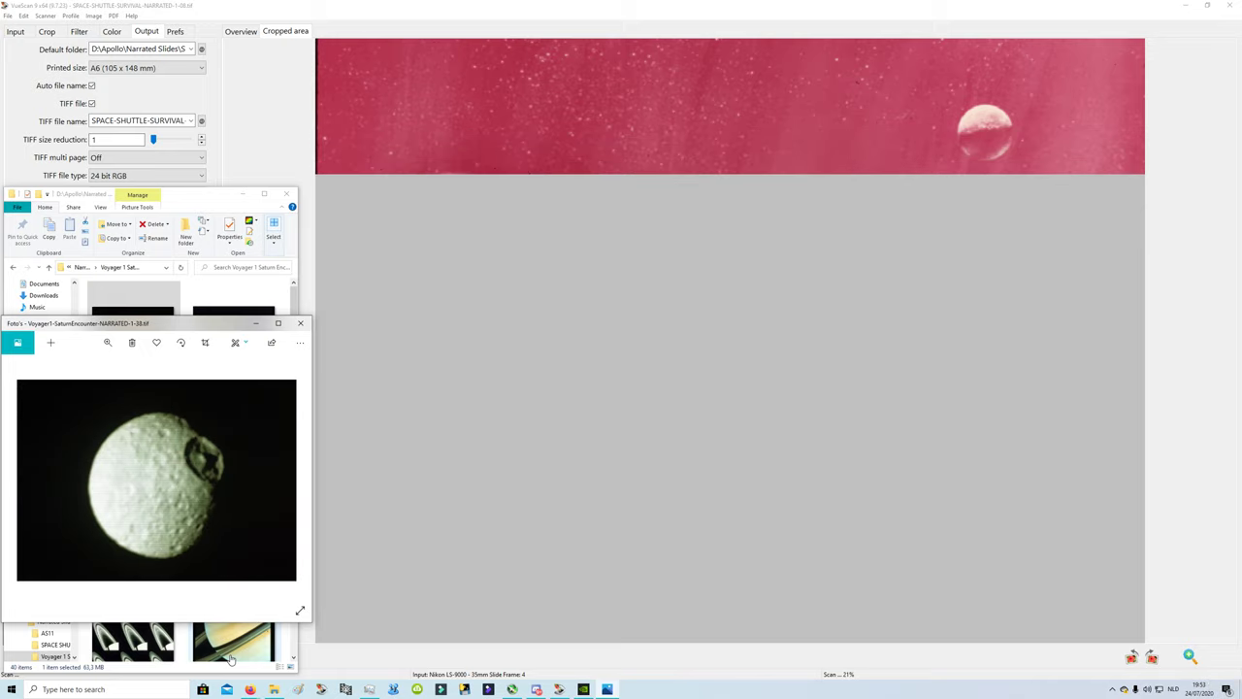
key(Right)
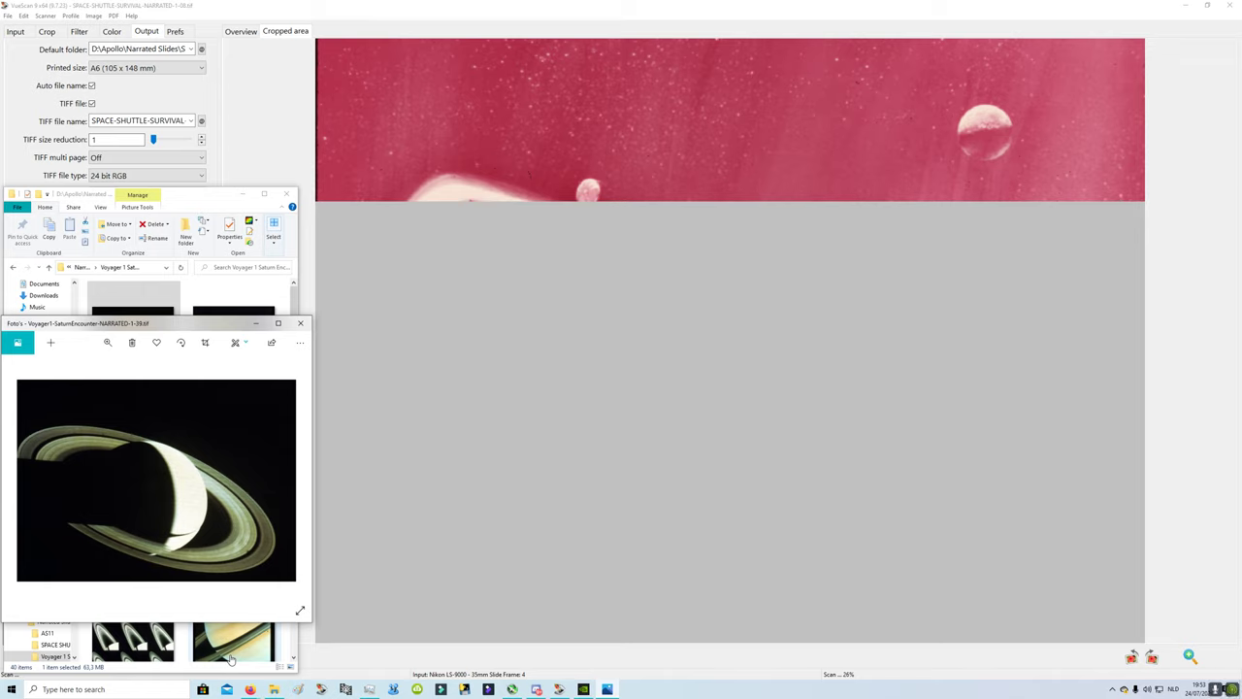
key(Right)
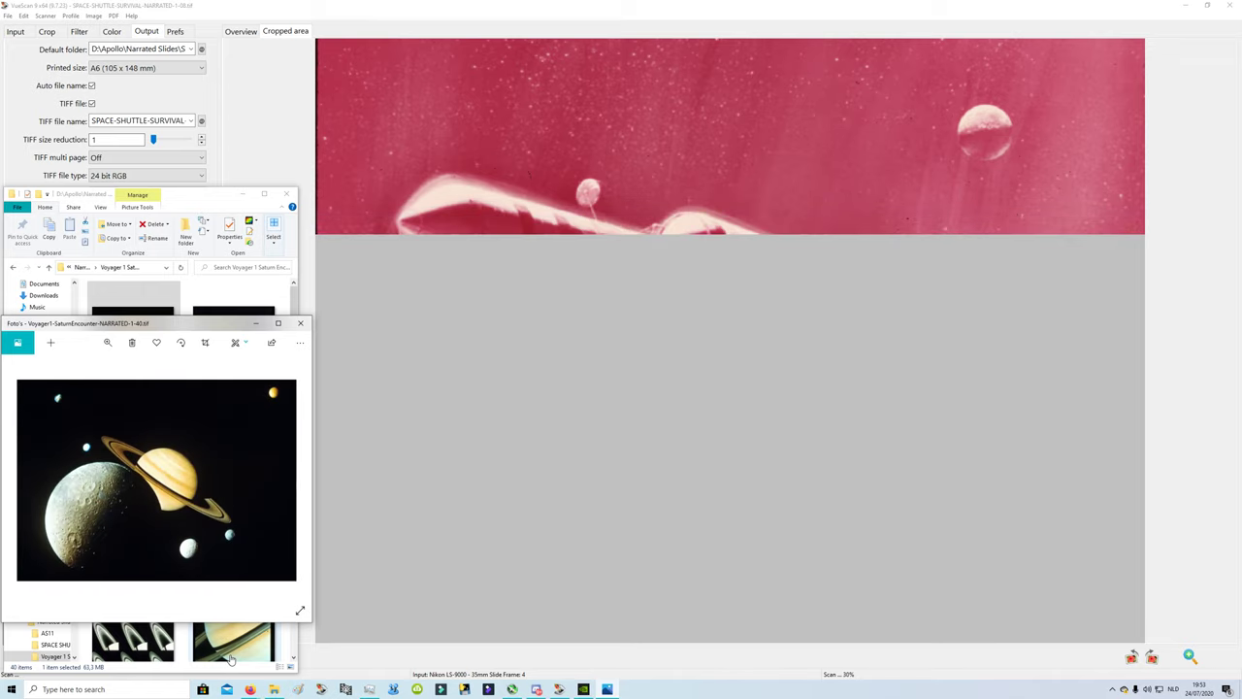
click(301, 326)
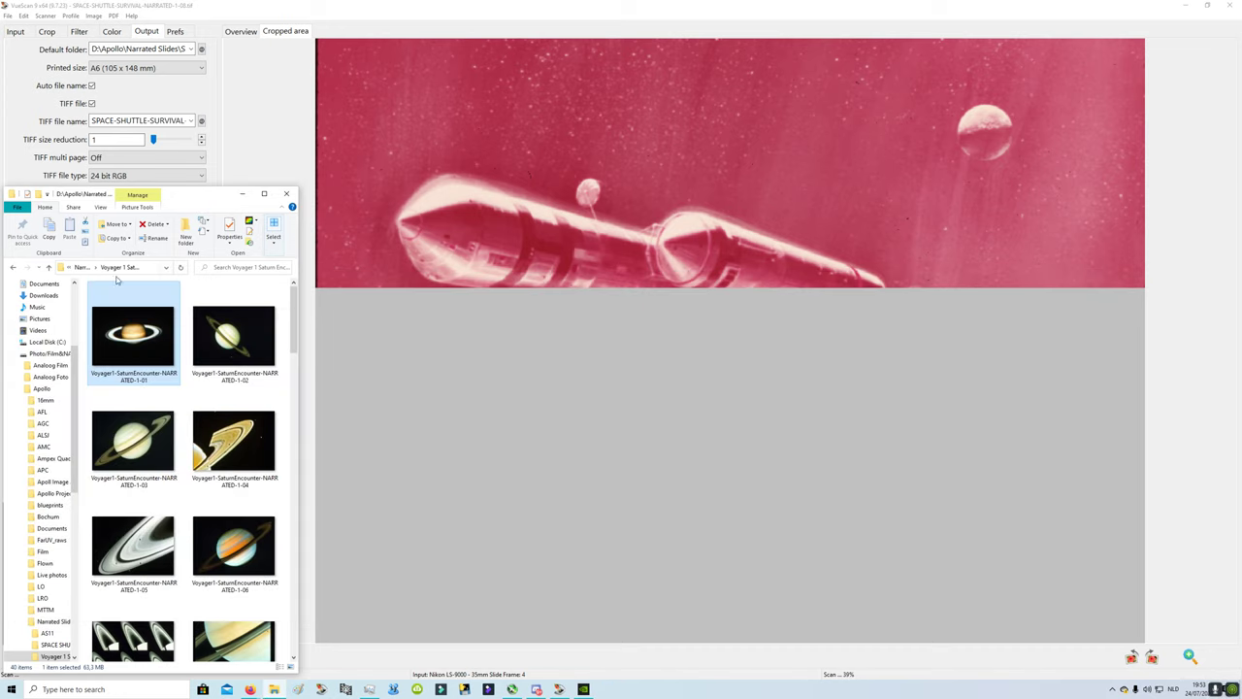
- Go up to the Narrated Slides folder and open its SPACE SHUTTLE SURVIVAL subfolder
click(83, 269)
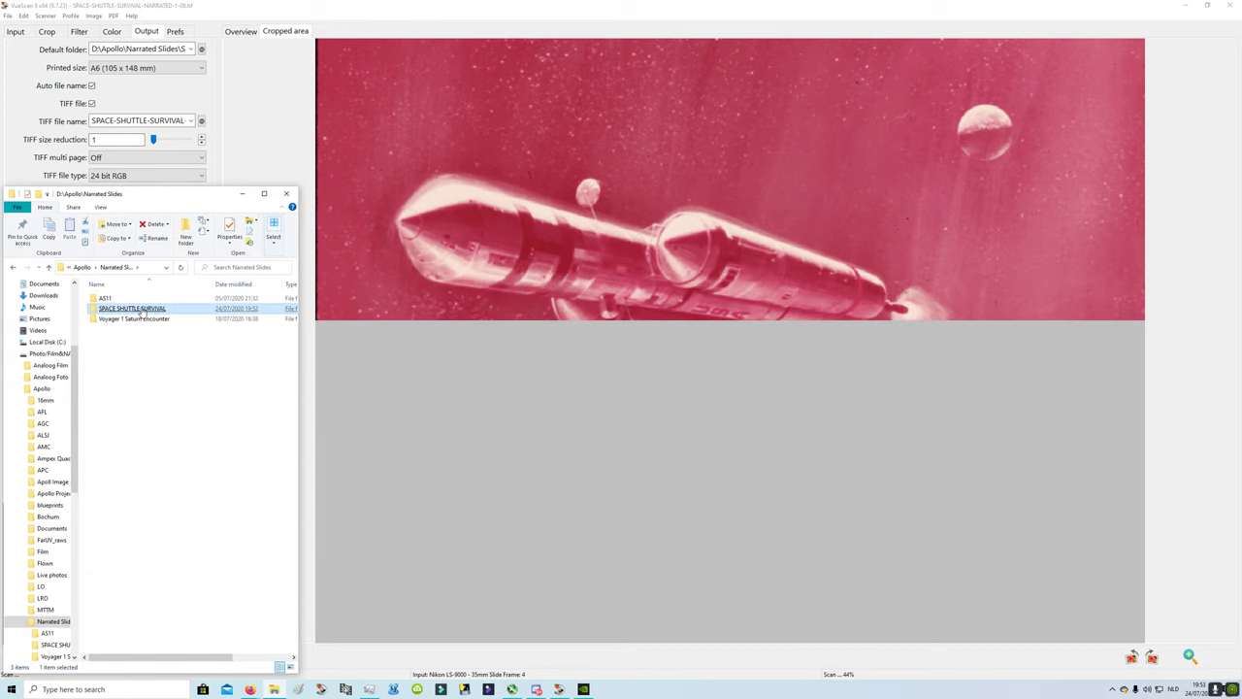
double_click(143, 309)
click(145, 310)
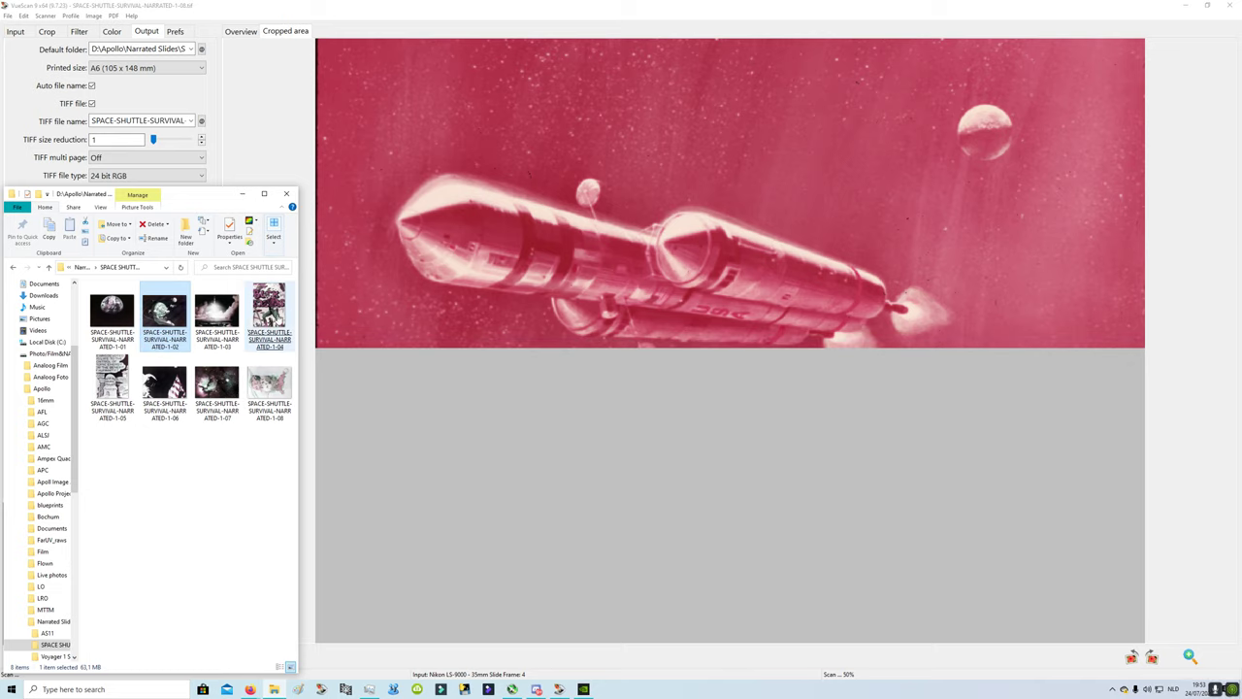
click(129, 386)
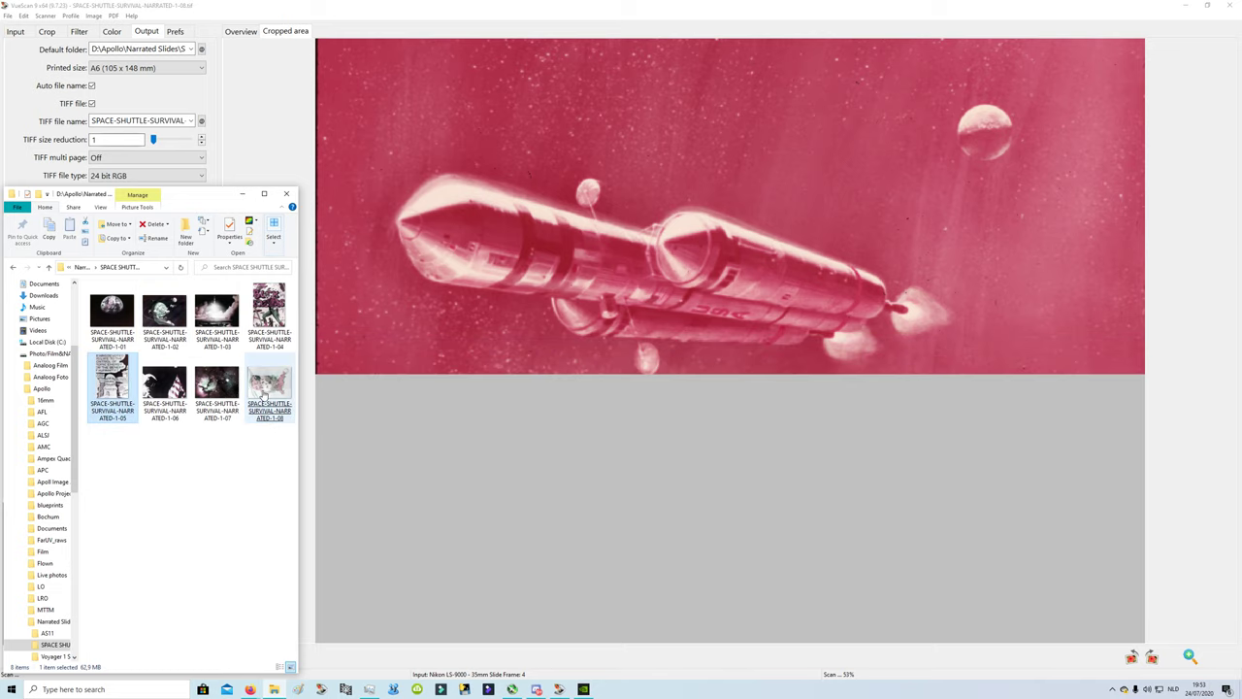
- Open the SPACE-SHUTTLE-SURVIVAL-NARRATED-1-08 scan in Paint, then move and narrow its window to clear the scan in progress
right_click(260, 392)
click(43, 115)
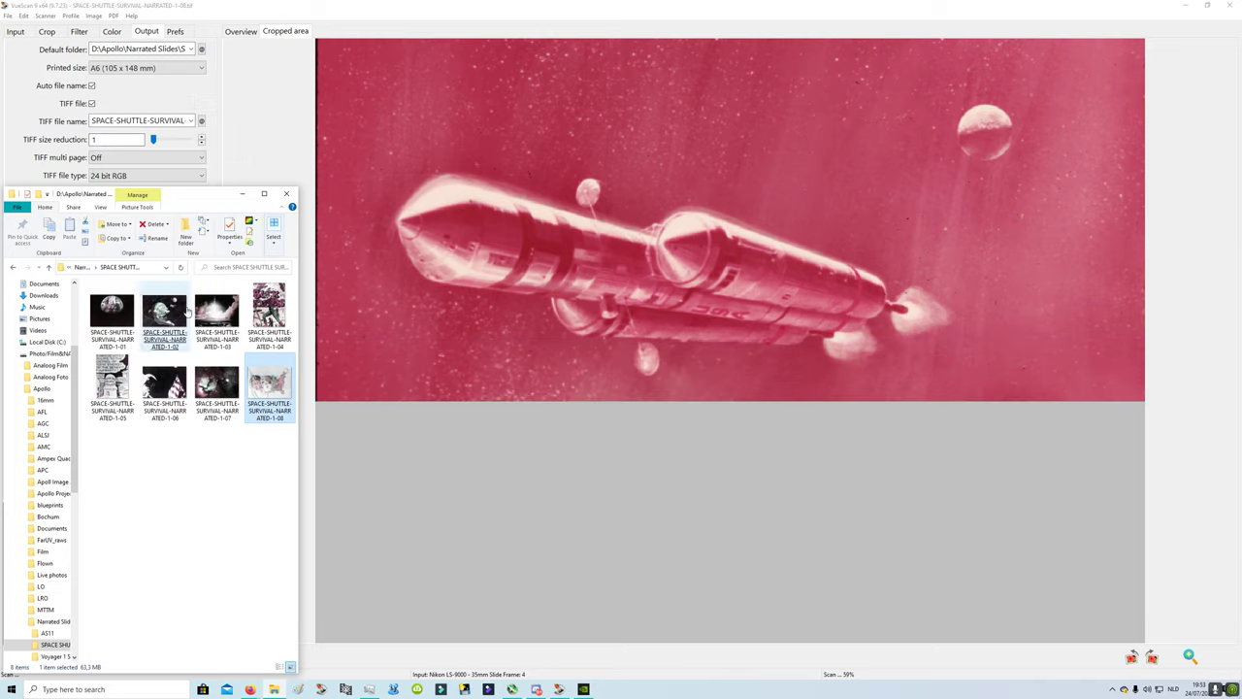
click(1206, 6)
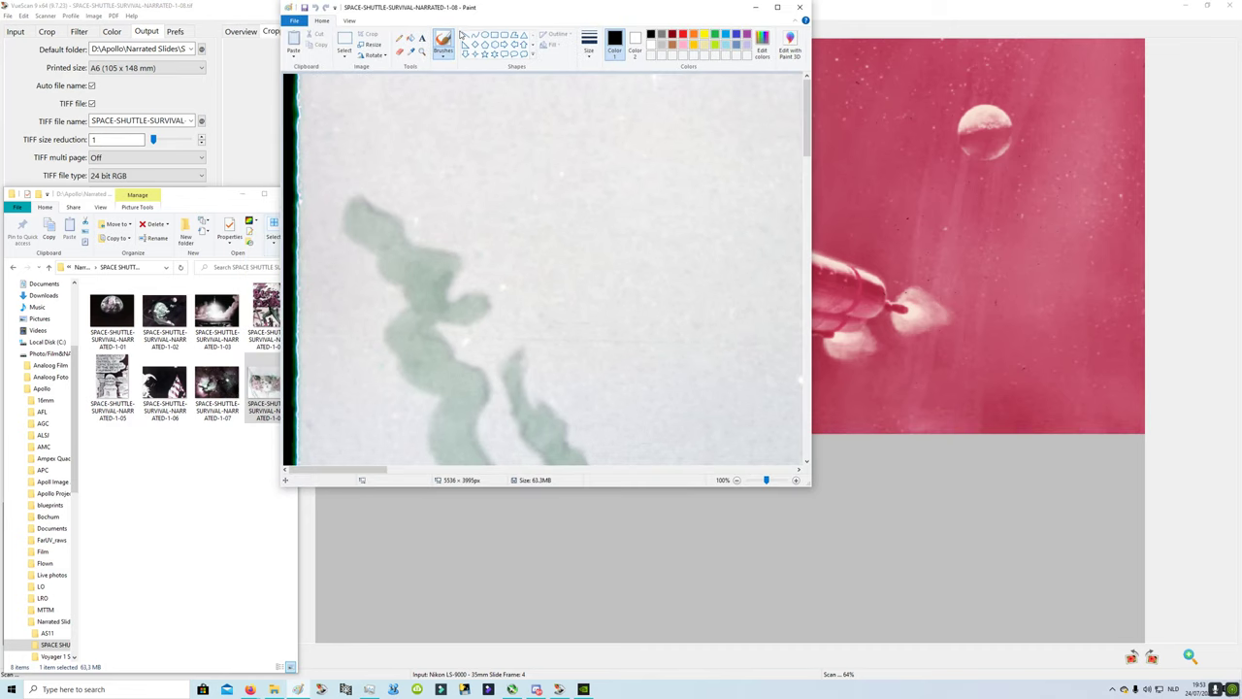
mouse_move(513, 10)
mouse_down()
mouse_move(356, 170)
mouse_move(239, 203)
mouse_up()
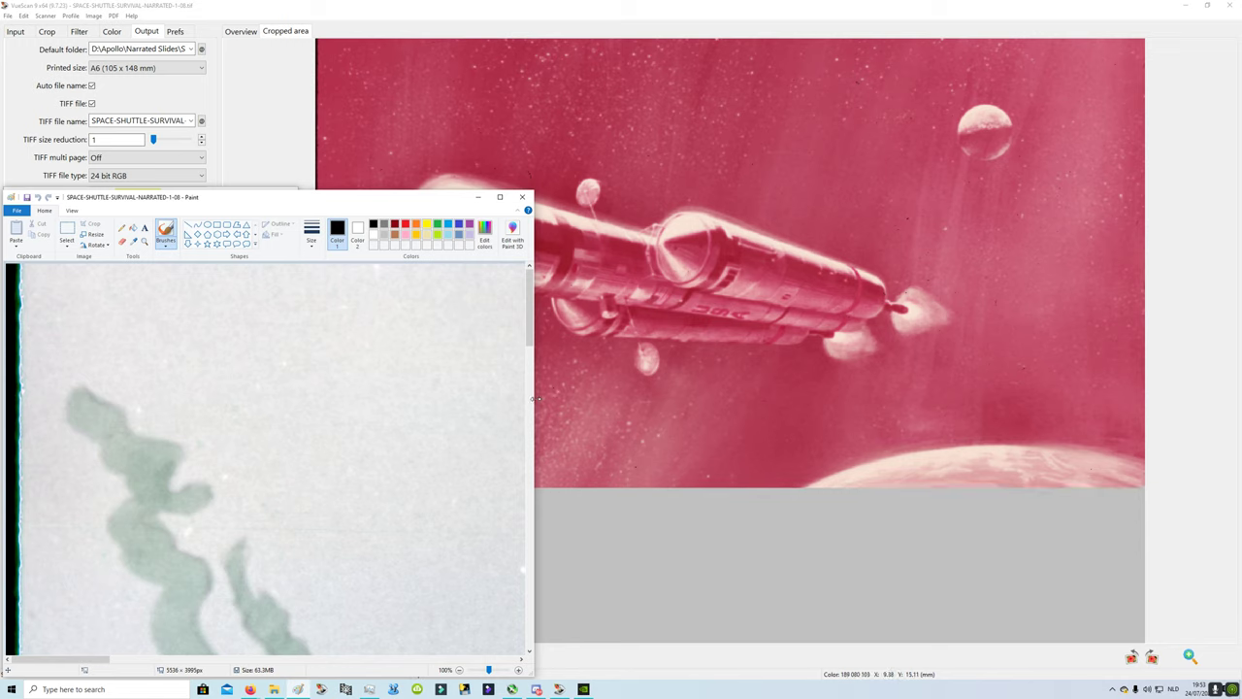
drag(532, 398, 317, 403)
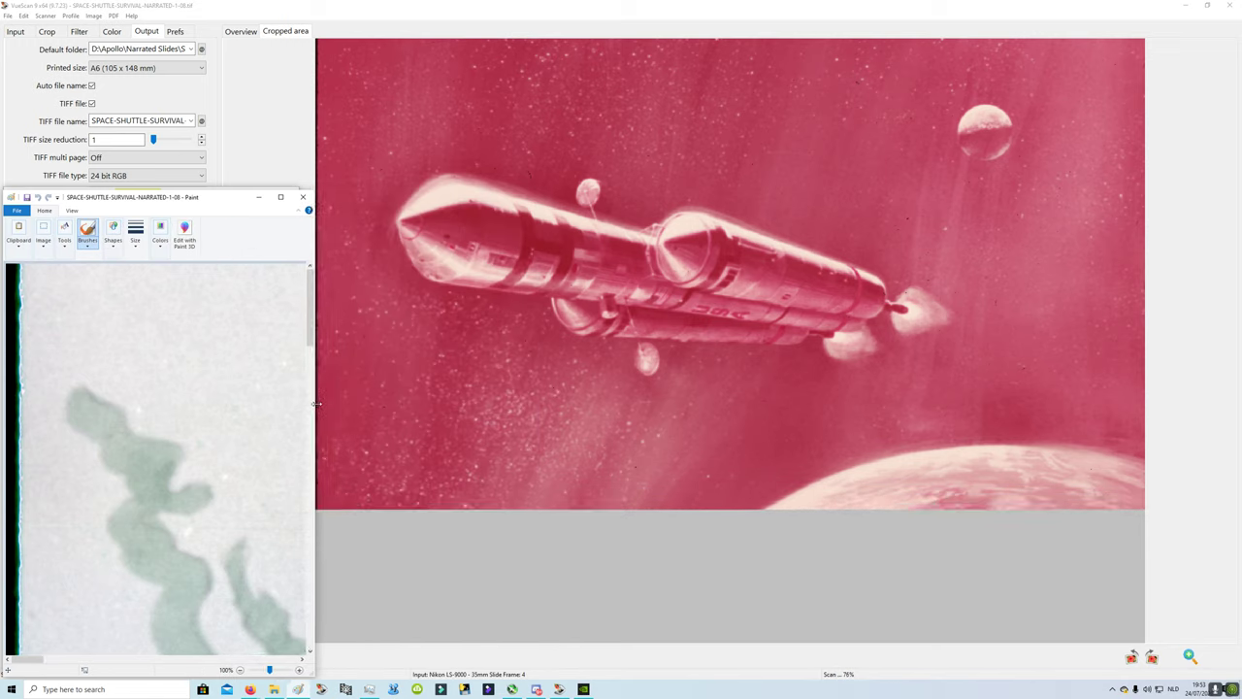
- Zoom out to 25% on the Space Shuttle map scan 08 in Paint and examine its restored colours
click(72, 209)
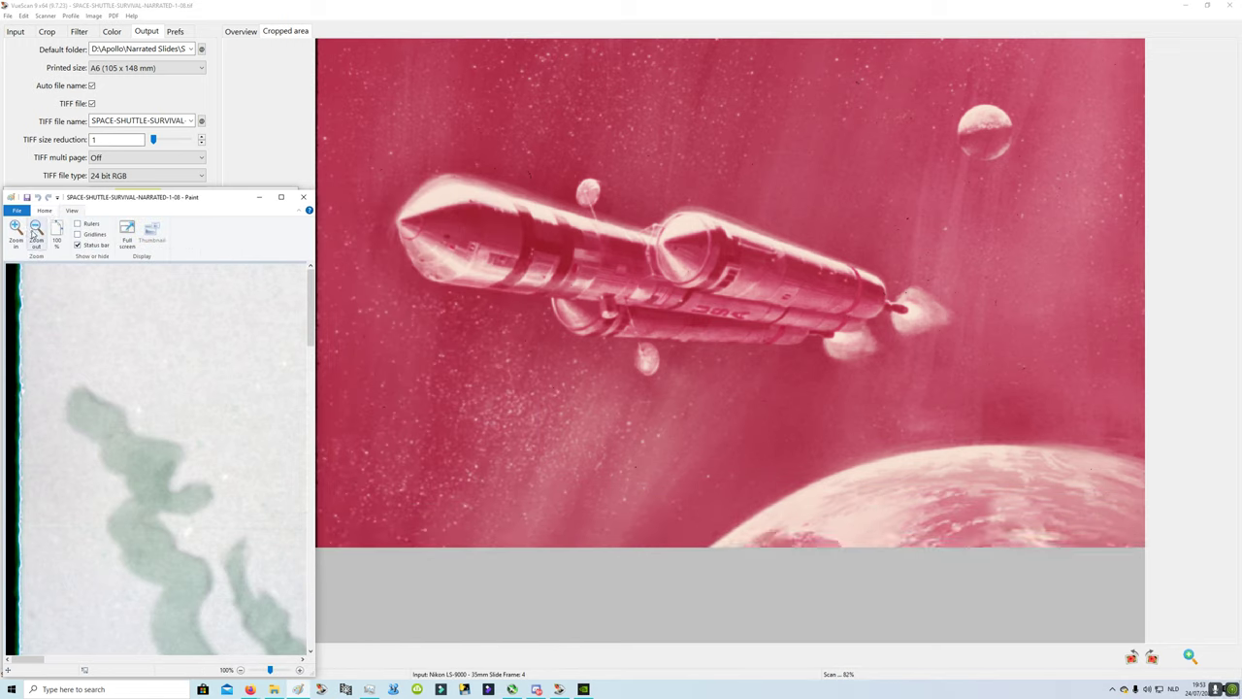
click(35, 235)
scroll(146, 415, down, 5)
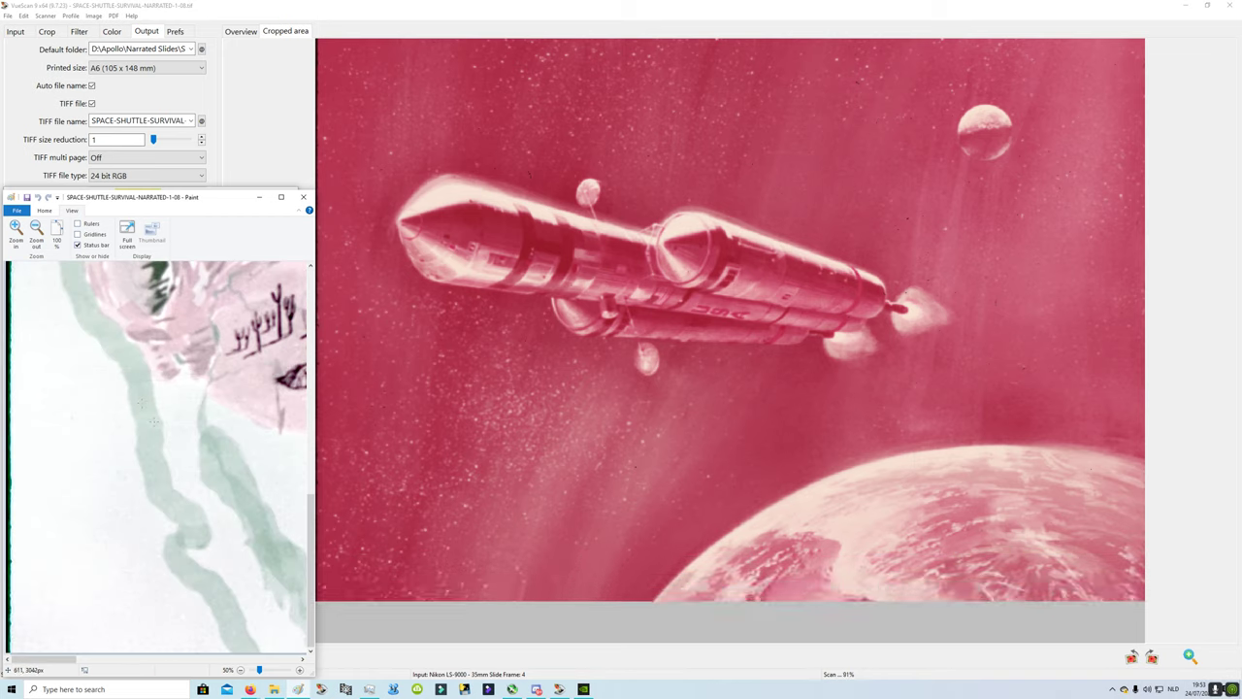
double_click(35, 233)
scroll(22, 314, up, 2)
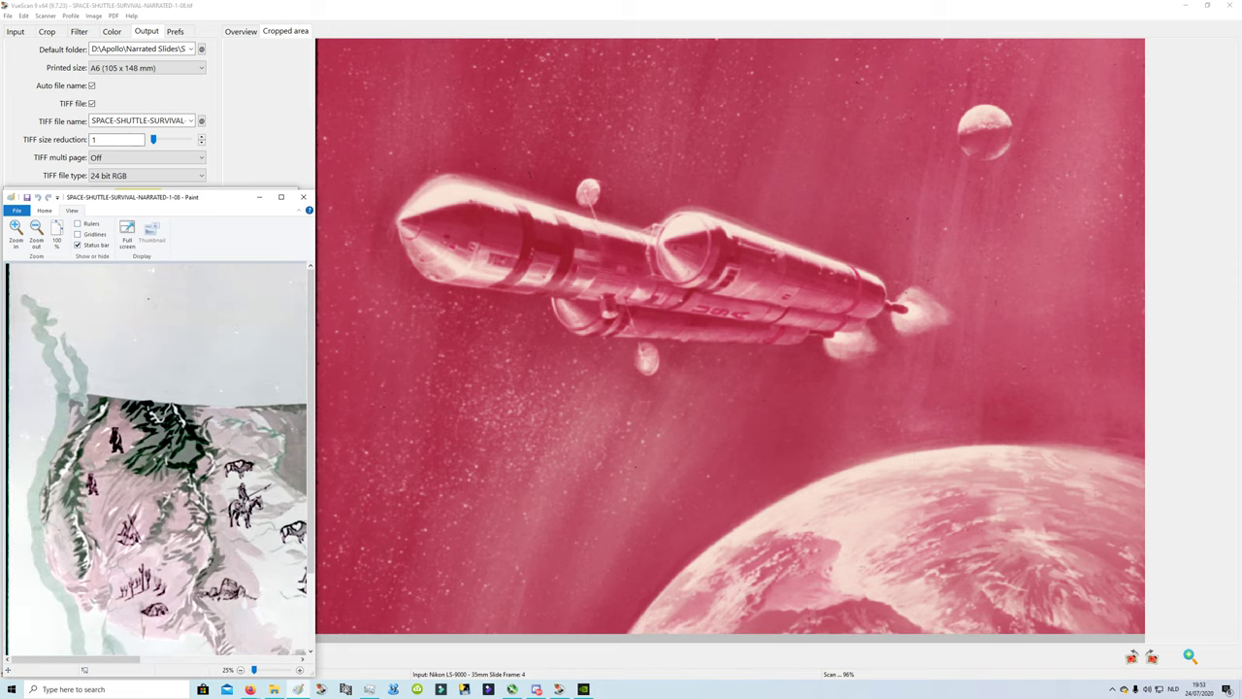
- Examine the Space Shuttle map scan 08 in overview and at 100% around the bison and horseman drawings, then close it
scroll(22, 314, up, 5)
scroll(21, 314, up, 1)
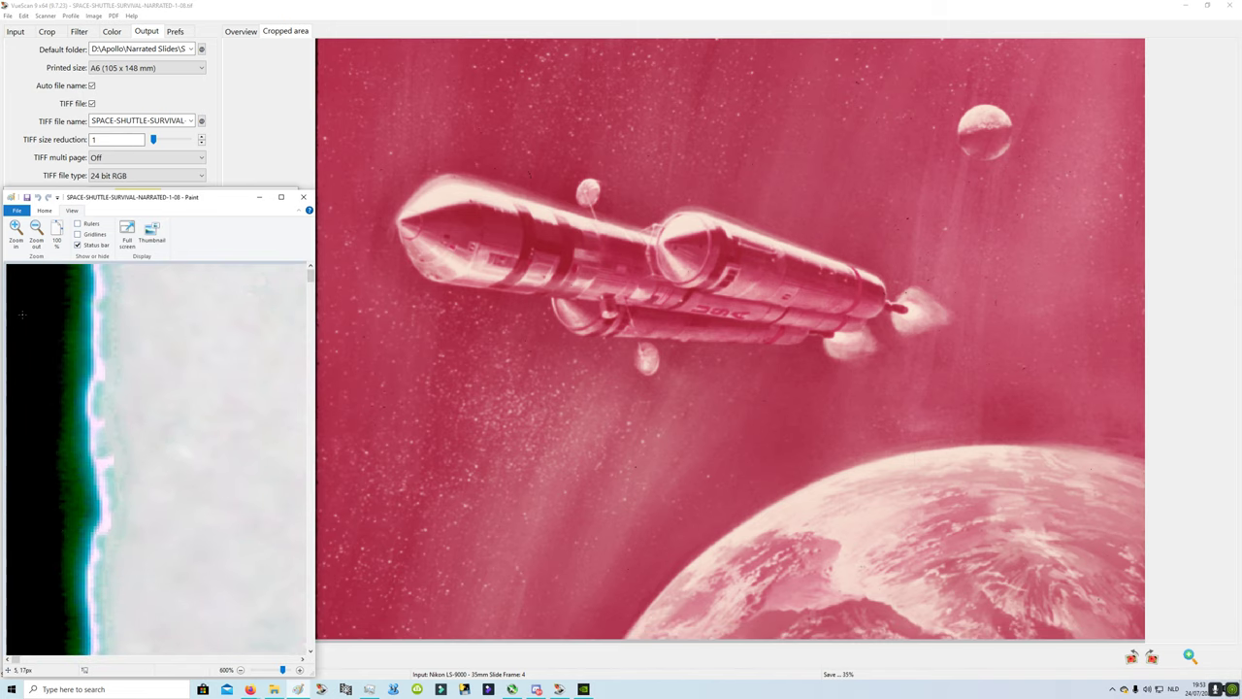
drag(311, 279, 338, 672)
scroll(254, 513, down, 8)
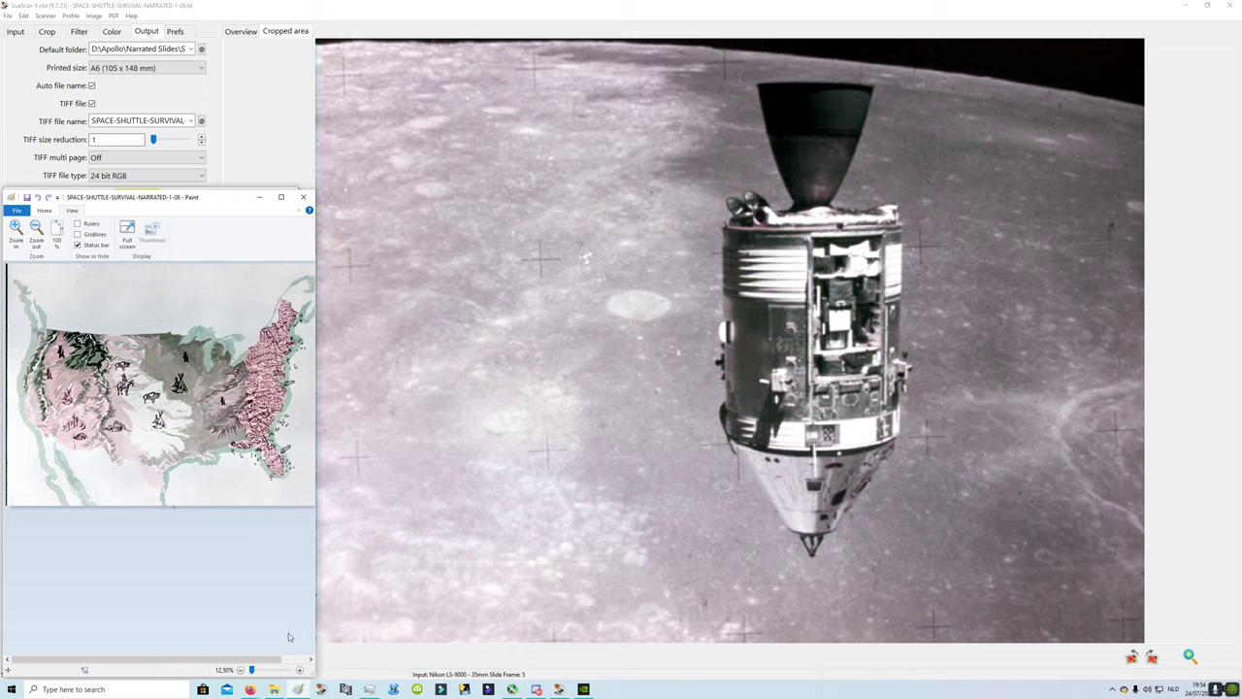
mouse_move(257, 663)
mouse_down()
mouse_move(288, 663)
mouse_move(257, 663)
mouse_up()
scroll(167, 447, up, 3)
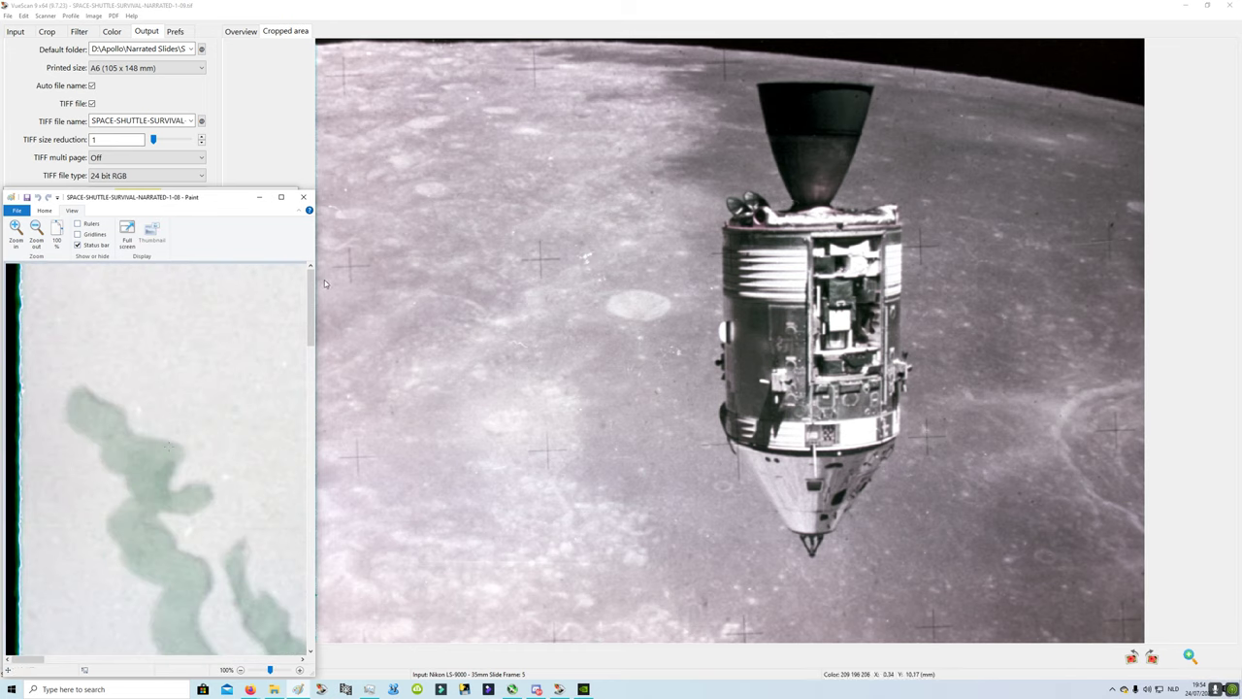
drag(311, 320, 310, 447)
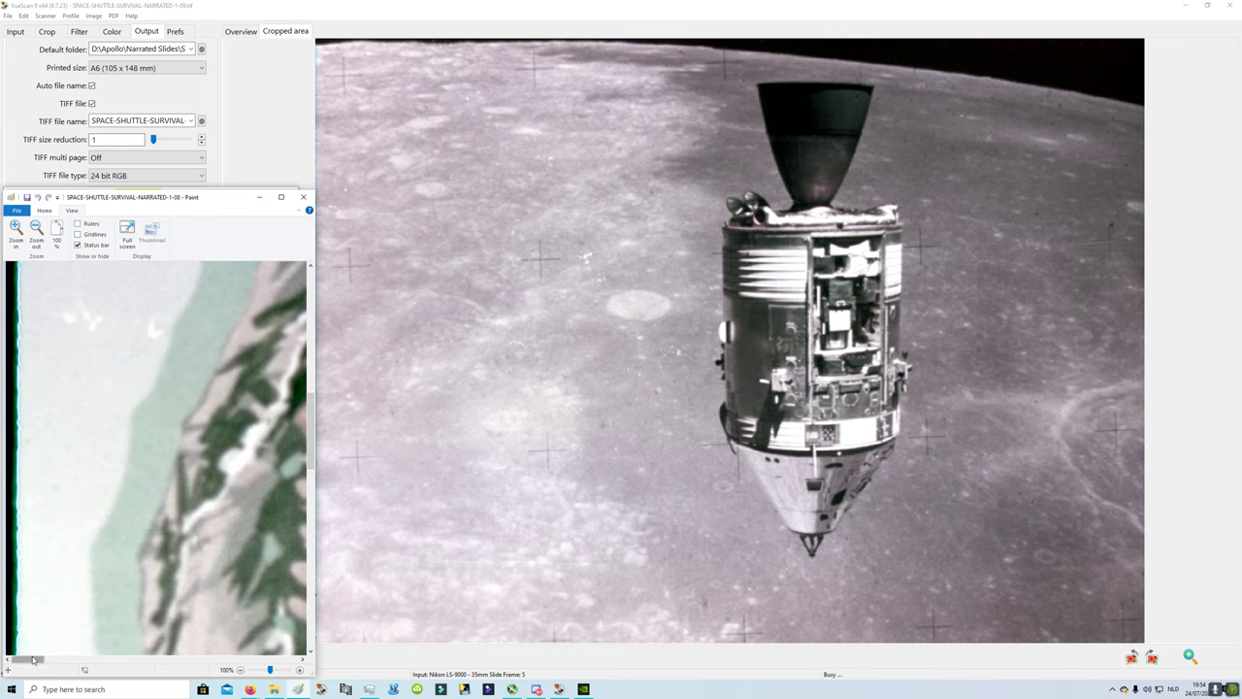
drag(32, 659, 120, 657)
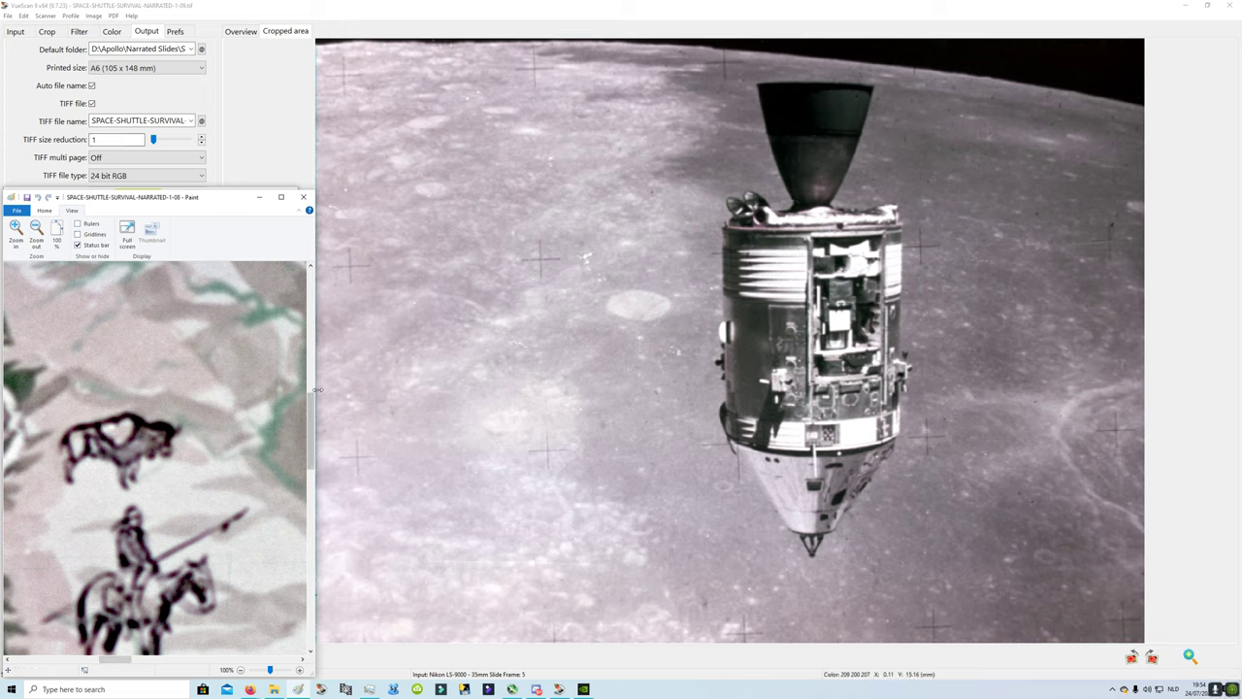
mouse_move(308, 411)
mouse_down()
mouse_move(300, 512)
mouse_move(308, 442)
mouse_up()
click(303, 197)
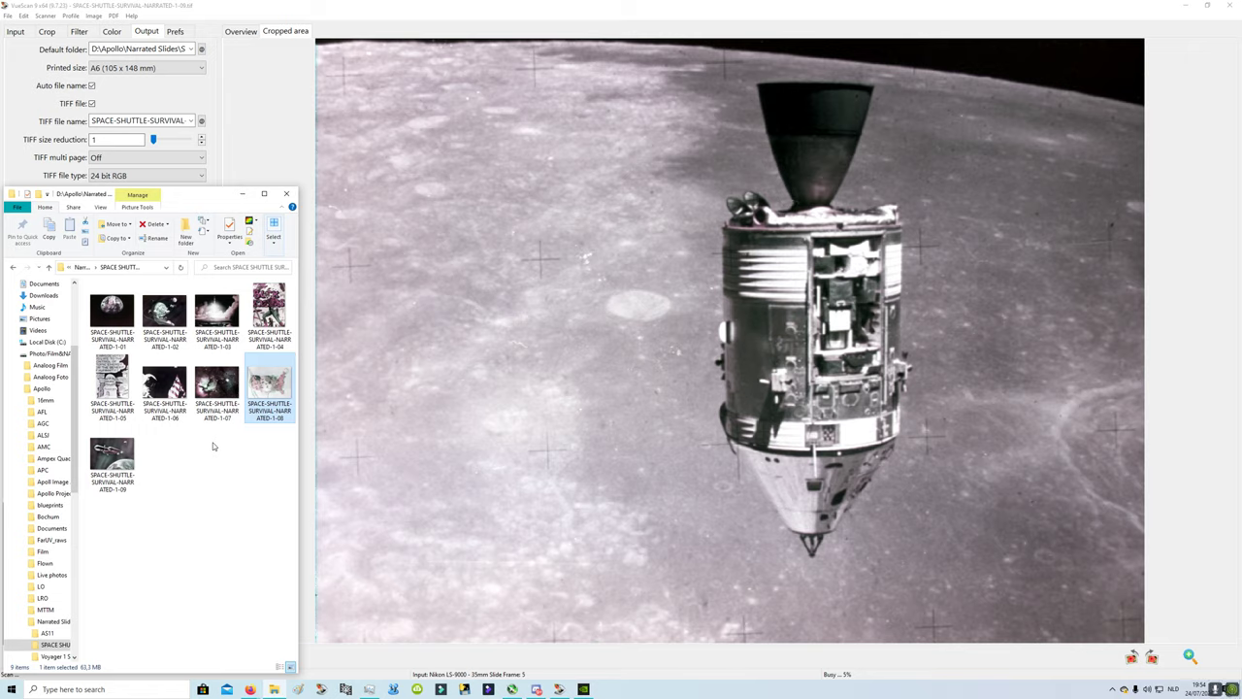
- Open the SPACE-SHUTTLE-SURVIVAL-NARRATED-1-09 scan in Paint and zoom out to 12.5%
right_click(112, 456)
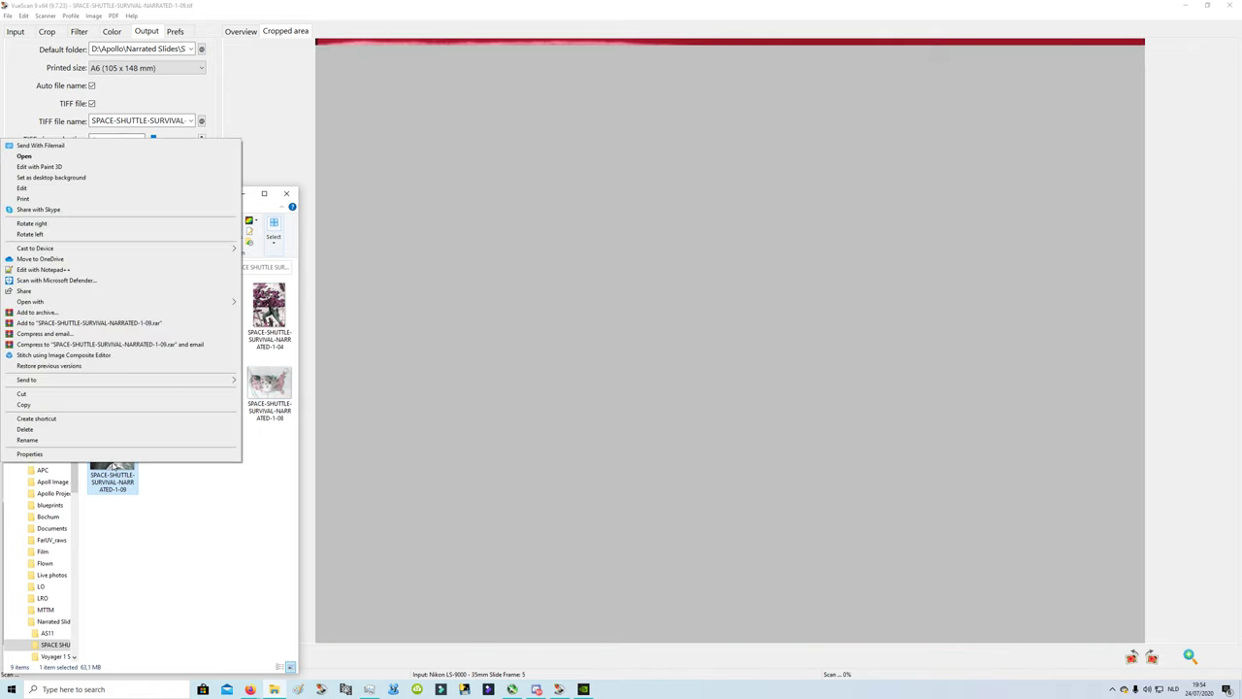
click(35, 189)
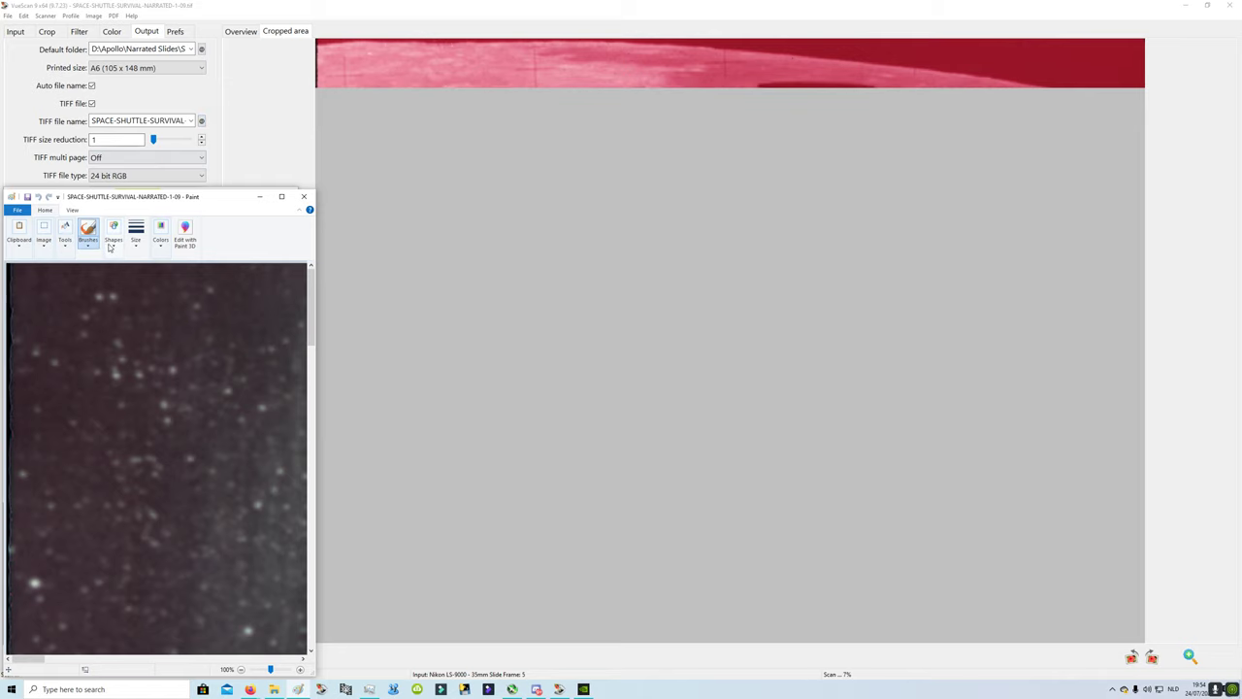
click(72, 210)
scroll(174, 446, down, 3)
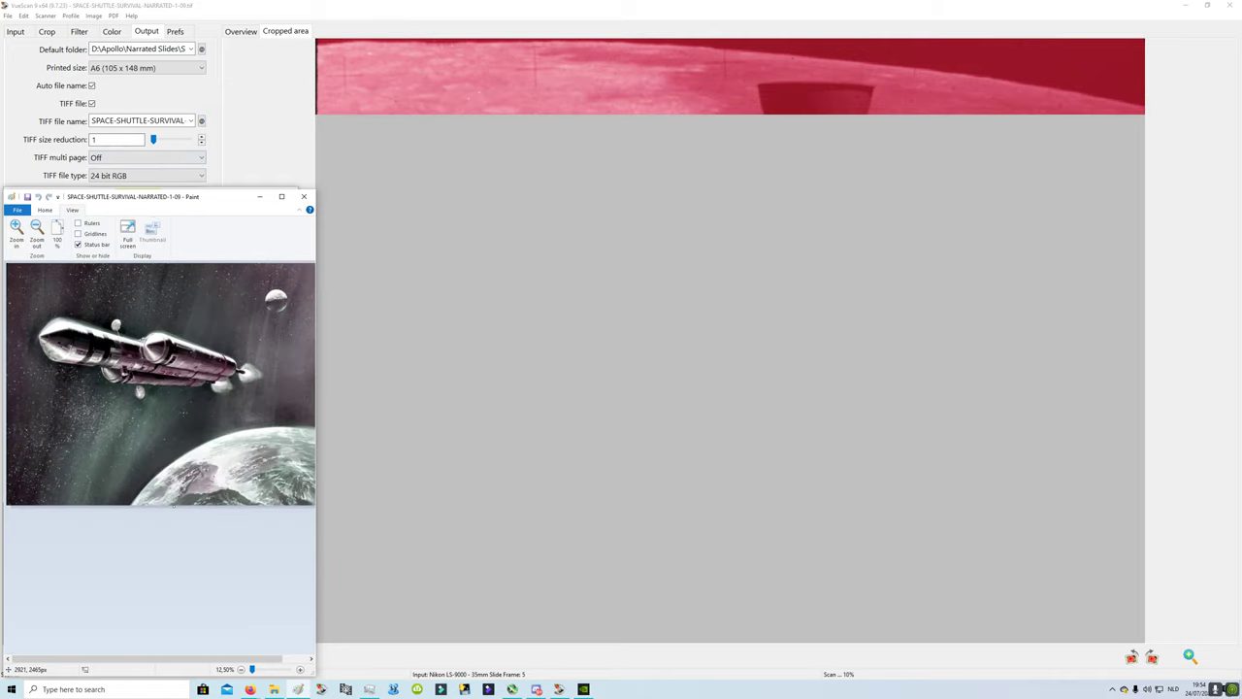
- Inspect scan 09 at 50% around the spacecraft nose and the moon, compare it with the 12.5% overview, and close it
scroll(155, 388, up, 3)
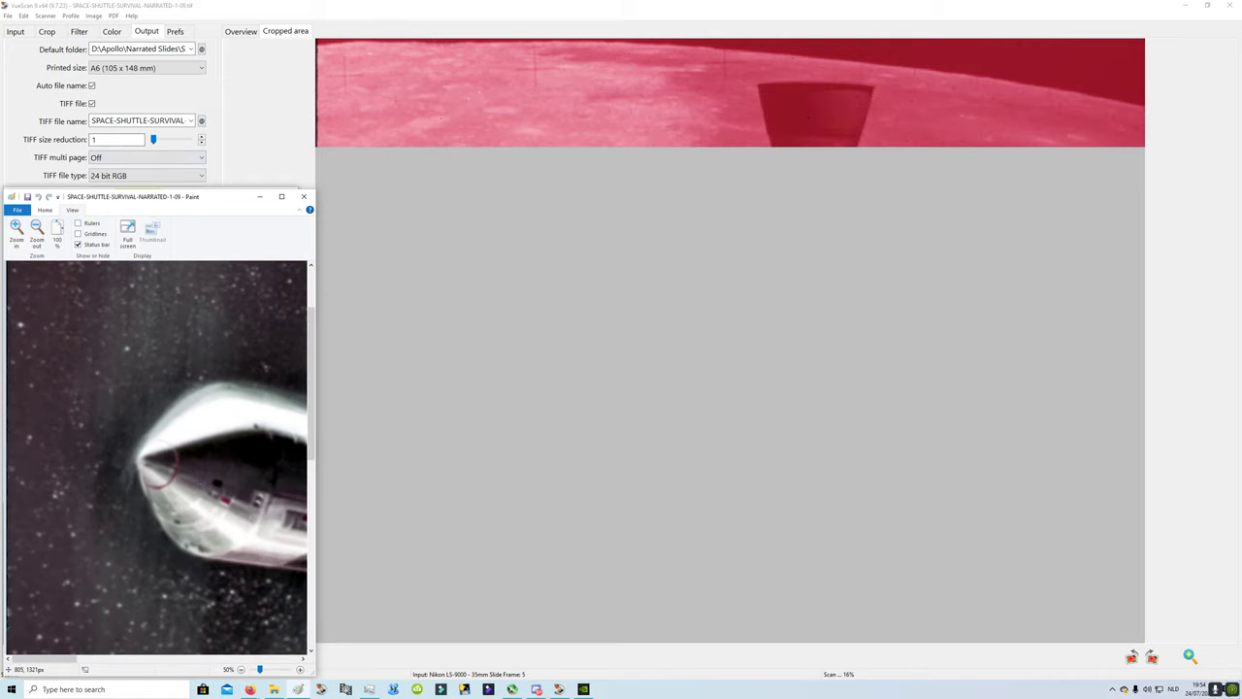
mouse_move(59, 660)
mouse_down()
mouse_move(272, 660)
mouse_move(47, 638)
mouse_up()
scroll(155, 437, down, 3)
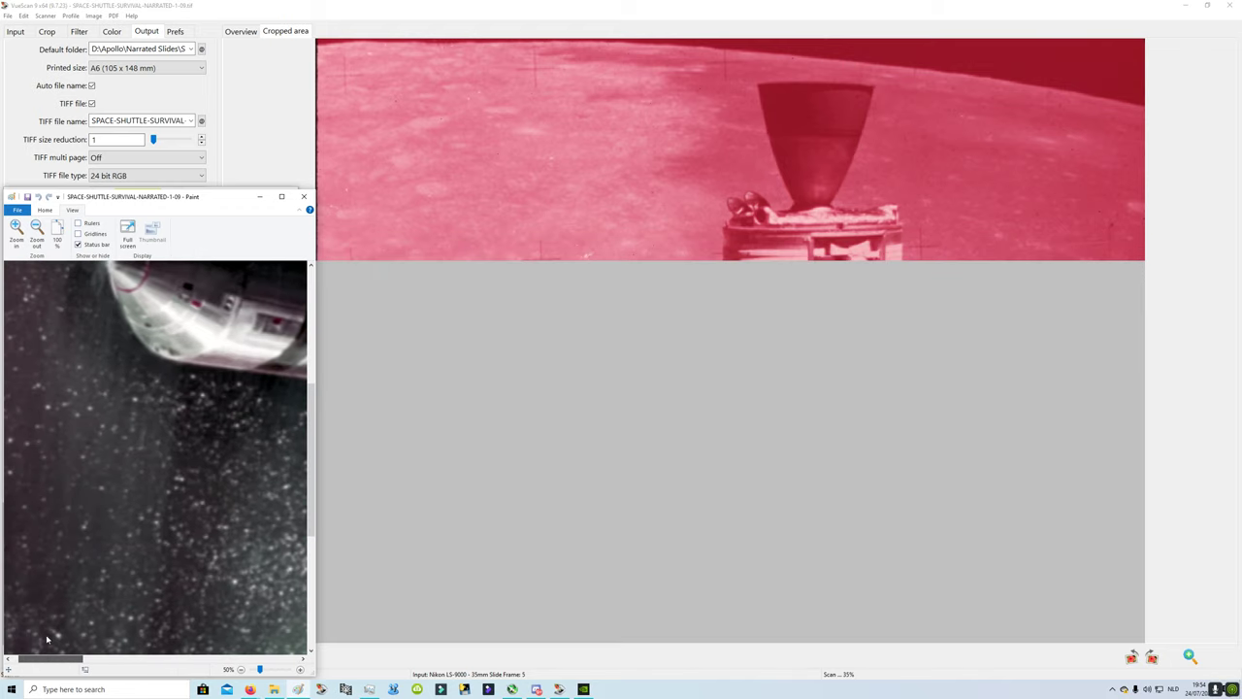
scroll(47, 639, up, 3)
scroll(47, 639, down, 1)
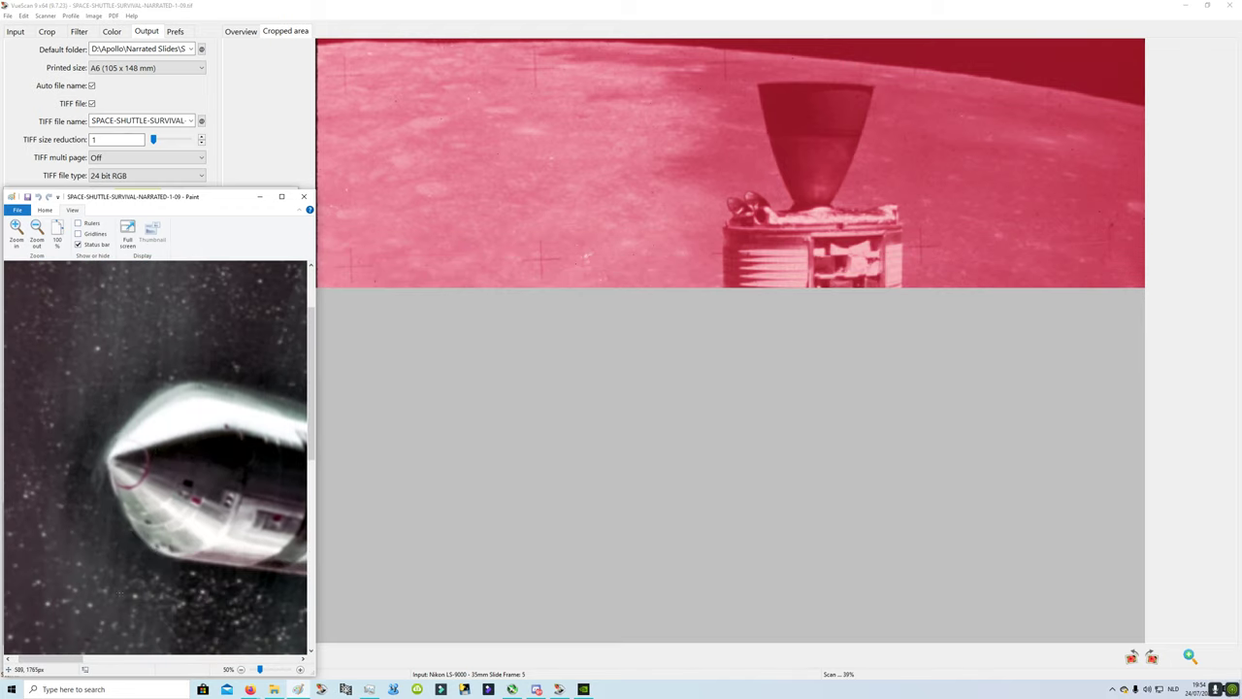
ctrl+scroll(152, 555, down, 2)
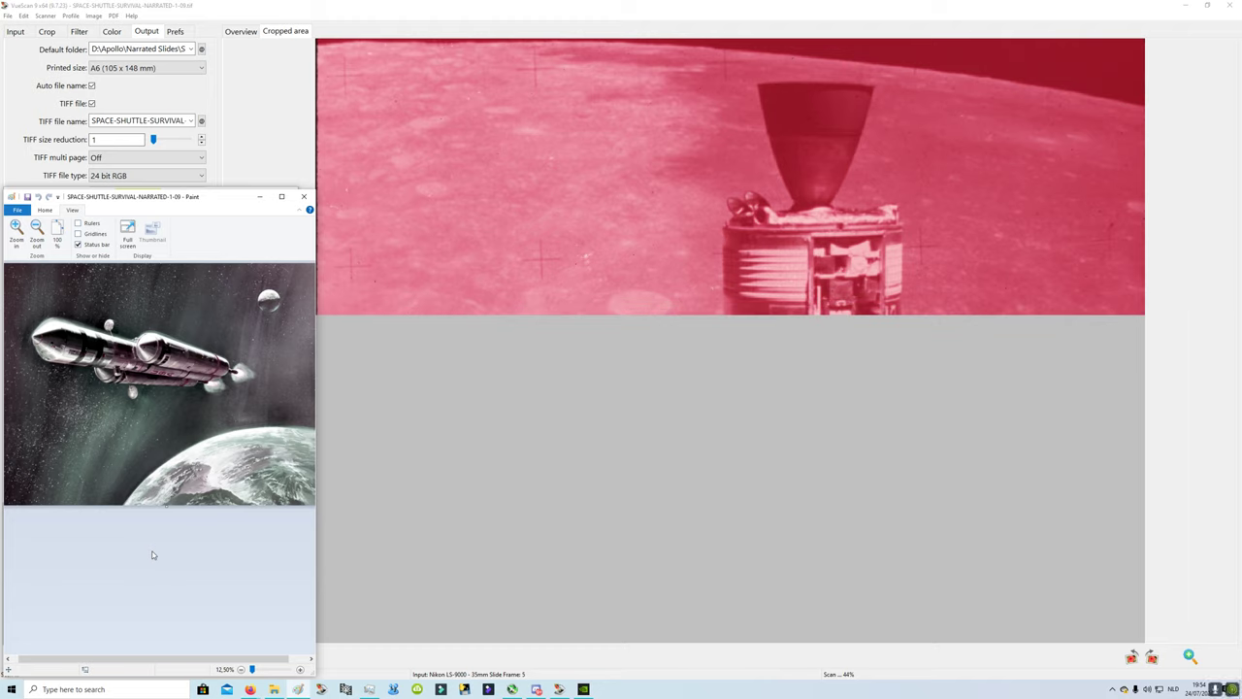
ctrl+scroll(151, 424, up, 2)
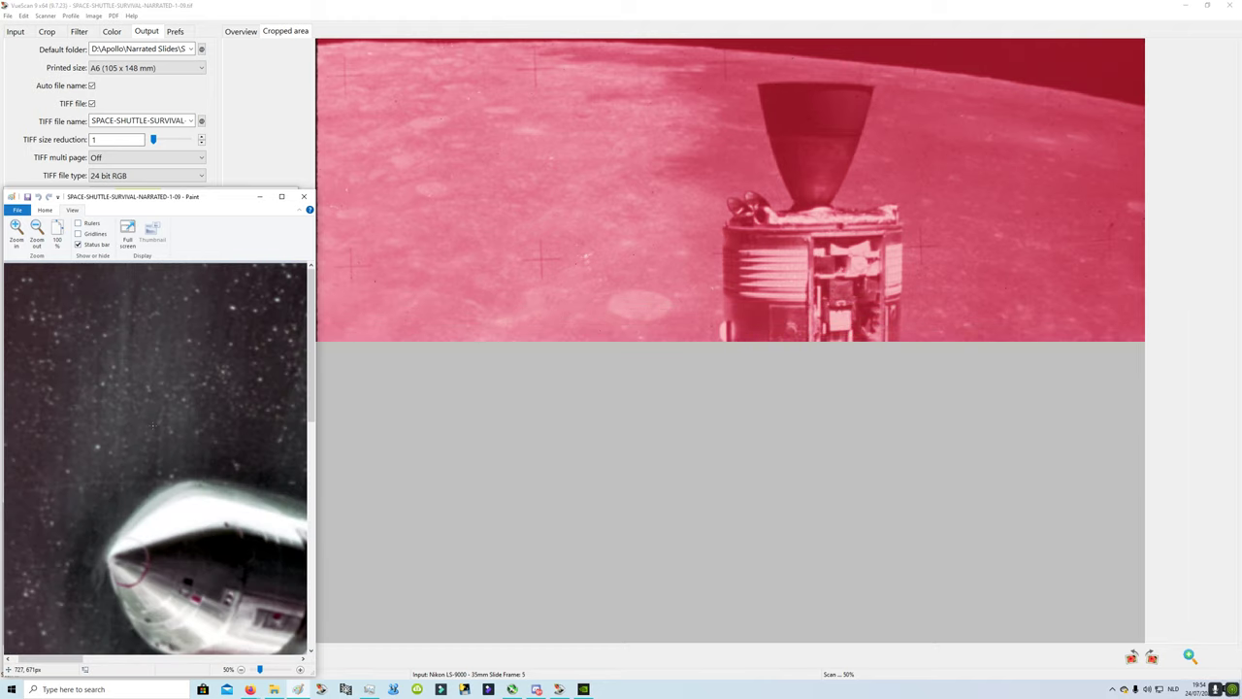
scroll(245, 540, down, 1)
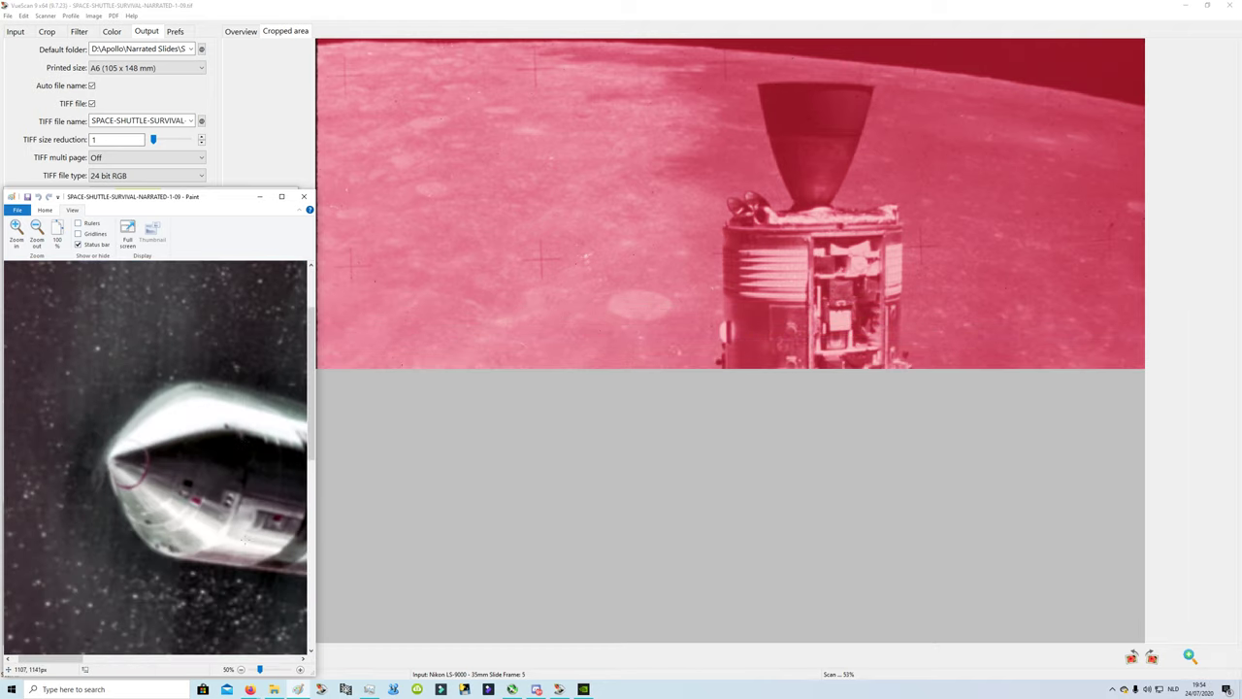
drag(82, 659, 287, 659)
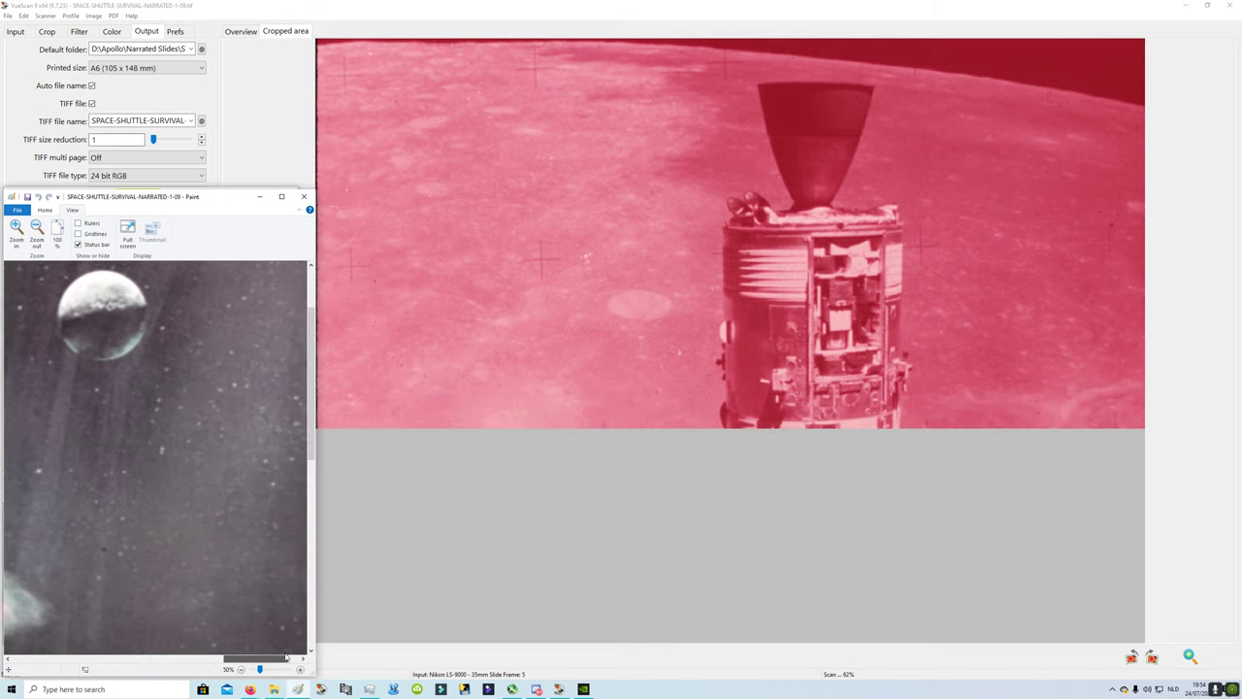
ctrl+scroll(129, 546, down, 5)
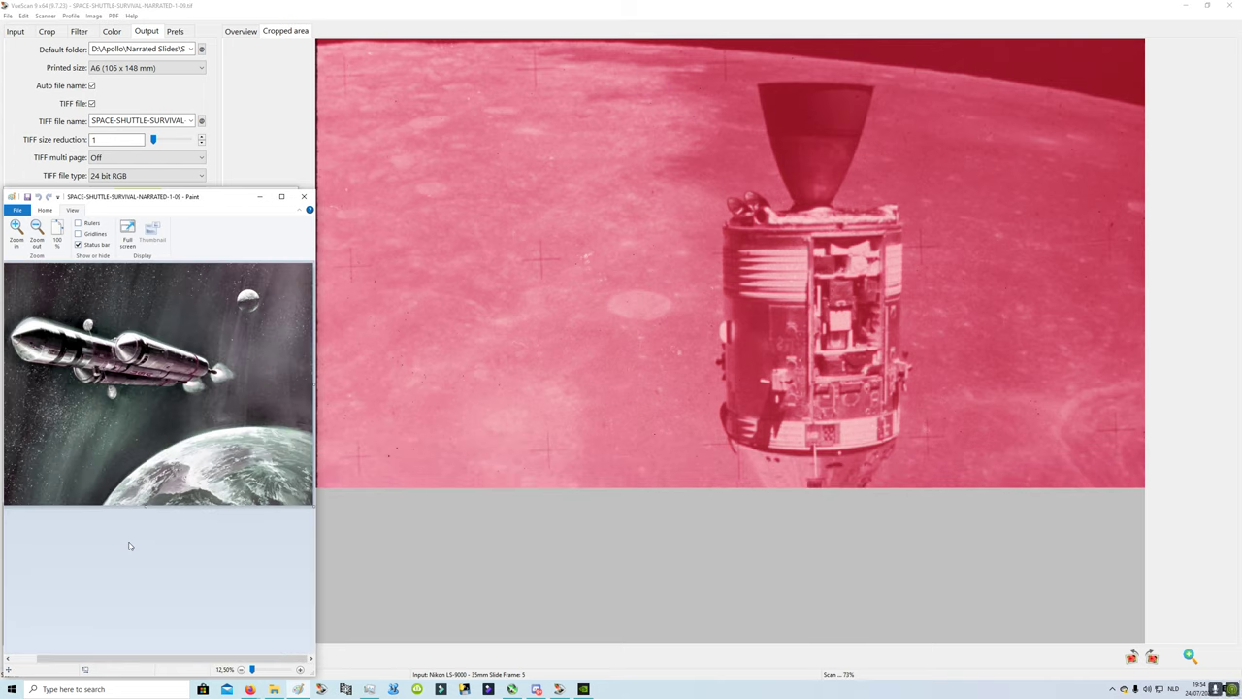
click(303, 196)
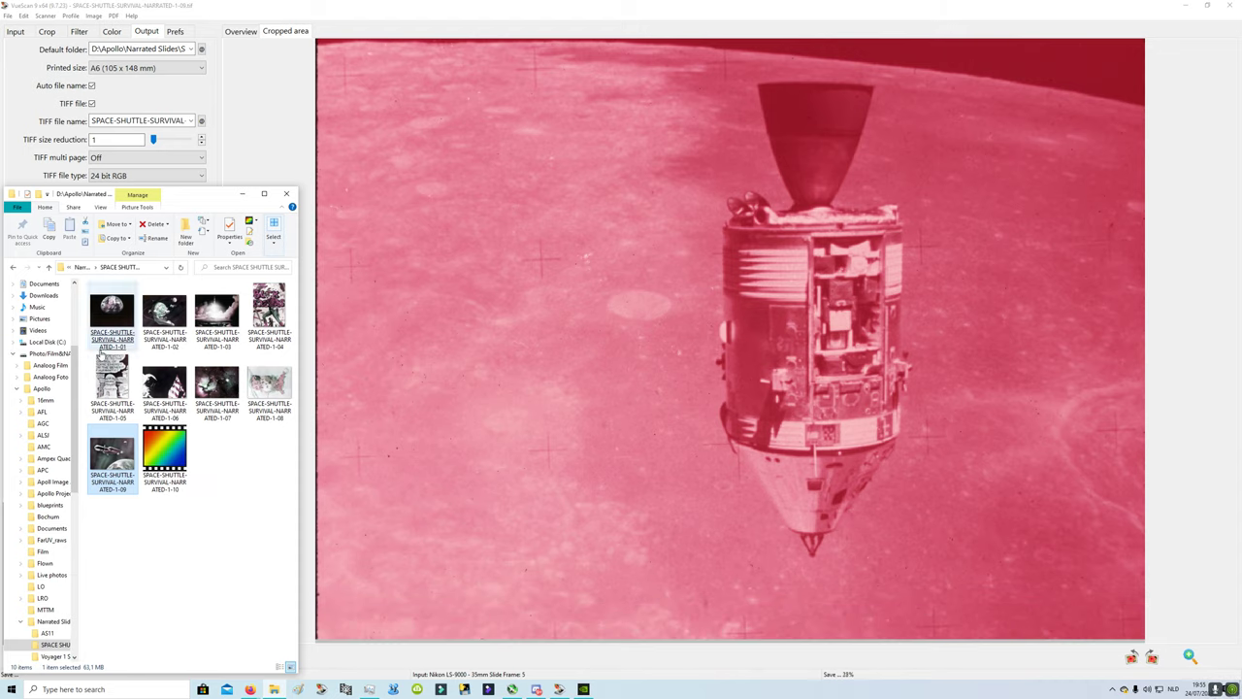
- Open the SPACE-SHUTTLE-SURVIVAL-NARRATED-1-02 scan in Paint, maximize the window and view the artwork at 25%
click(177, 407)
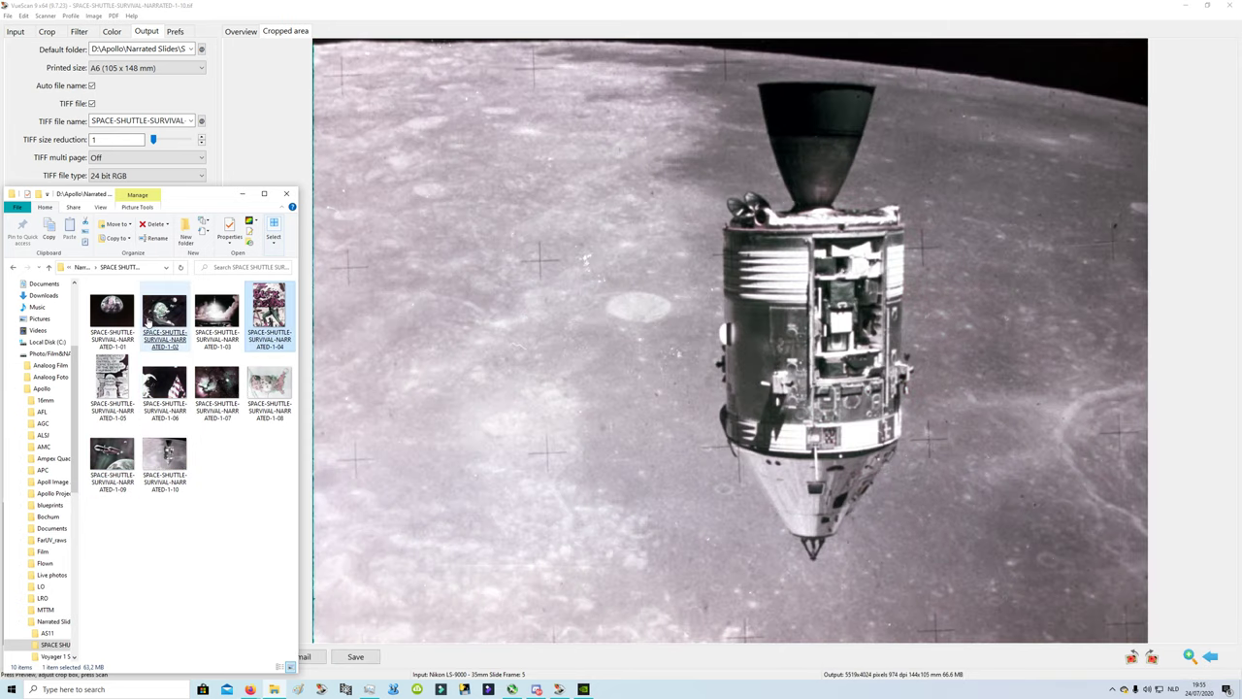
right_click(147, 321)
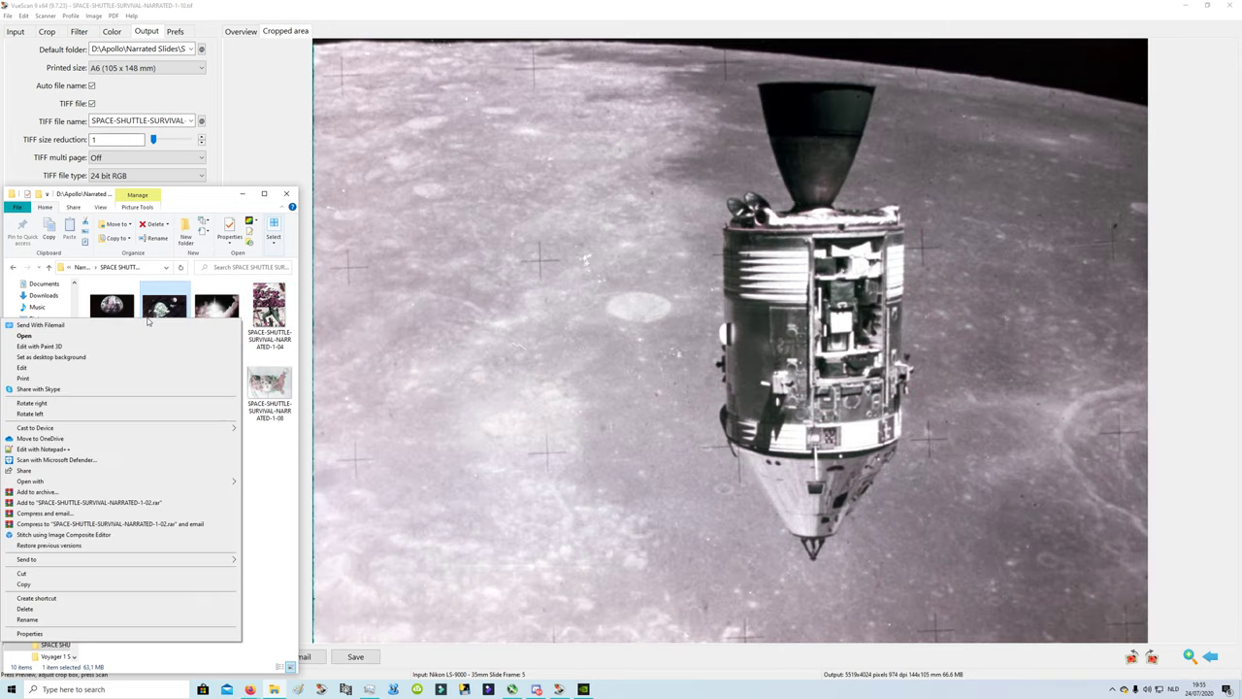
click(166, 367)
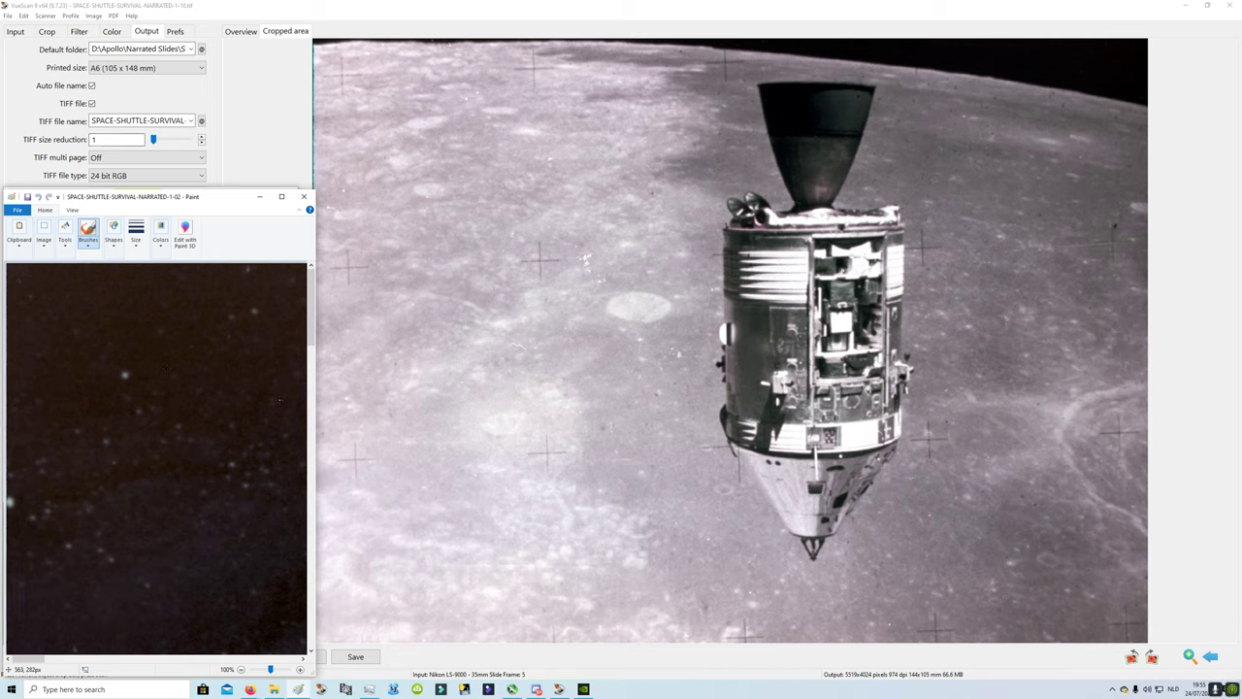
scroll(164, 392, down, 3)
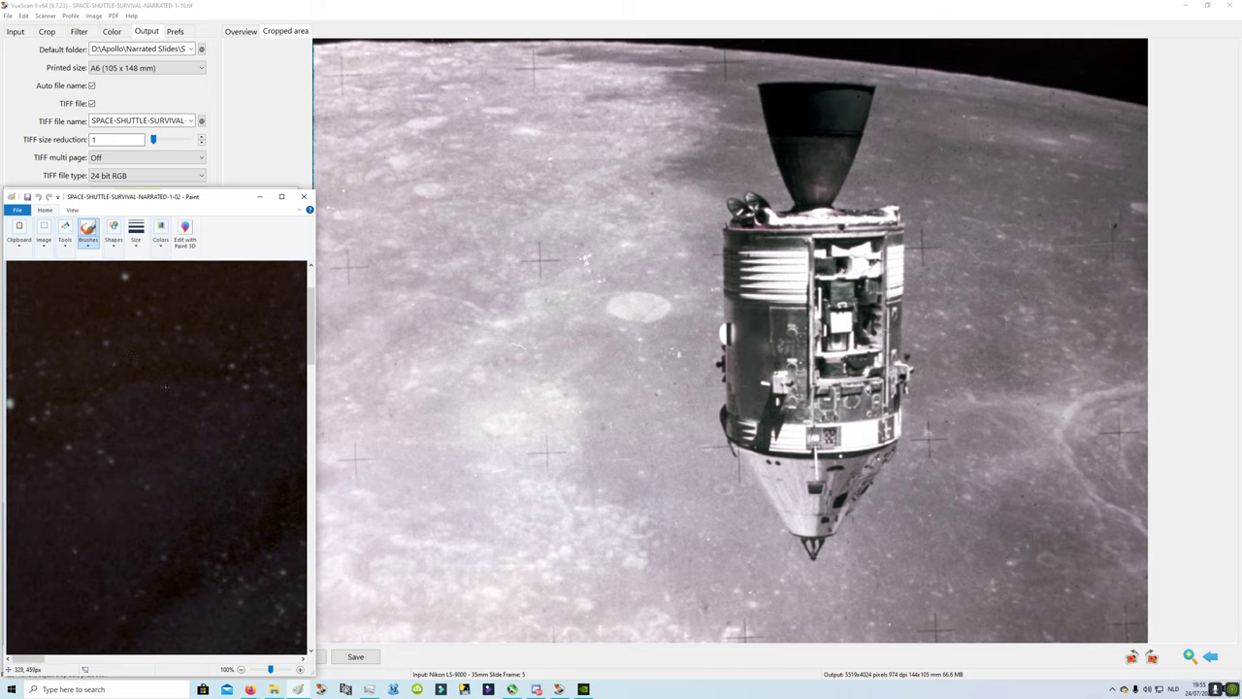
scroll(165, 388, down, 3)
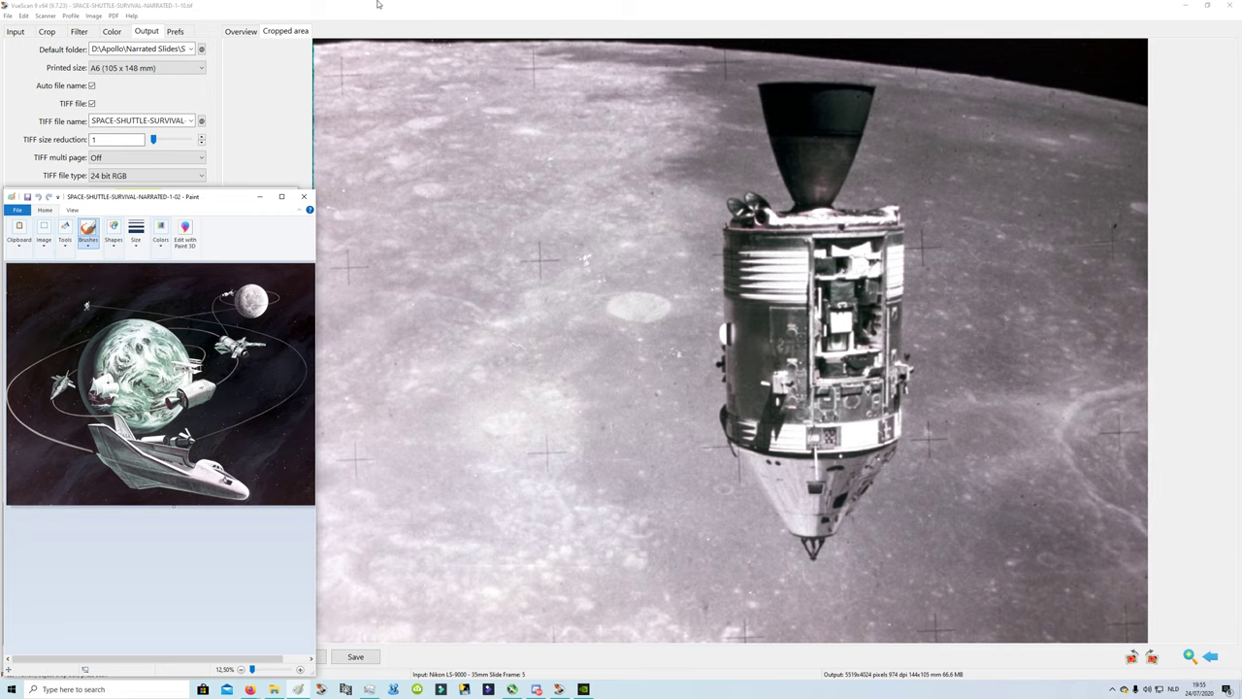
click(281, 196)
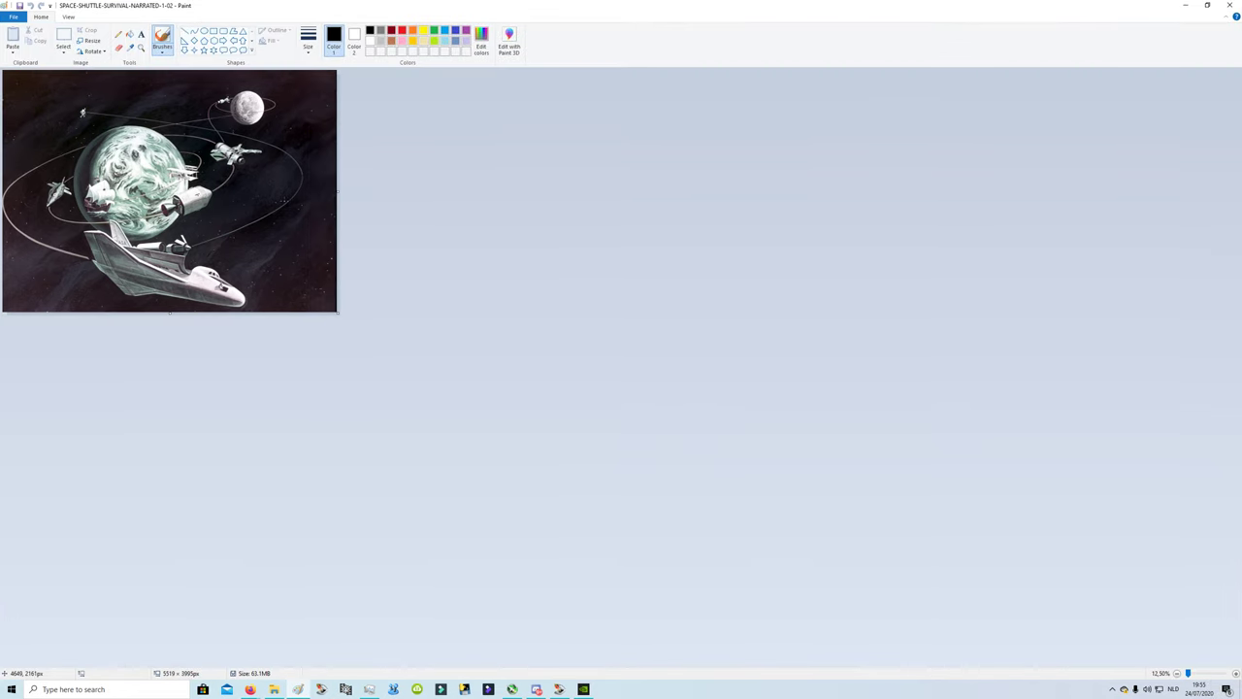
scroll(284, 201, up, 3)
scroll(284, 201, down, 2)
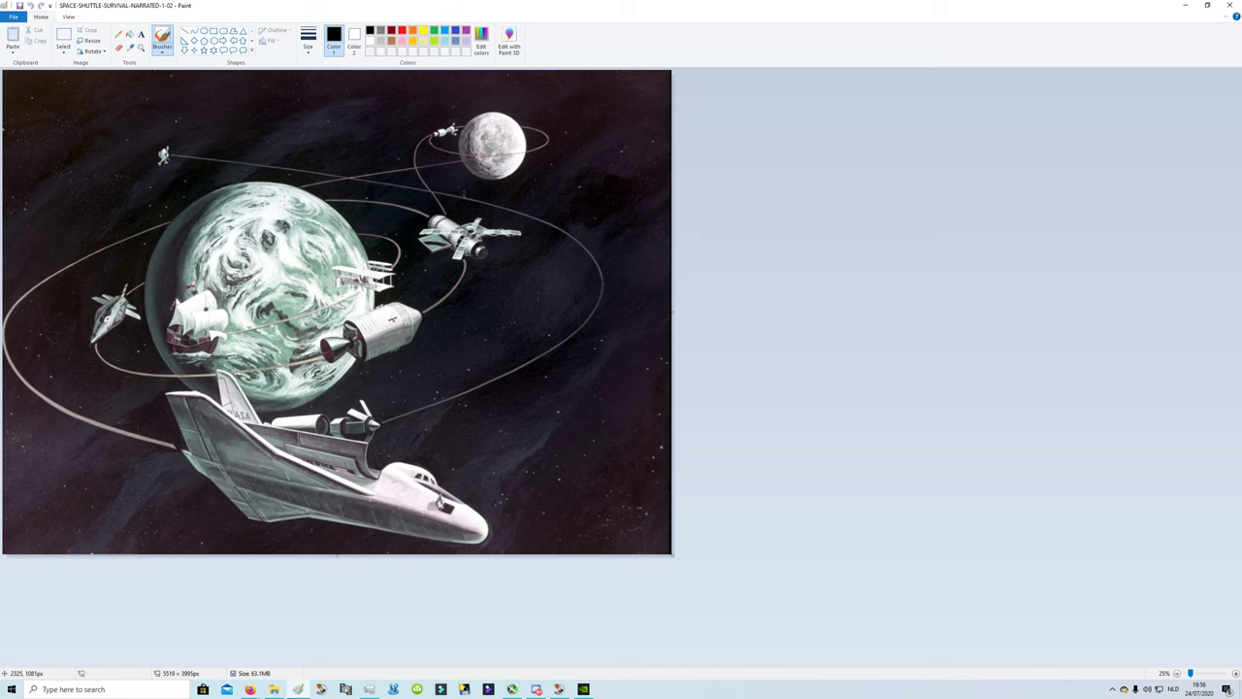
- Restore the Paint window to its smaller size, then minimize it and the folder window to return to VueScan
click(1211, 5)
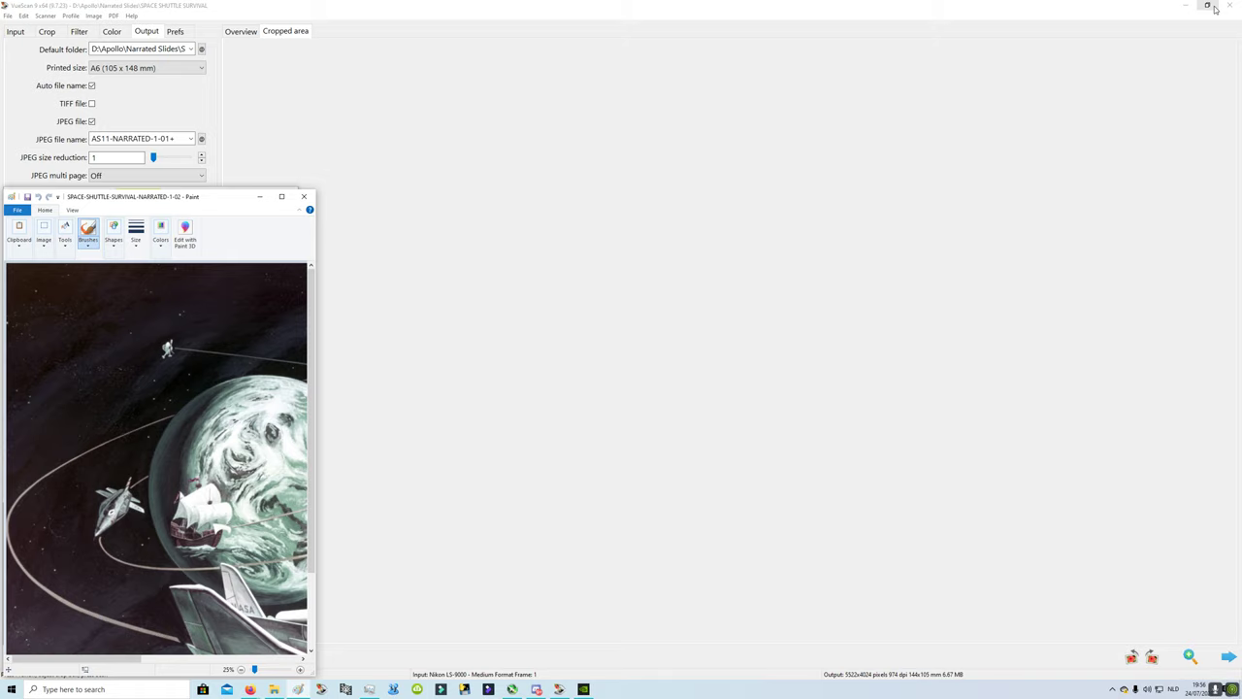
click(258, 197)
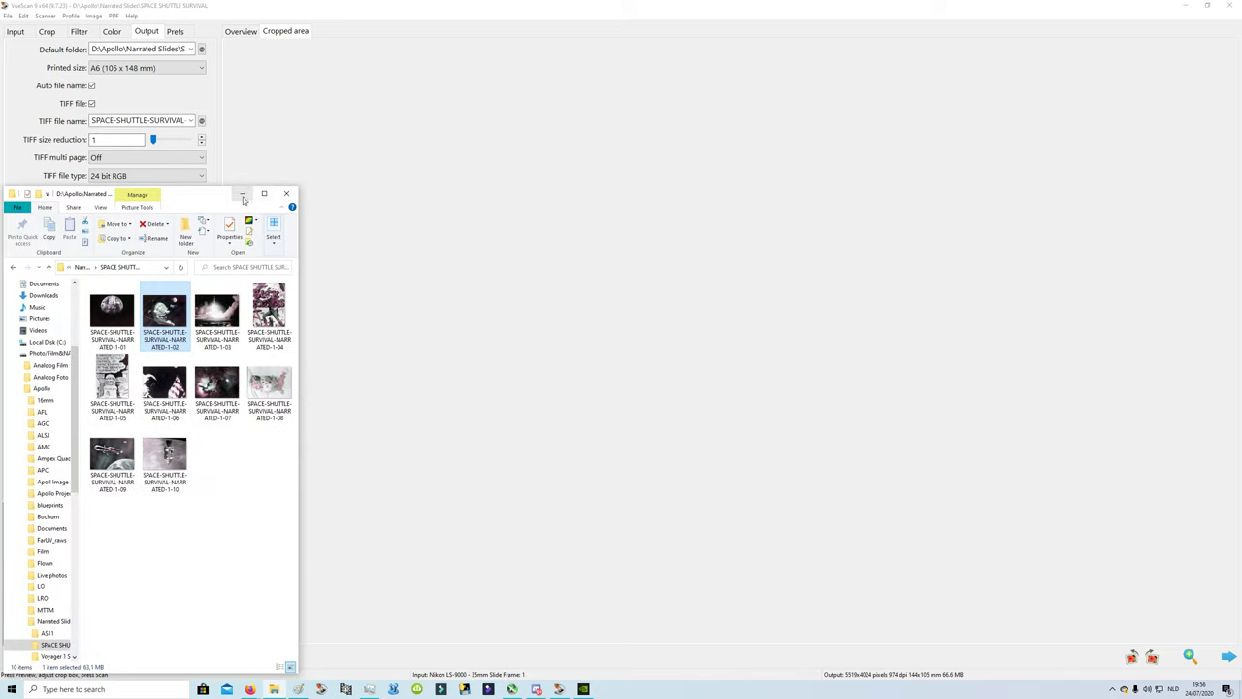
click(243, 197)
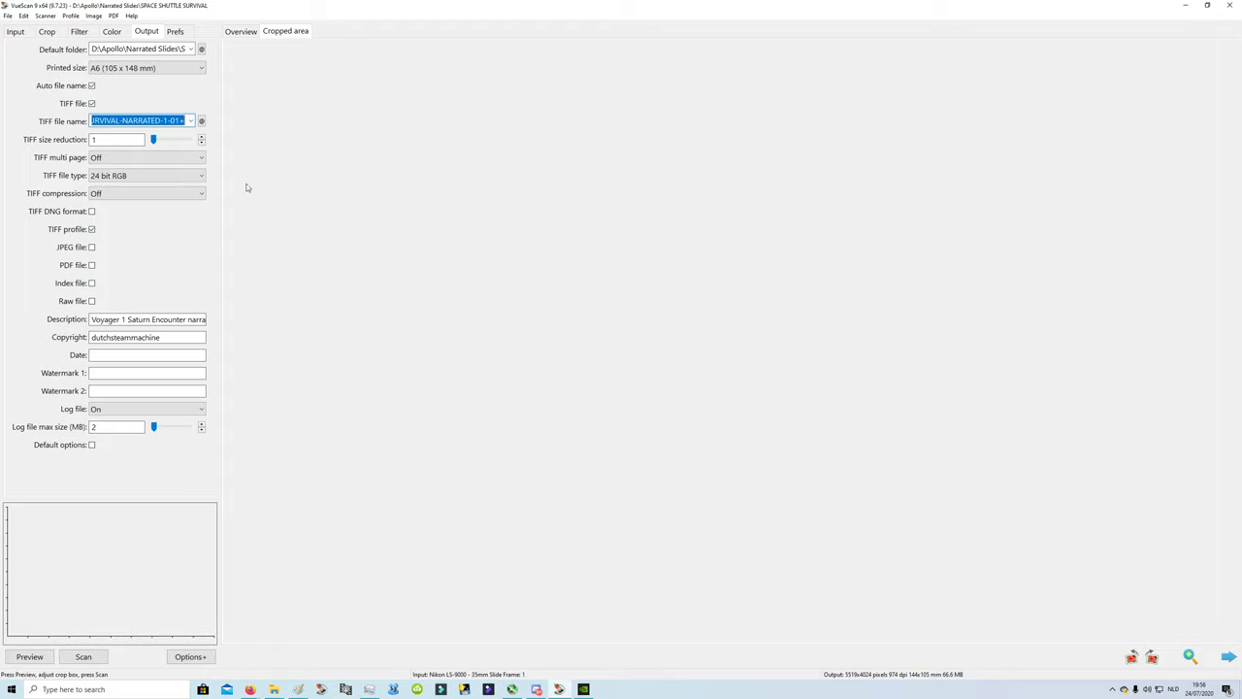
- Preview the next batch of slides and review the previewed frames from 5 back to 1
click(45, 659)
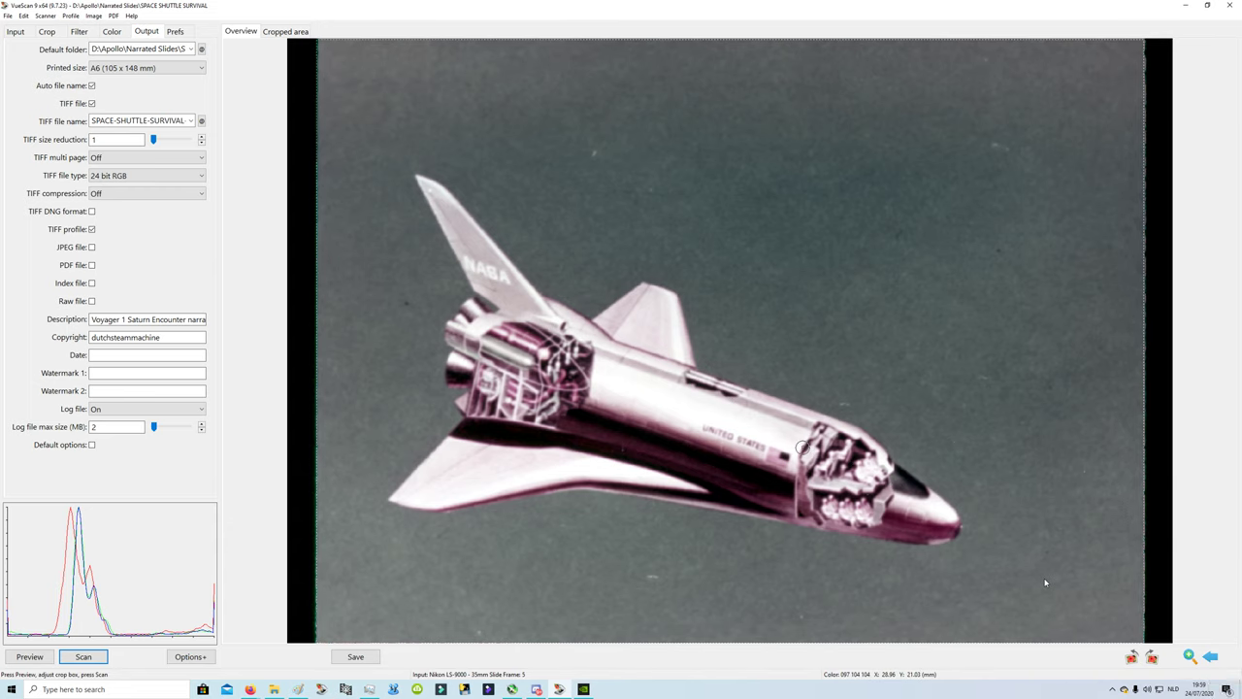
click(1211, 658)
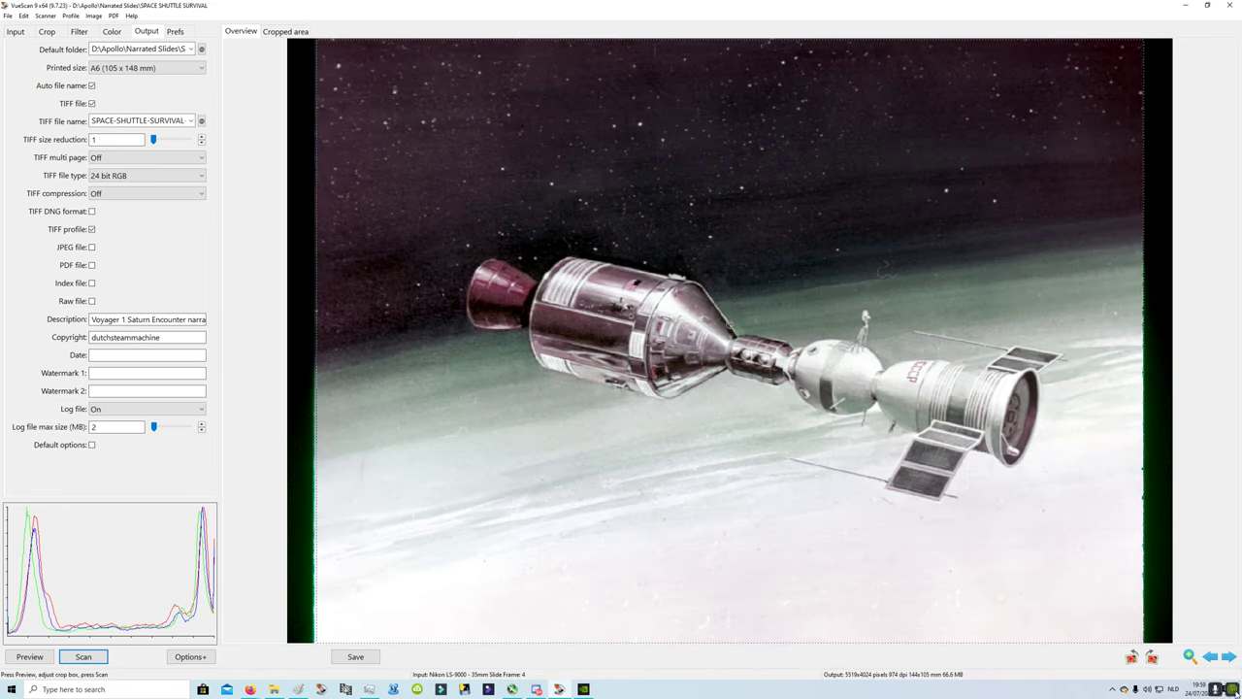
click(1211, 656)
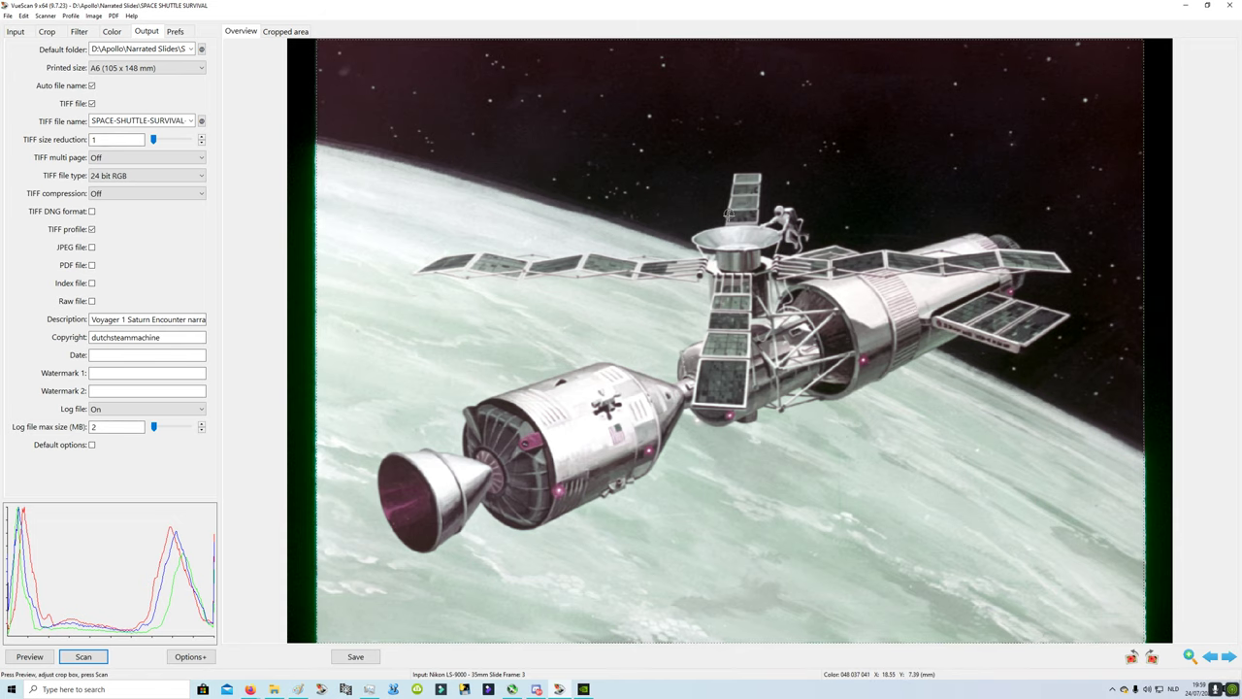
click(1210, 657)
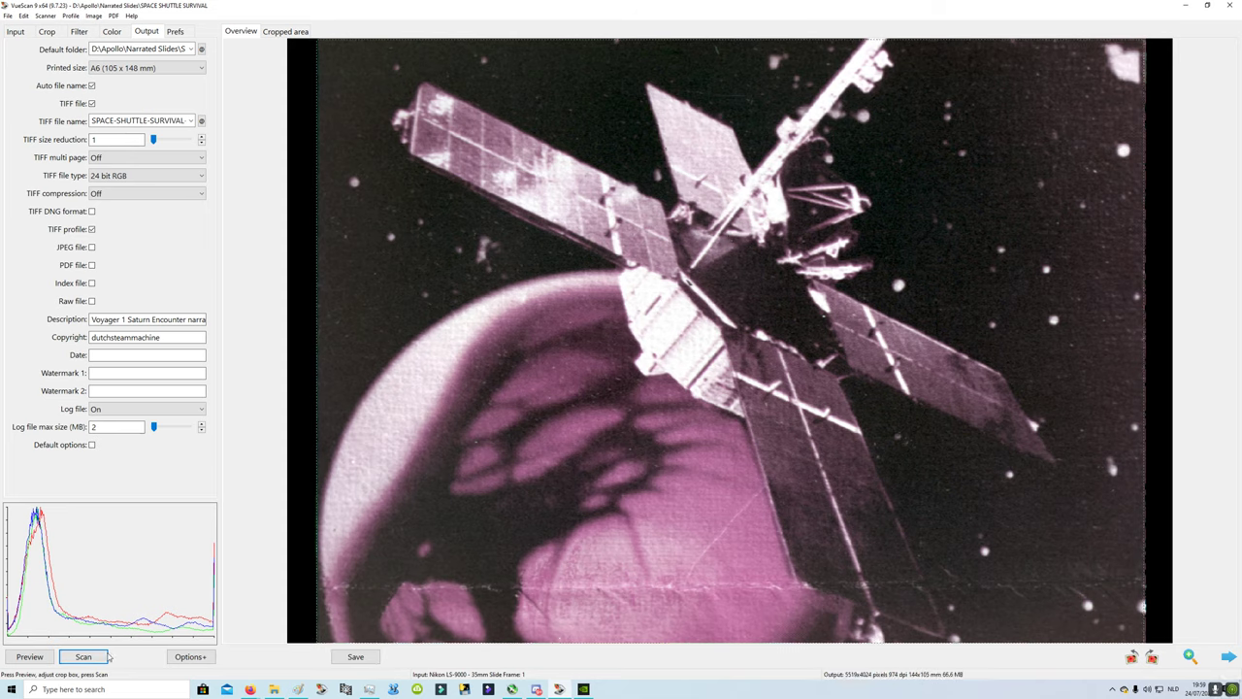
- Check that medium infrared cleaning and restored fading are set, view frame 2, and scan the previewed batch
click(79, 31)
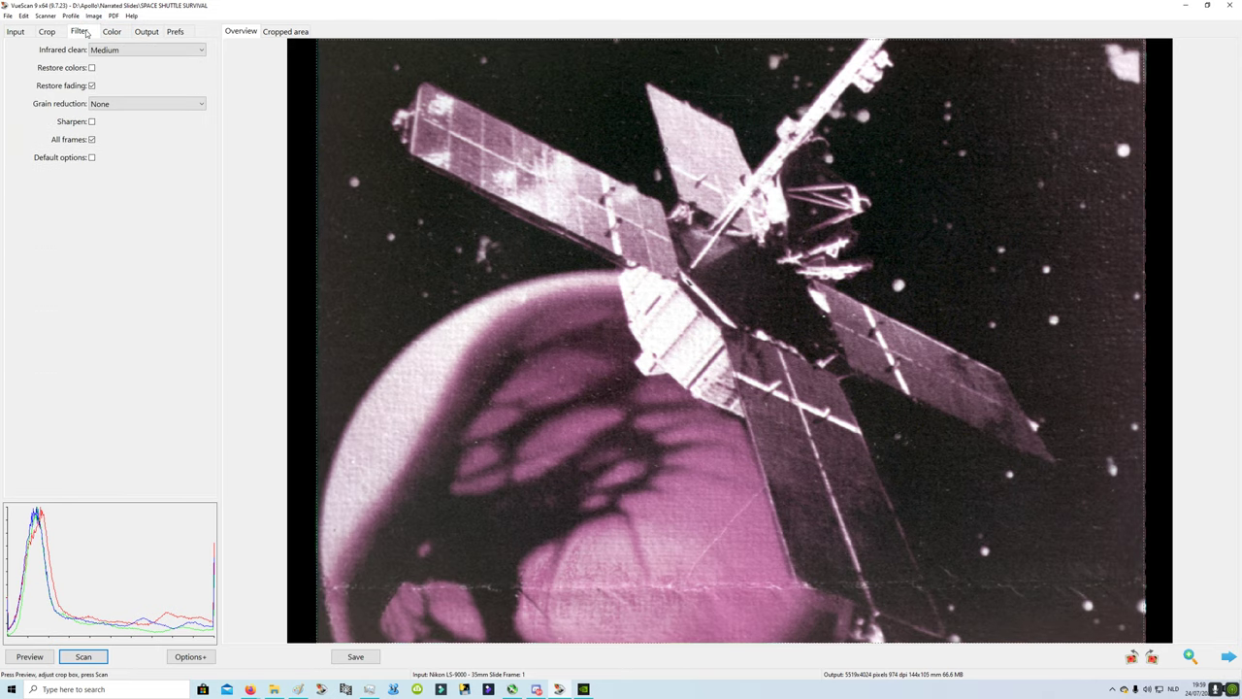
click(92, 85)
click(1230, 659)
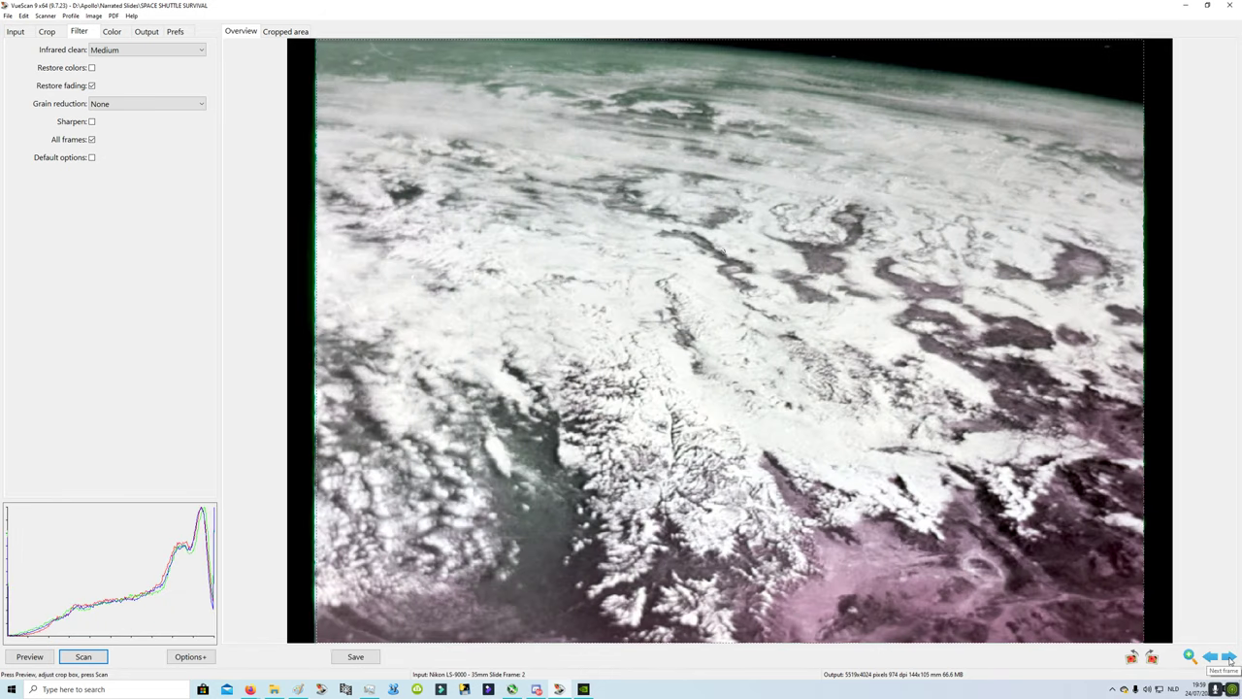
click(97, 659)
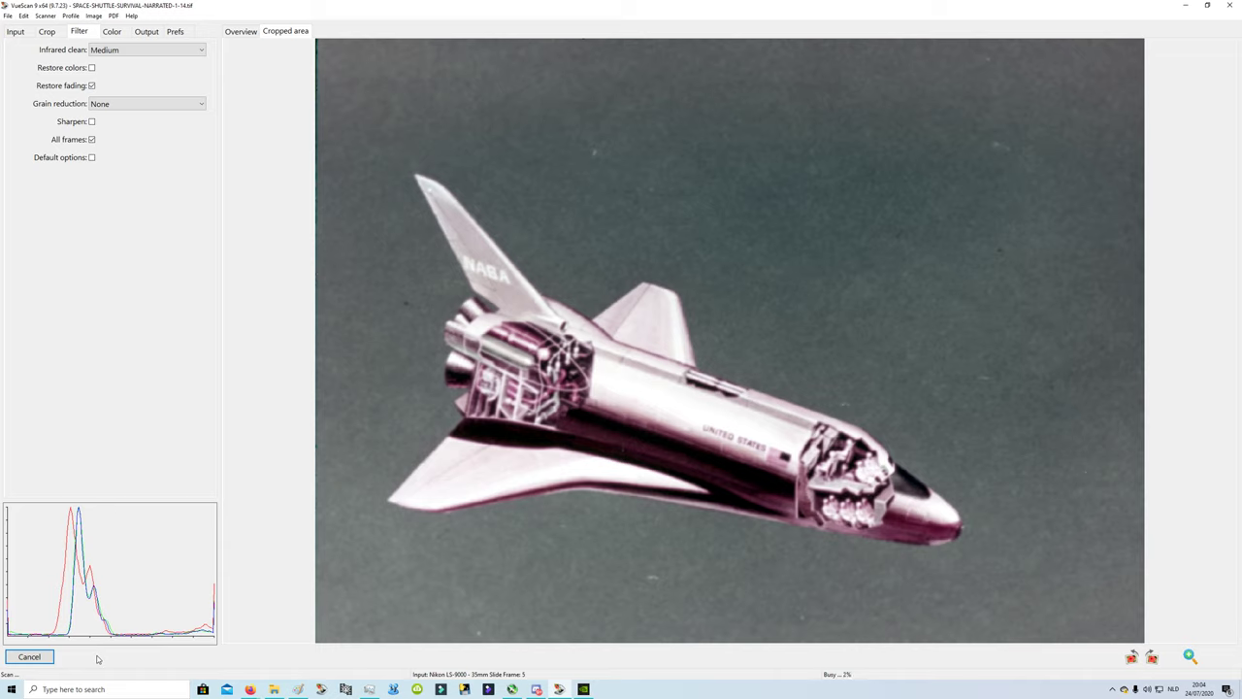
- Open the SPACE-SHUTTLE-SURVIVAL-NARRATED-1-14 scan from its folder in Paint and look across the spacecraft artwork at 50%
click(275, 689)
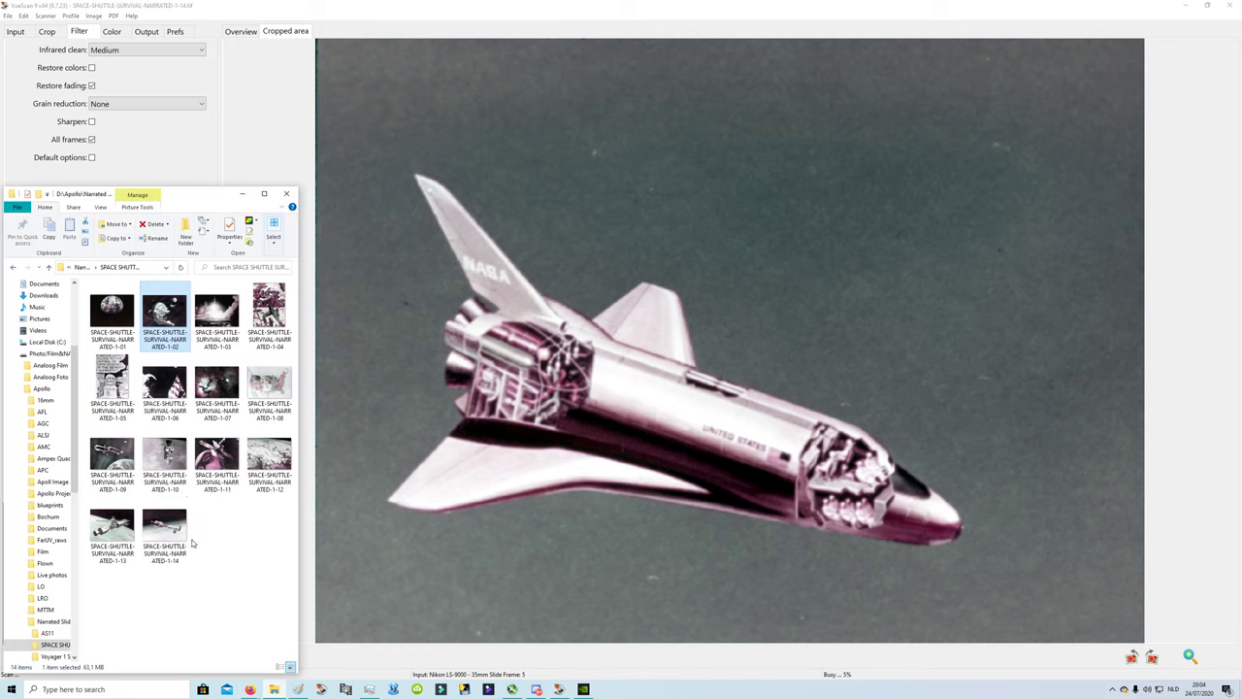
right_click(165, 534)
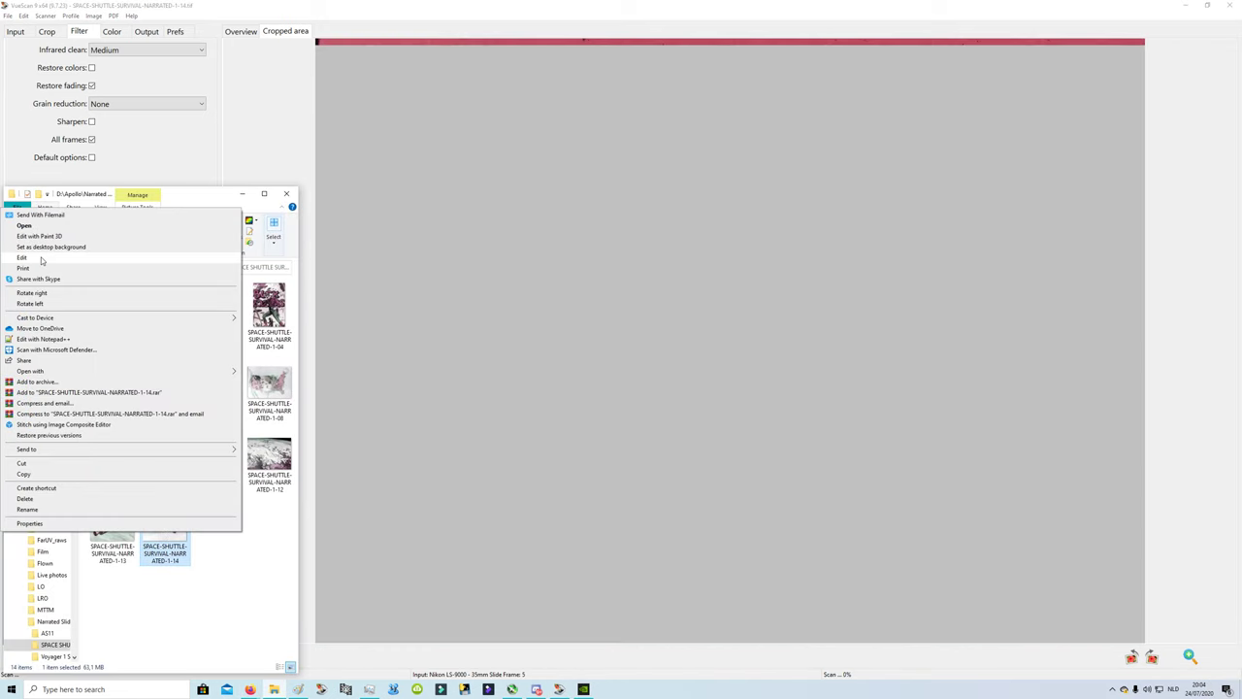
click(80, 258)
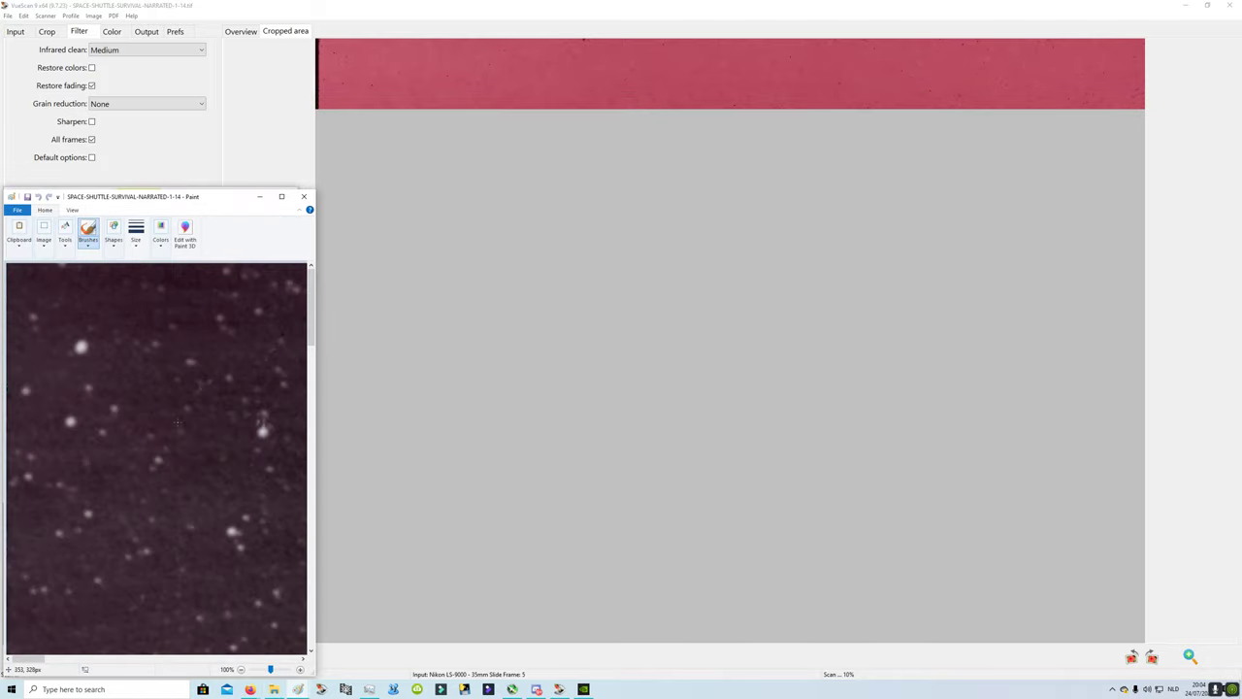
scroll(82, 298, down, 3)
scroll(156, 456, up, 1)
scroll(155, 456, down, 3)
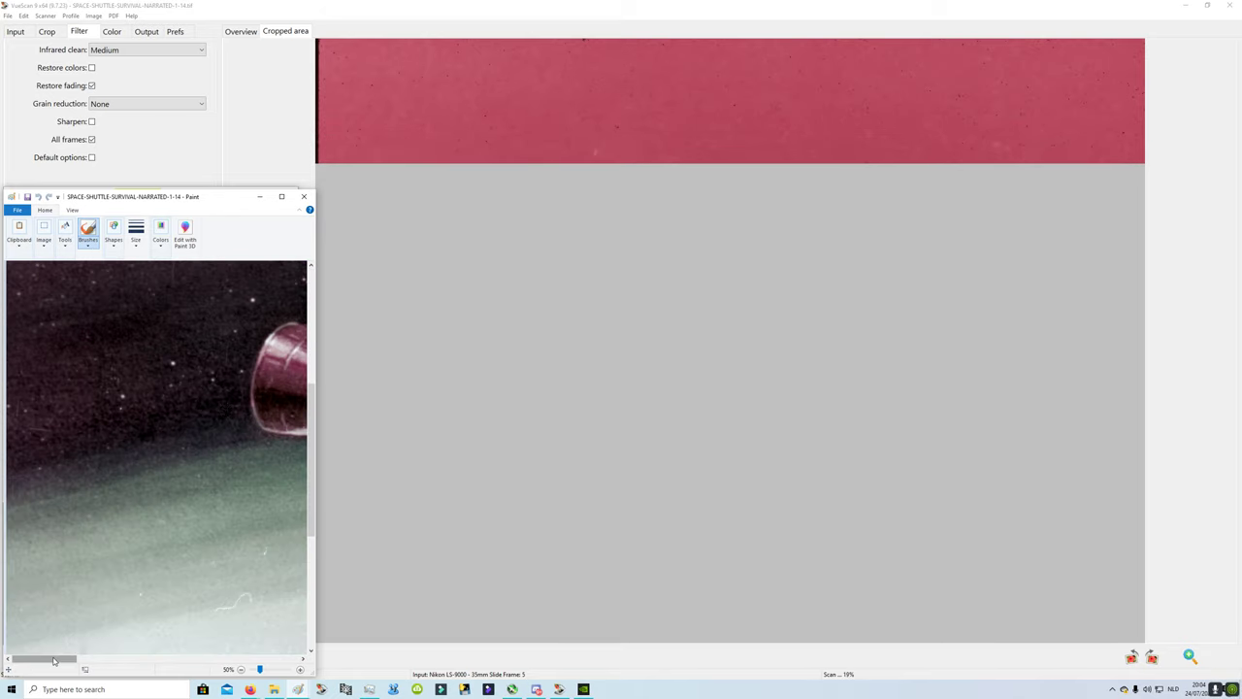
mouse_move(58, 660)
mouse_down()
mouse_move(272, 668)
mouse_move(185, 663)
mouse_up()
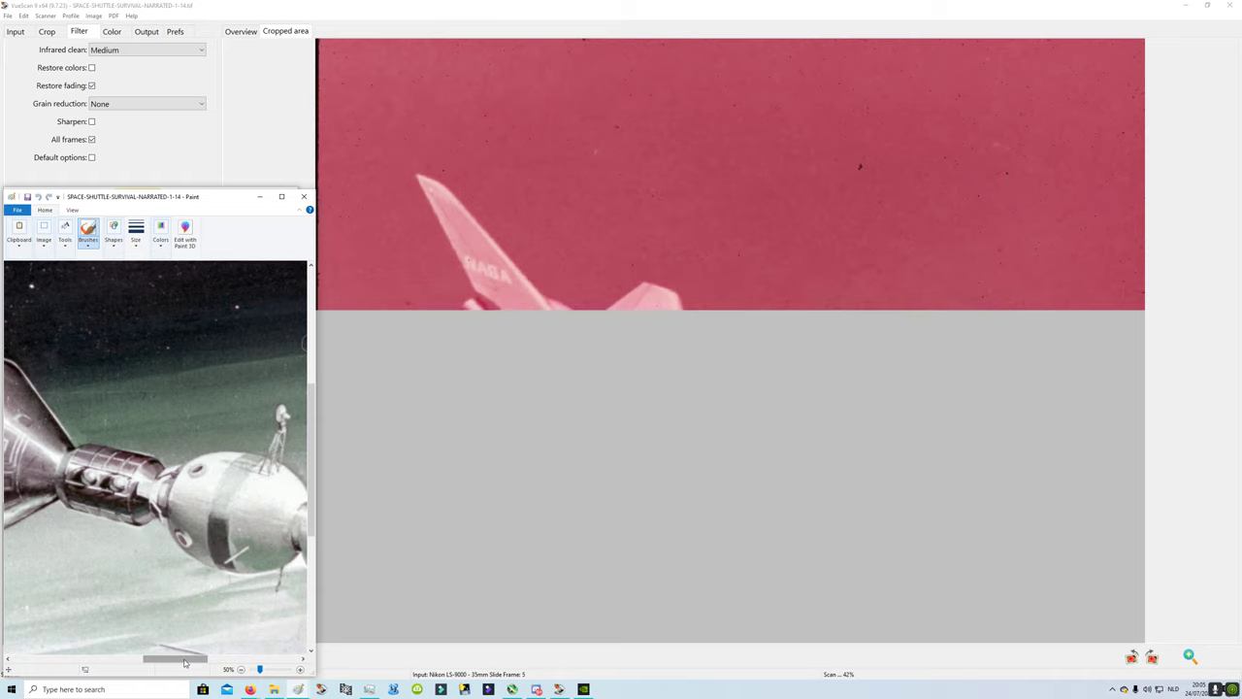
mouse_move(184, 663)
mouse_down()
mouse_move(47, 656)
mouse_move(126, 643)
mouse_move(283, 650)
mouse_move(108, 644)
mouse_up()
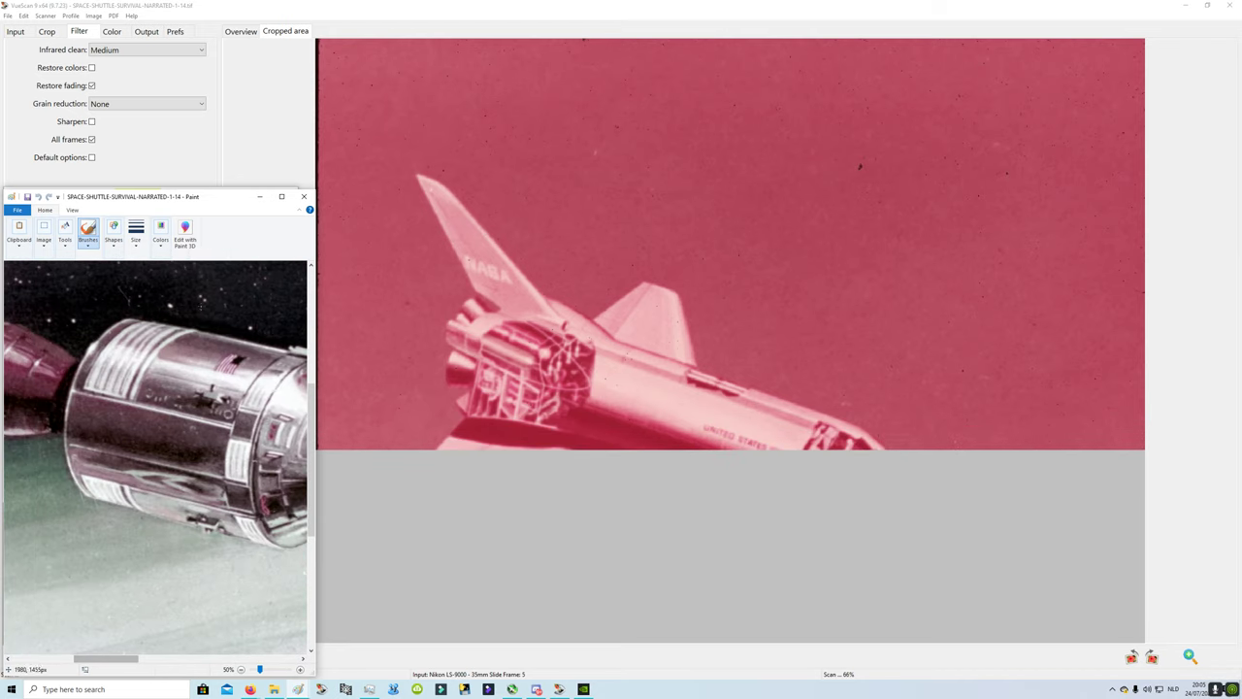
- Maximize the Paint window, inspect the dark sky for dust and scratches at 200%, and close the scan
click(282, 197)
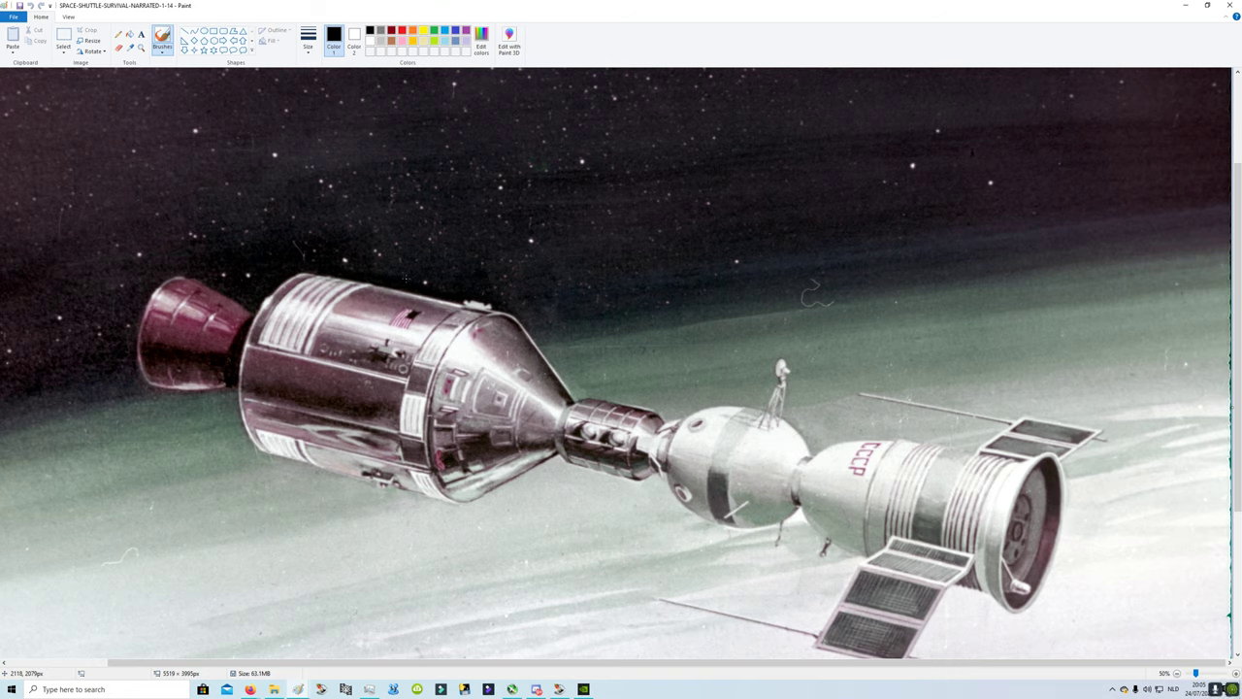
scroll(618, 363, down, 3)
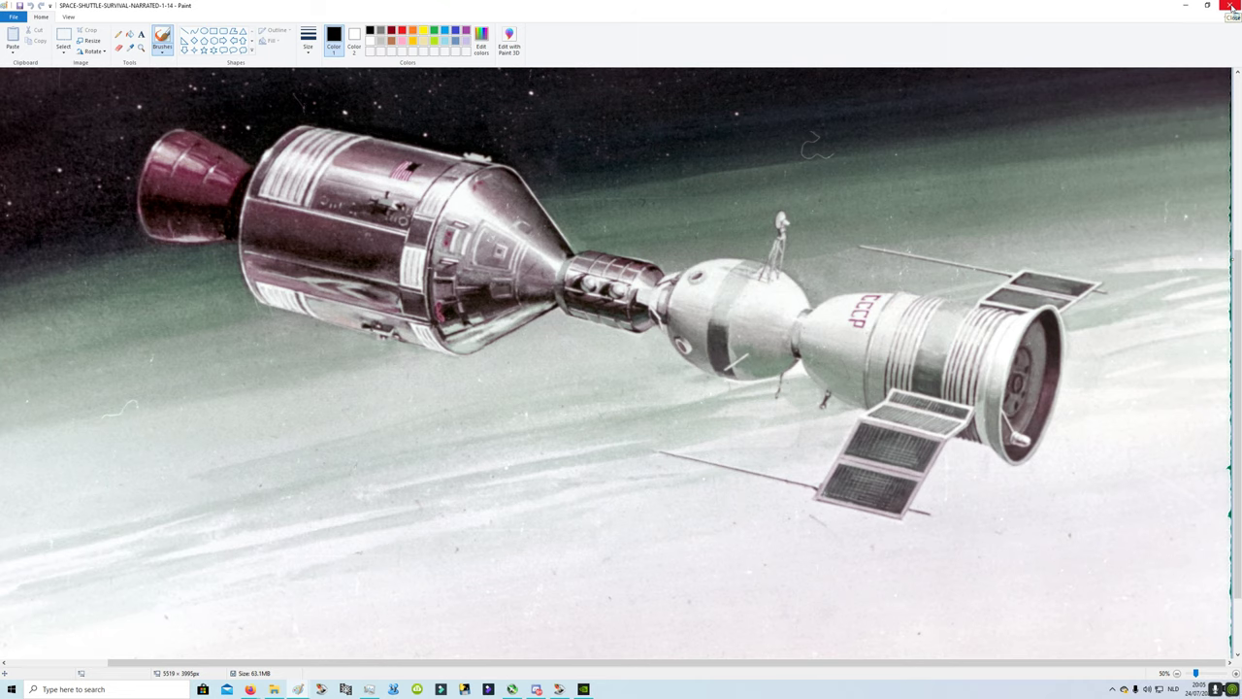
ctrl+scroll(889, 184, up, 2)
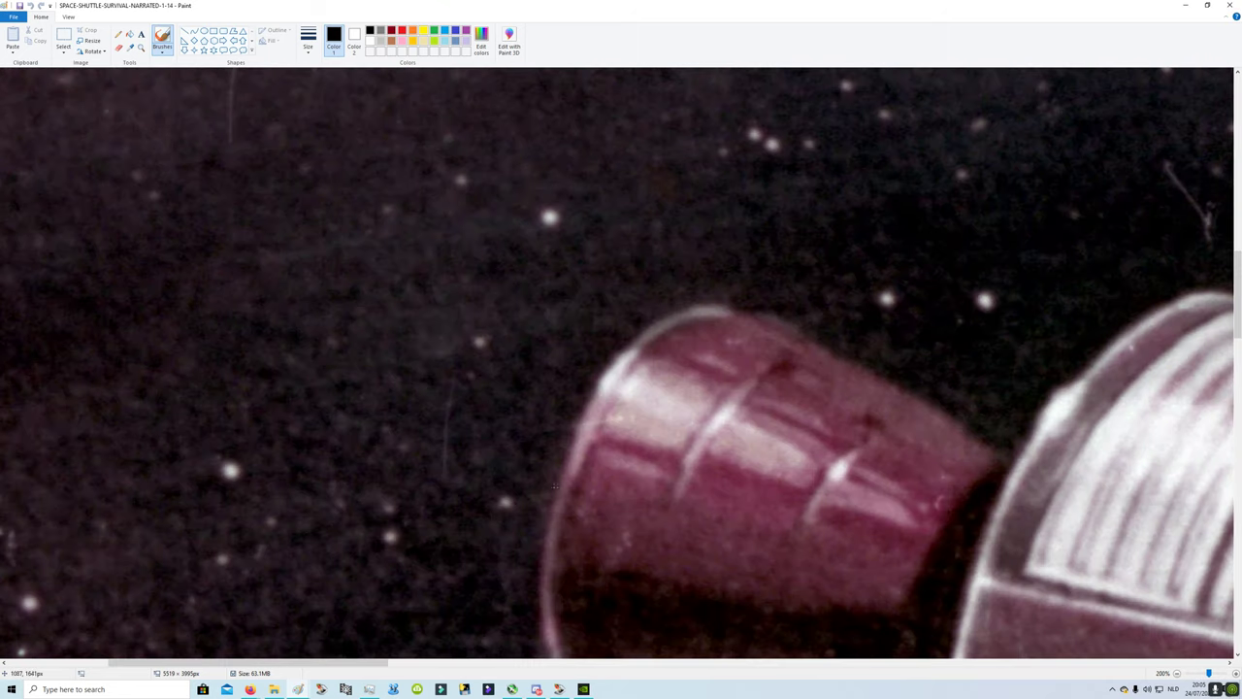
drag(148, 662, 748, 636)
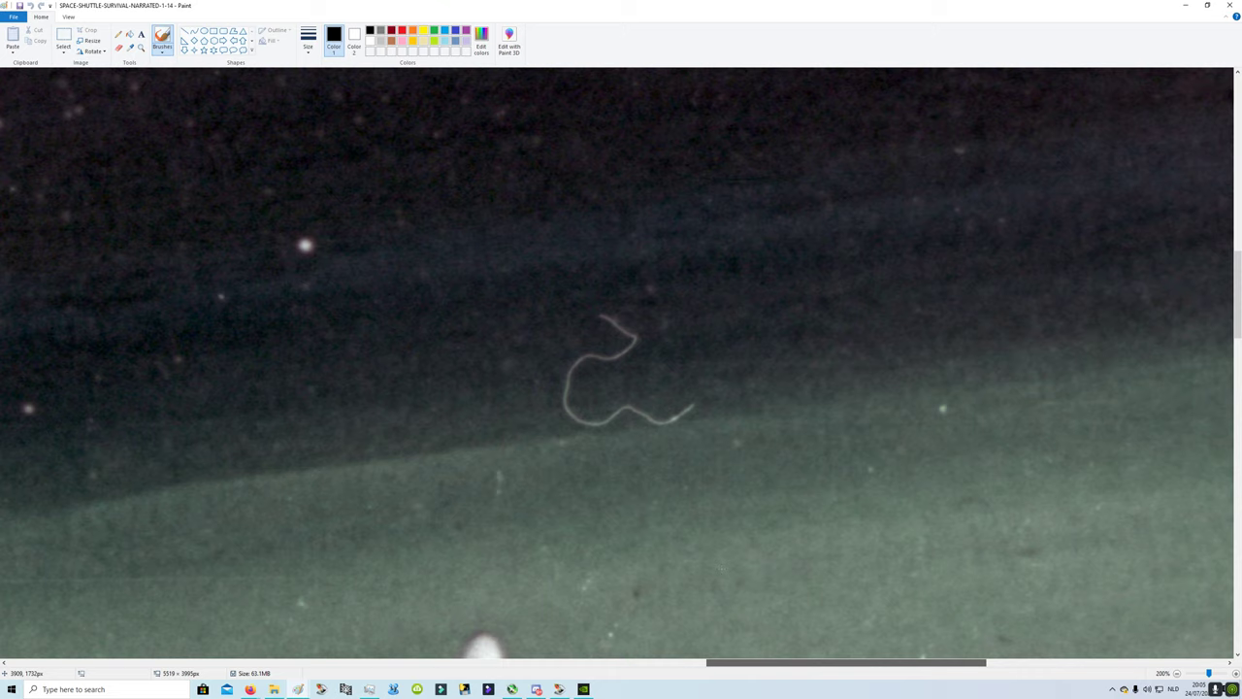
click(1237, 5)
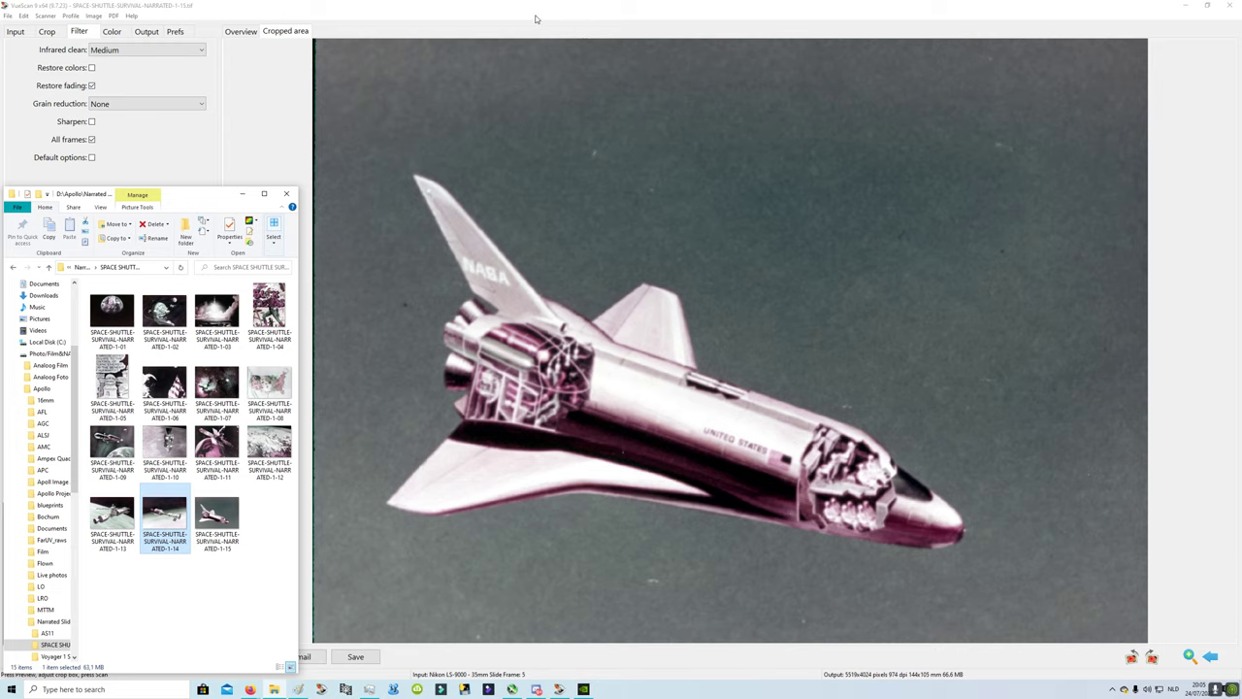
- Return to VueScan, preview the next batch of slides, and move frame 5's left crop edge inward and right crop edge outward
click(535, 19)
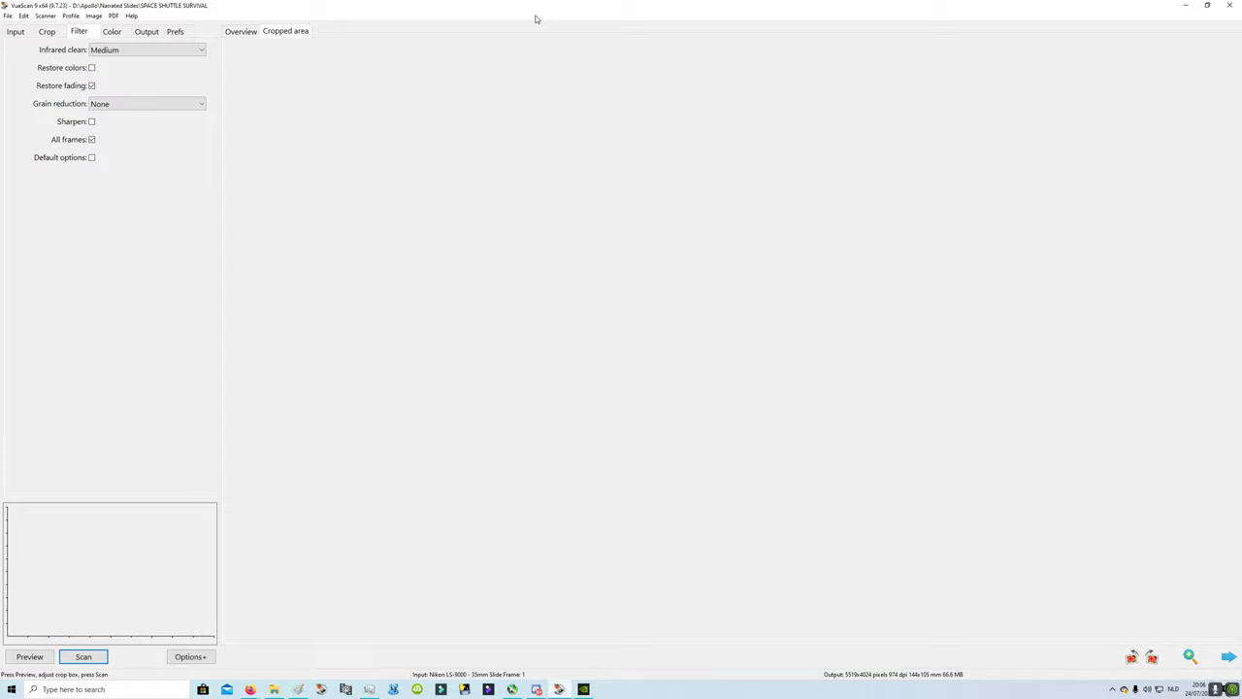
click(29, 657)
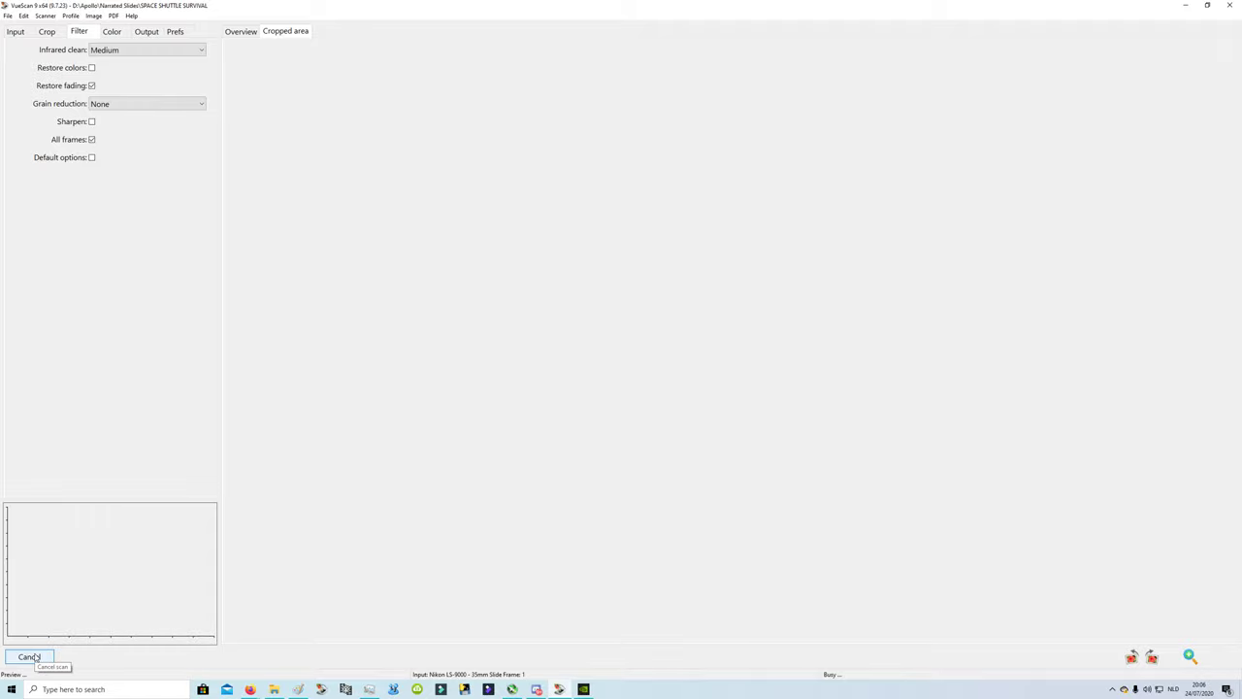
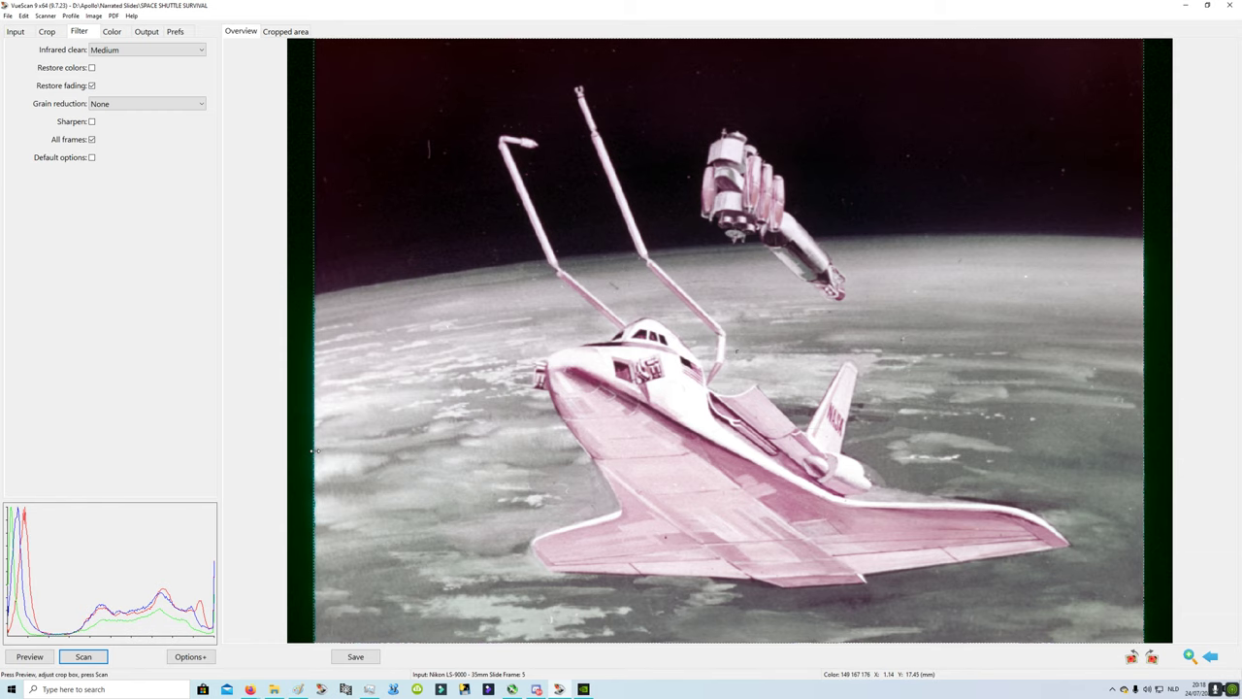
drag(313, 450, 317, 450)
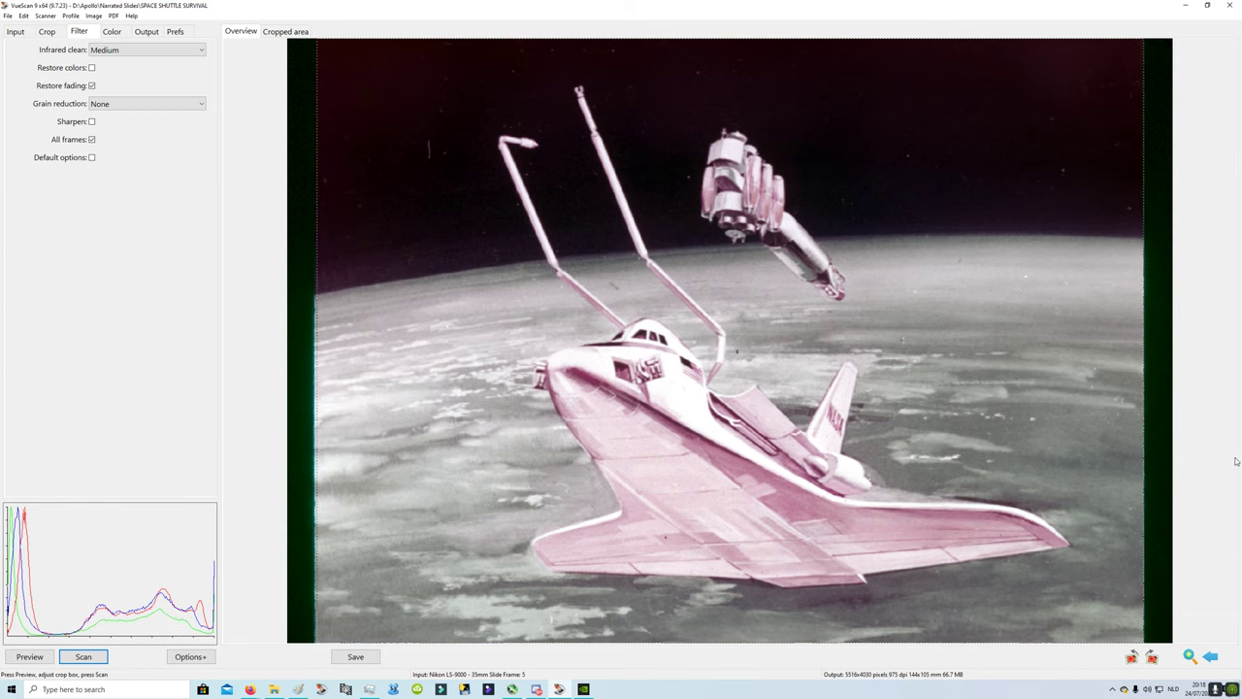
drag(1145, 459, 1148, 460)
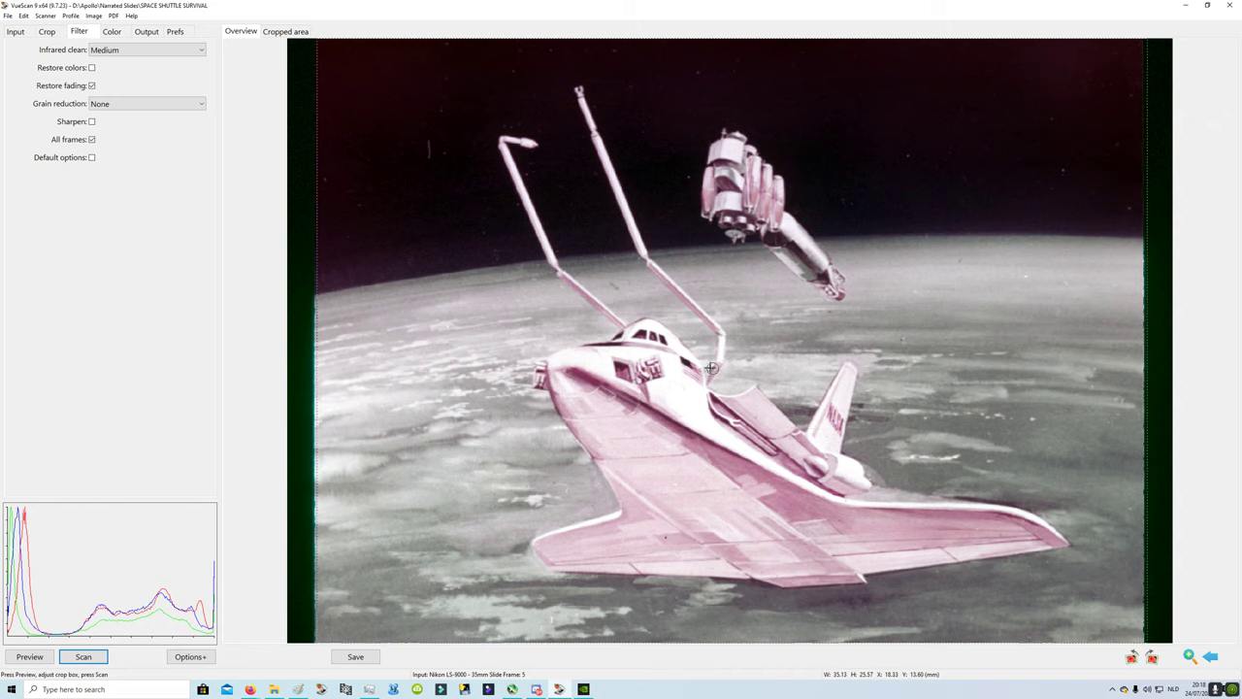
- Review the previewed frames from 4 back to 1, checking the crop on each slide
click(1208, 657)
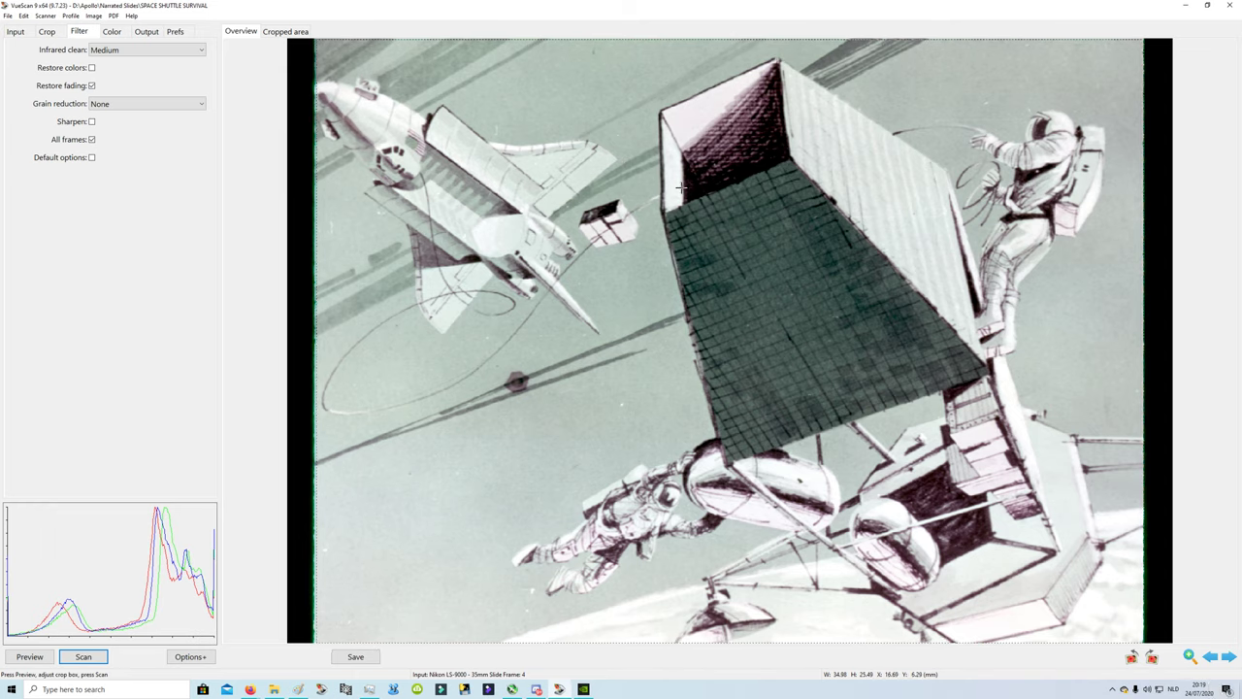
click(1210, 658)
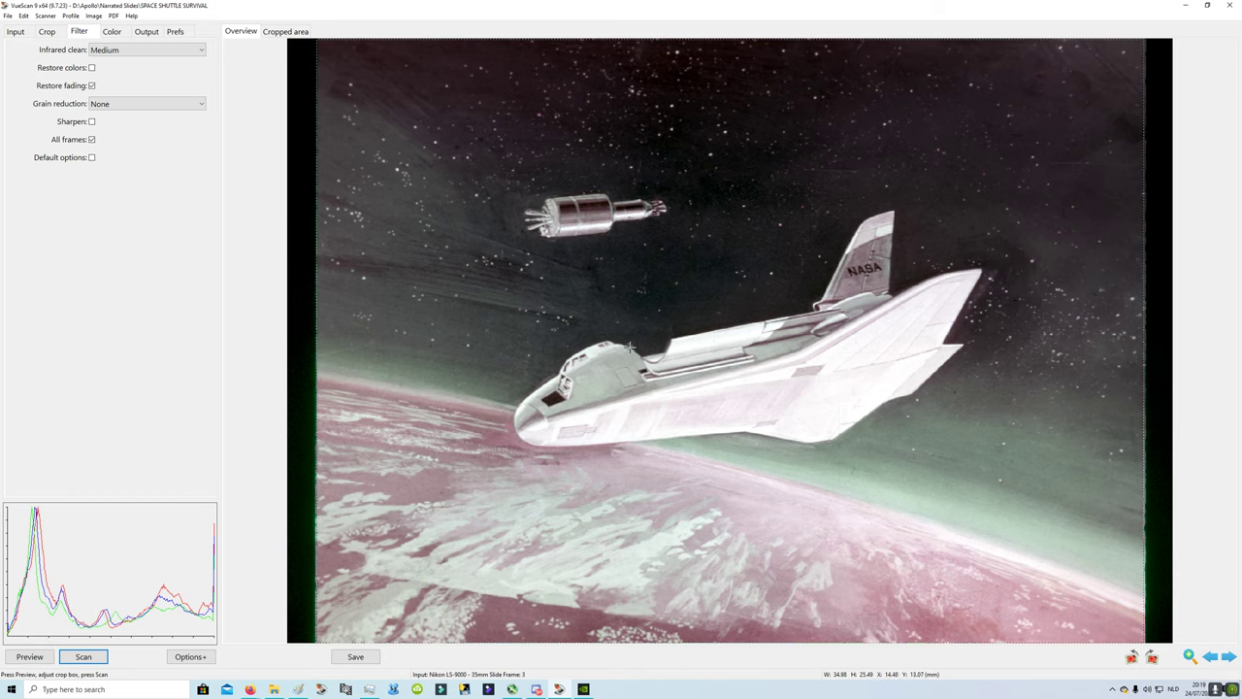
click(1211, 657)
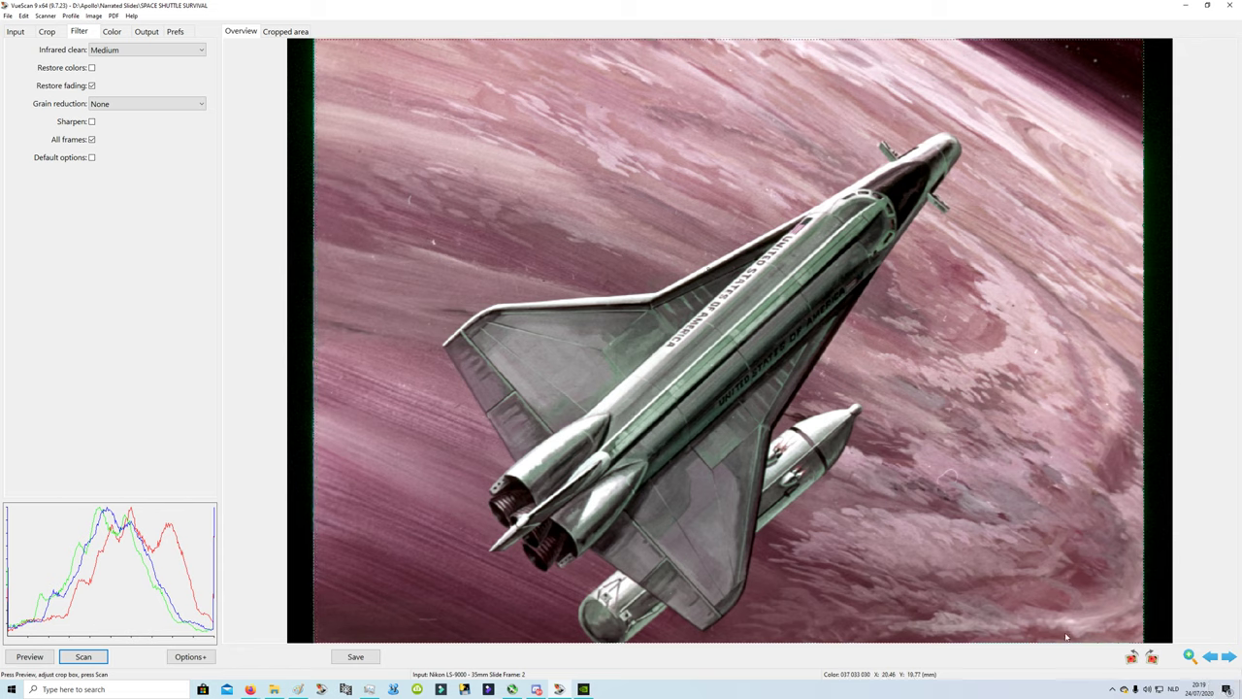
click(1209, 658)
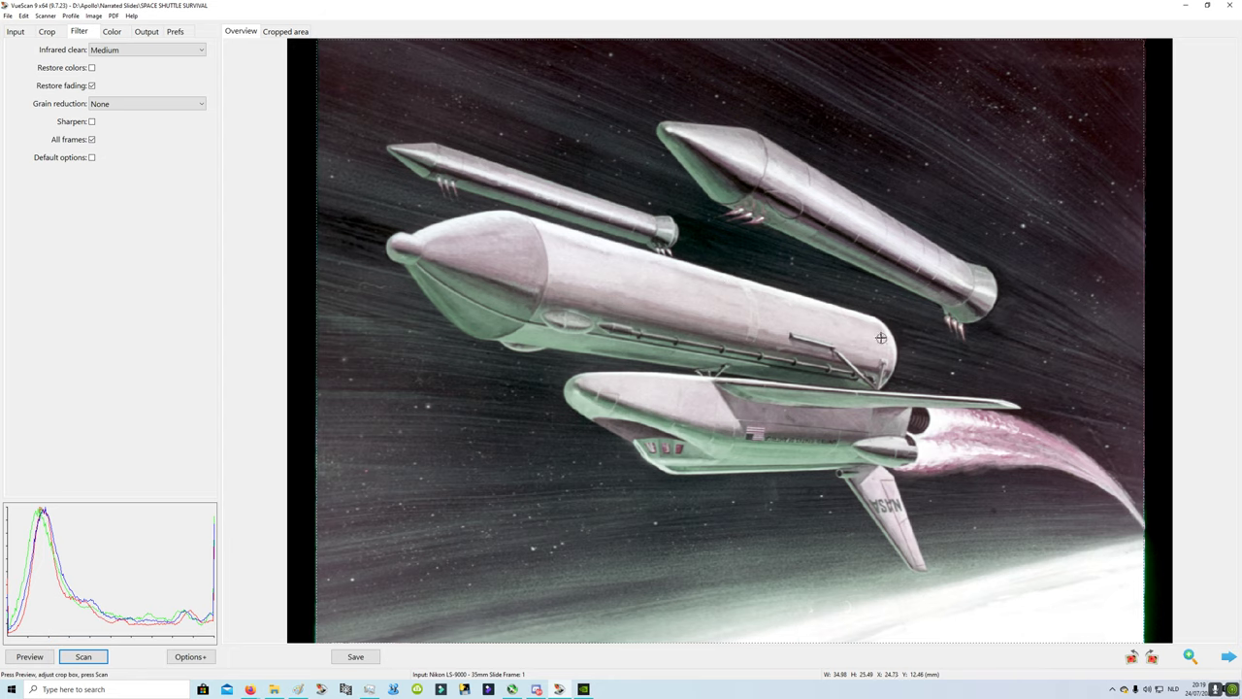
- Go forward through the previewed frames to frame 5 and scan the batch
click(1228, 658)
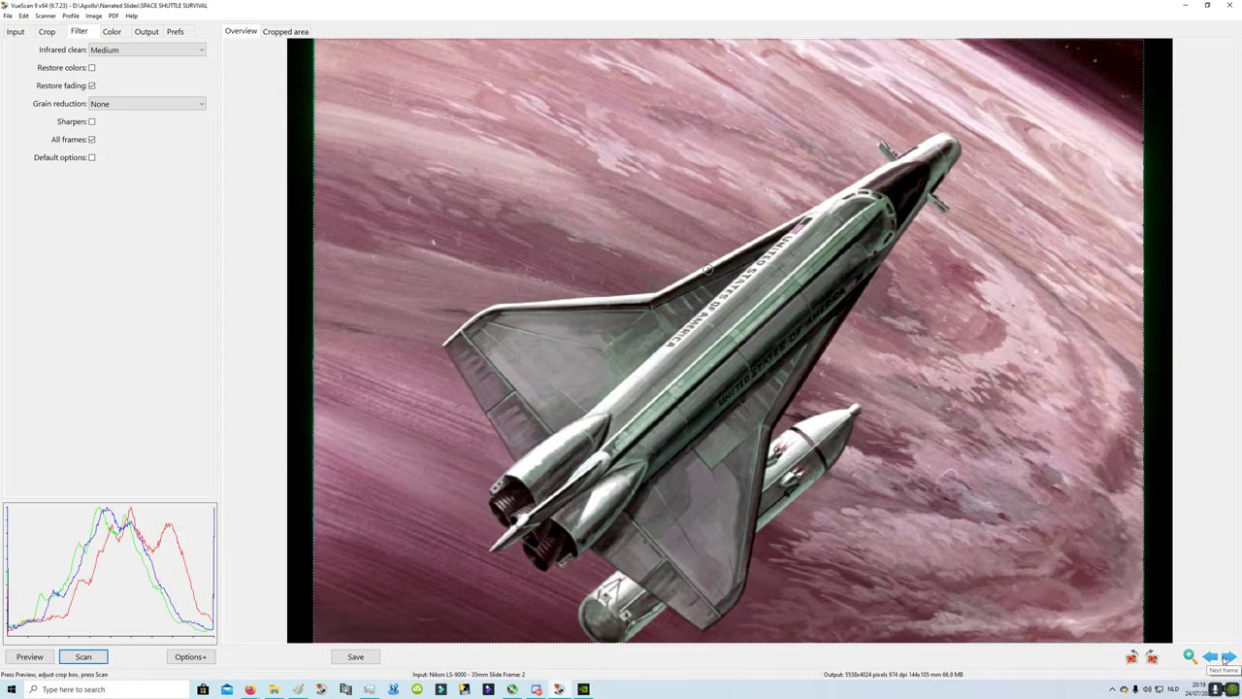
click(1228, 658)
click(1228, 658)
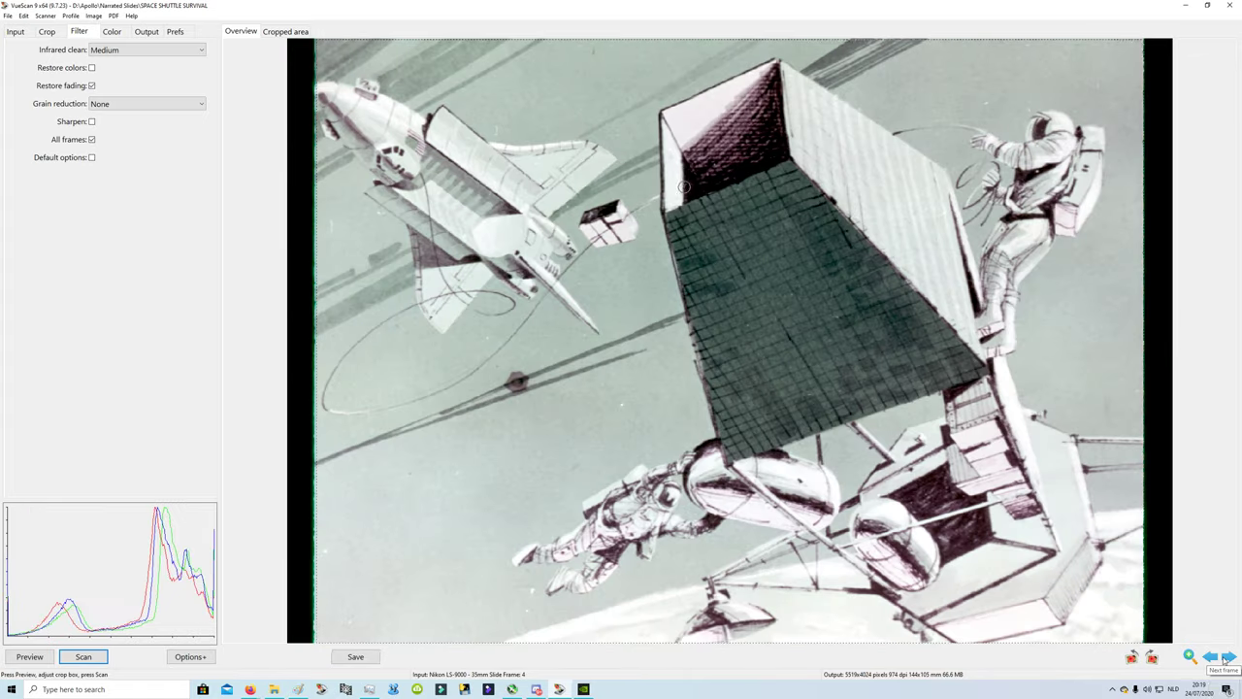
click(1227, 658)
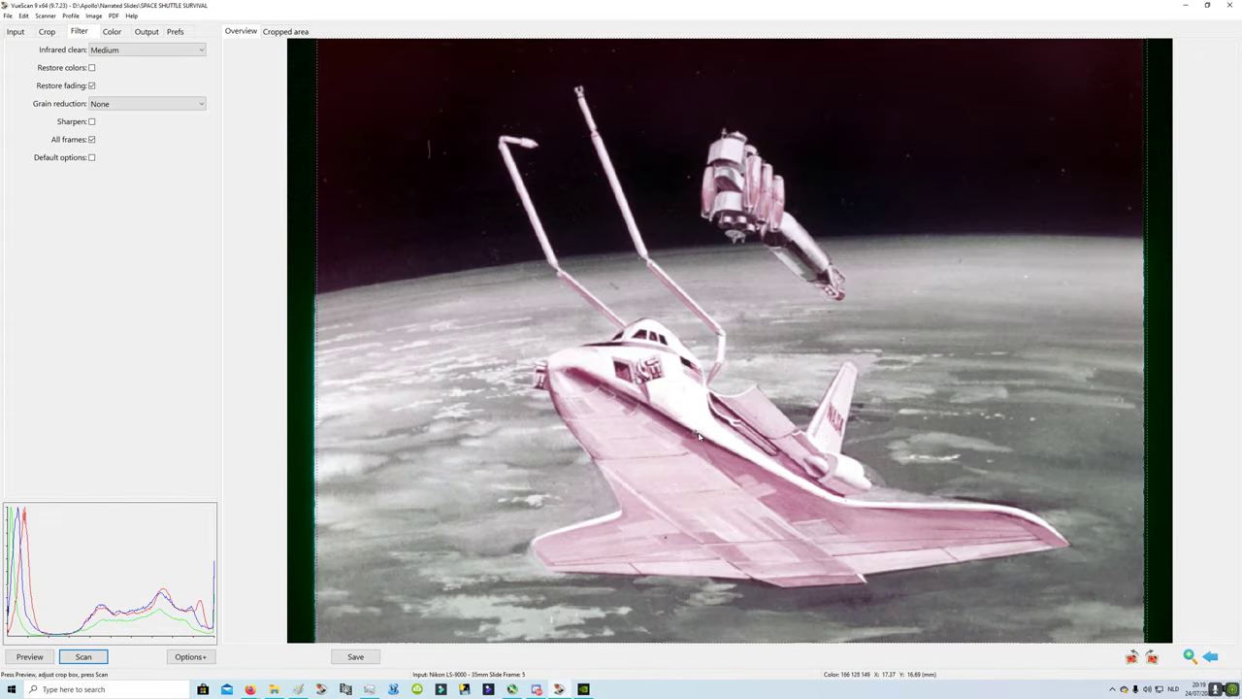
click(101, 657)
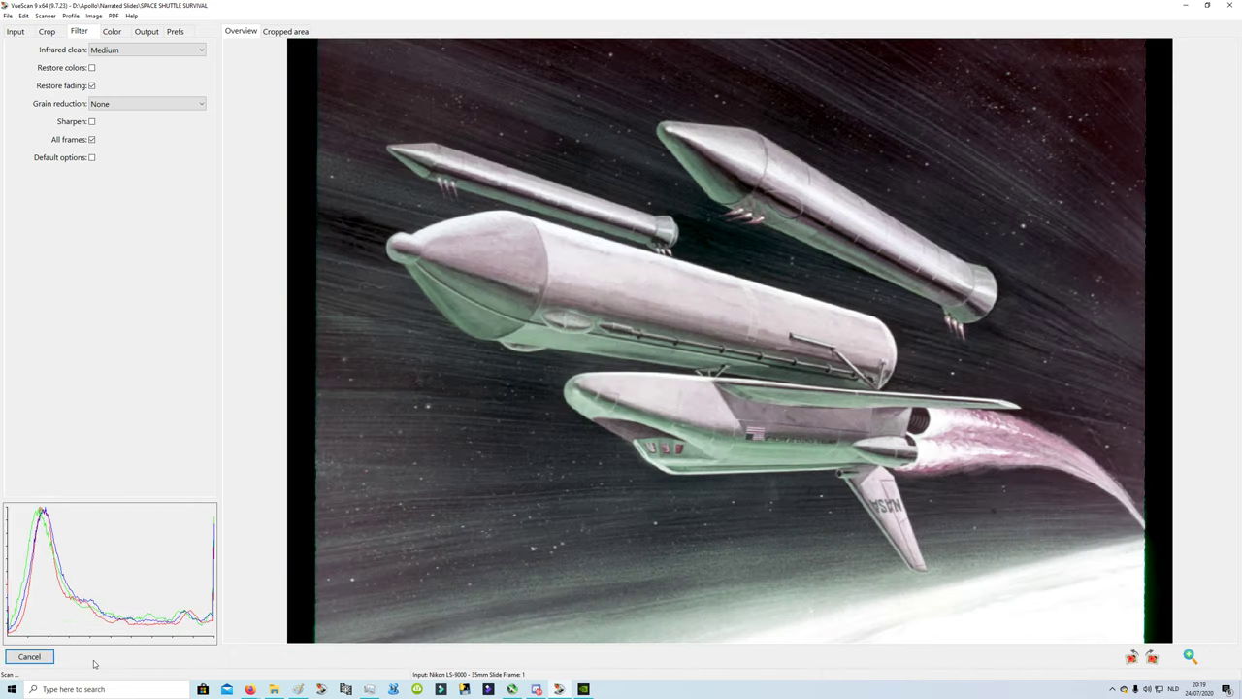
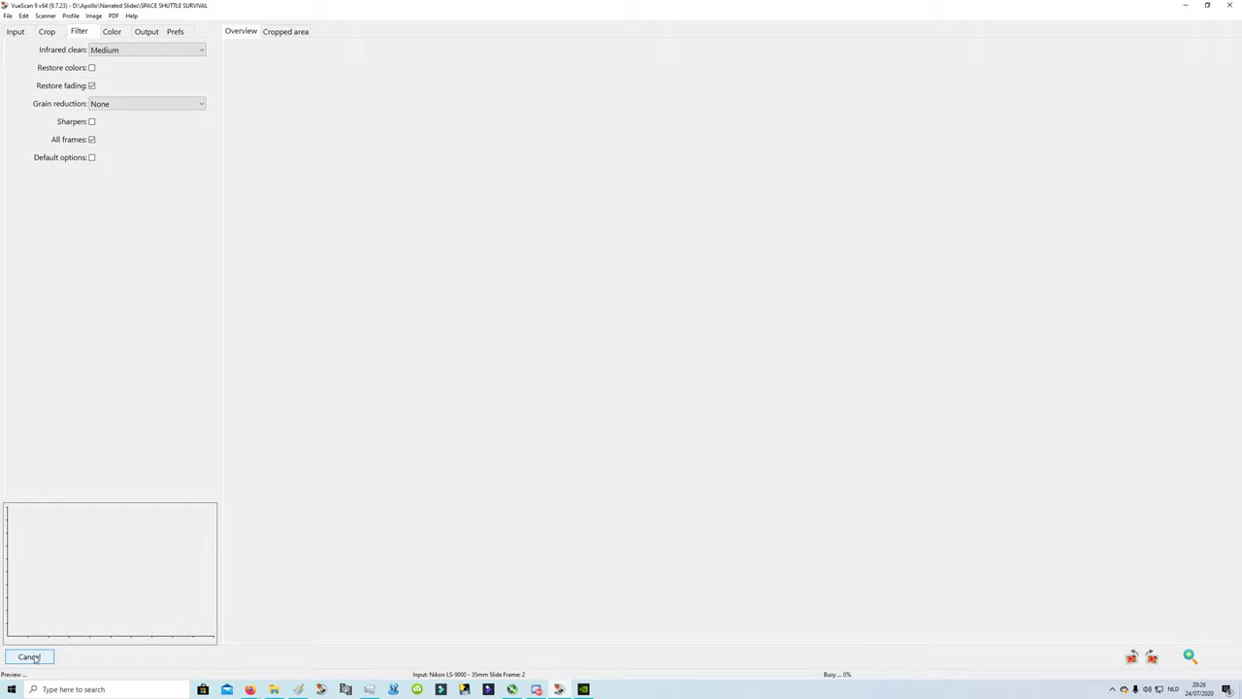
- On frame 4 of the new preview, try a lower green brightness and reset it to 1
click(16, 32)
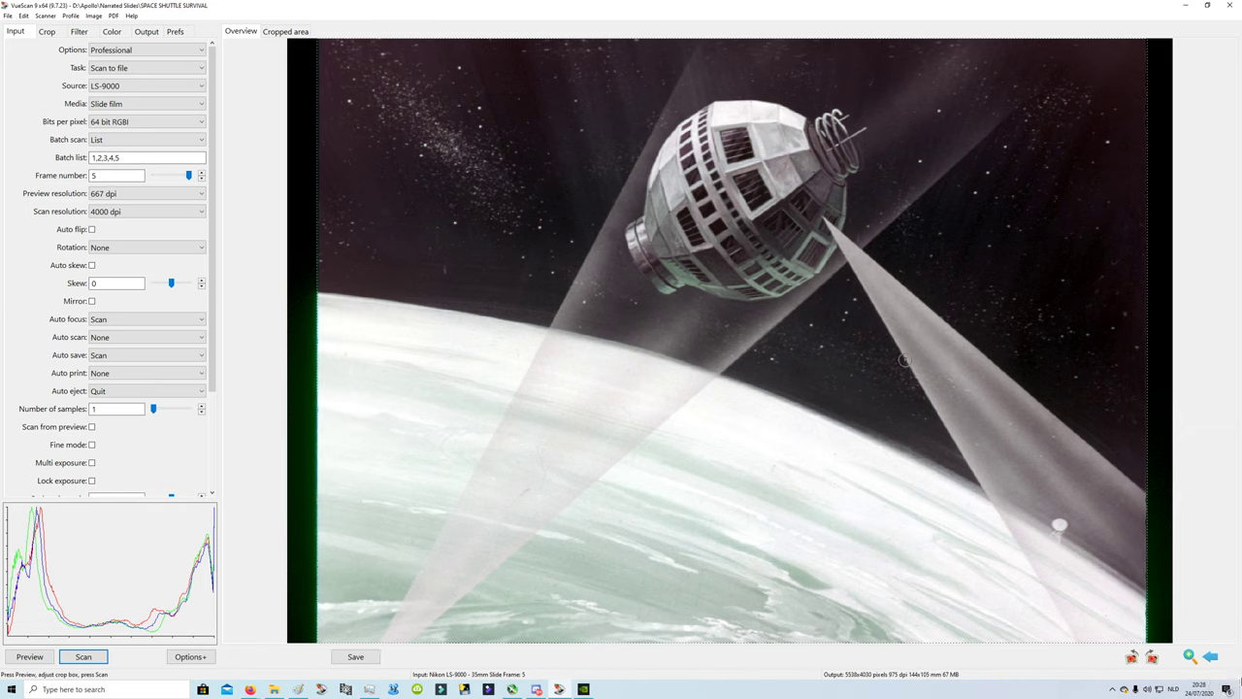
click(1211, 656)
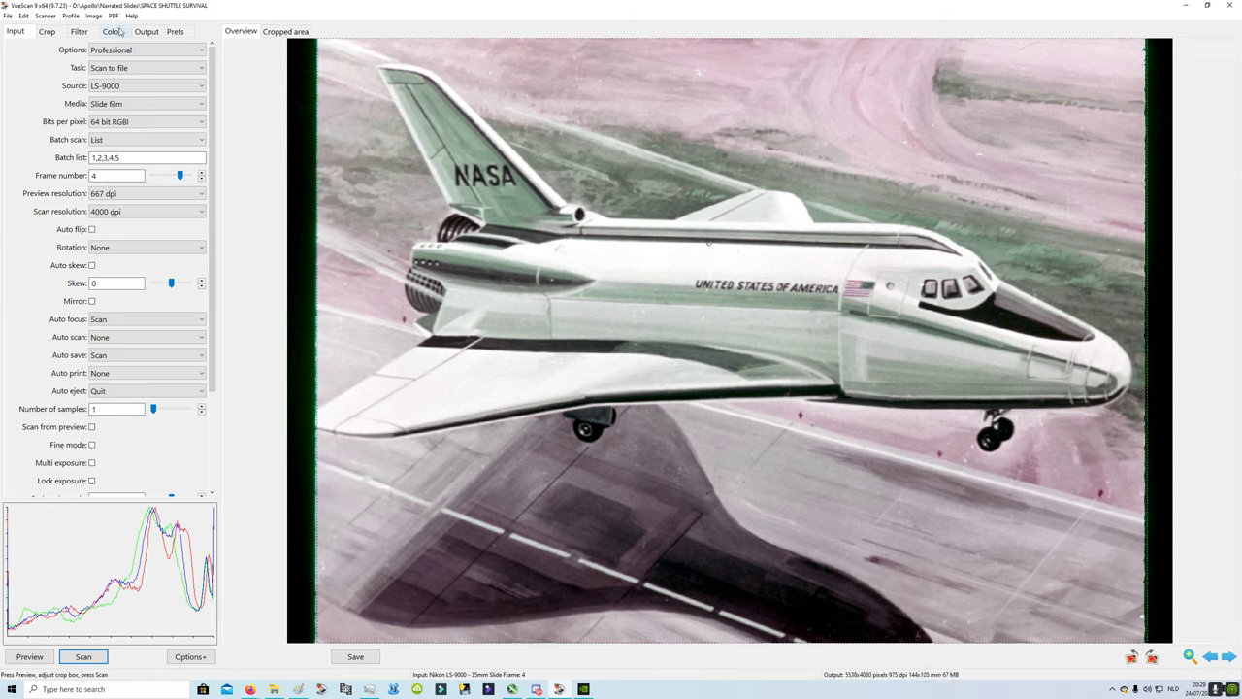
click(116, 31)
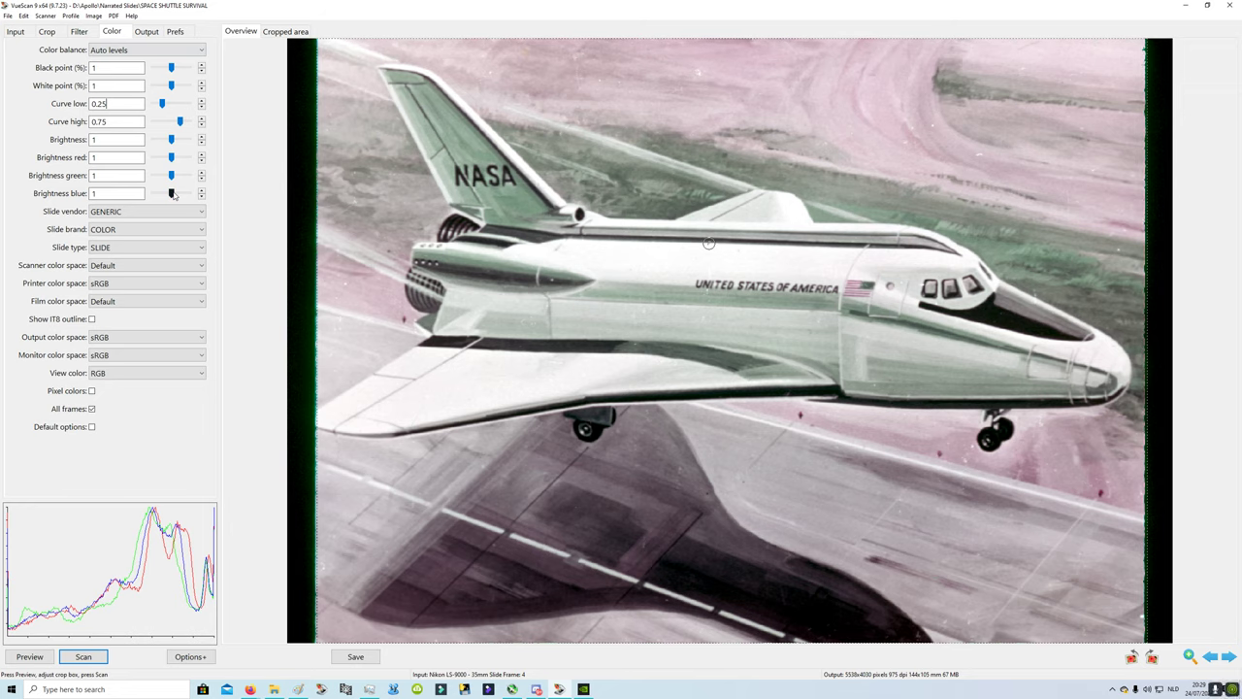
drag(171, 178, 170, 178)
text(1)
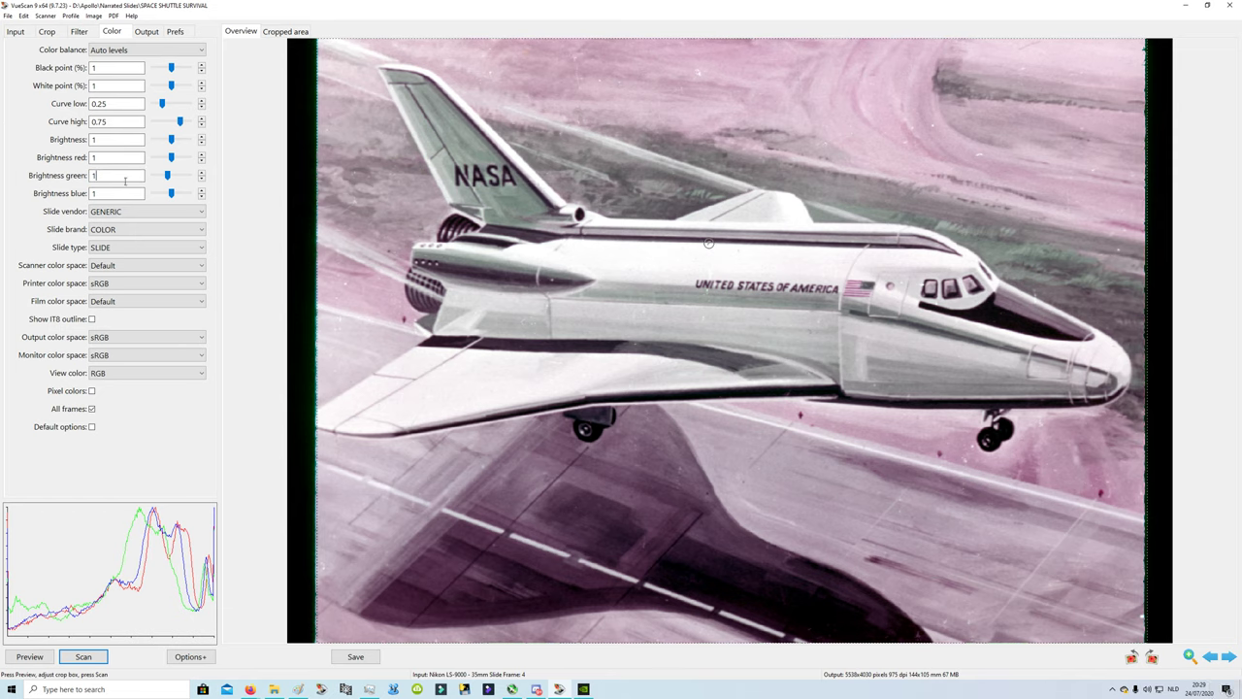
key(Return)
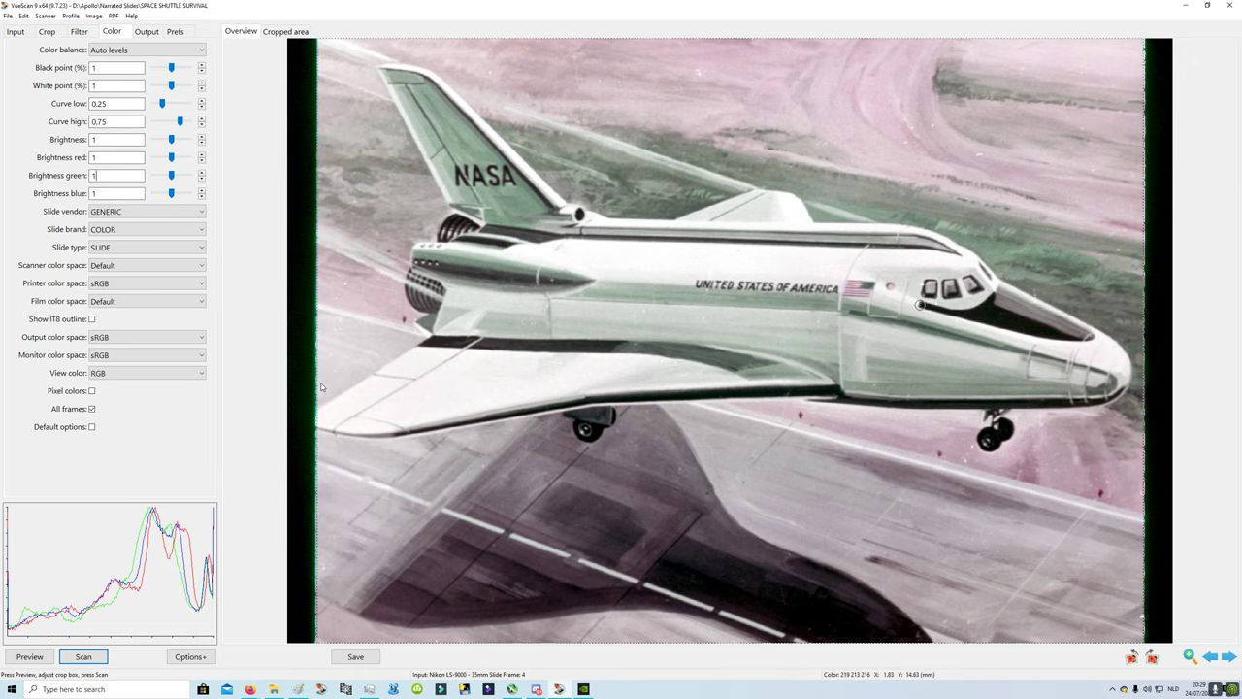
- Review the remaining previewed frames back to 1, go forward to frame 5, and return to frame 2
click(1210, 657)
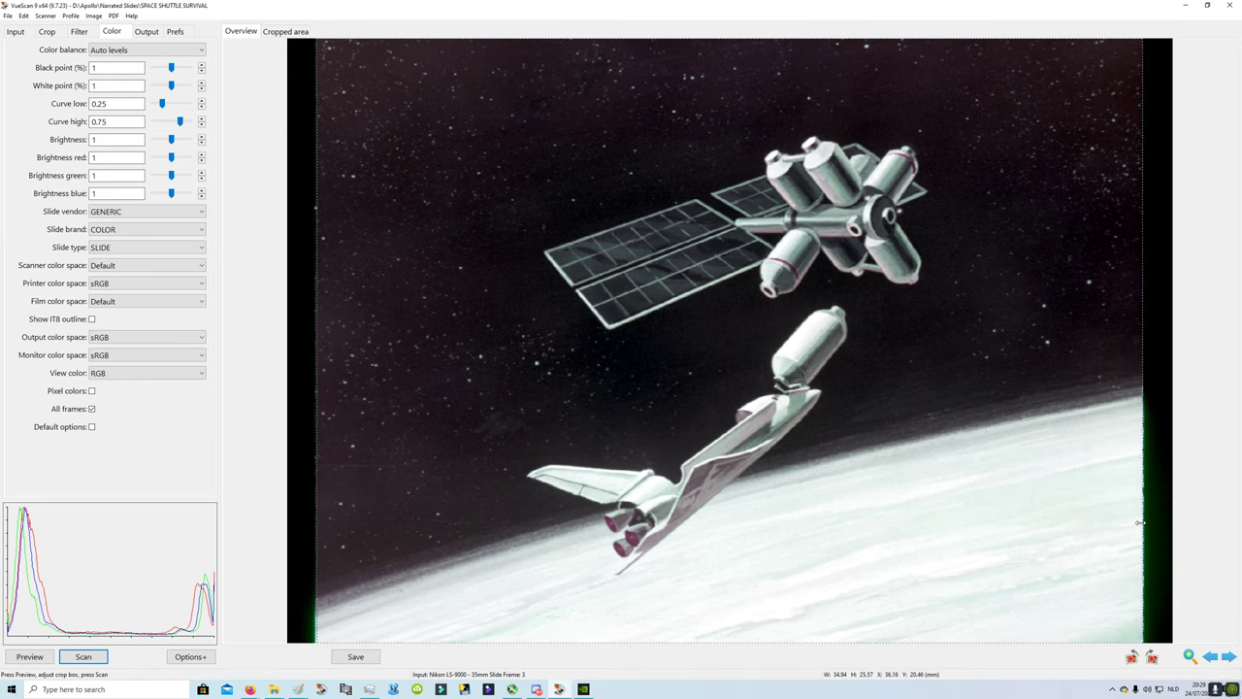
click(1211, 657)
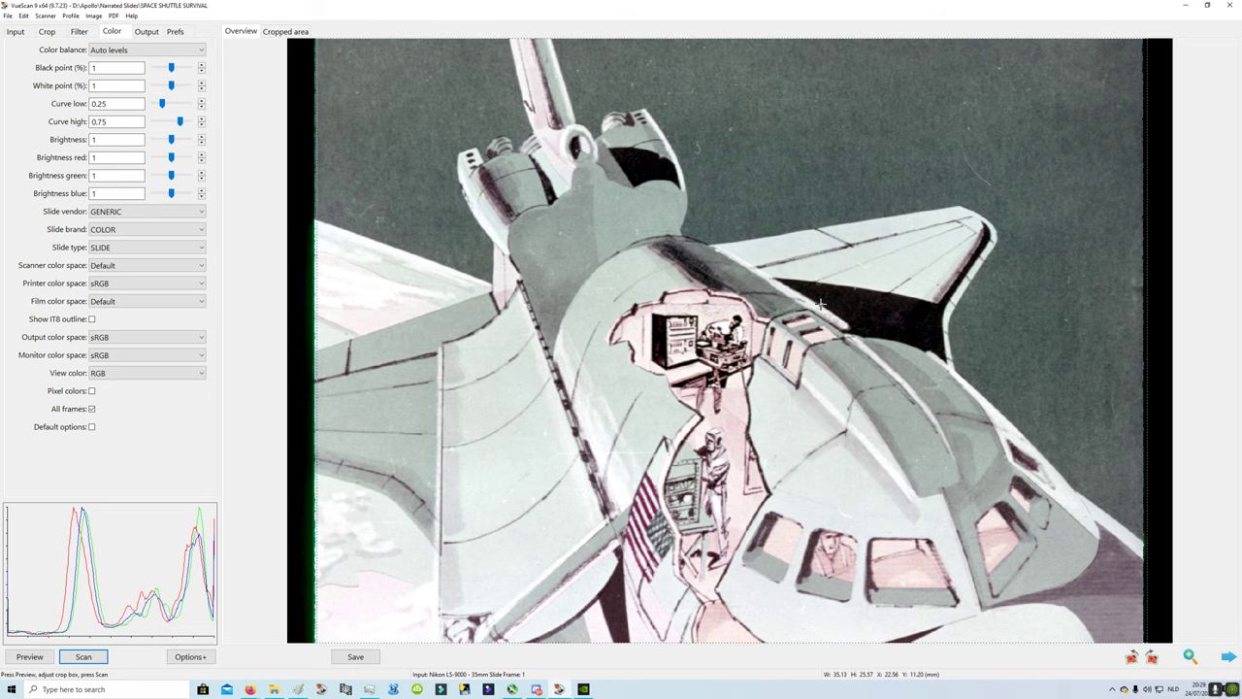
click(1227, 657)
click(1228, 657)
click(1228, 658)
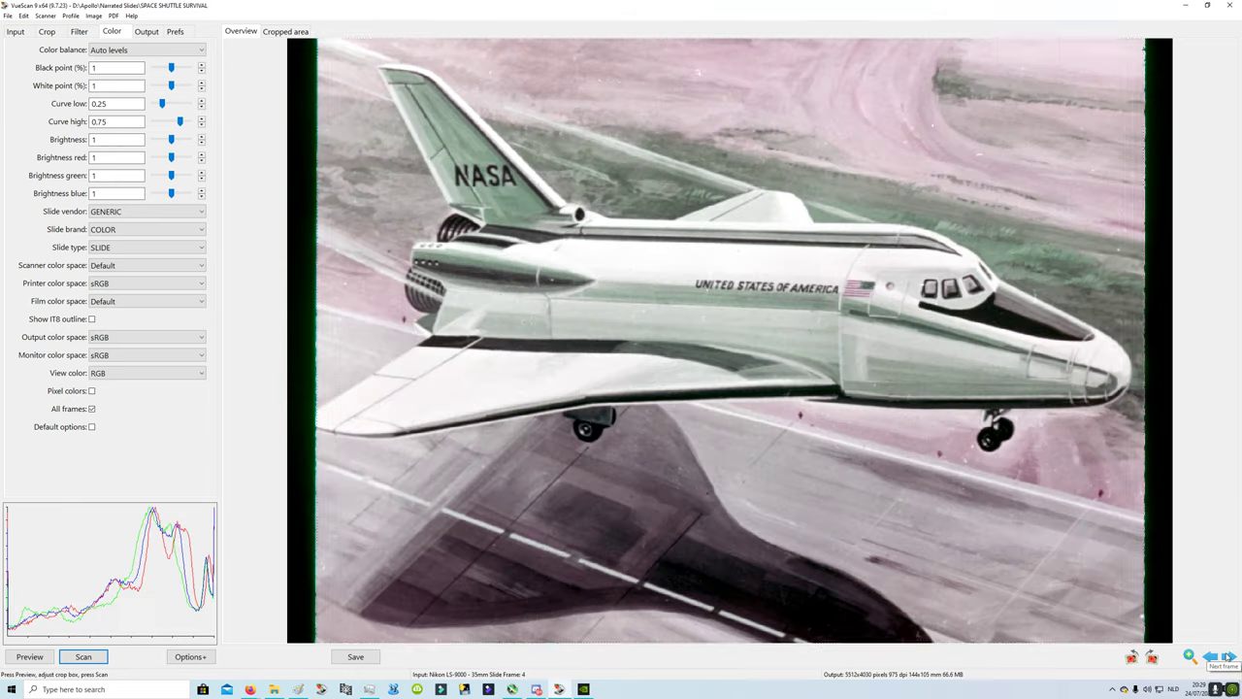
click(1228, 658)
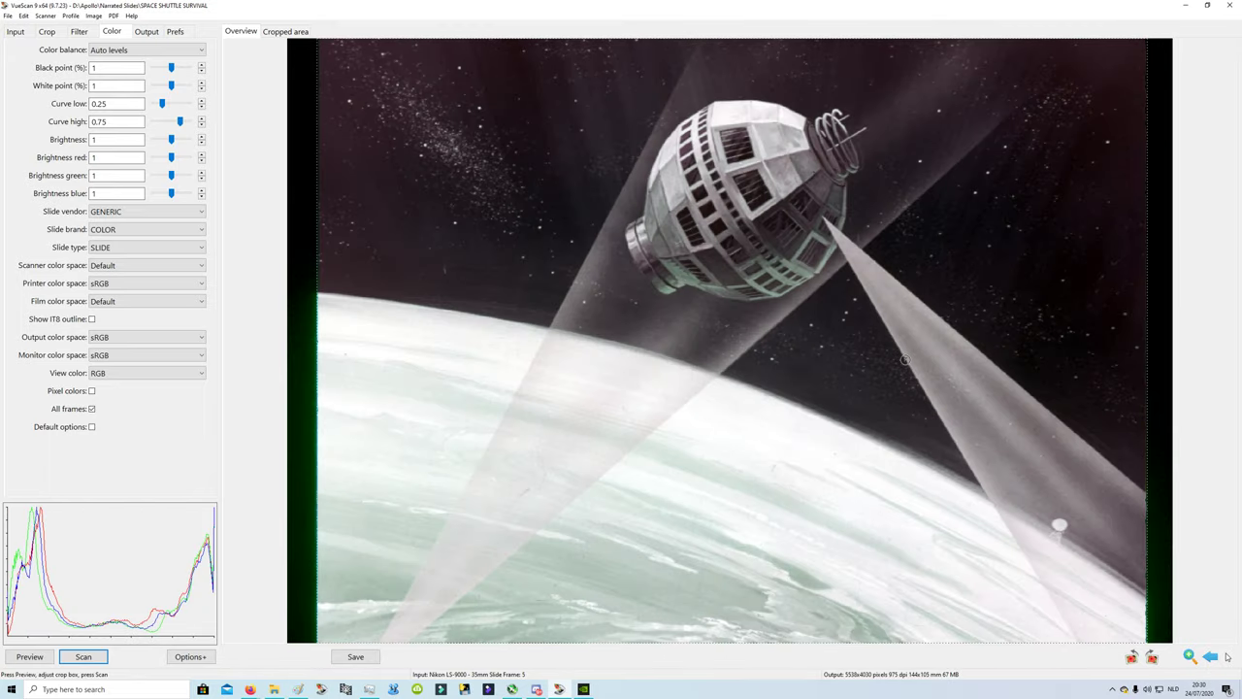
click(1210, 657)
click(1211, 657)
click(1210, 657)
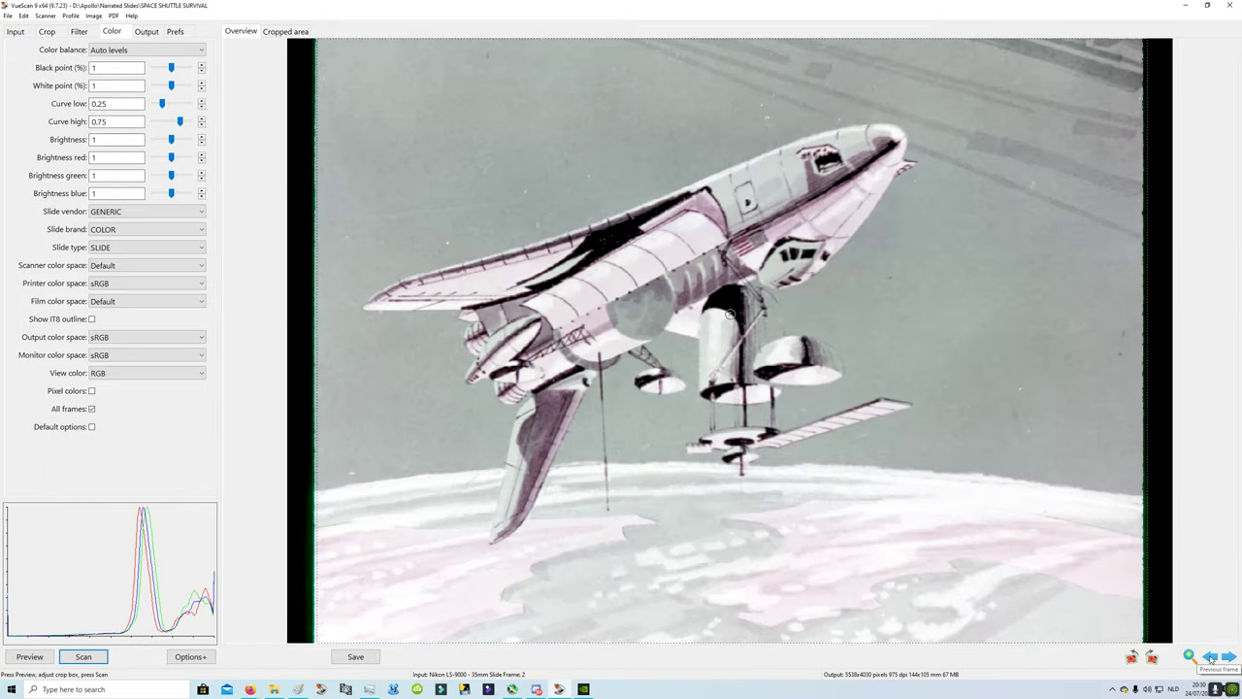
- Return to frame 1 and raise the red brightness to 1.12 with the setting applied to all frames
click(1210, 657)
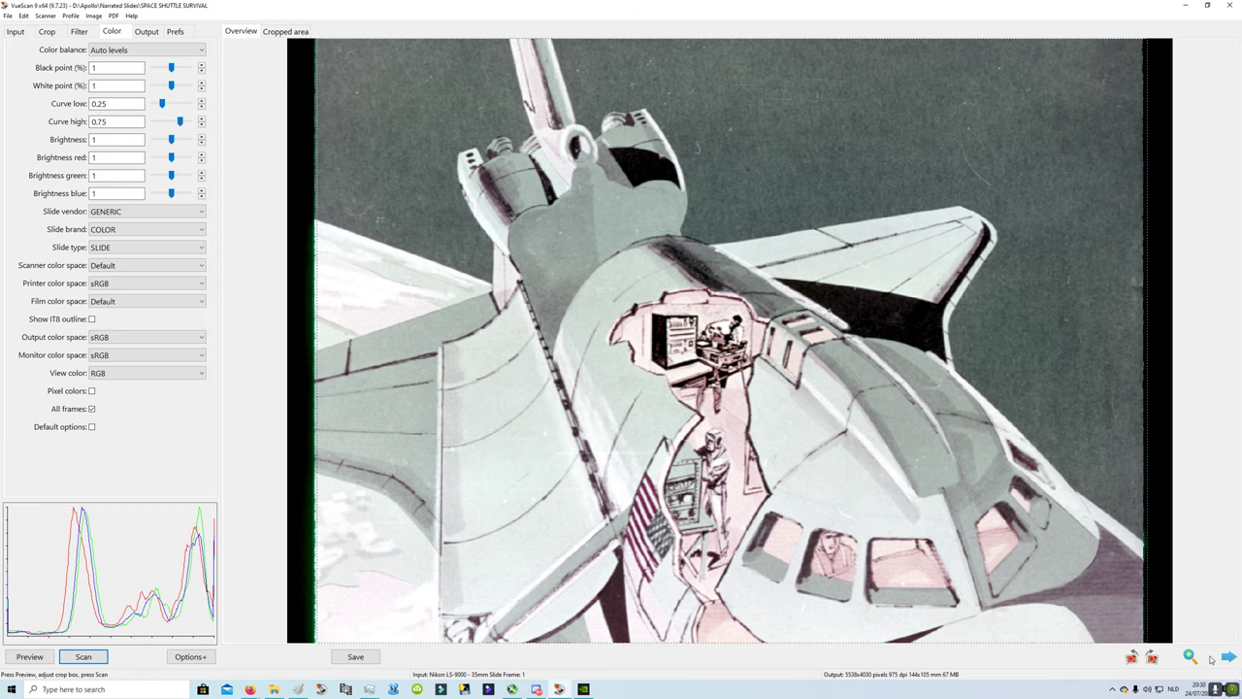
click(146, 31)
click(112, 31)
click(202, 155)
click(202, 155)
click(201, 162)
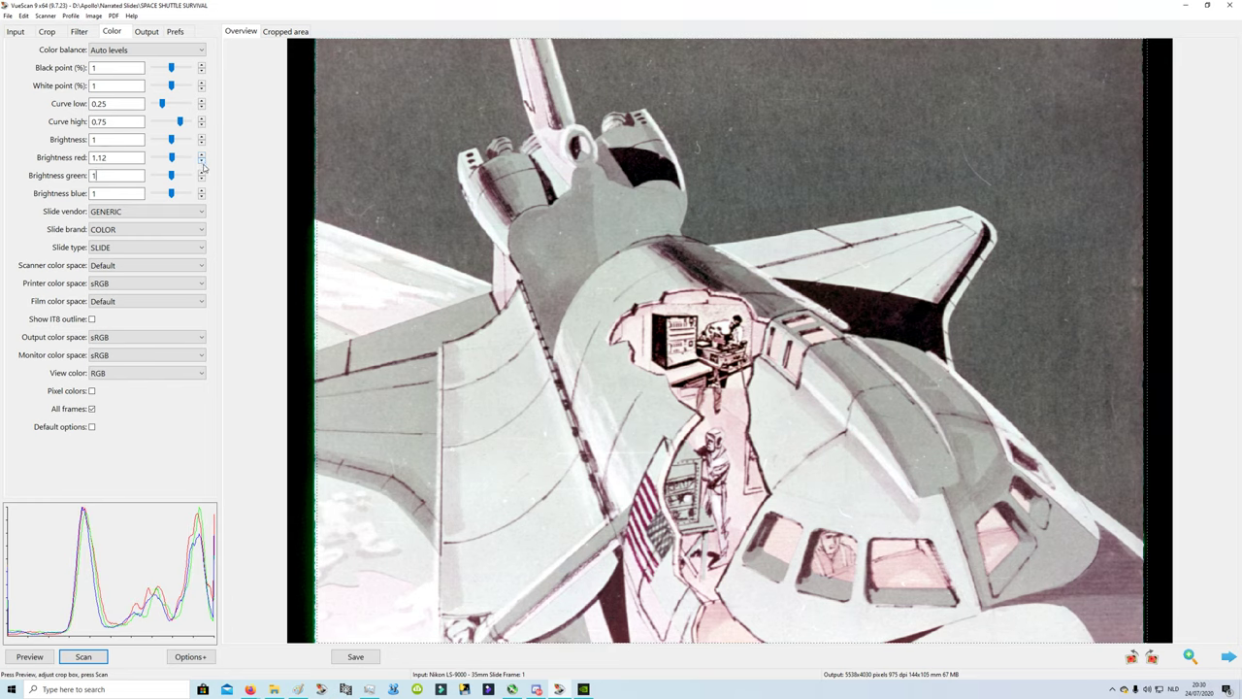
- Go forward to frame 3, reset its red brightness to 1, and stop applying color settings to all frames
click(1227, 657)
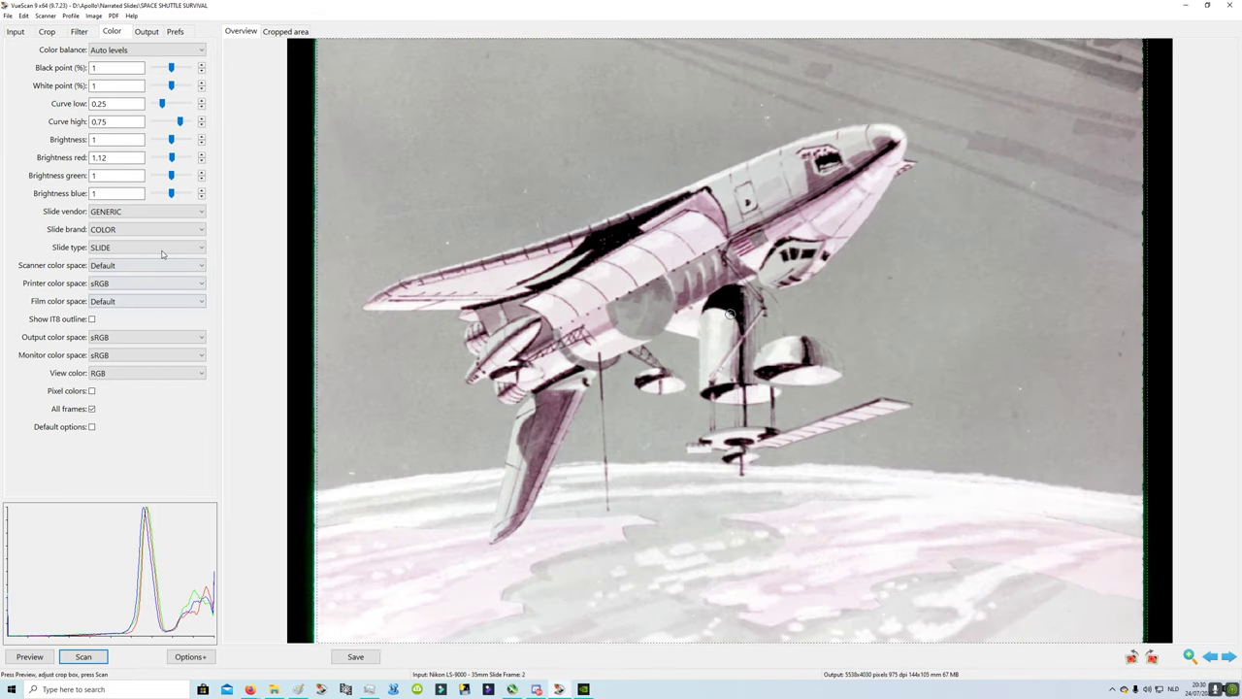
click(1228, 657)
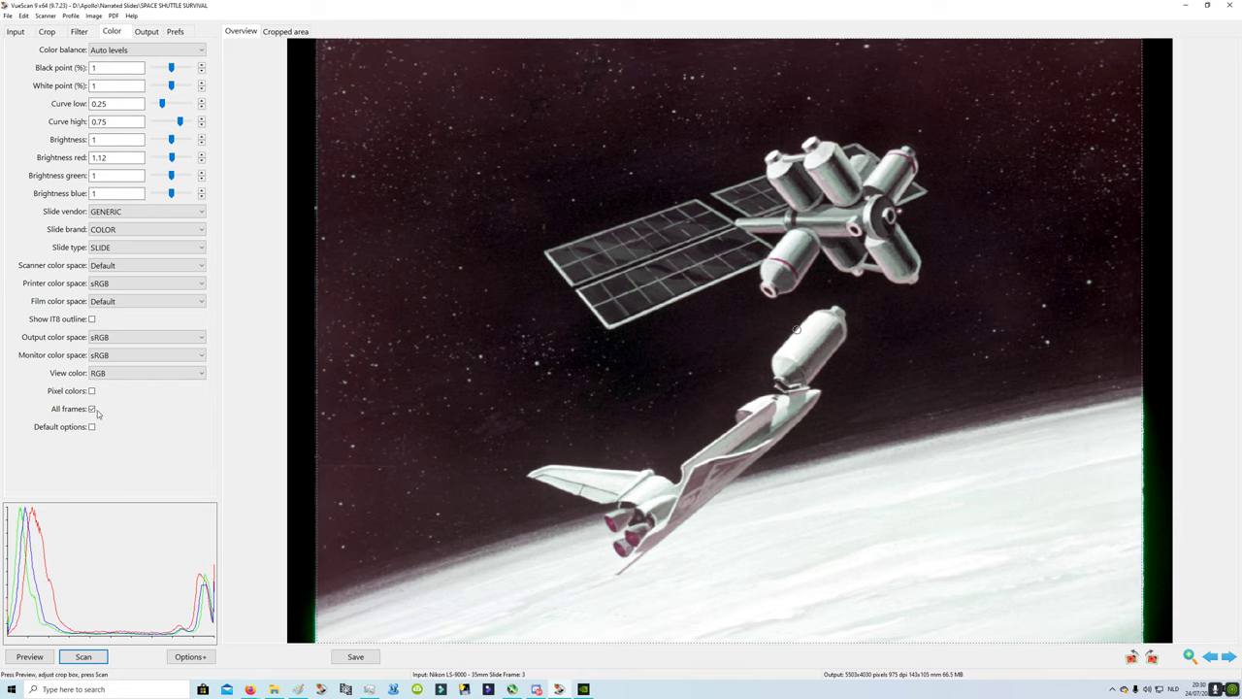
click(201, 161)
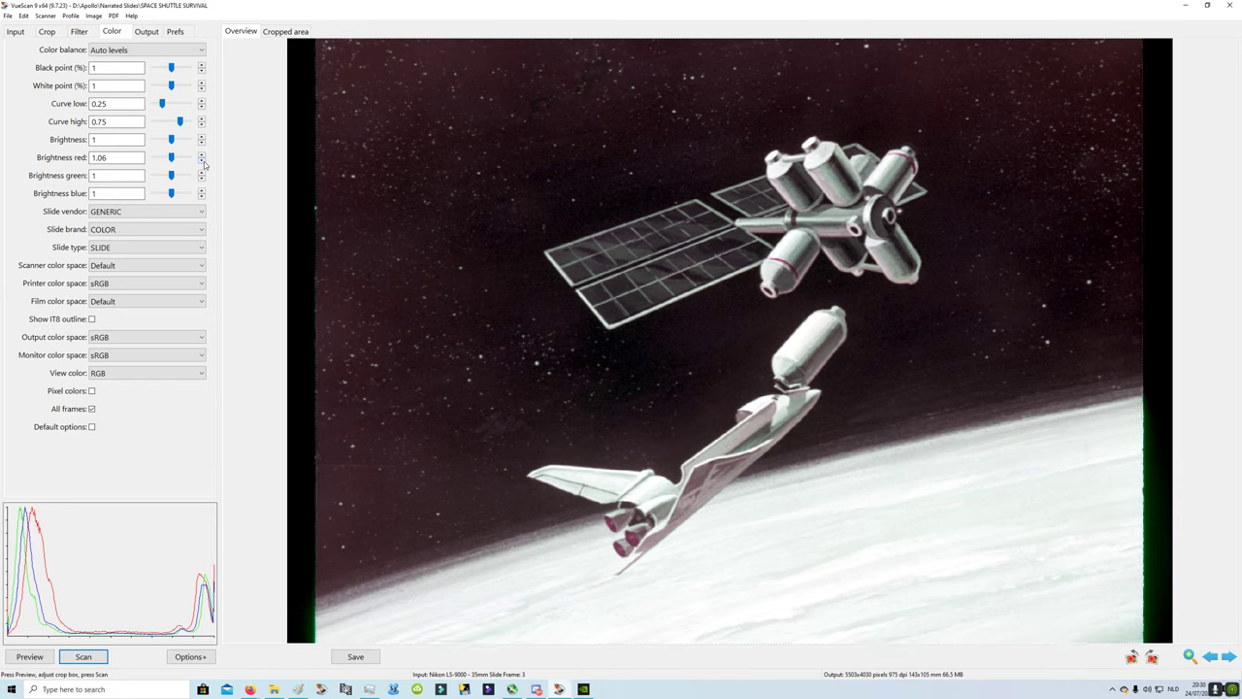
click(92, 409)
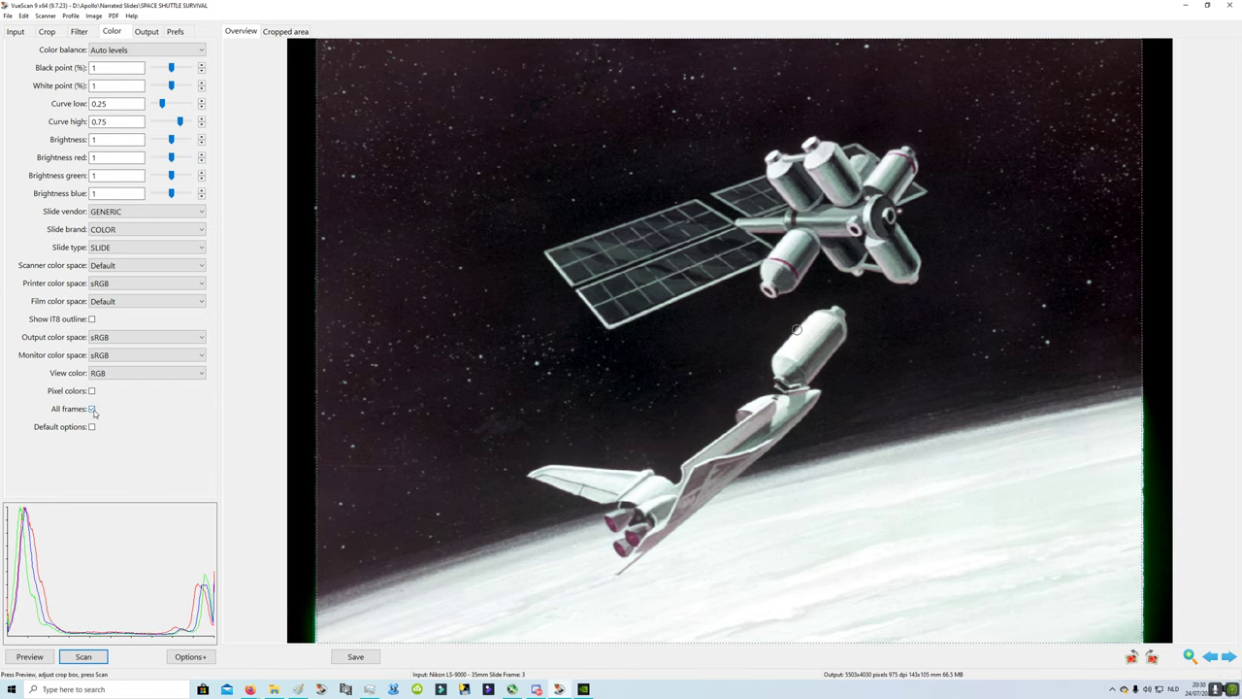
- Go back to frame 1 and reapply a red brightness of 1.12 to that frame only
click(1209, 657)
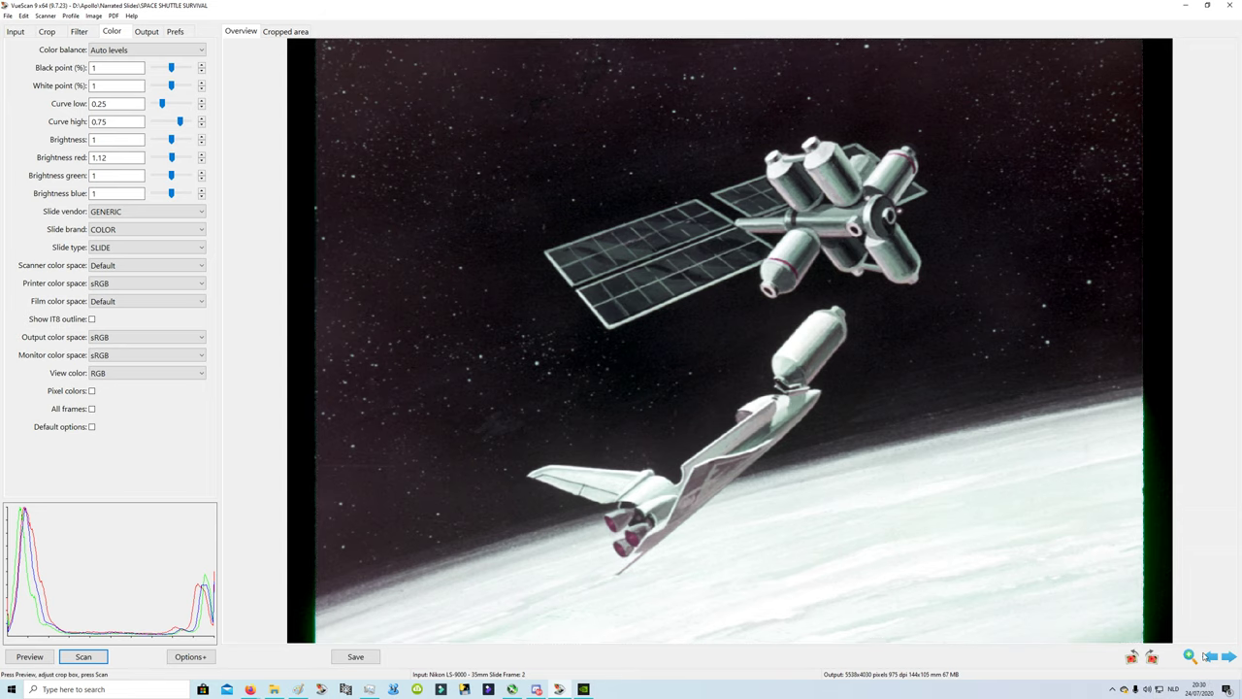
click(1209, 657)
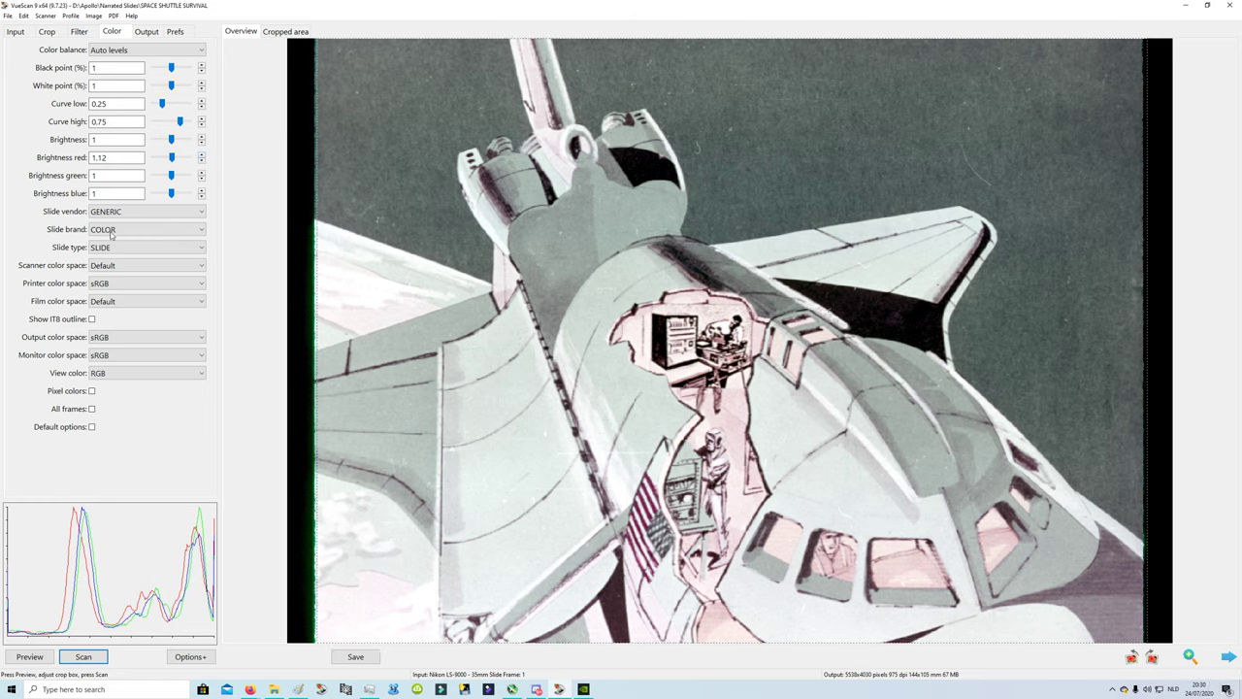
double_click(99, 159)
text(1)
click(202, 154)
click(202, 154)
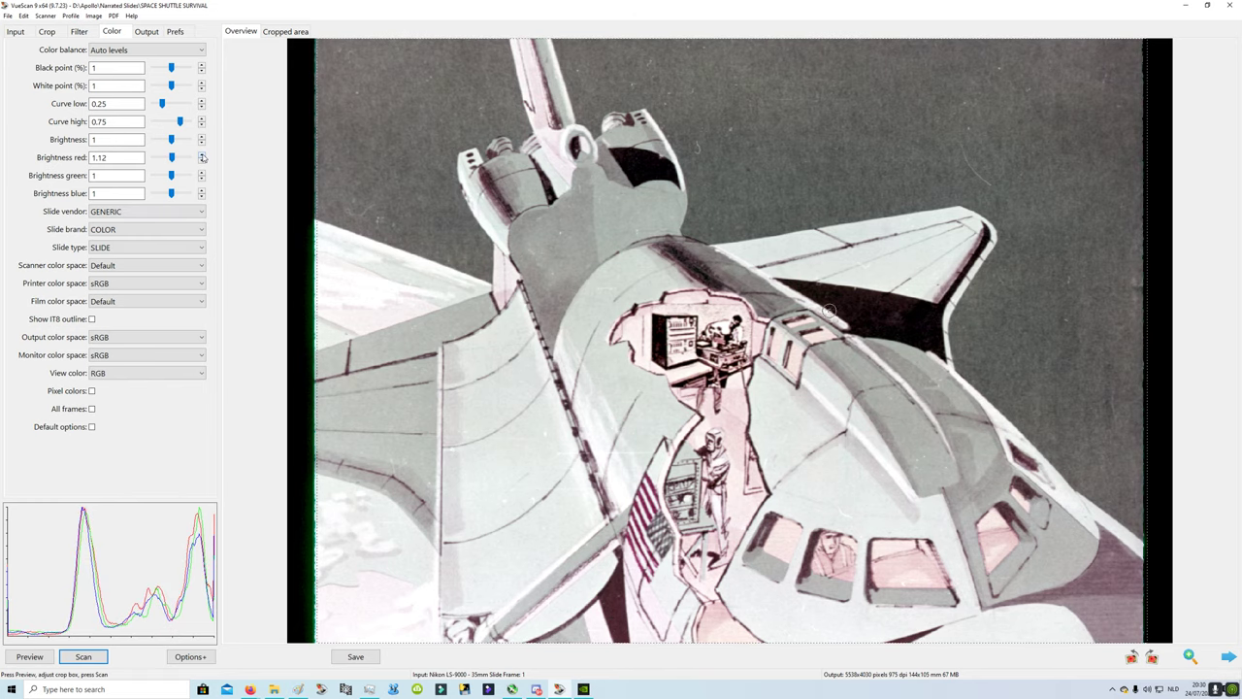
- Step forward through frames 2, 3 and 4 to check the colors of each slide
click(1229, 658)
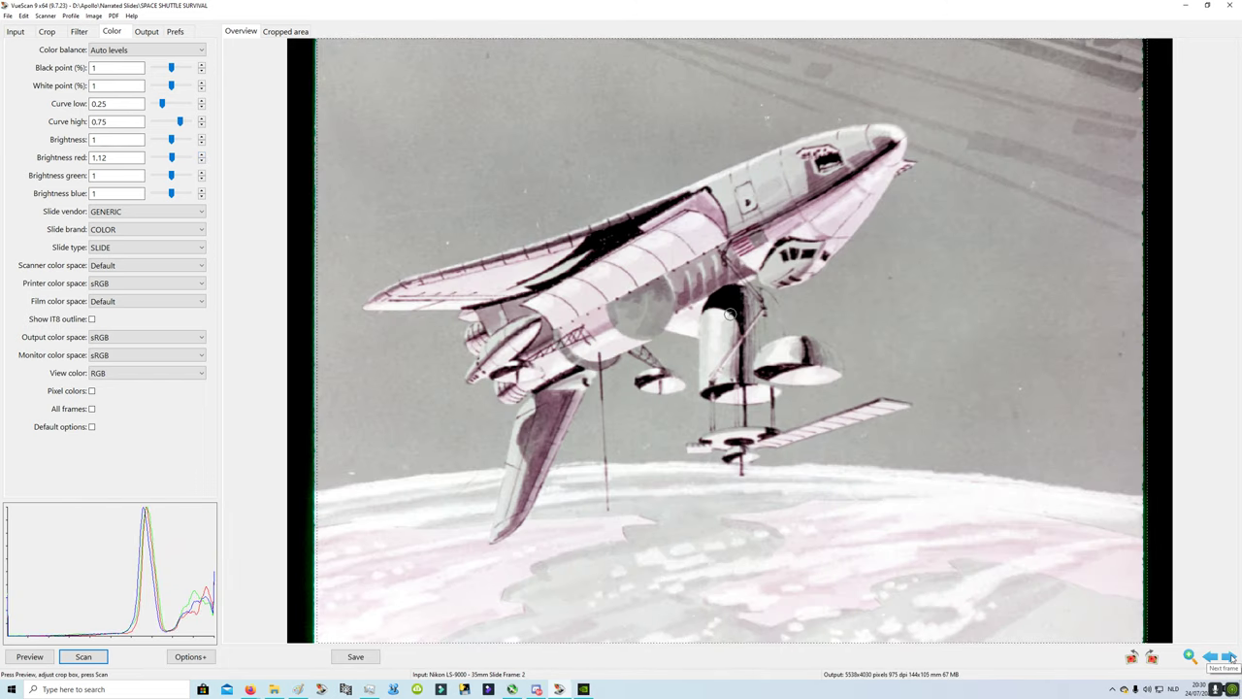
click(1230, 658)
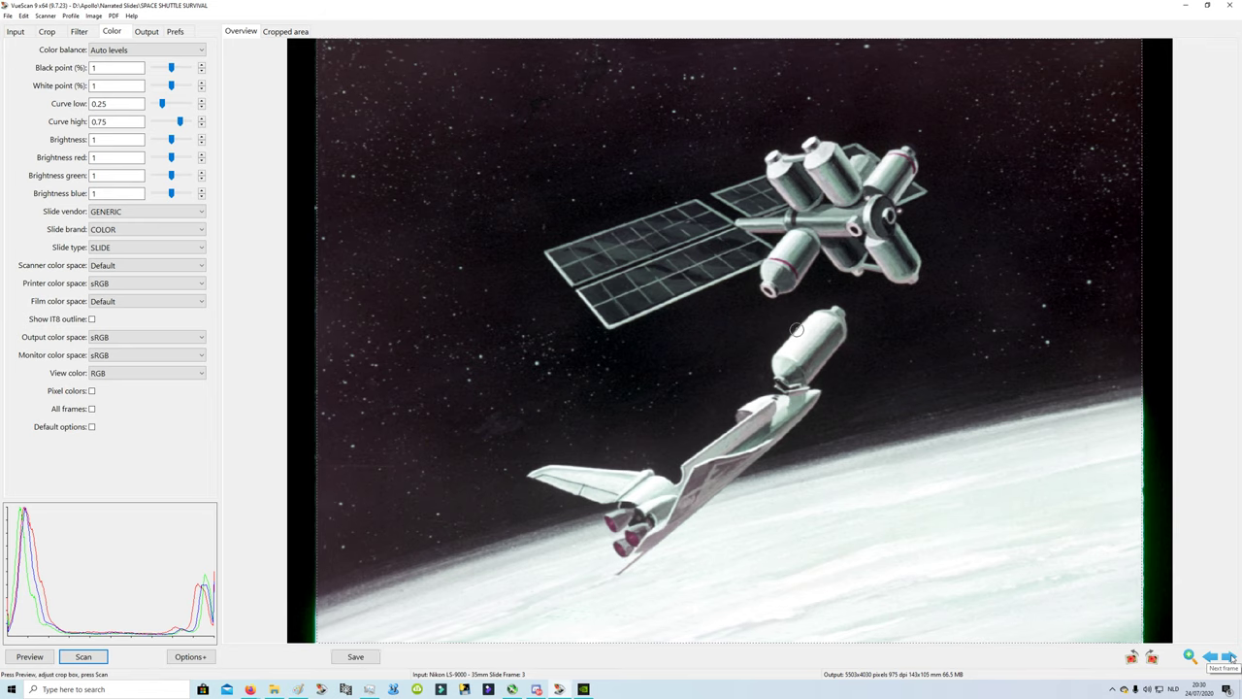
click(1229, 658)
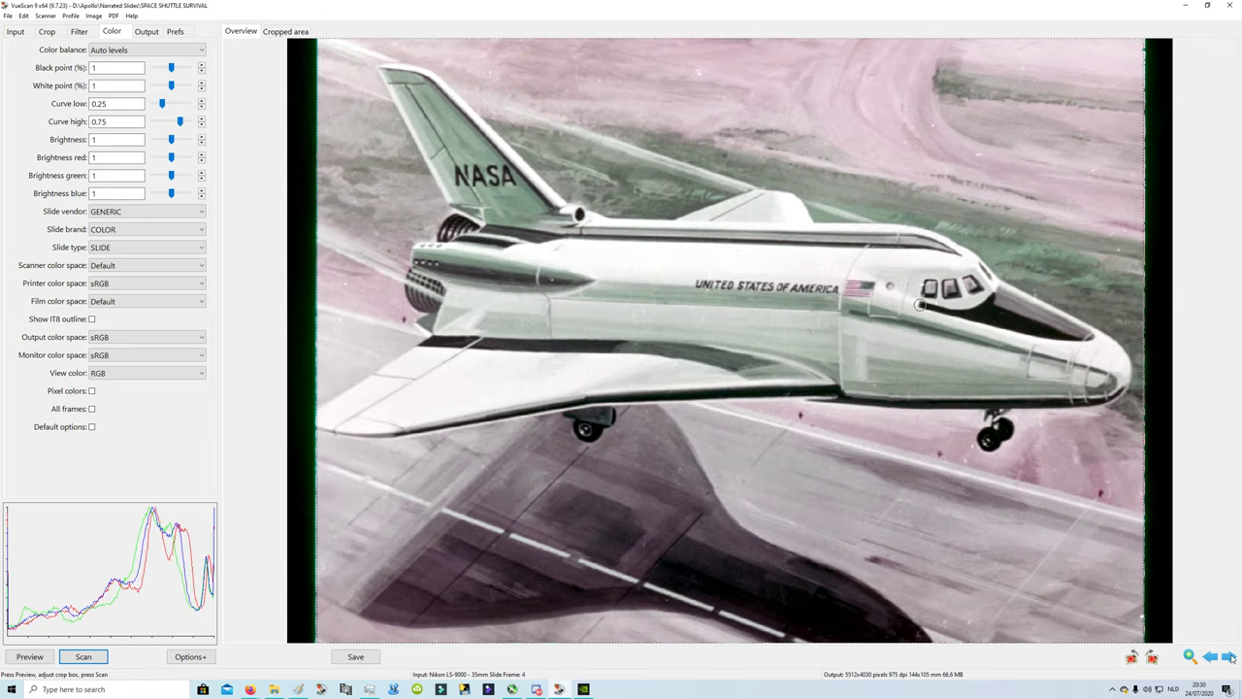
- On frame 4, try red brightness values of 0.925 and 0.001, and erase the trial entry
click(201, 161)
click(201, 161)
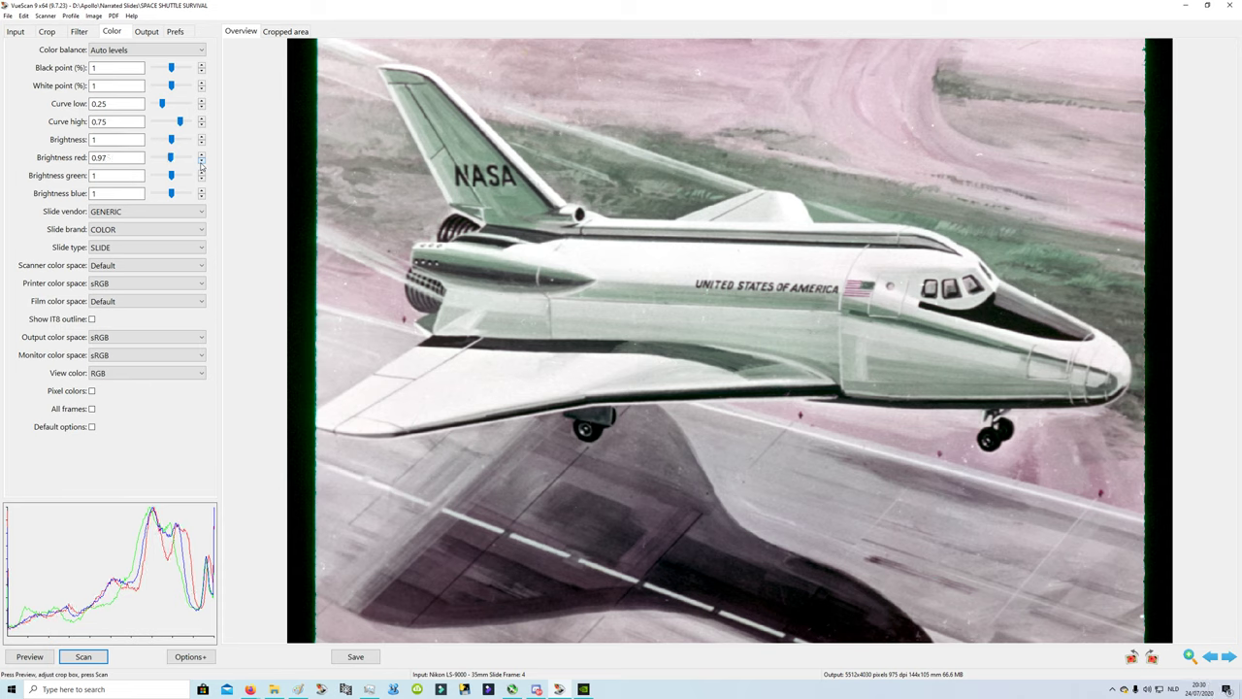
click(201, 161)
click(201, 161)
click(201, 161)
click(201, 161)
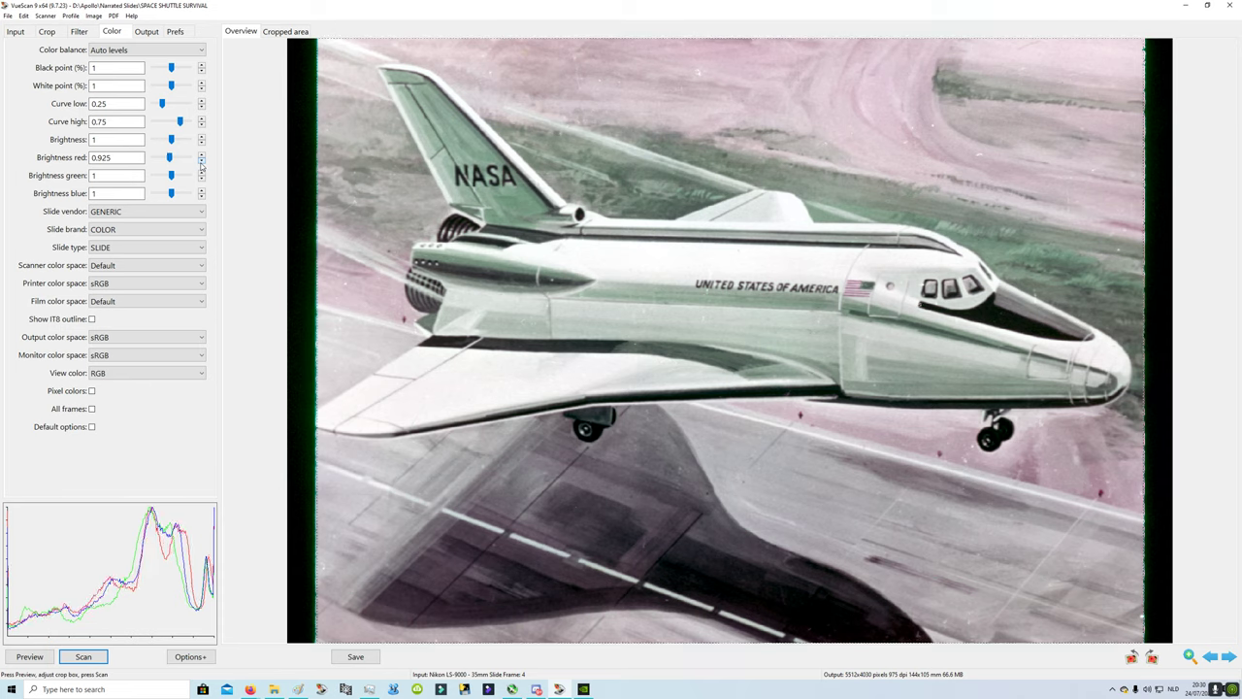
double_click(101, 157)
text(0.001)
key(BackSpace)
key(BackSpace)
key(BackSpace)
key(BackSpace)
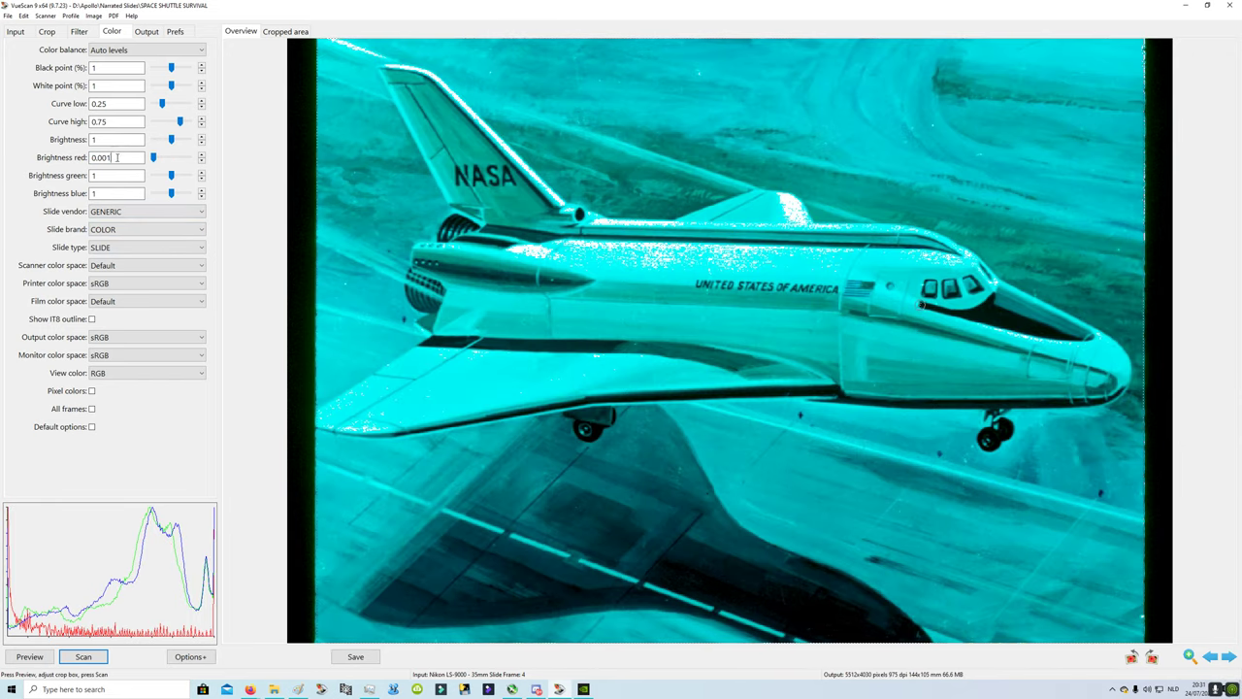
- Go forward to frame 5, scan the batch, and start a preview of the next batch of slides
click(1228, 657)
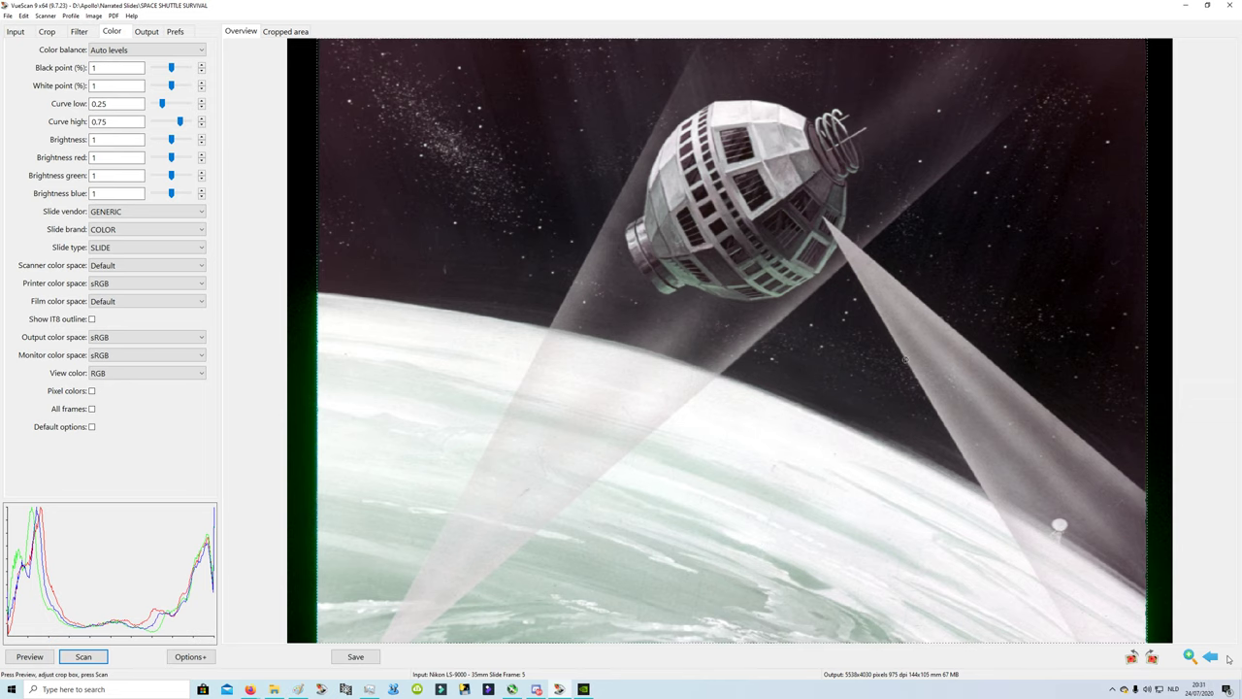
click(83, 657)
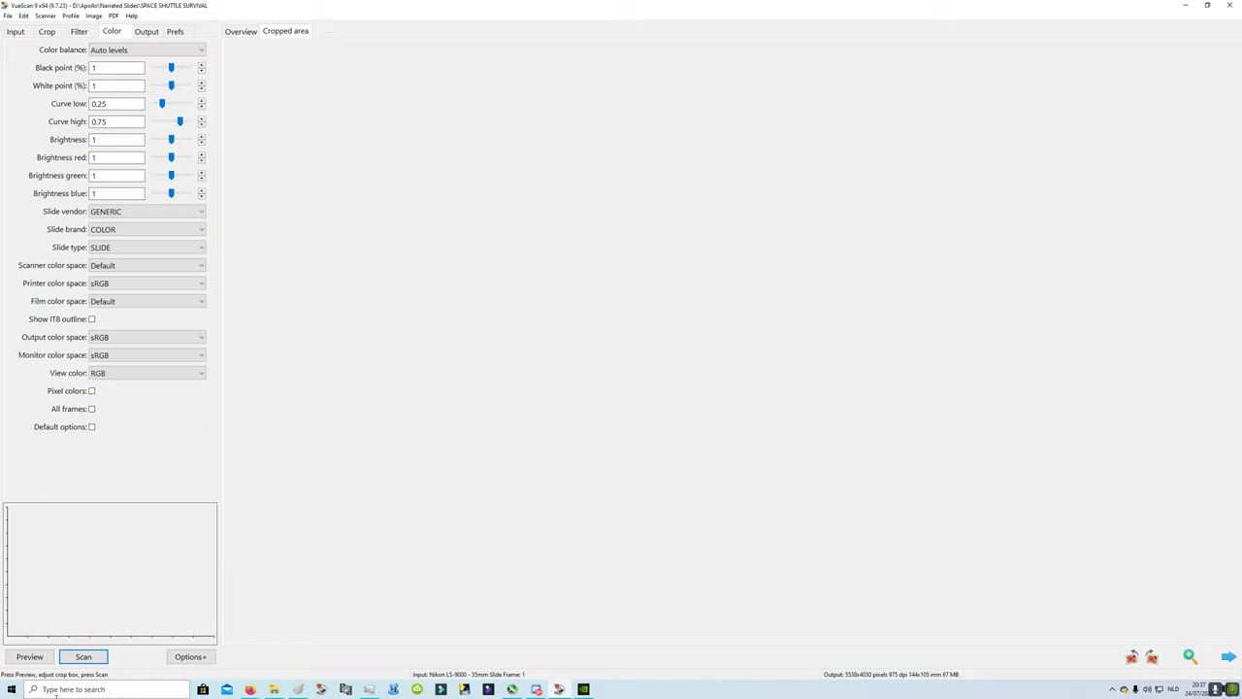
click(30, 657)
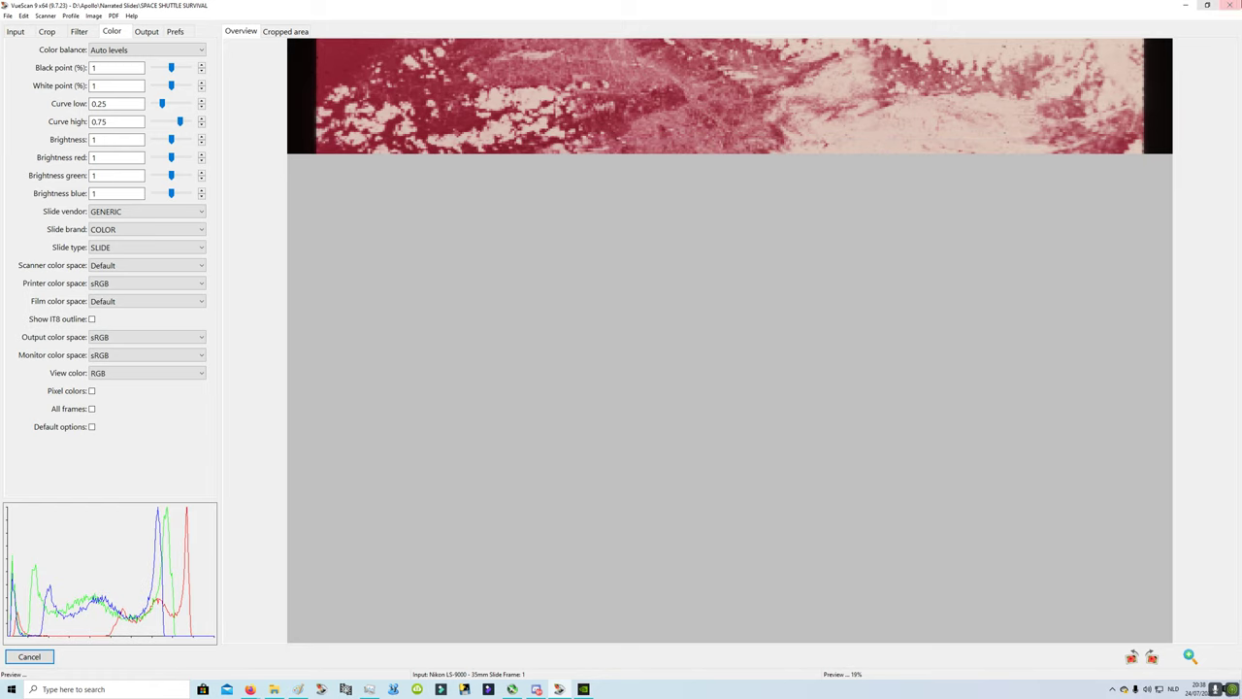
- Open the Windows microphone privacy settings from the microphone indicator and close them
click(1112, 689)
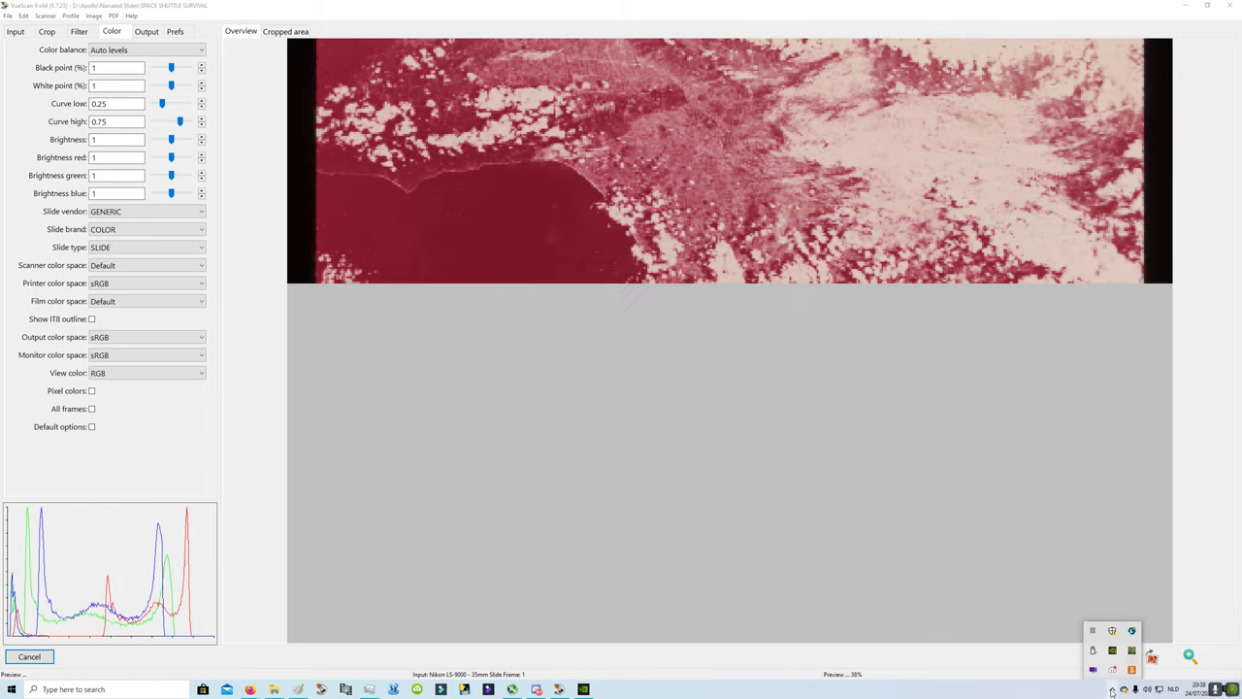
click(1137, 689)
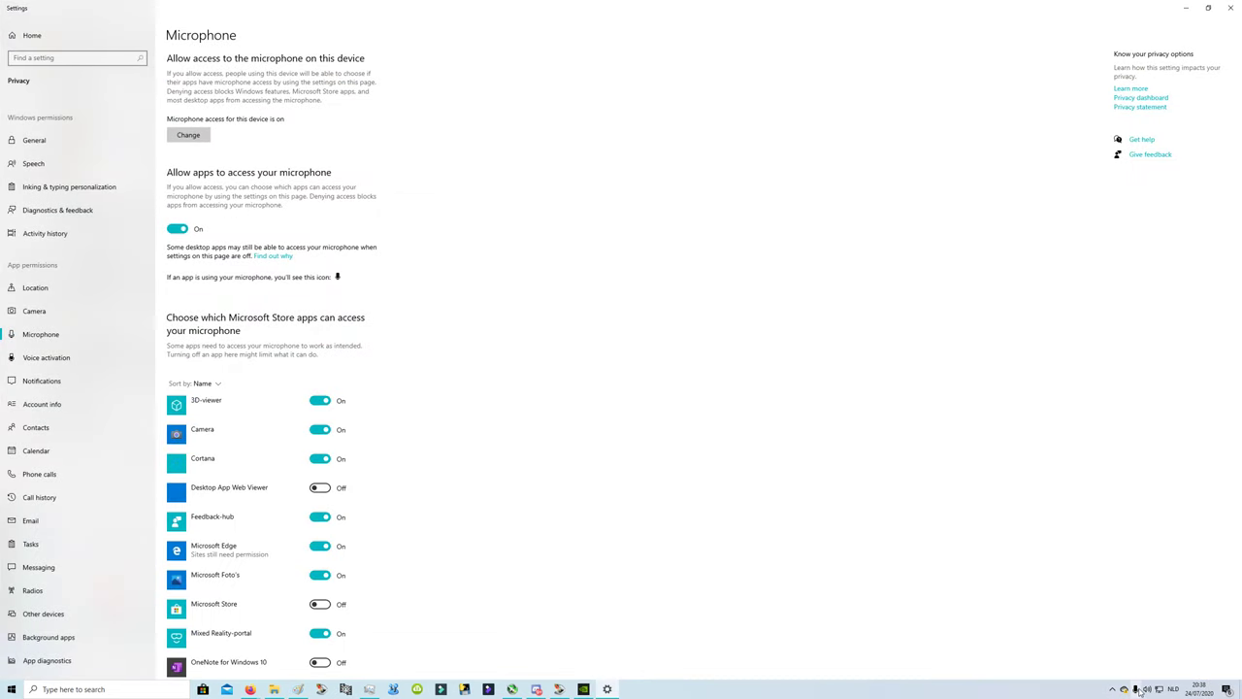
click(1231, 8)
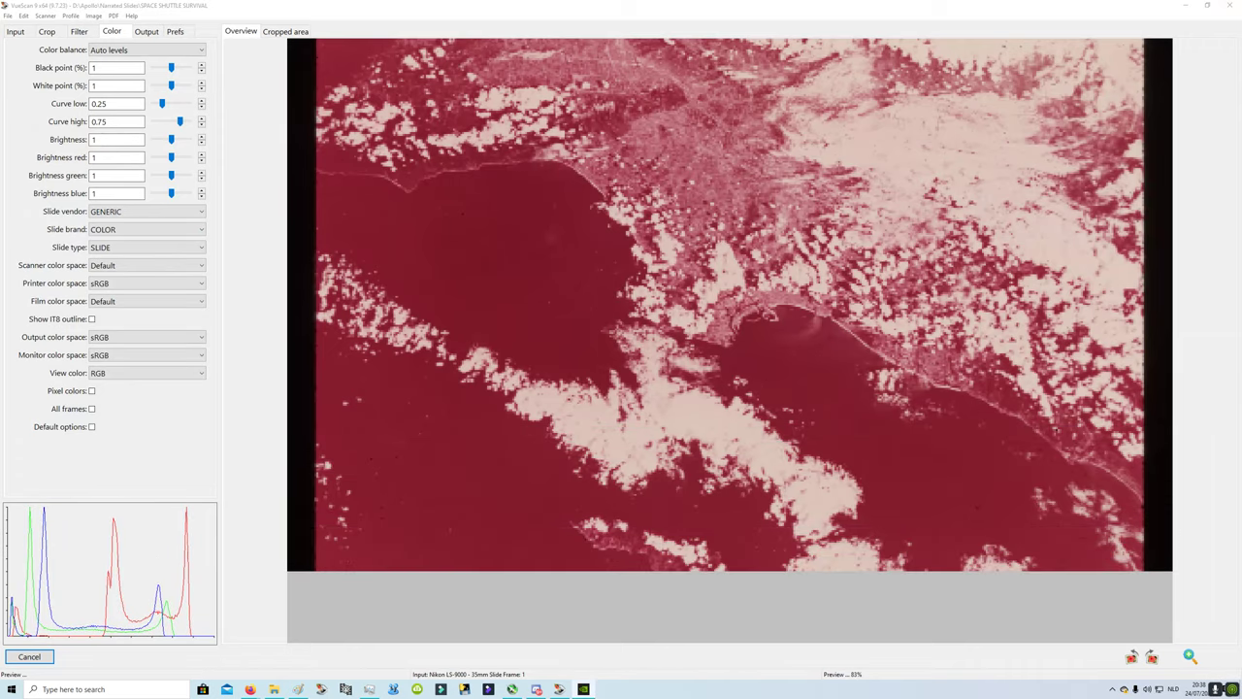
- Switch to the GeForce Experience overlay, set the microphone source to Microphone (USB MICROPHONE), and close the overlay
key(alt+z)
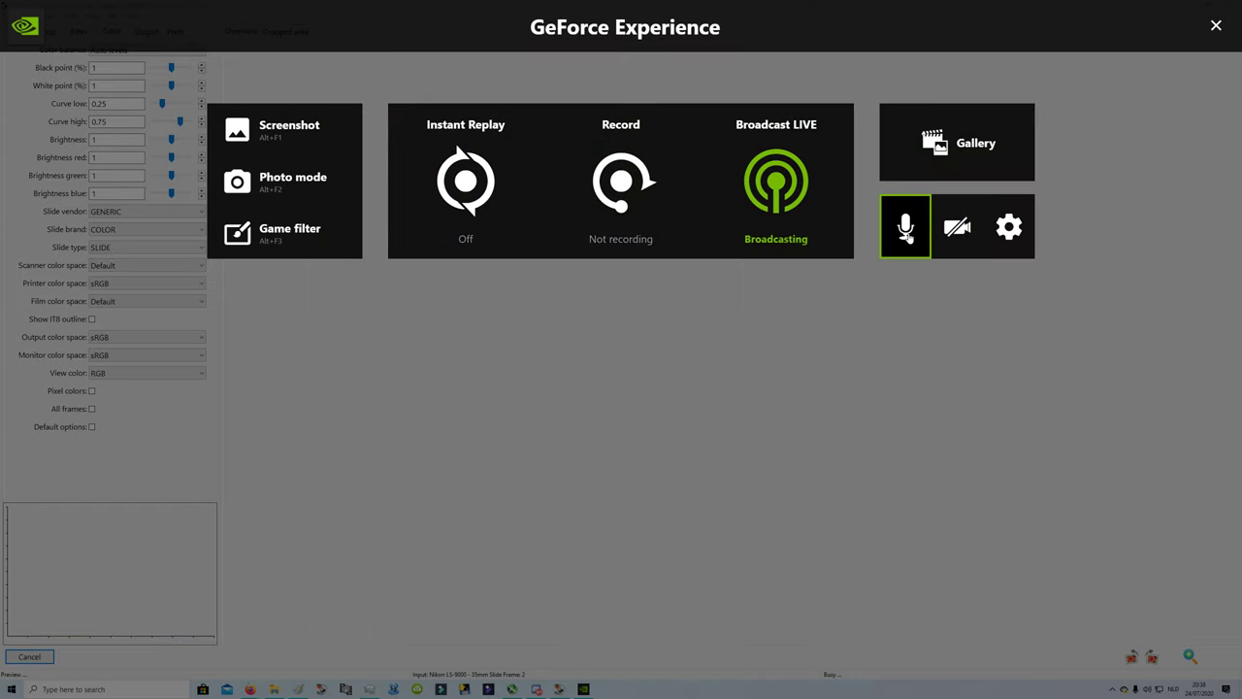
click(907, 231)
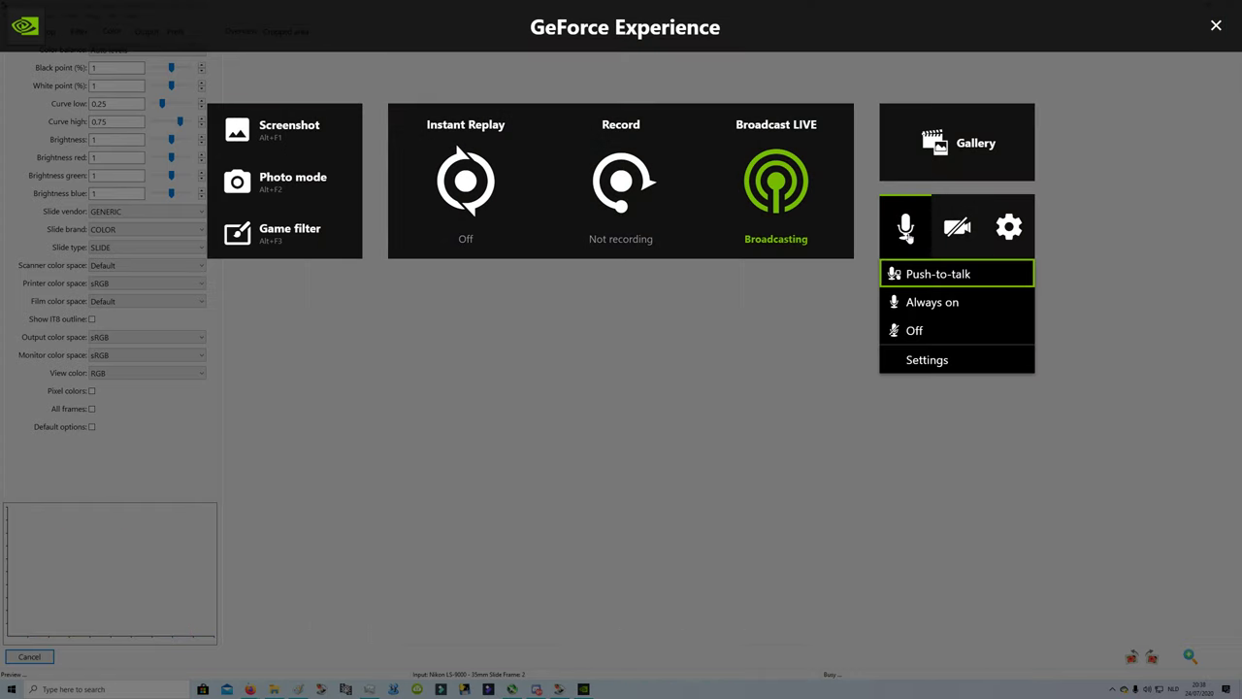
click(946, 370)
click(666, 262)
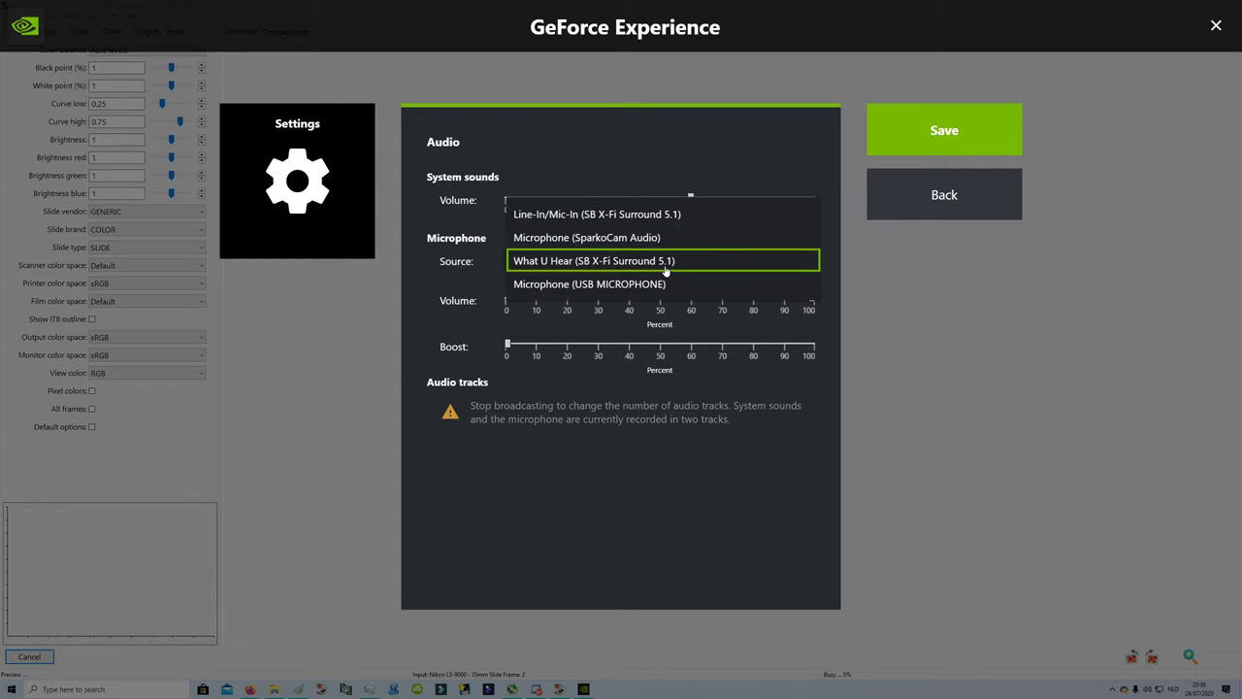
click(684, 154)
click(956, 198)
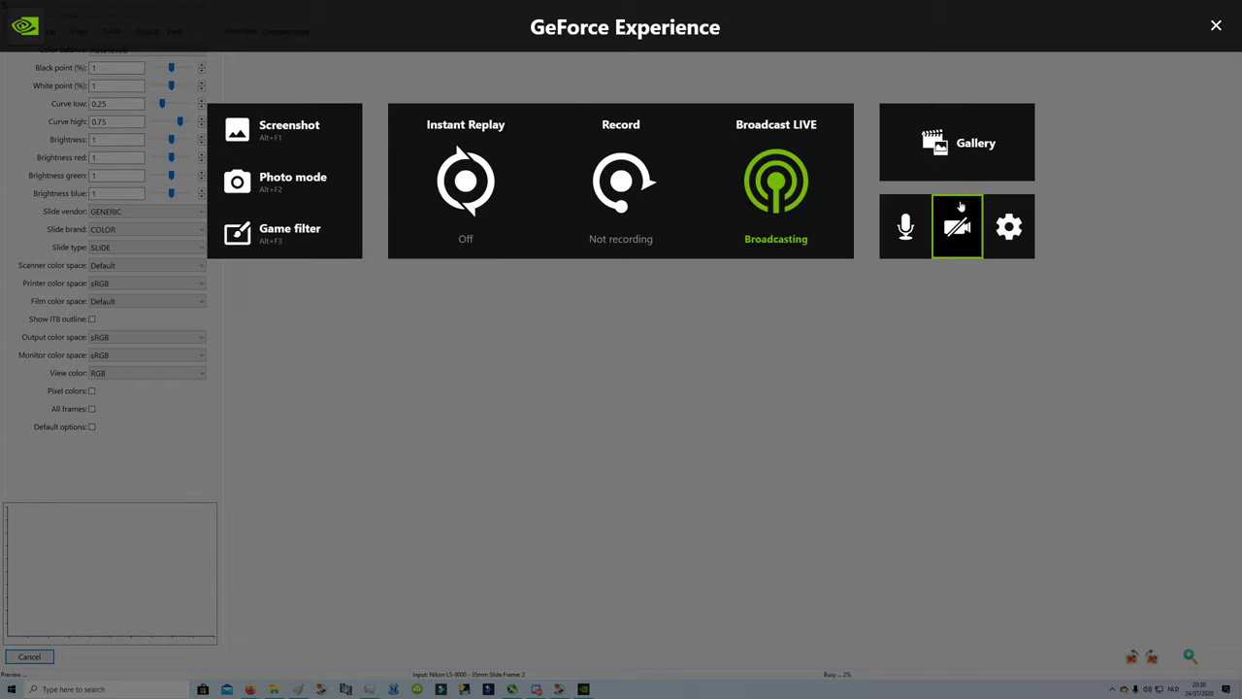
click(1219, 30)
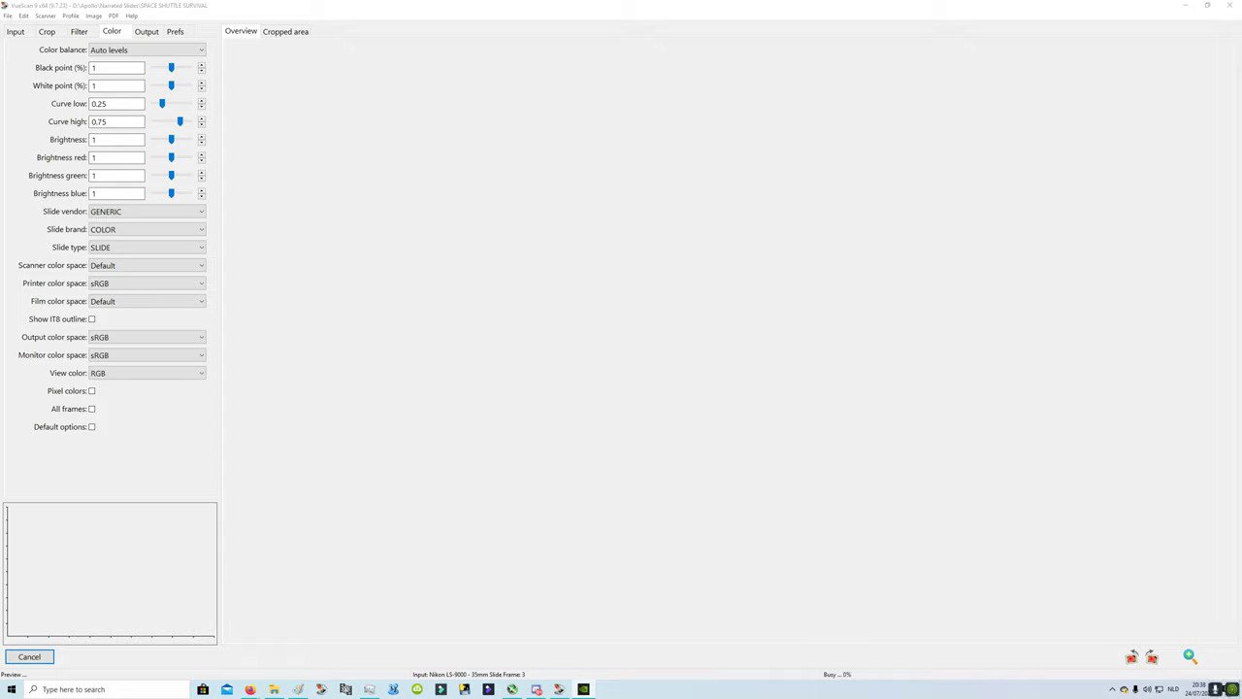
- Reopen the GeForce Experience overlay, save What U Hear (SB X-Fi Surround 5.1) as the microphone source, and close it
key(alt+z)
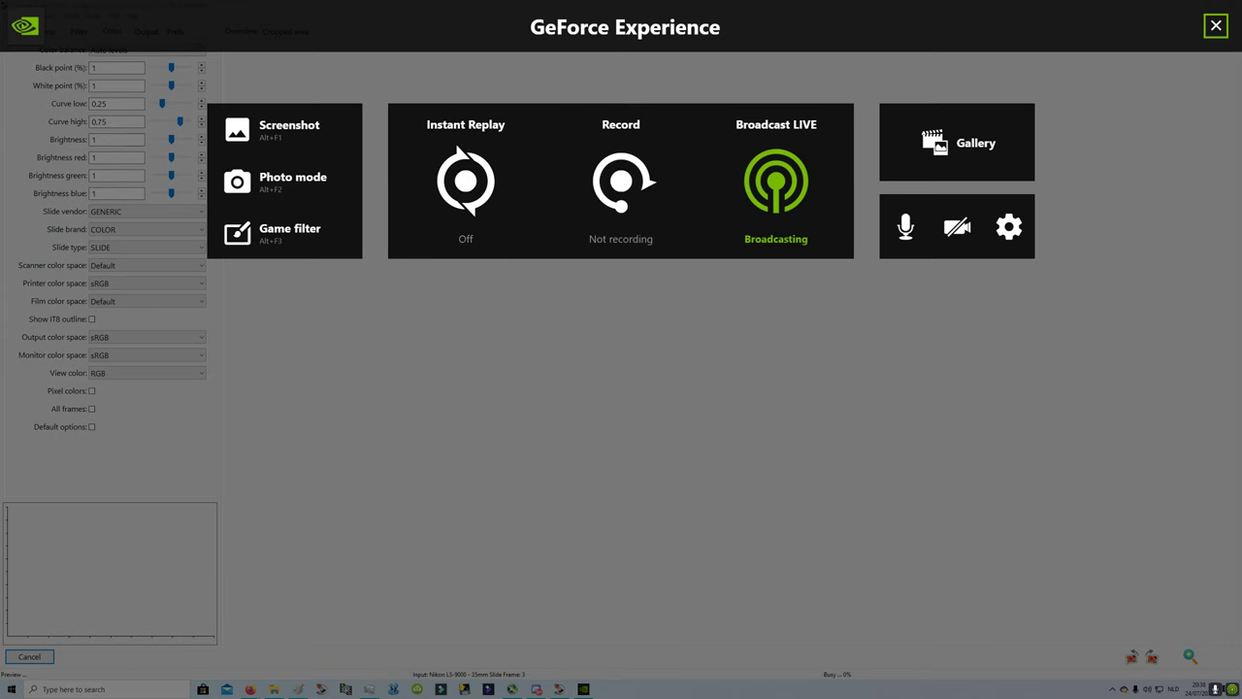
click(1004, 229)
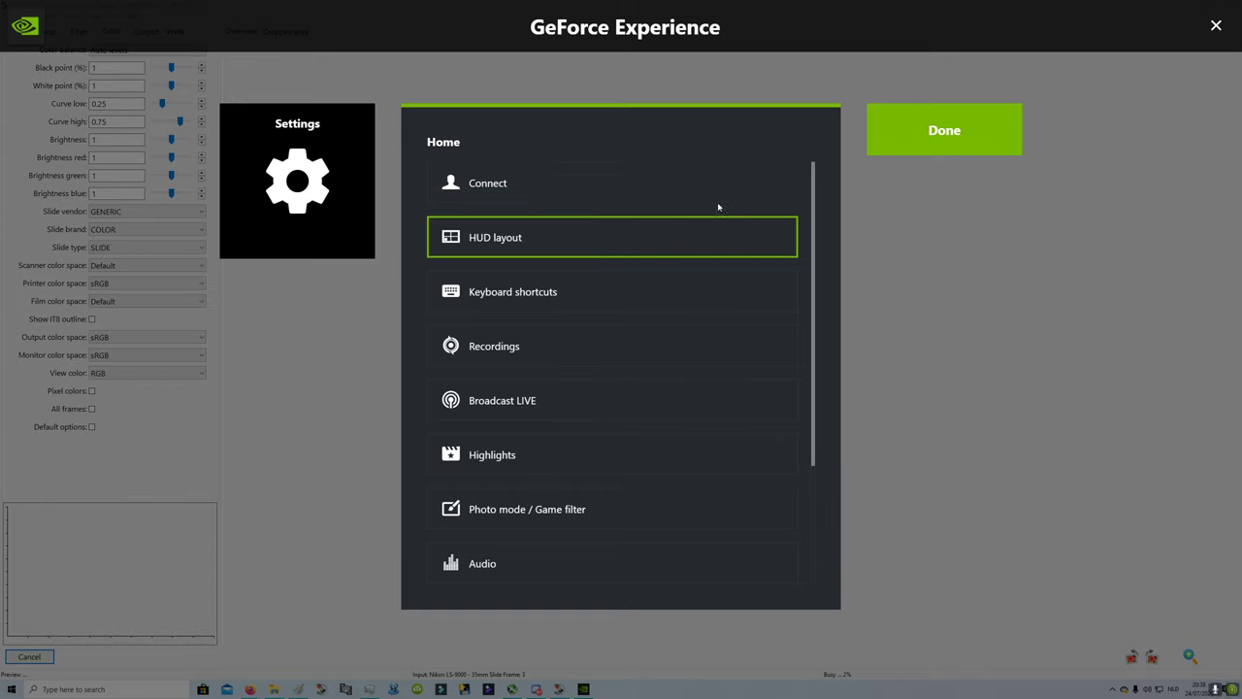
click(1005, 138)
click(906, 227)
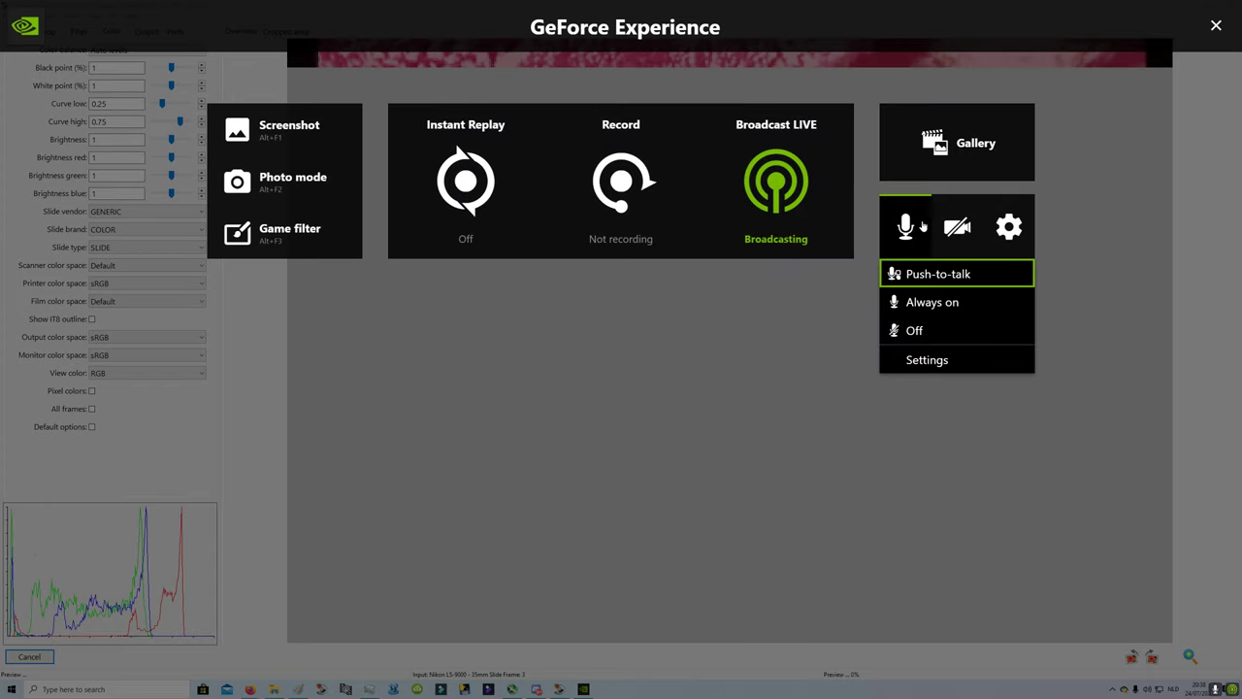
click(670, 245)
click(723, 248)
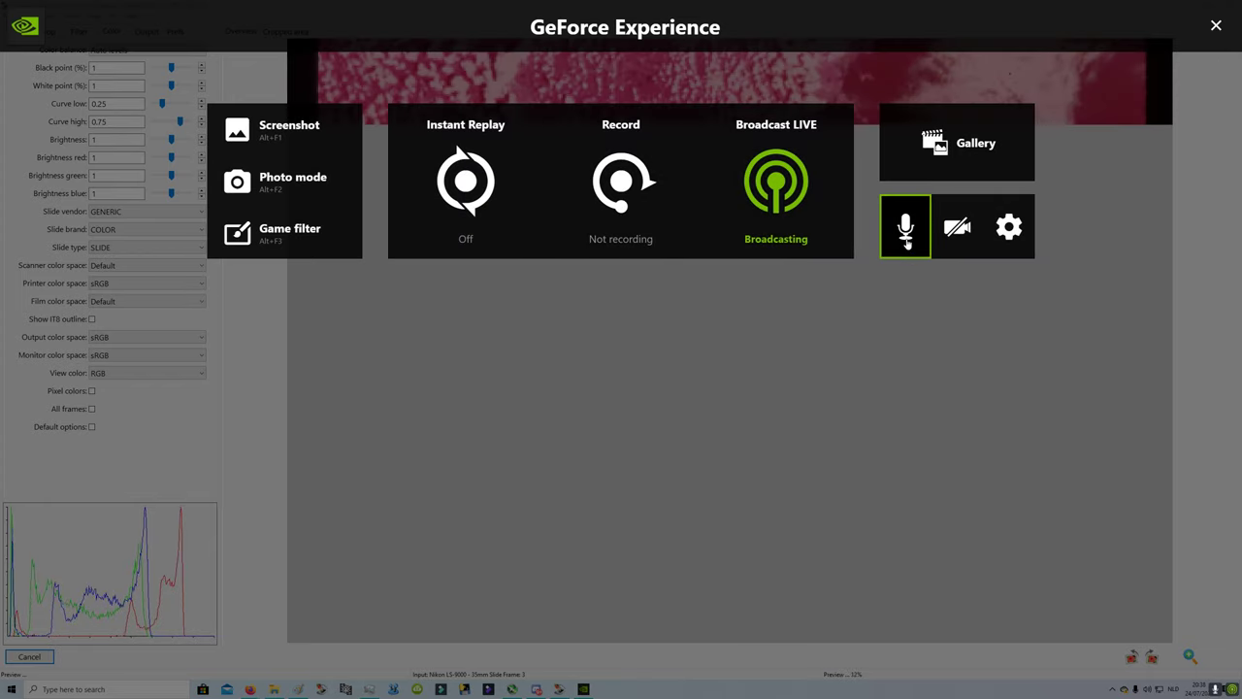
click(905, 227)
click(927, 359)
click(626, 261)
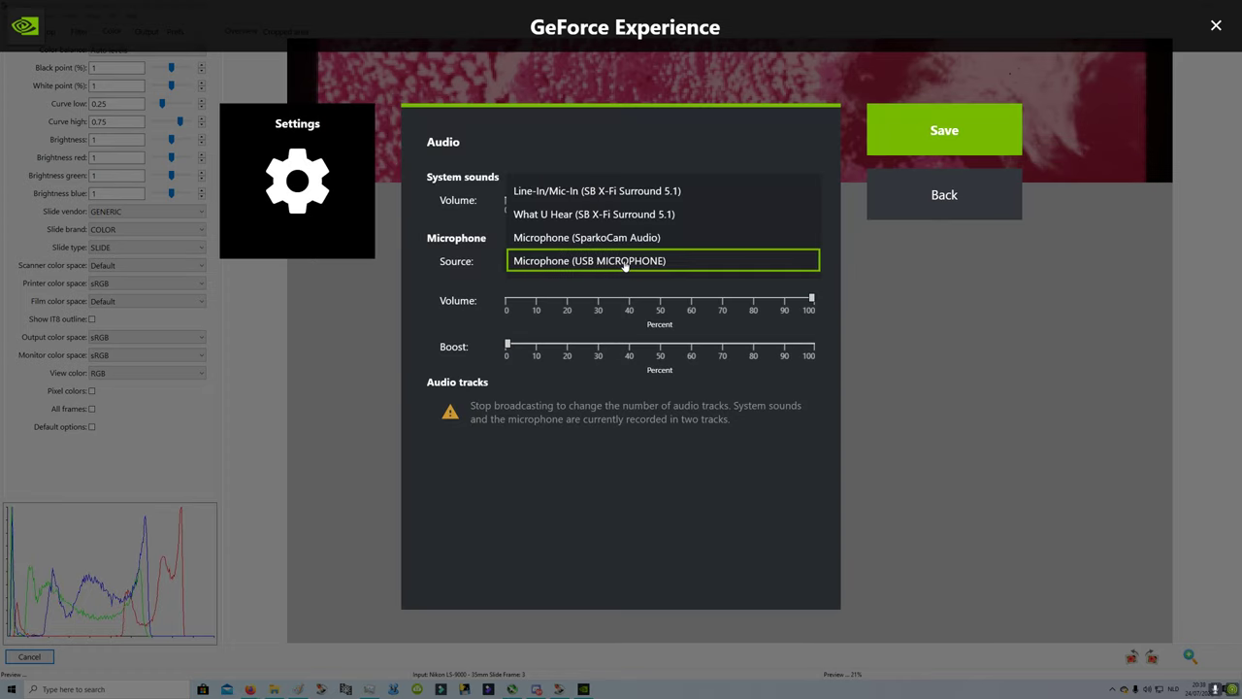
click(602, 214)
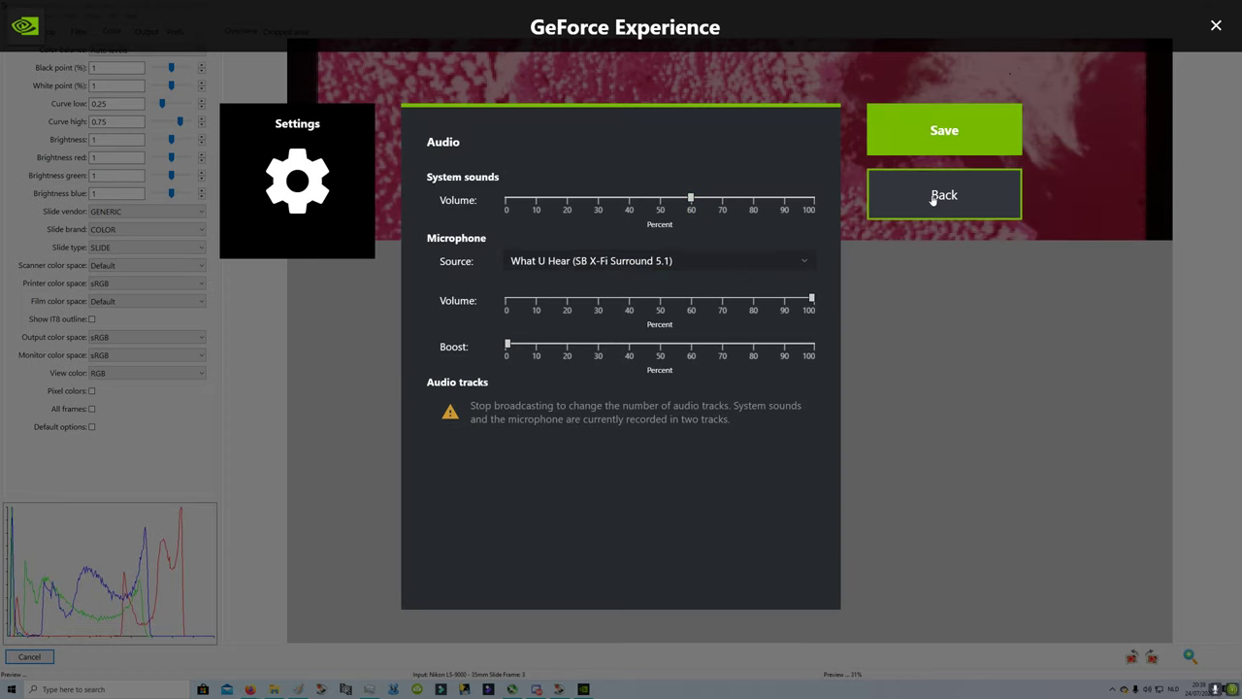
click(947, 152)
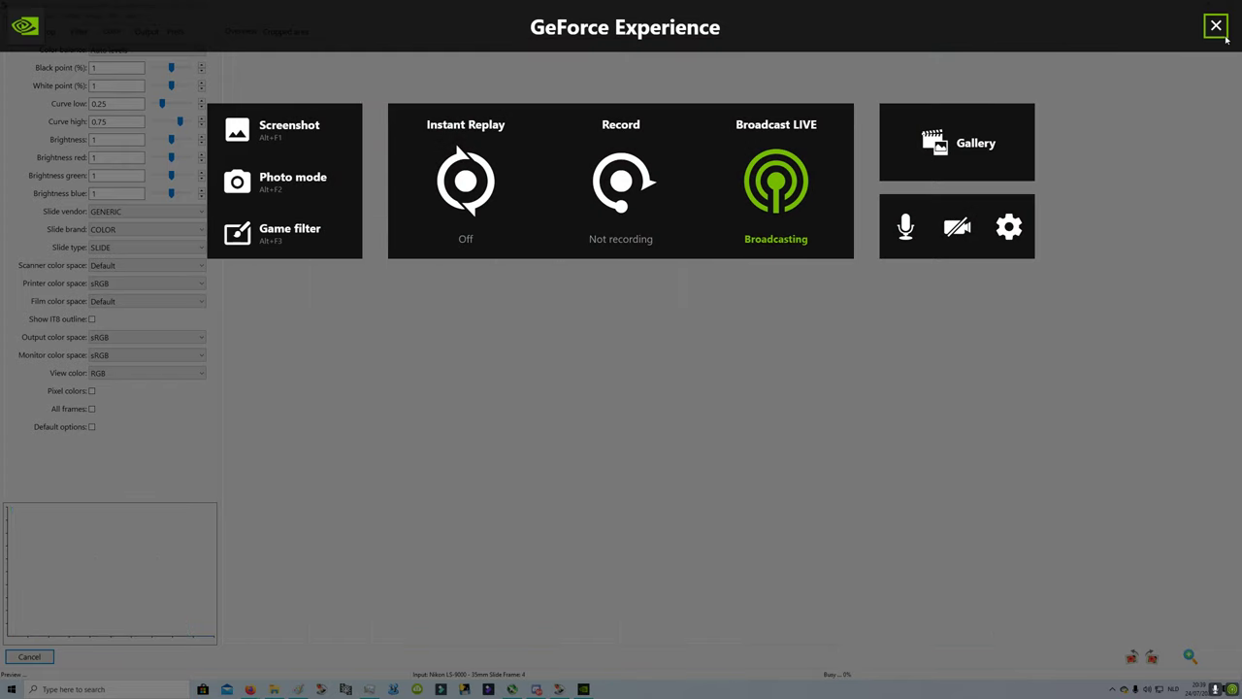
click(1217, 26)
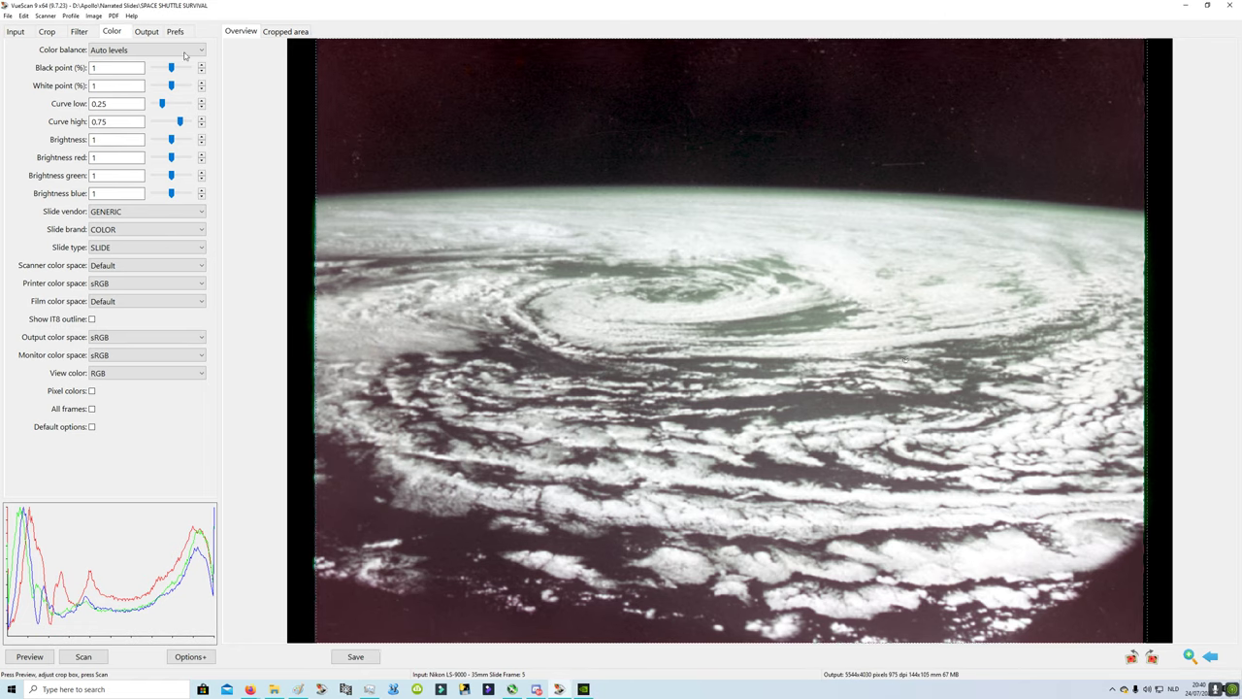
- On frame 5 of the new preview, lower the red brightness to 0.97
click(146, 32)
click(114, 33)
click(202, 161)
click(202, 162)
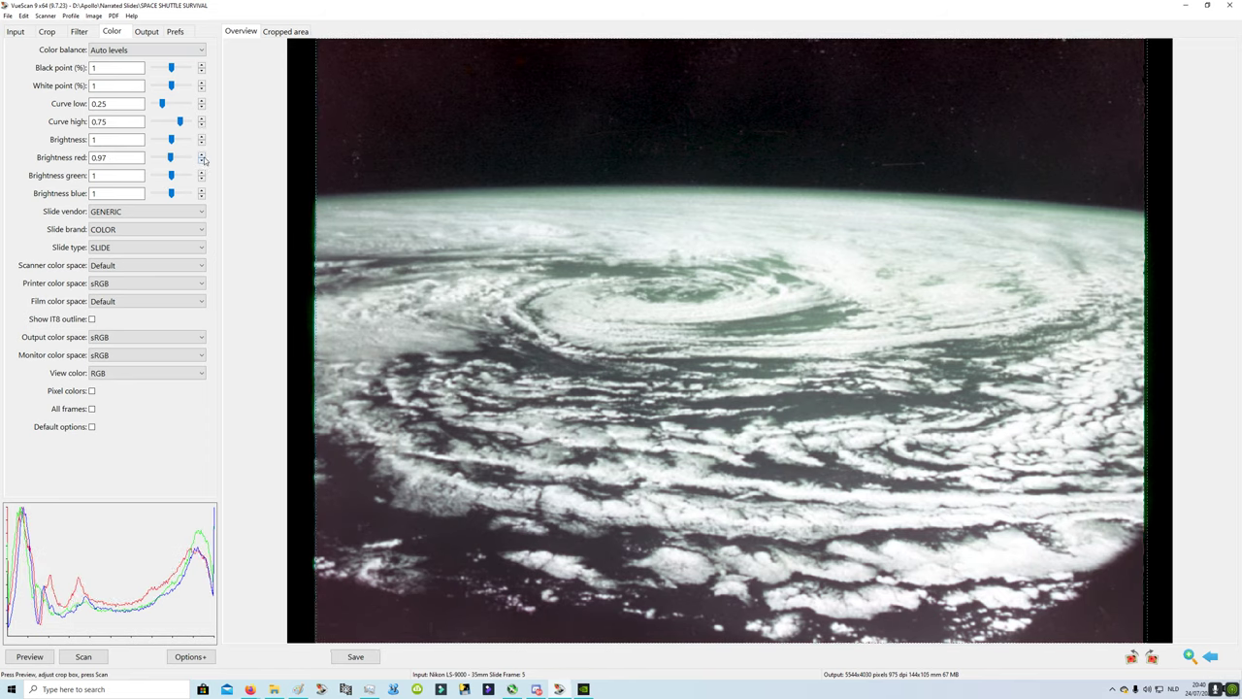
- Reset frame 5's red brightness to 1 and raise the green brightness of frames 5 and 4 to 1.06
click(202, 153)
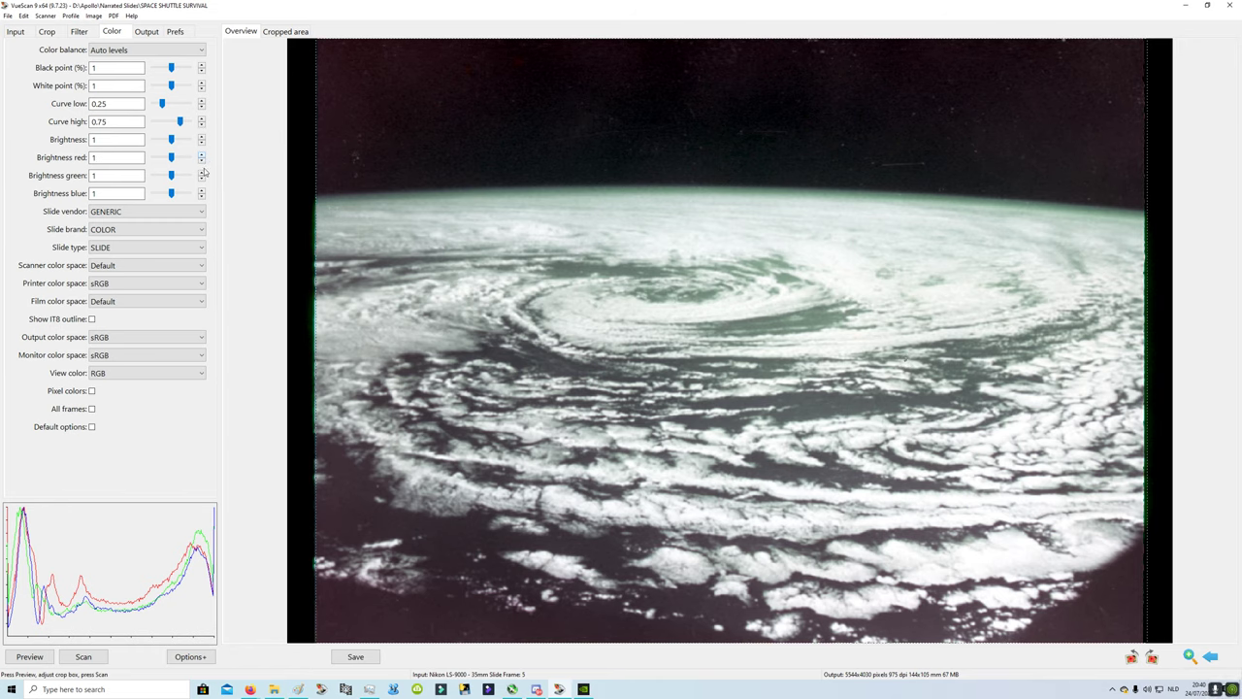
click(202, 172)
click(202, 172)
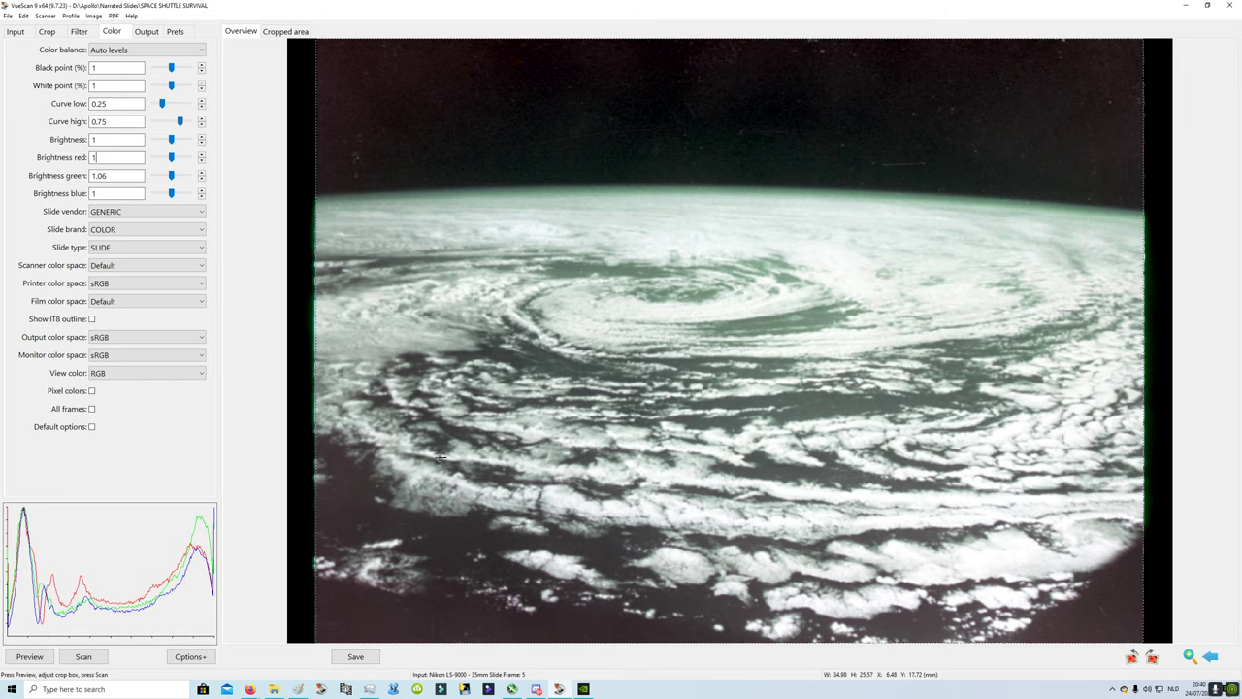
click(1210, 658)
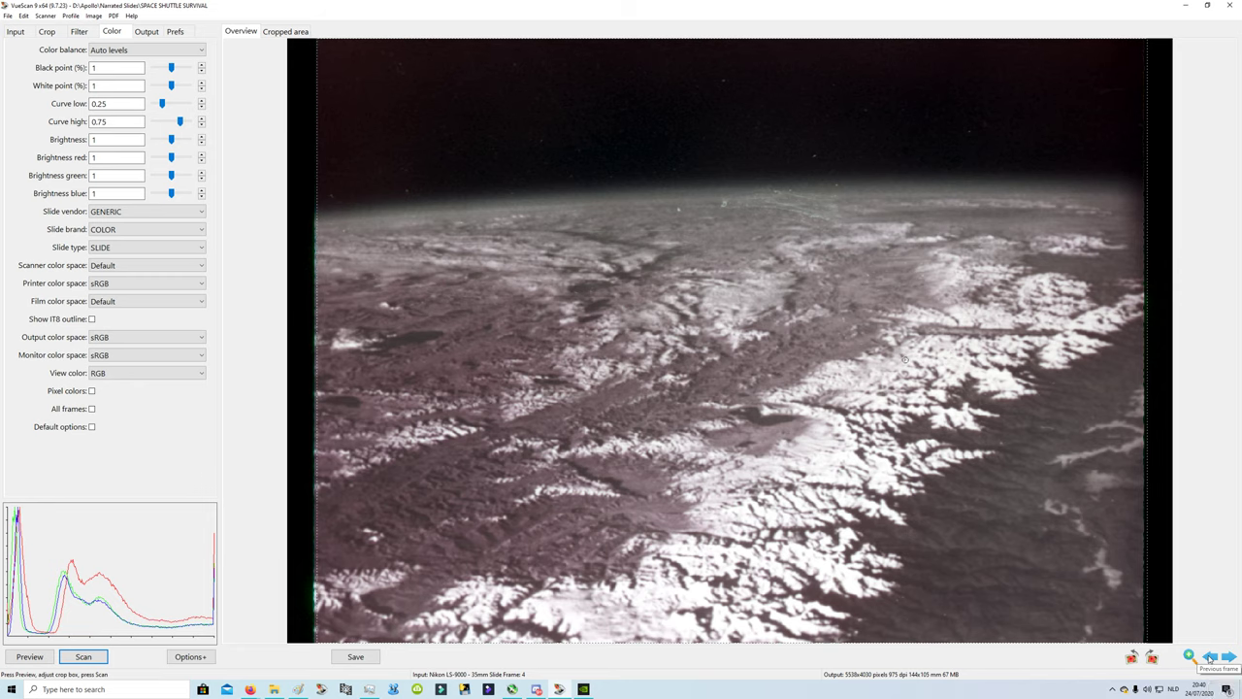
click(203, 176)
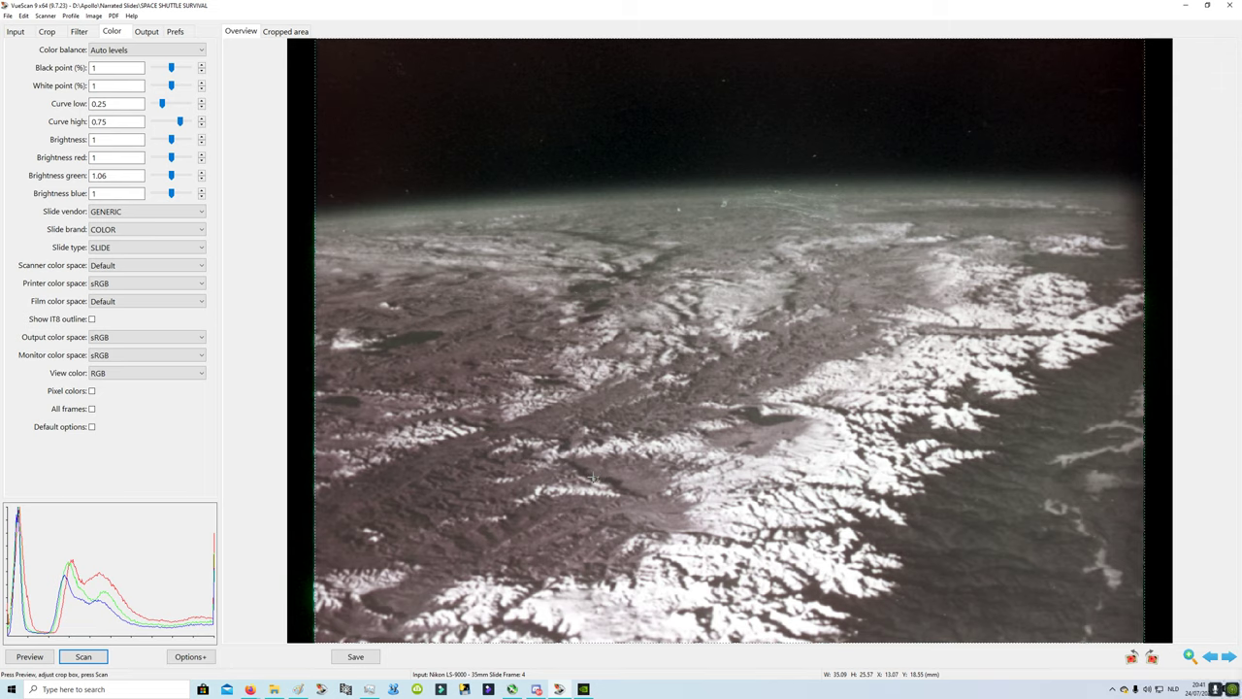
- On frame 3, switch Restore fading off to compare the colors, switch it back on, and return to the color settings
click(1211, 657)
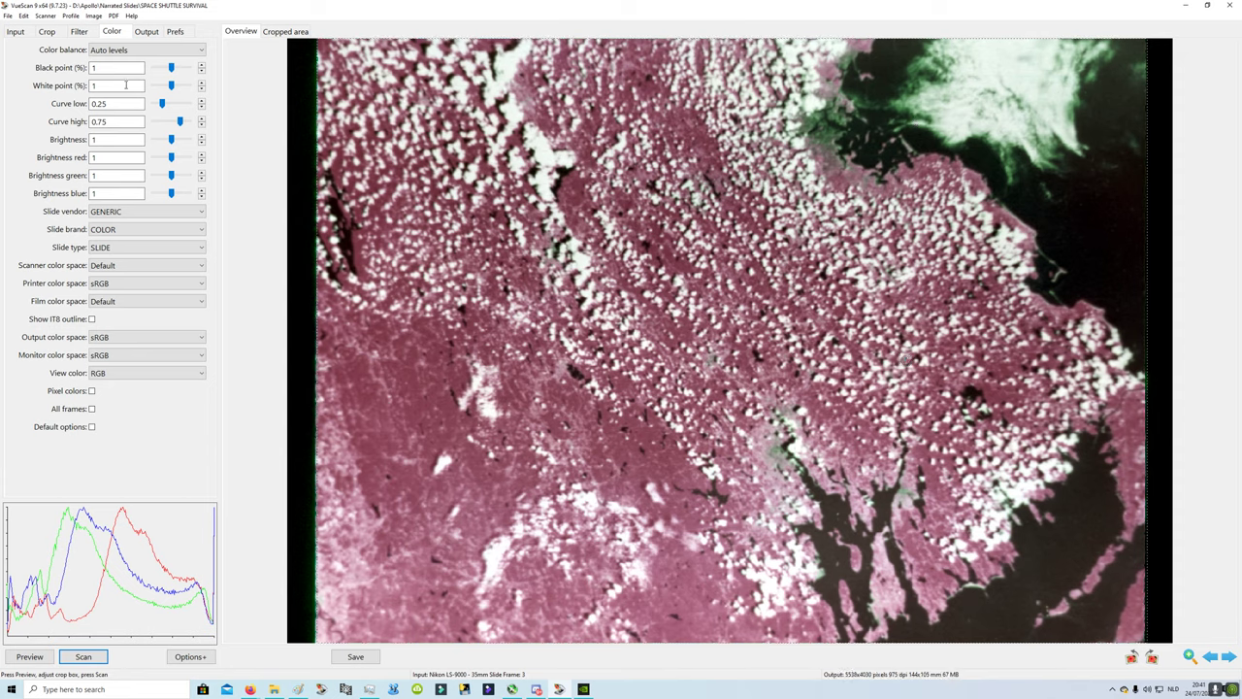
click(79, 31)
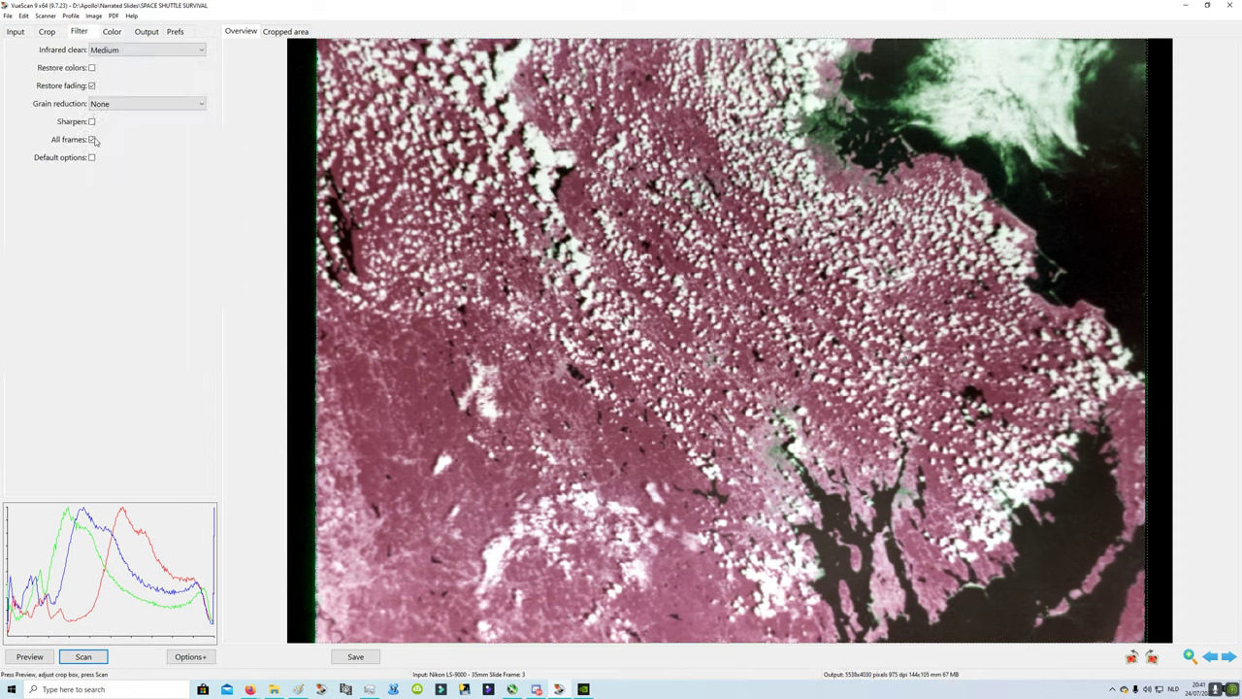
click(92, 86)
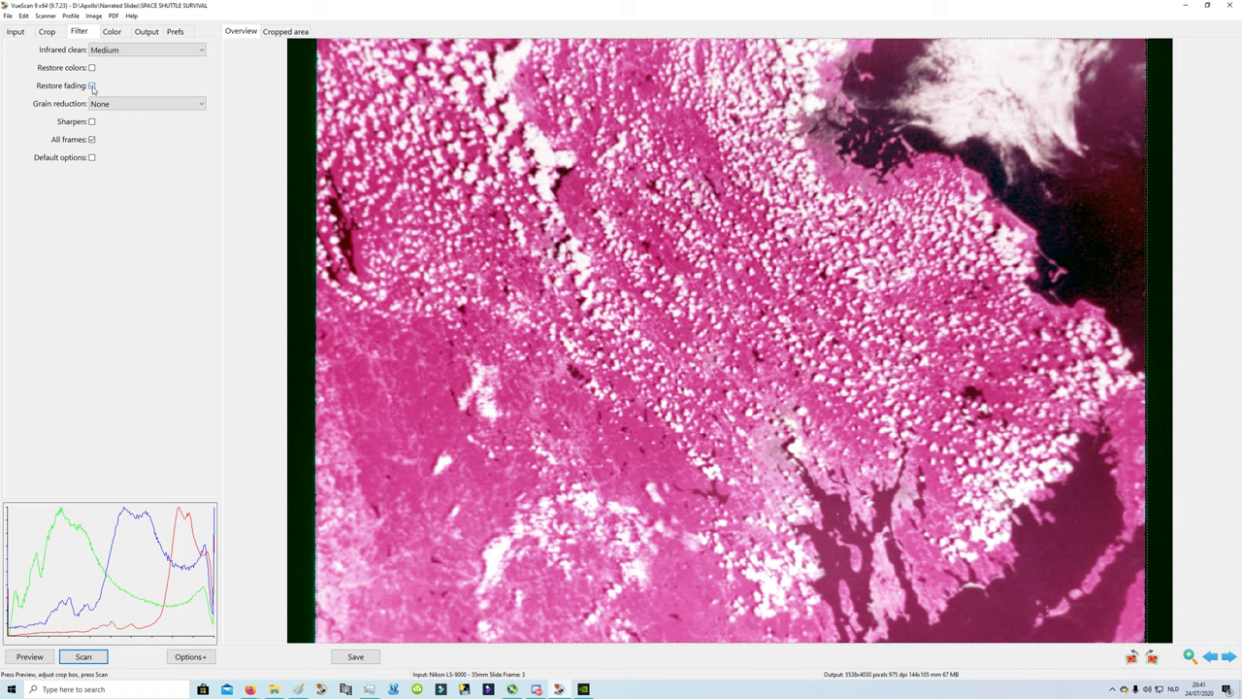
click(92, 86)
click(112, 31)
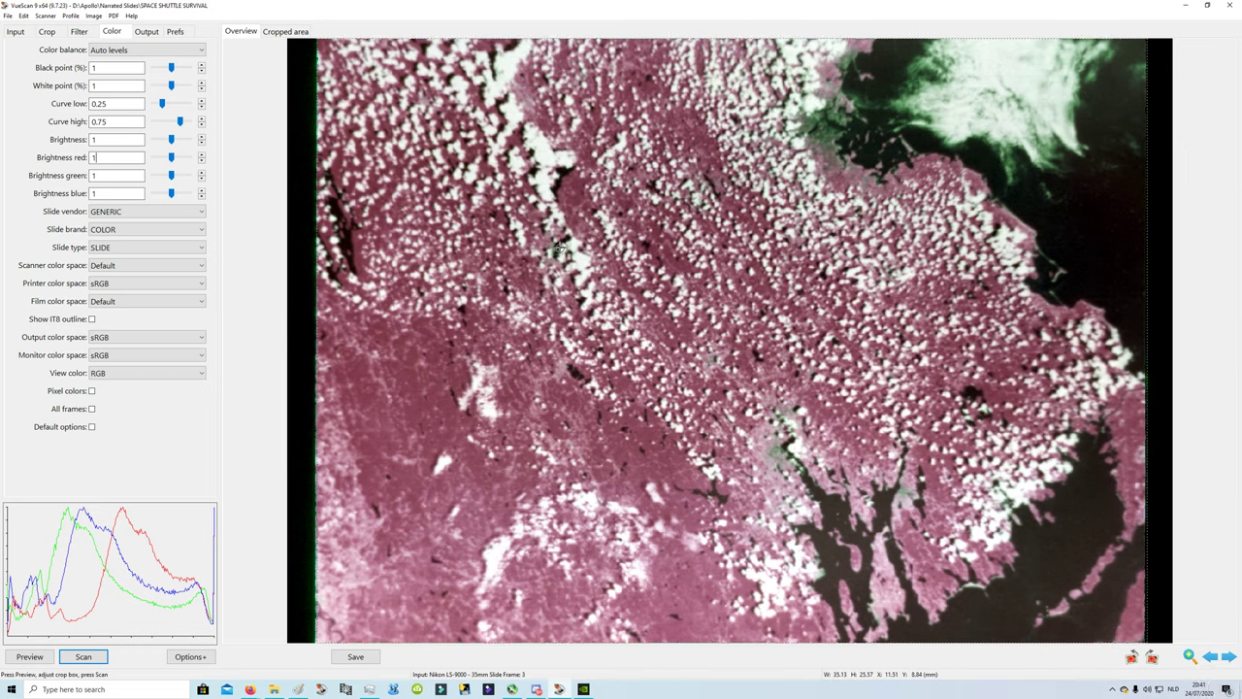
- Go back through frame 2 to frame 1 and lower its red brightness to 0.985
click(1208, 657)
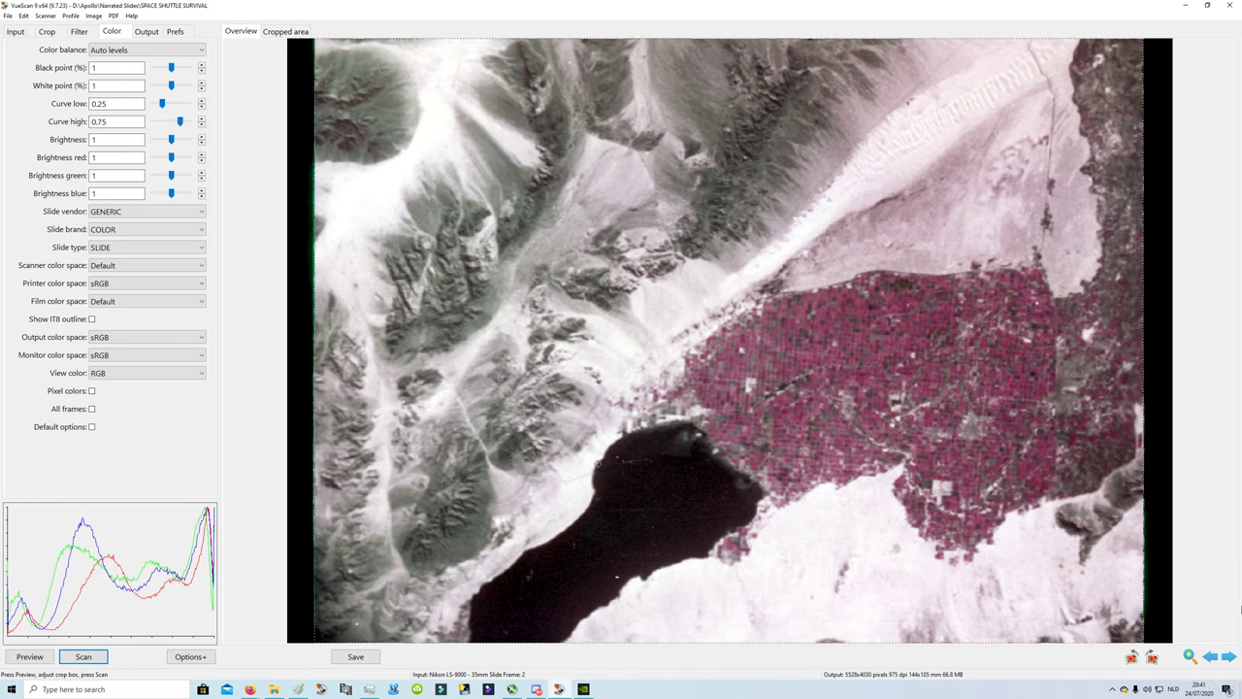
click(1209, 658)
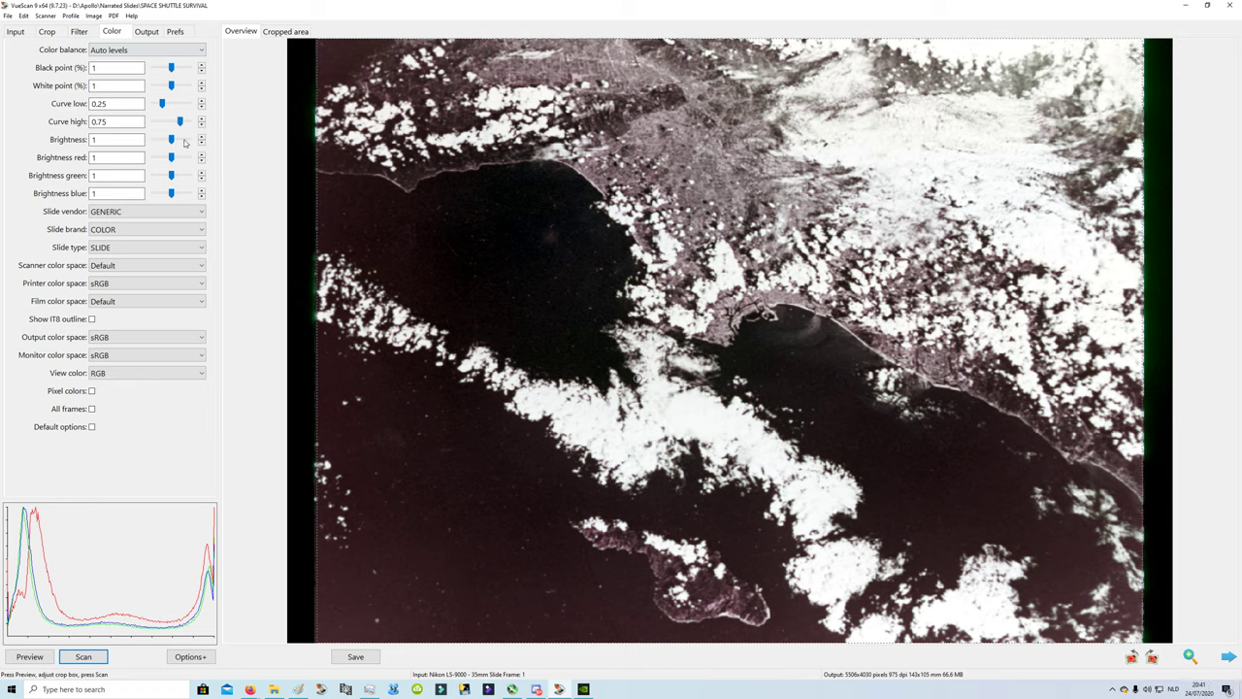
click(201, 161)
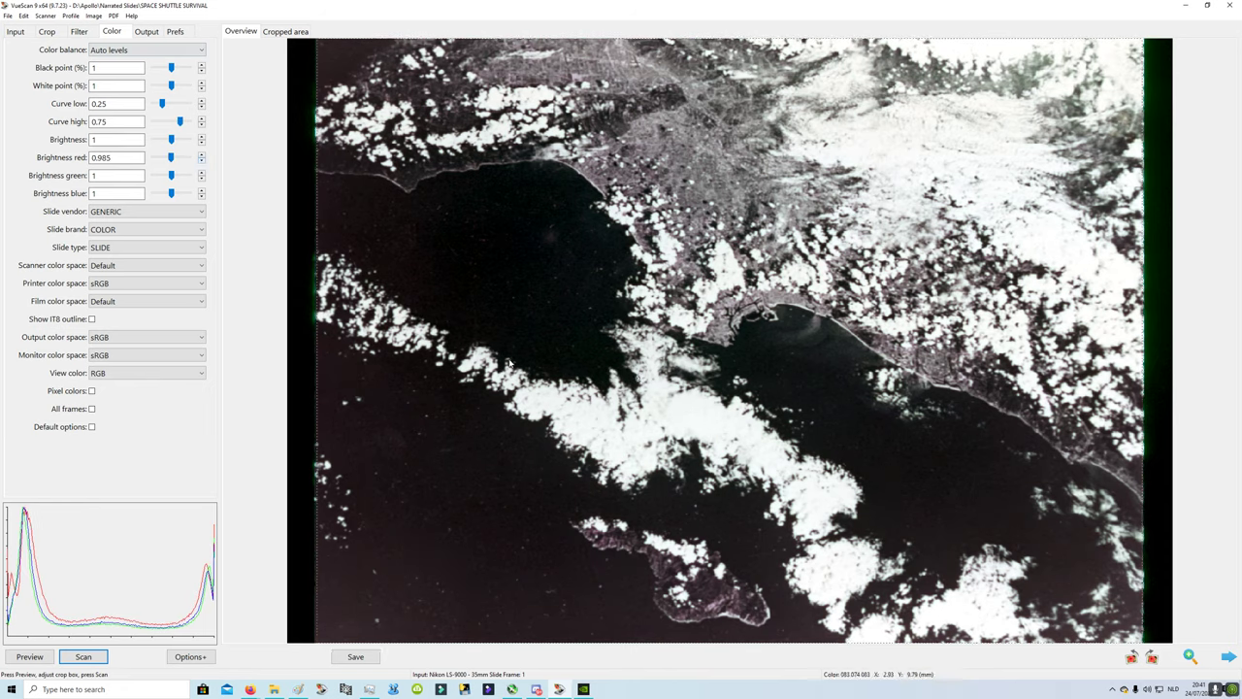
- Review the previews of the remaining frames up to frame 5 and start the batch scan
click(1228, 658)
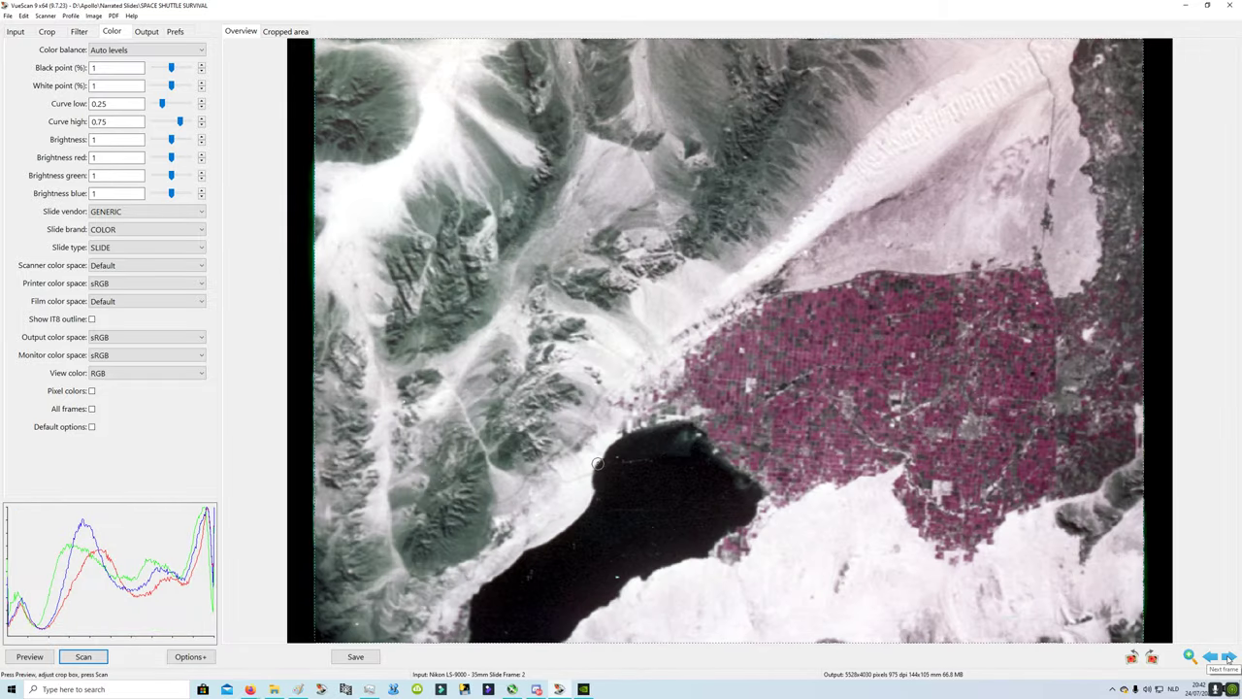
click(1228, 658)
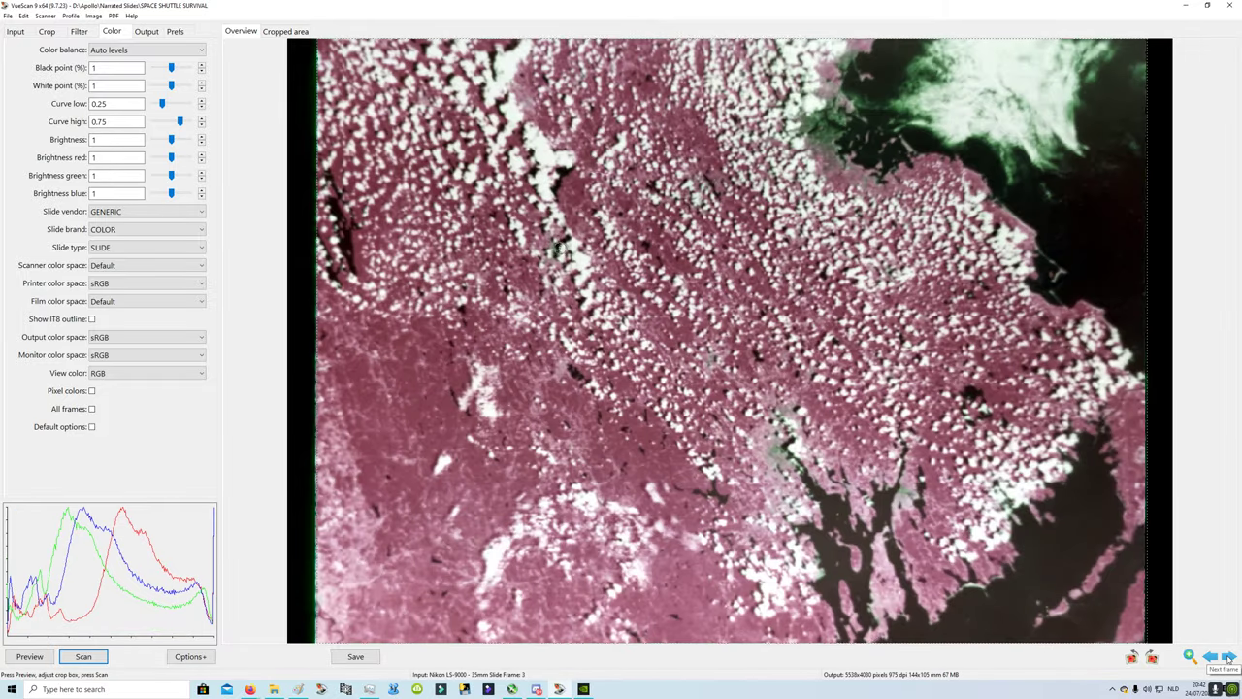
click(1228, 658)
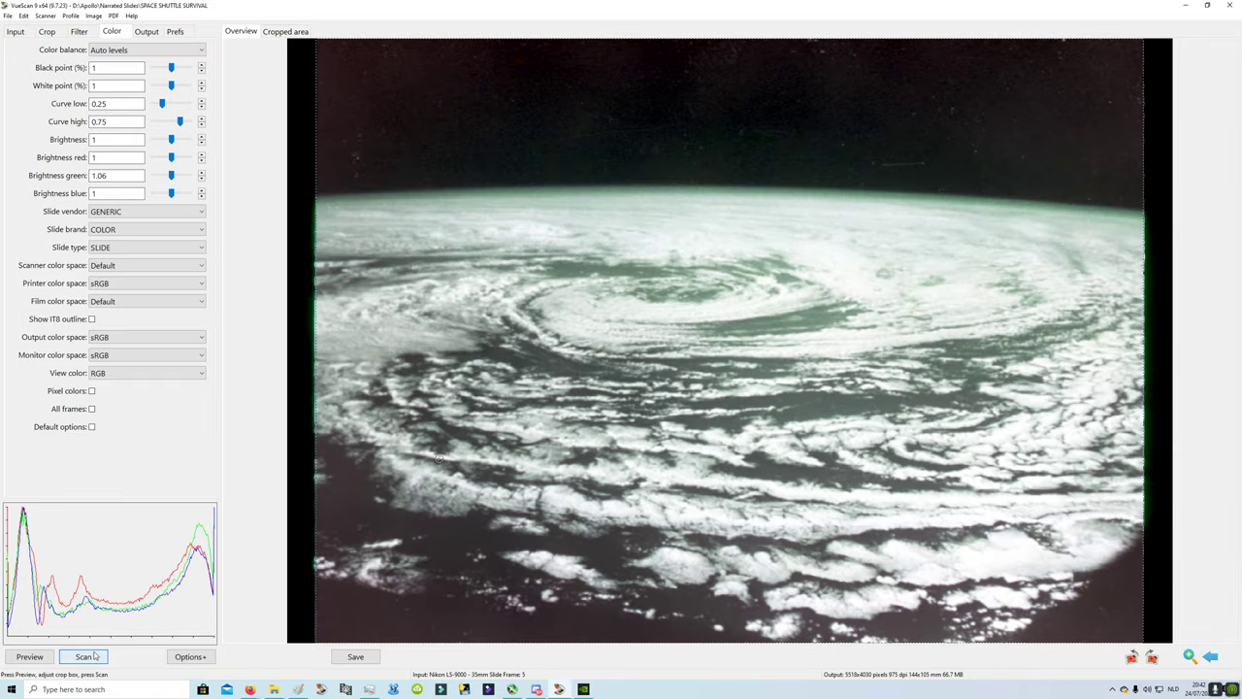
click(88, 656)
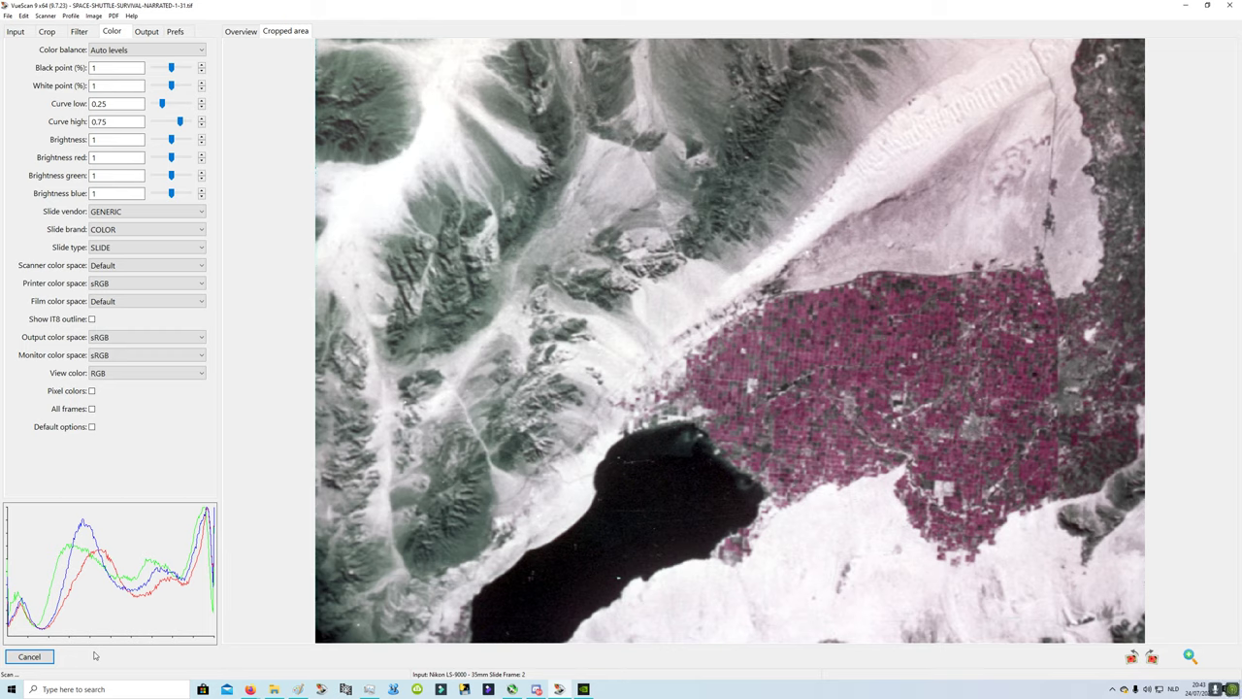
key(super)
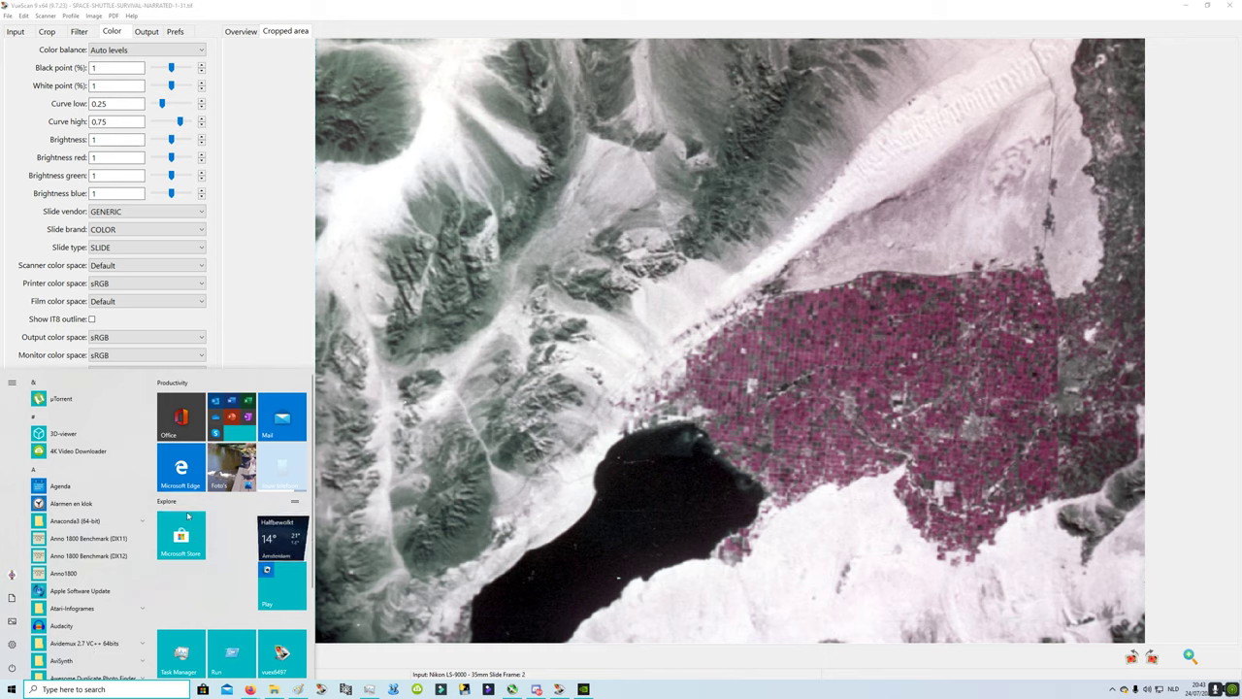
click(770, 666)
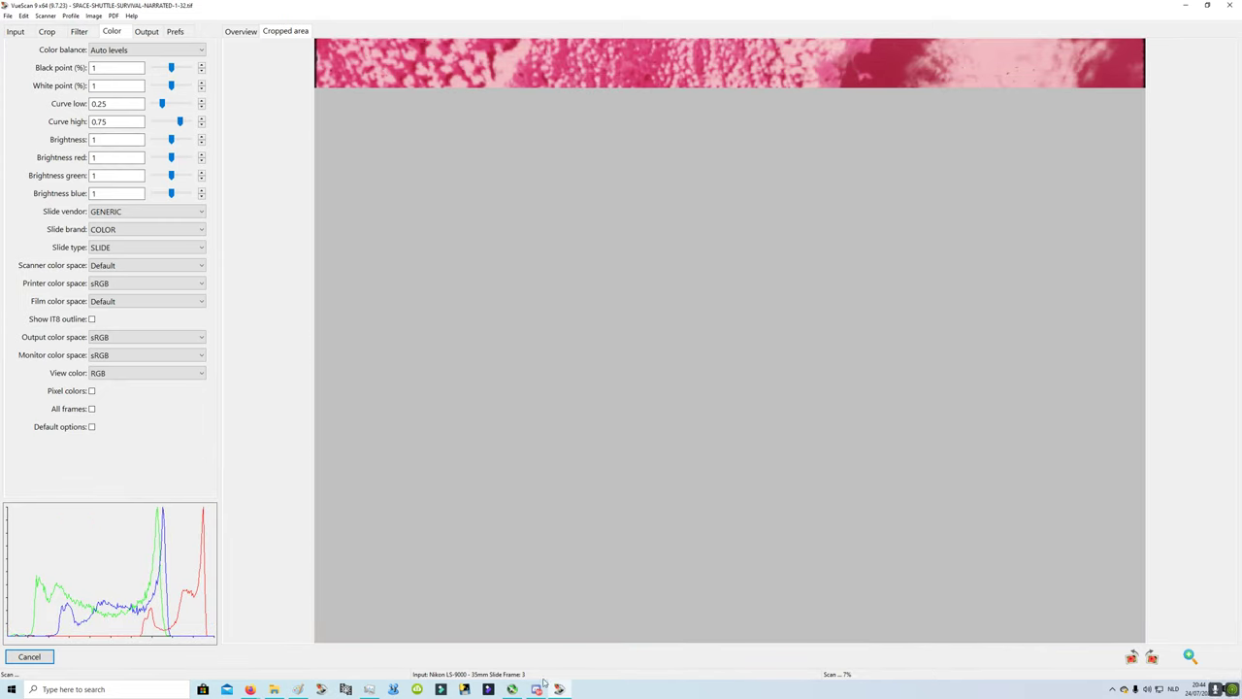
- While the scan runs, check the Windows microphone privacy settings and close them
click(1136, 690)
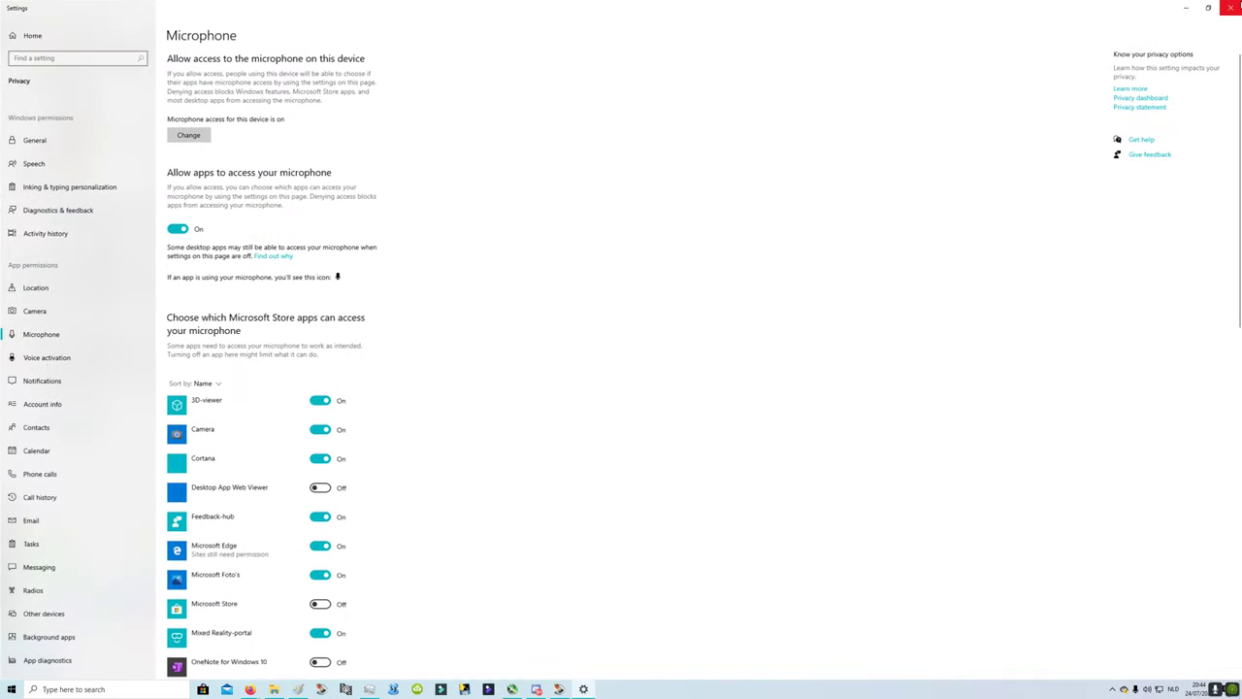
key(alt+F4)
right_click(1089, 690)
key(Escape)
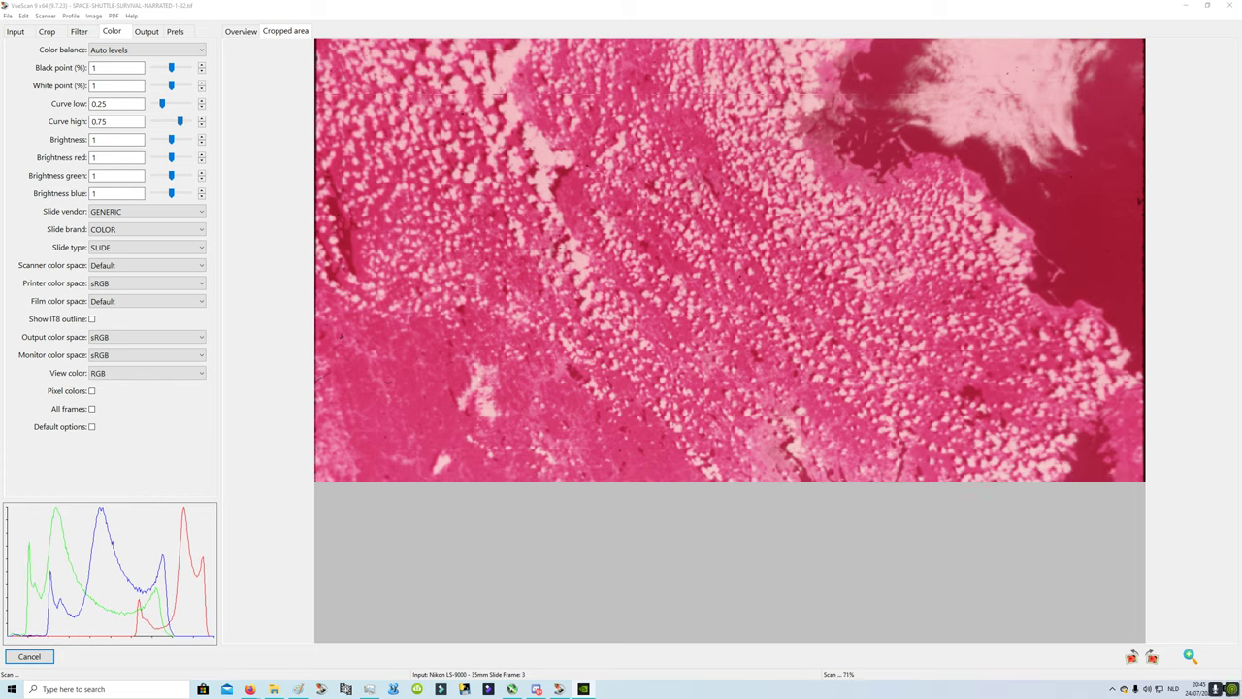
- Switch to the GeForce Experience overlay and save Microphone (USB MICROPHONE) as the audio source for the microphone
key(alt+z)
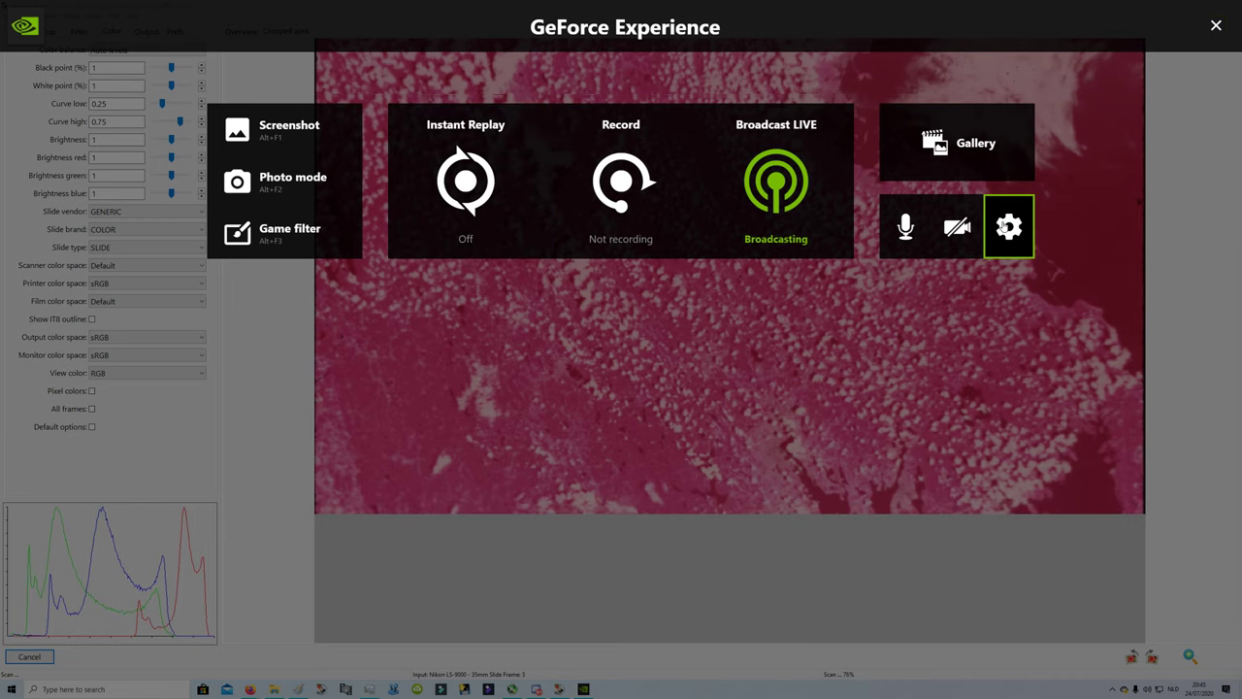
click(906, 226)
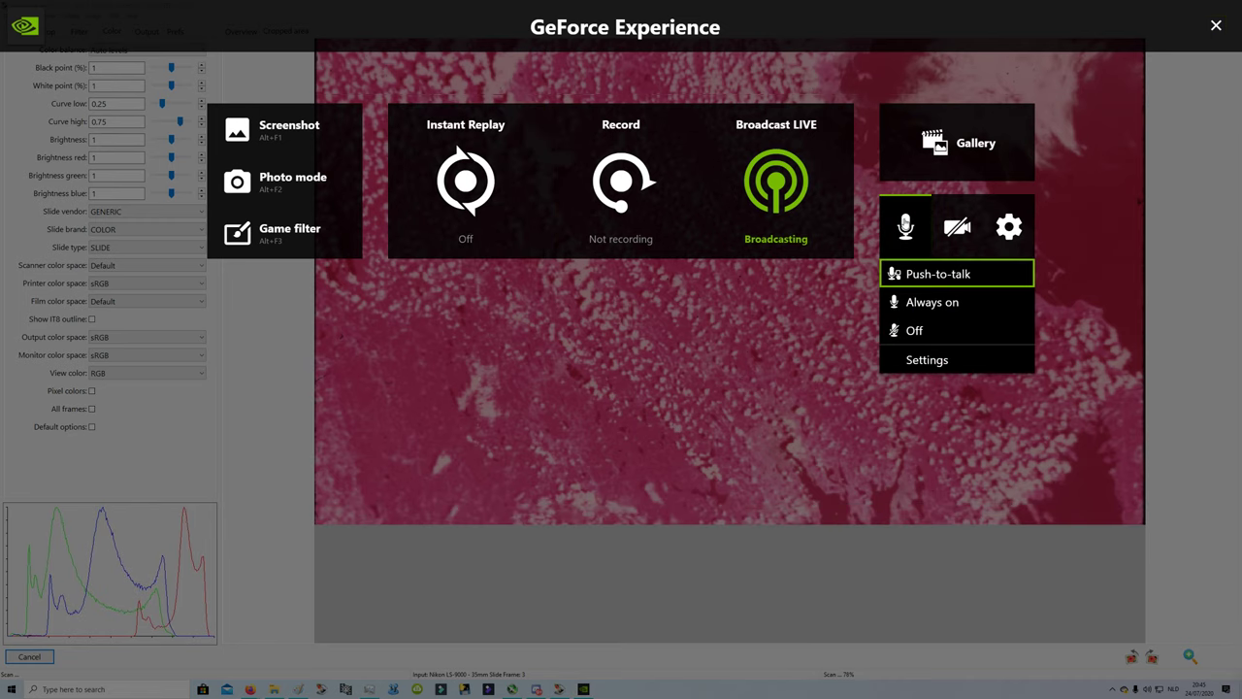
click(957, 356)
click(736, 270)
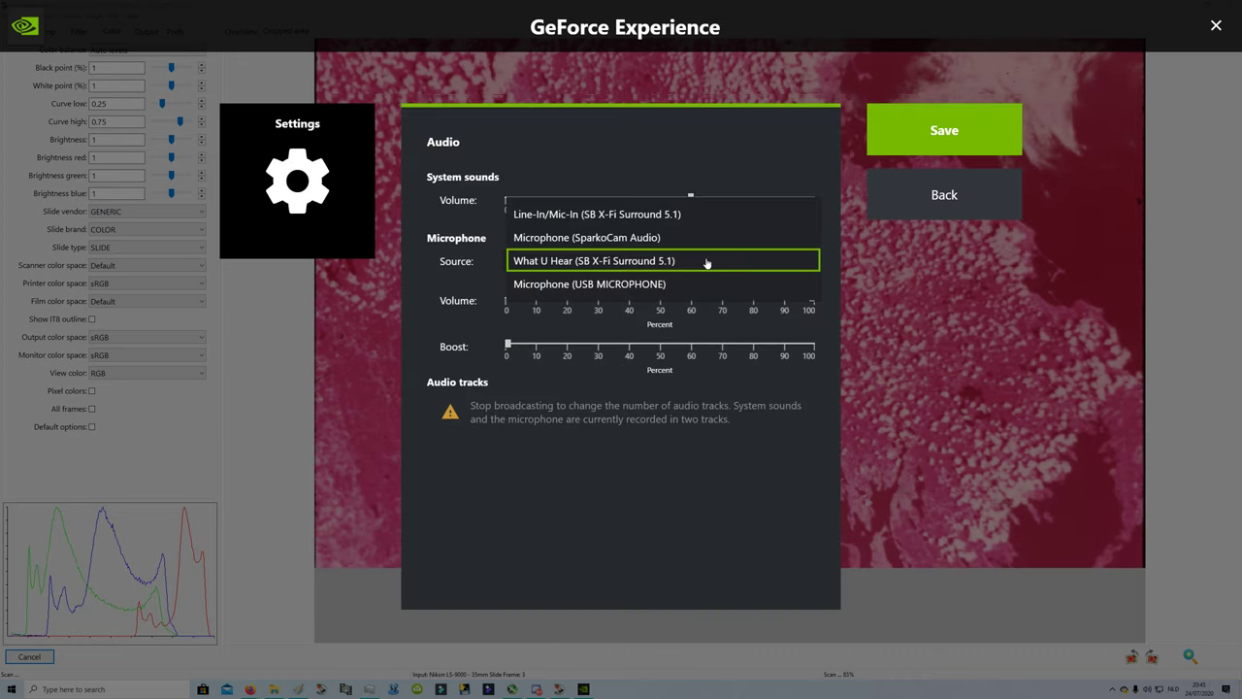
click(611, 236)
click(610, 274)
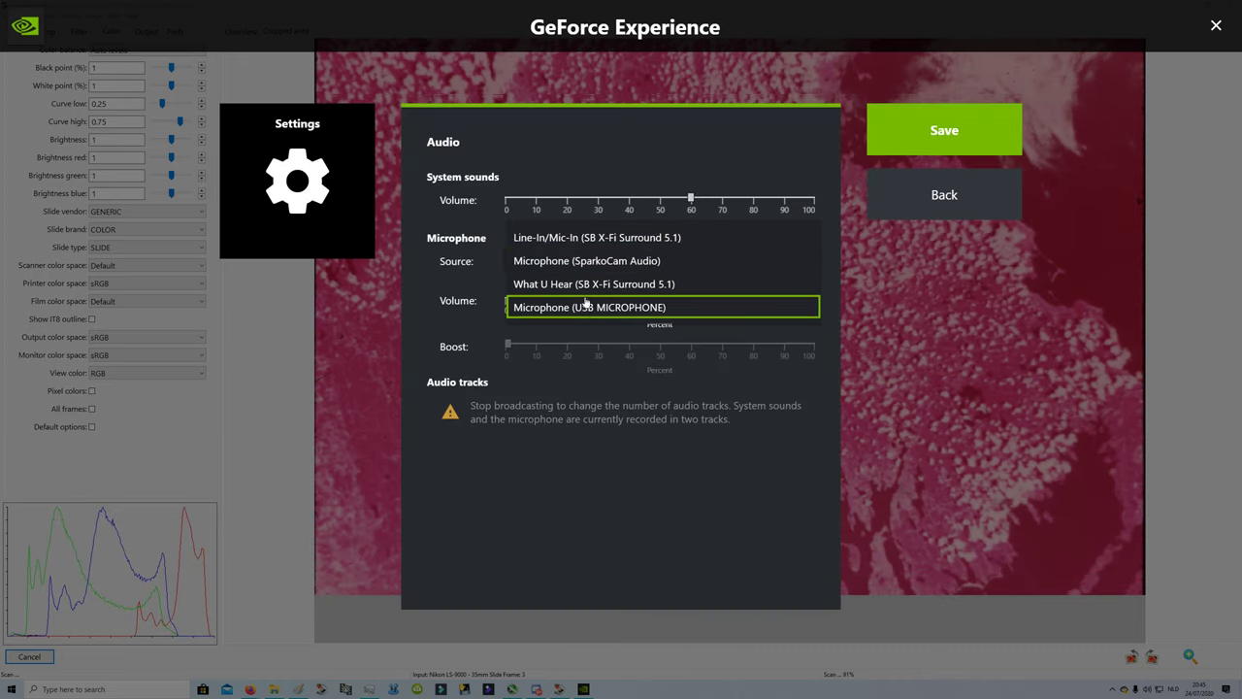
click(586, 304)
click(934, 150)
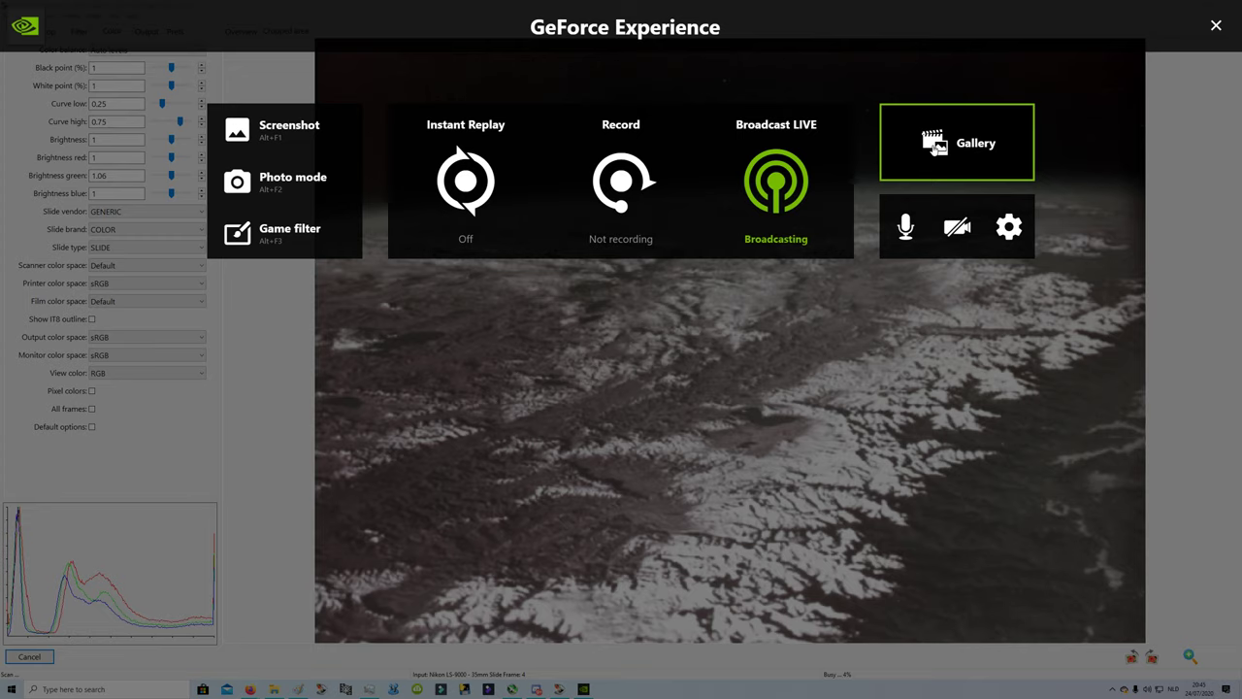
- Set the microphone source back to What U Hear (SB X-Fi Surround 5.1), save it, and close the overlay
click(1002, 233)
click(937, 148)
click(912, 231)
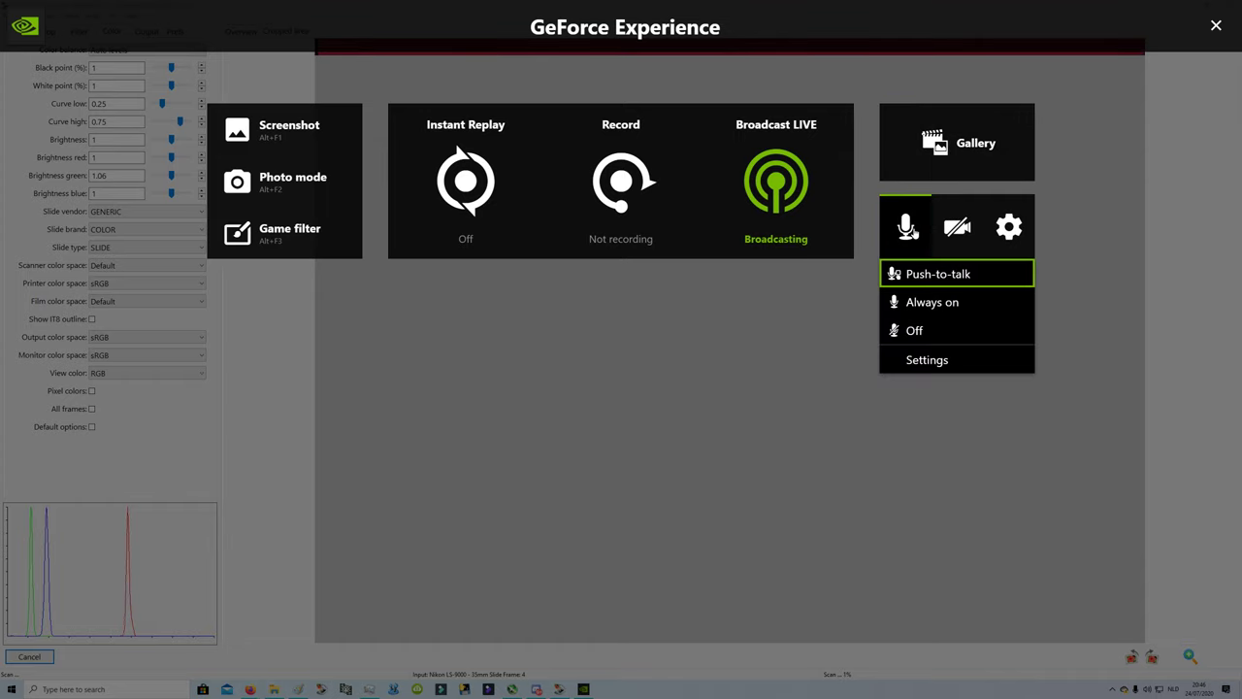
click(927, 360)
click(668, 264)
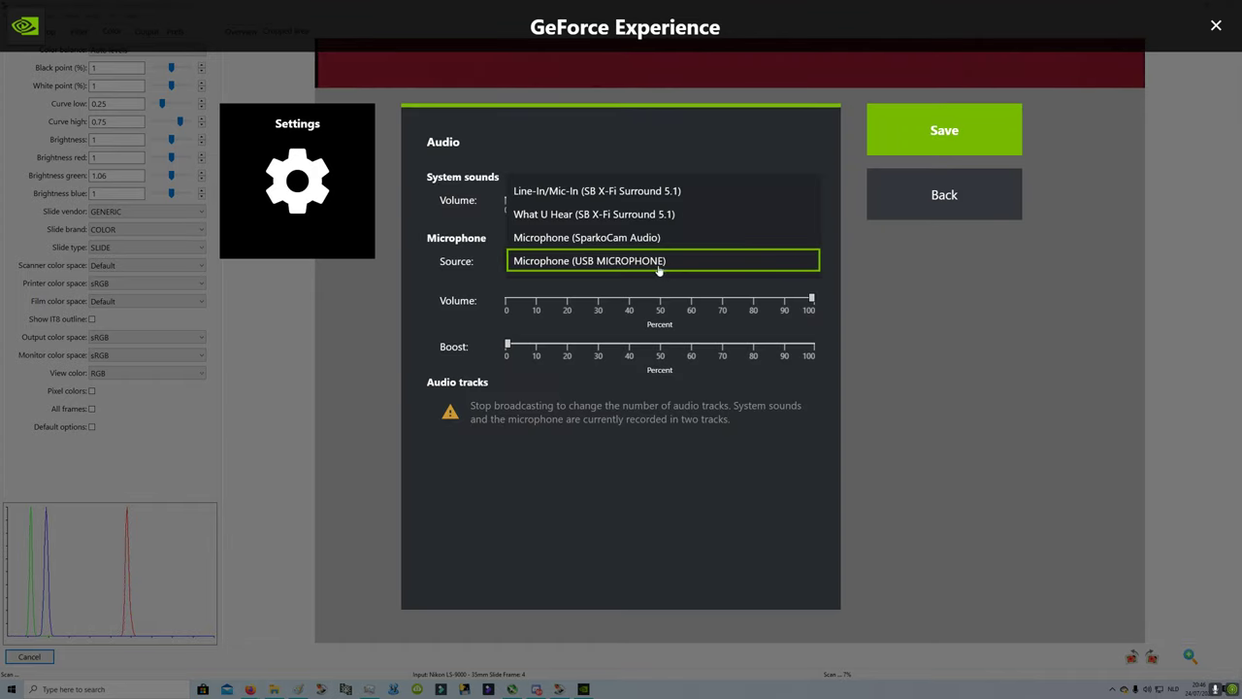
click(613, 214)
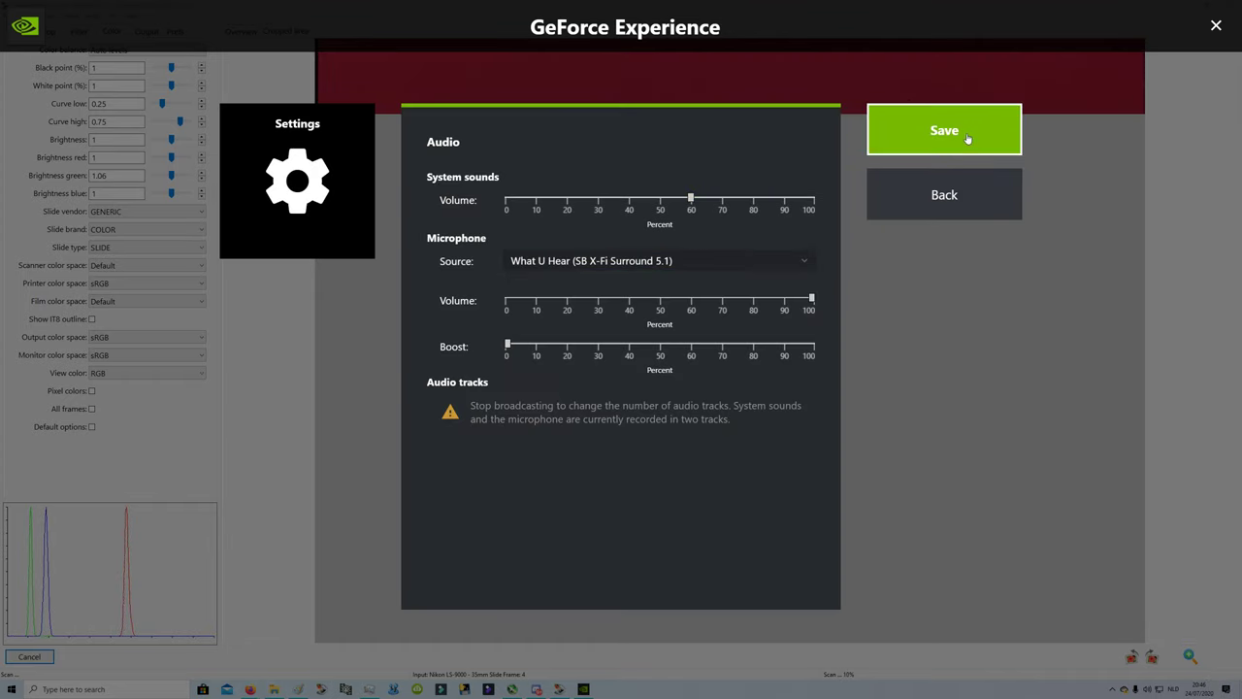
click(965, 136)
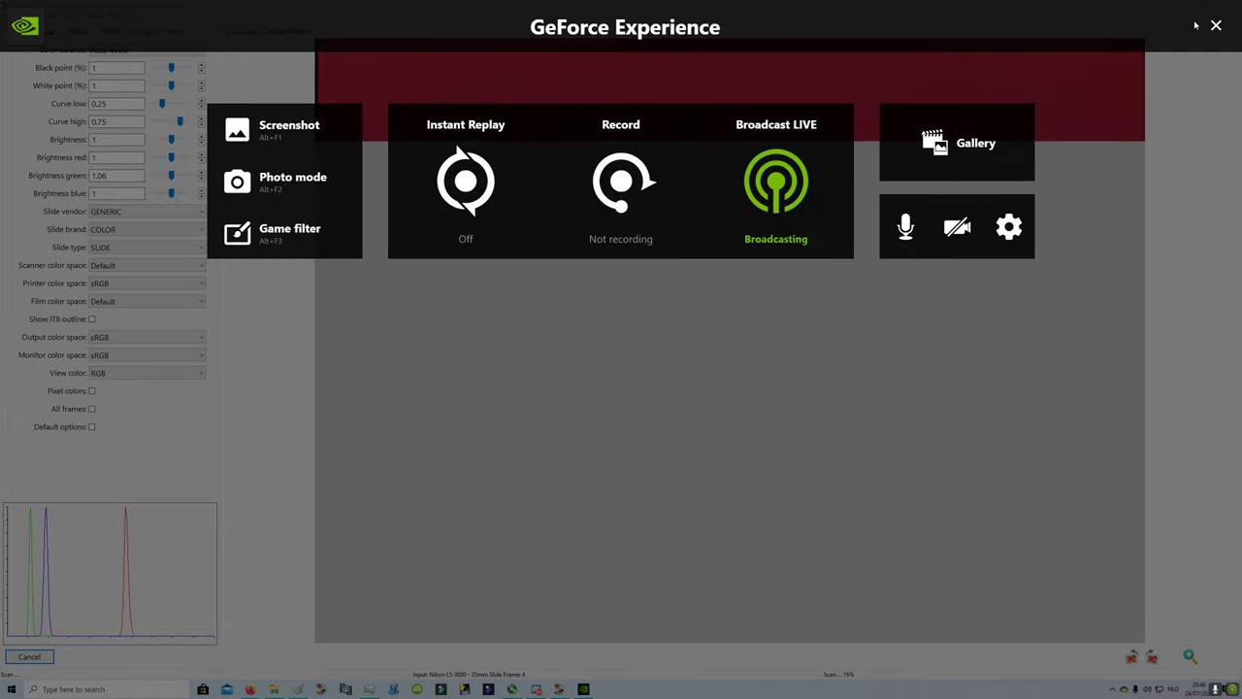
click(1217, 29)
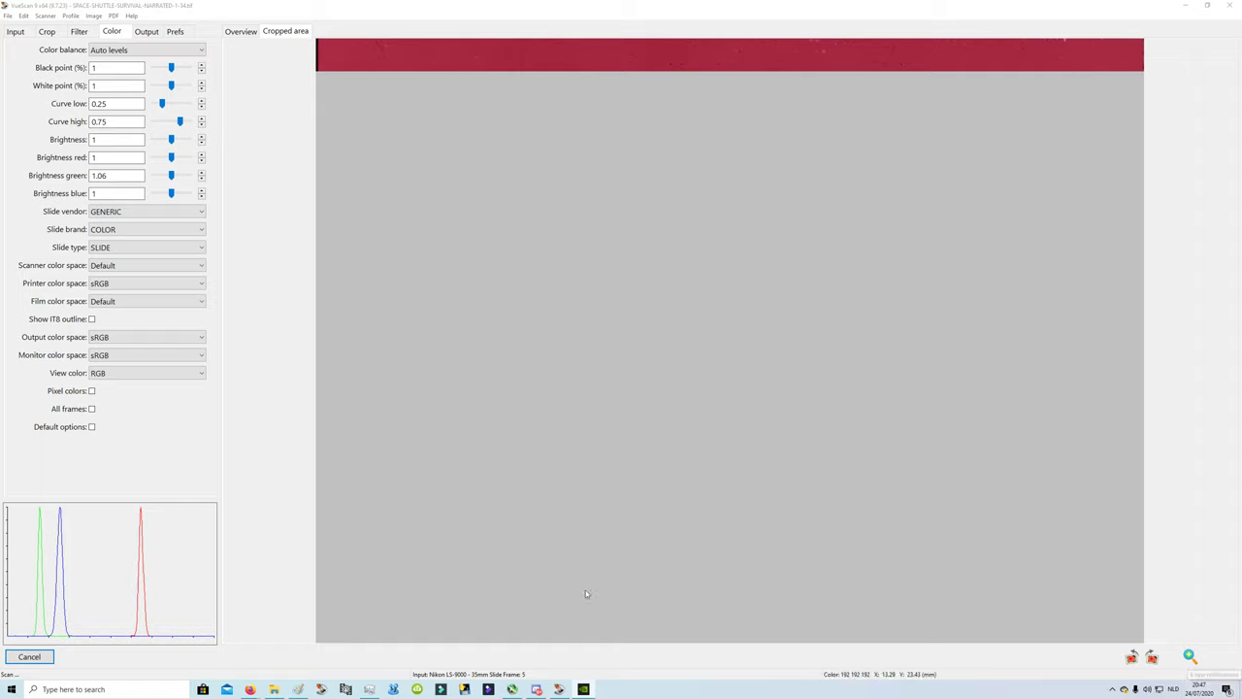
- Reopen the GeForce Experience overlay and set the microphone mode to Push-to-talk
click(585, 690)
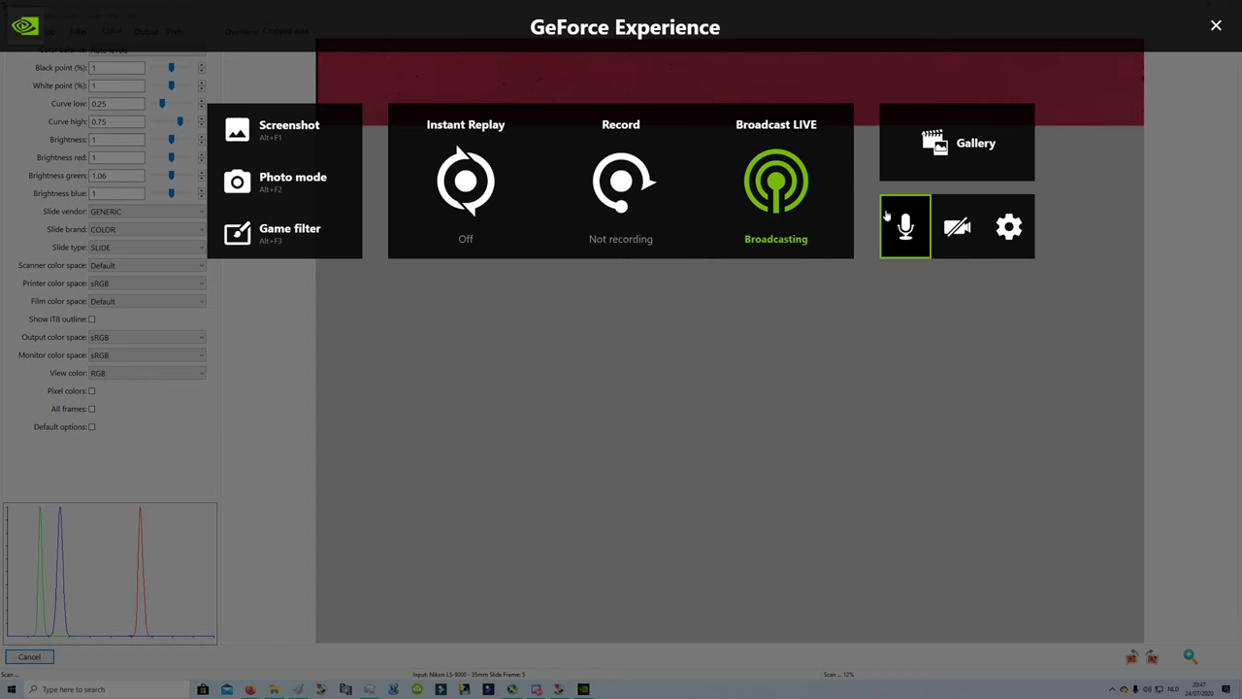
click(906, 227)
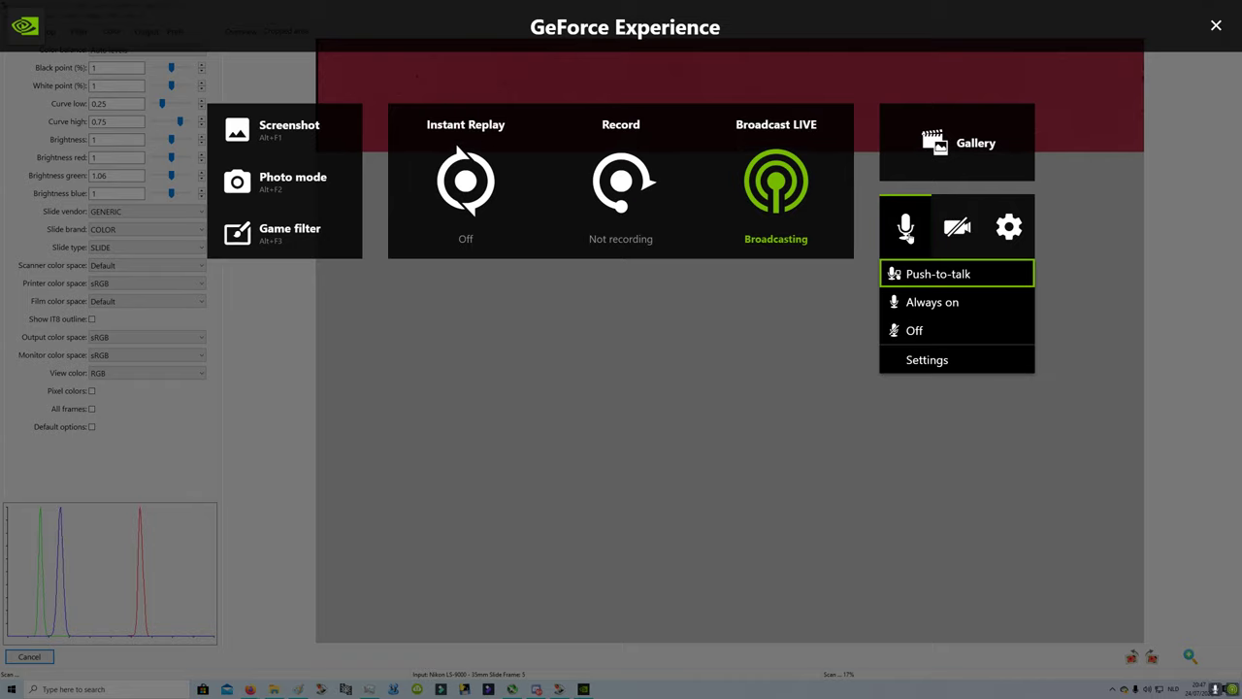
click(934, 275)
- Look through the overlay settings, including the Recordings settings, and return to the overlay's main view
click(1007, 232)
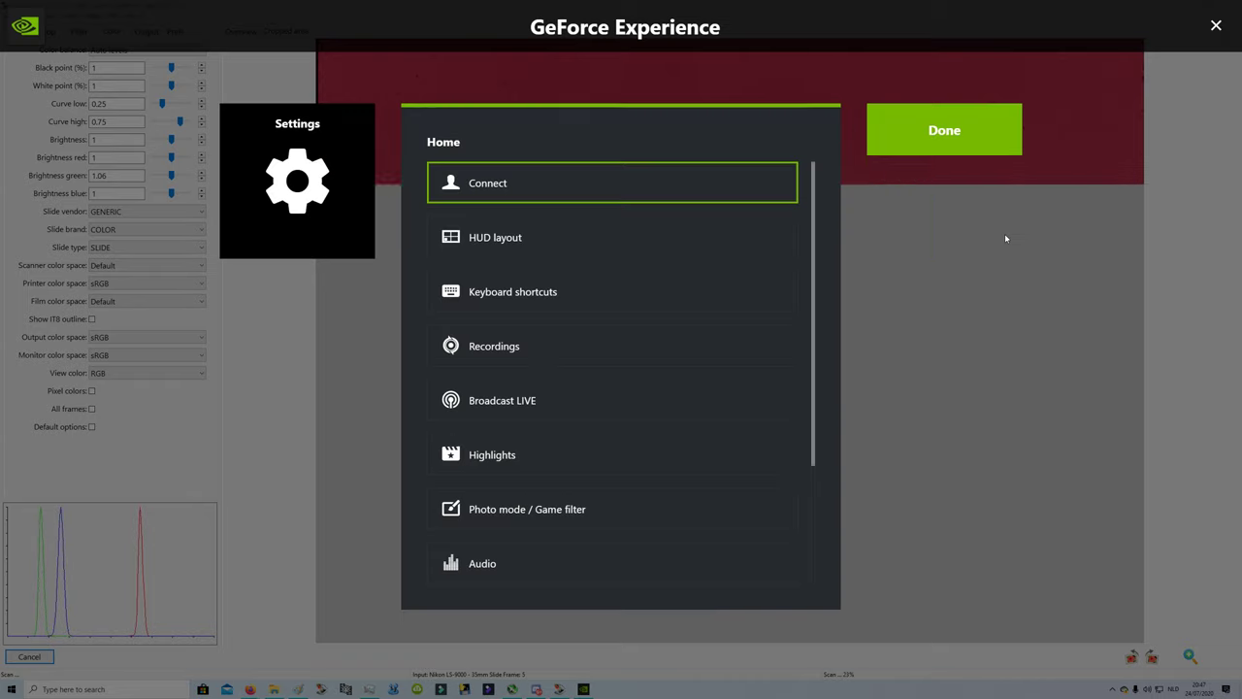
click(965, 146)
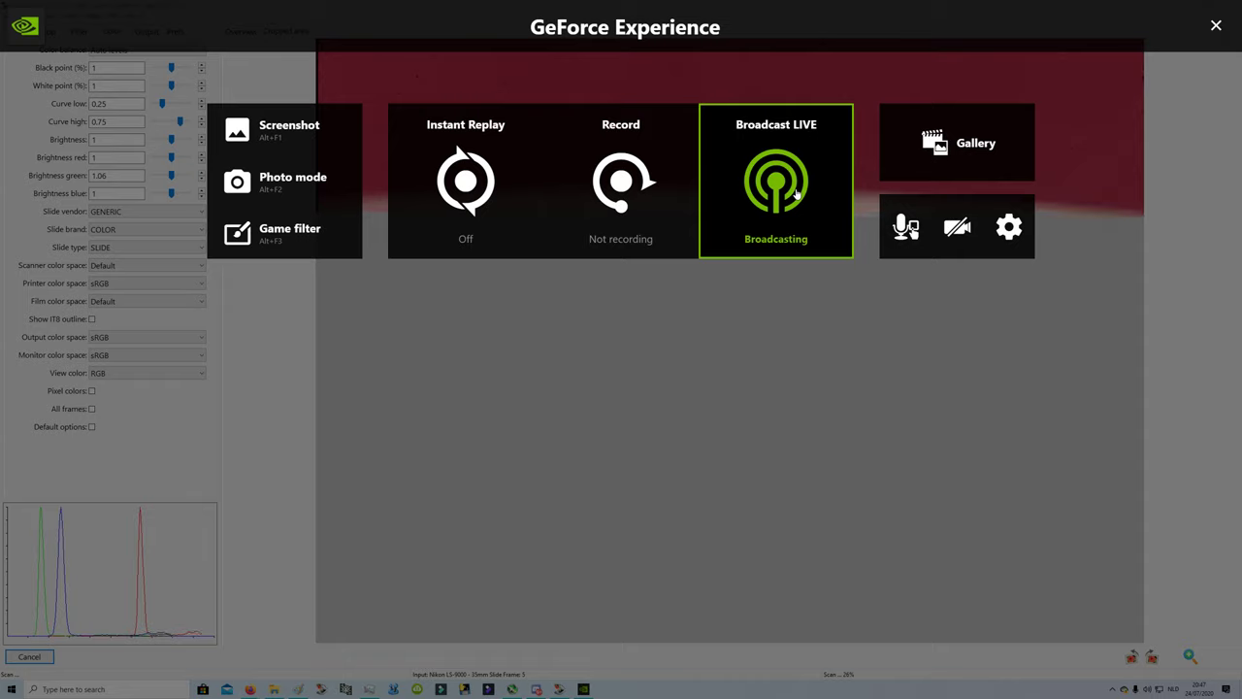
click(1019, 235)
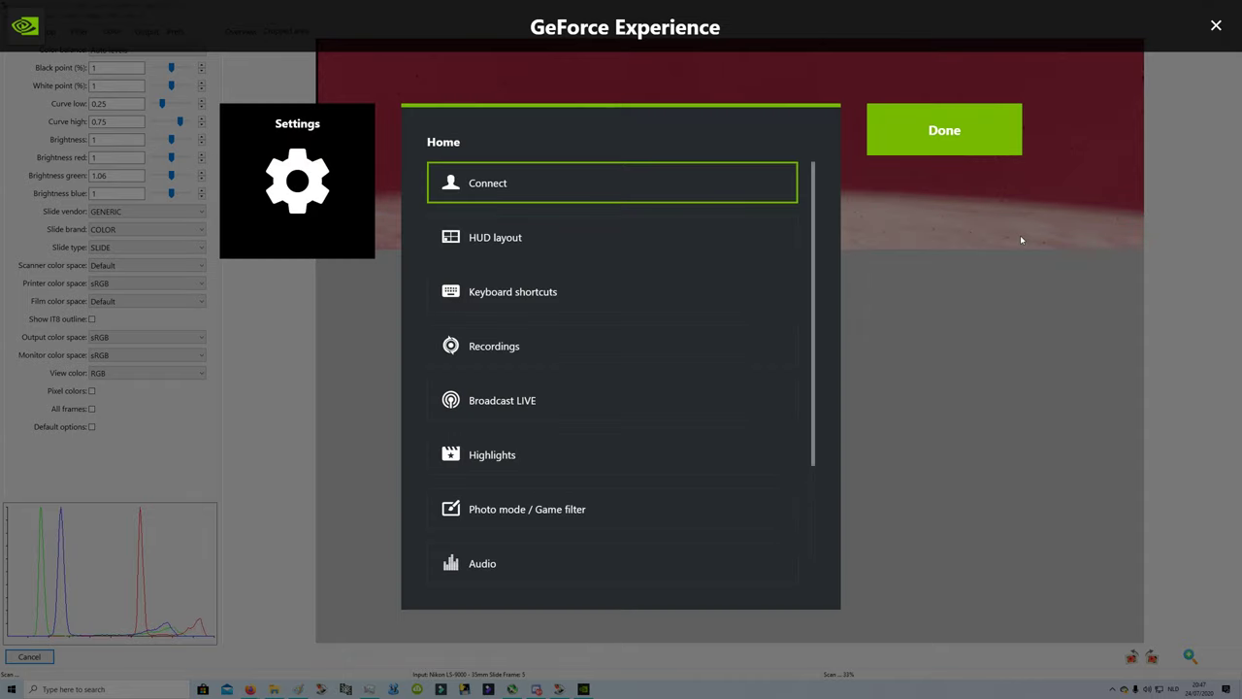
click(533, 360)
click(953, 141)
click(958, 149)
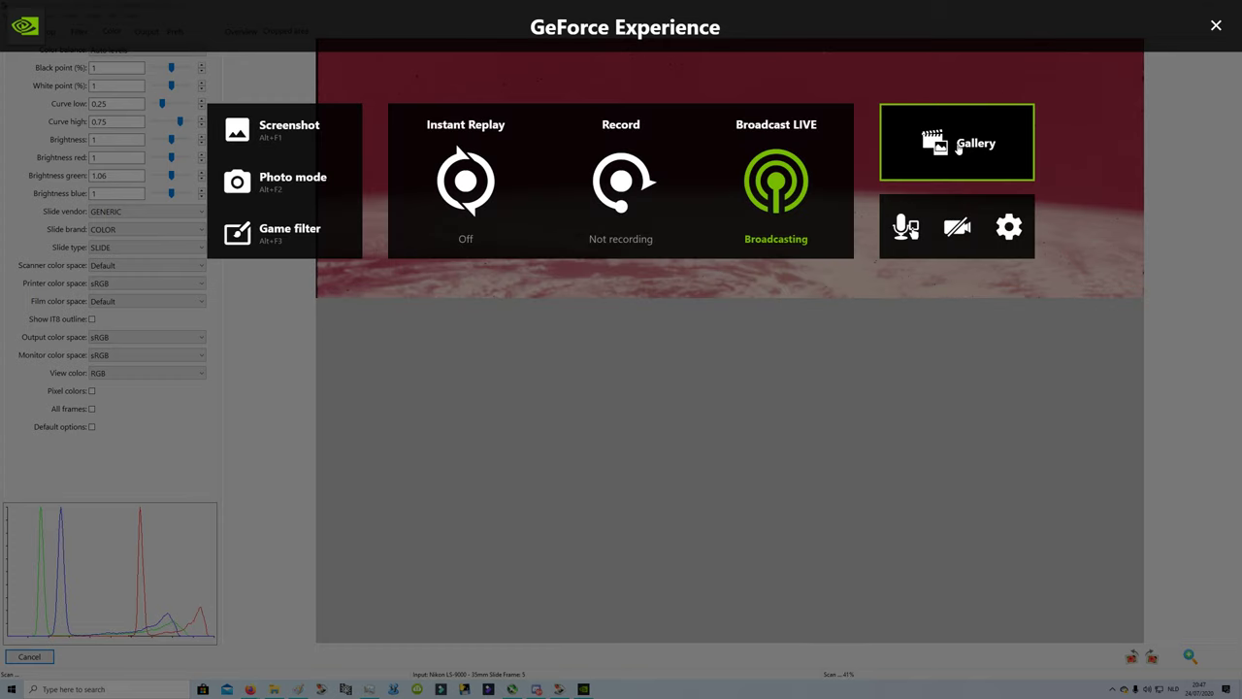
- Set the microphone source to Microphone (USB MICROPHONE) and the system sounds volume to 70 percent, and save the audio settings
click(930, 235)
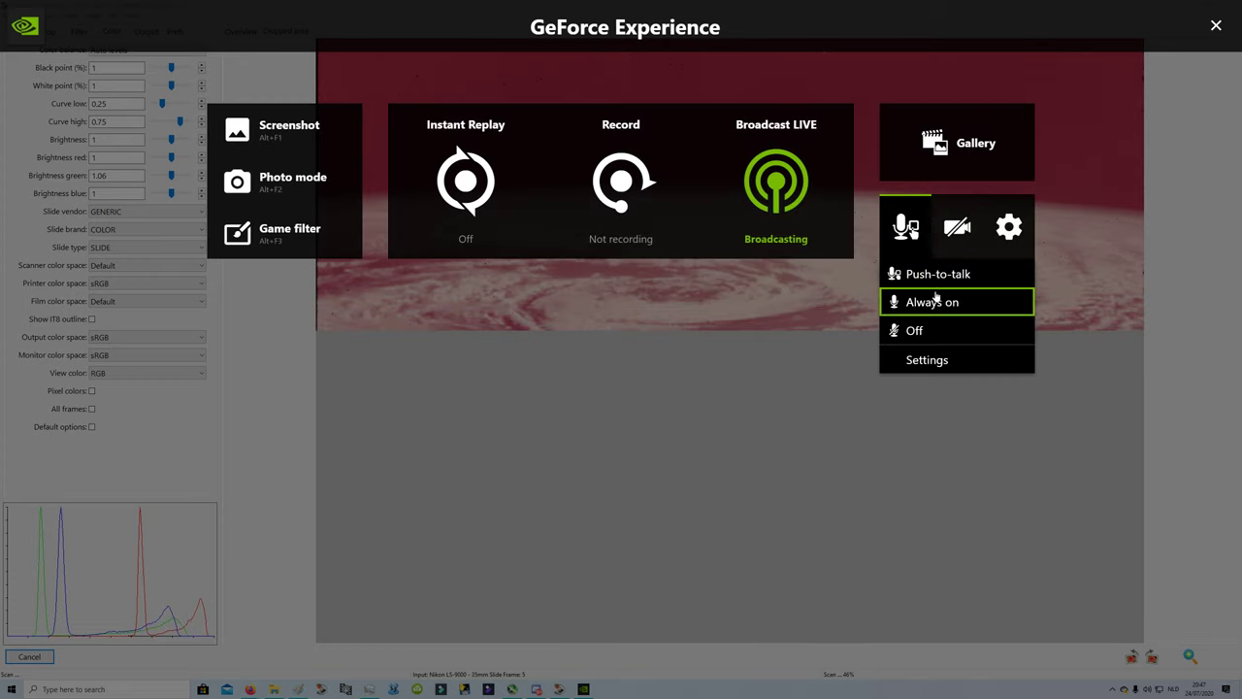
click(935, 359)
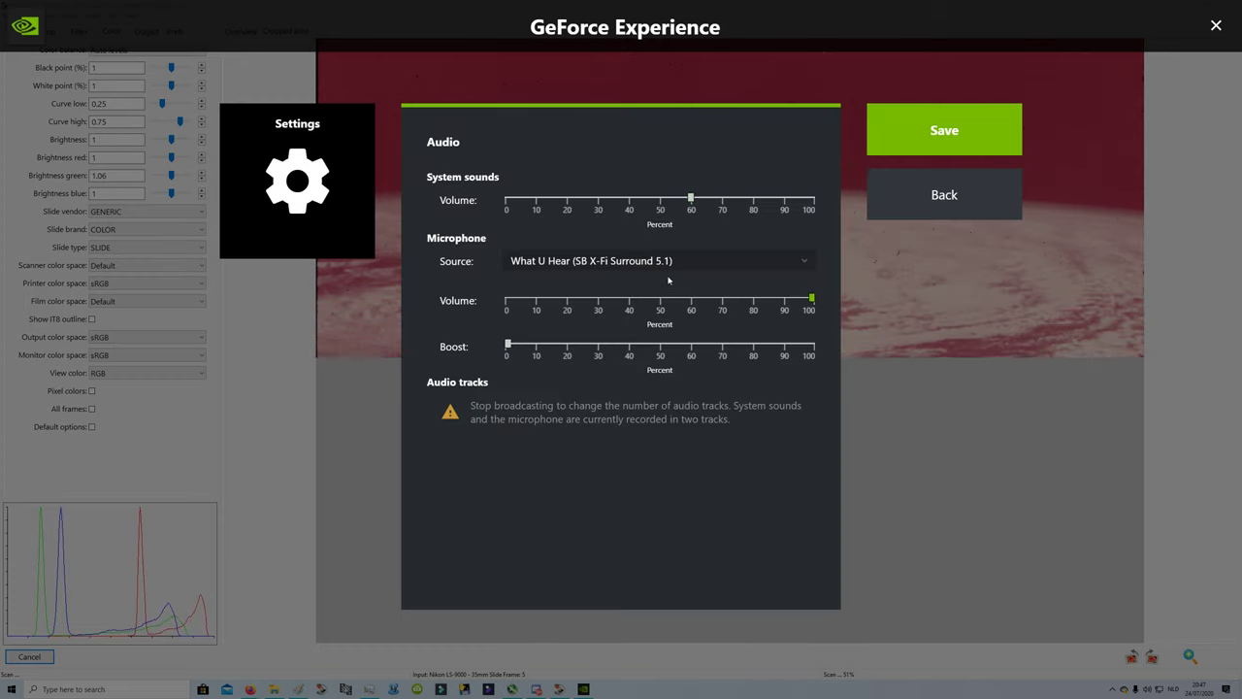
click(738, 261)
click(636, 287)
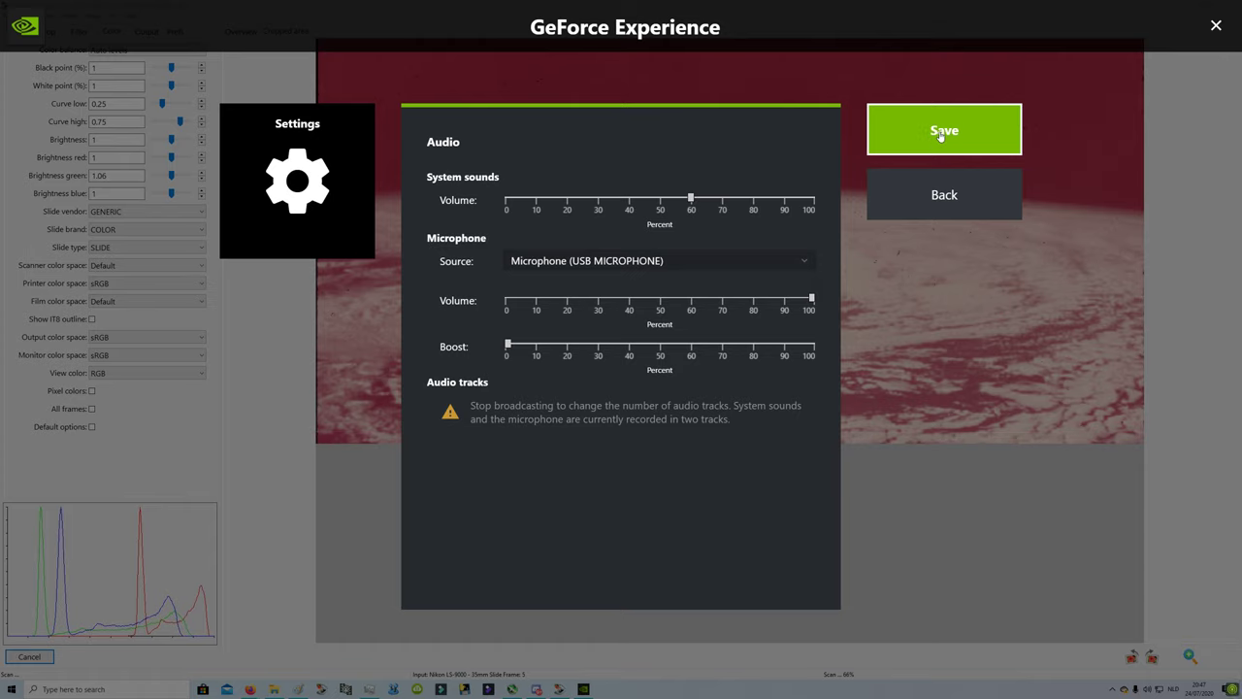
drag(695, 199, 721, 200)
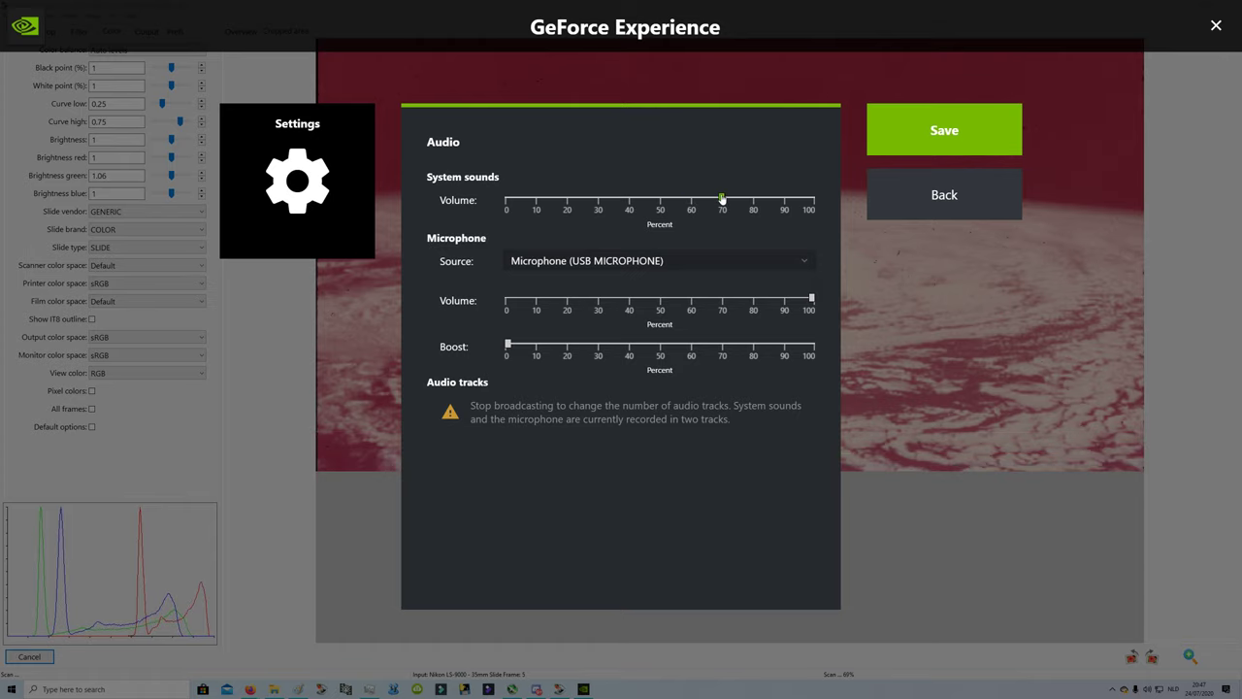
click(888, 128)
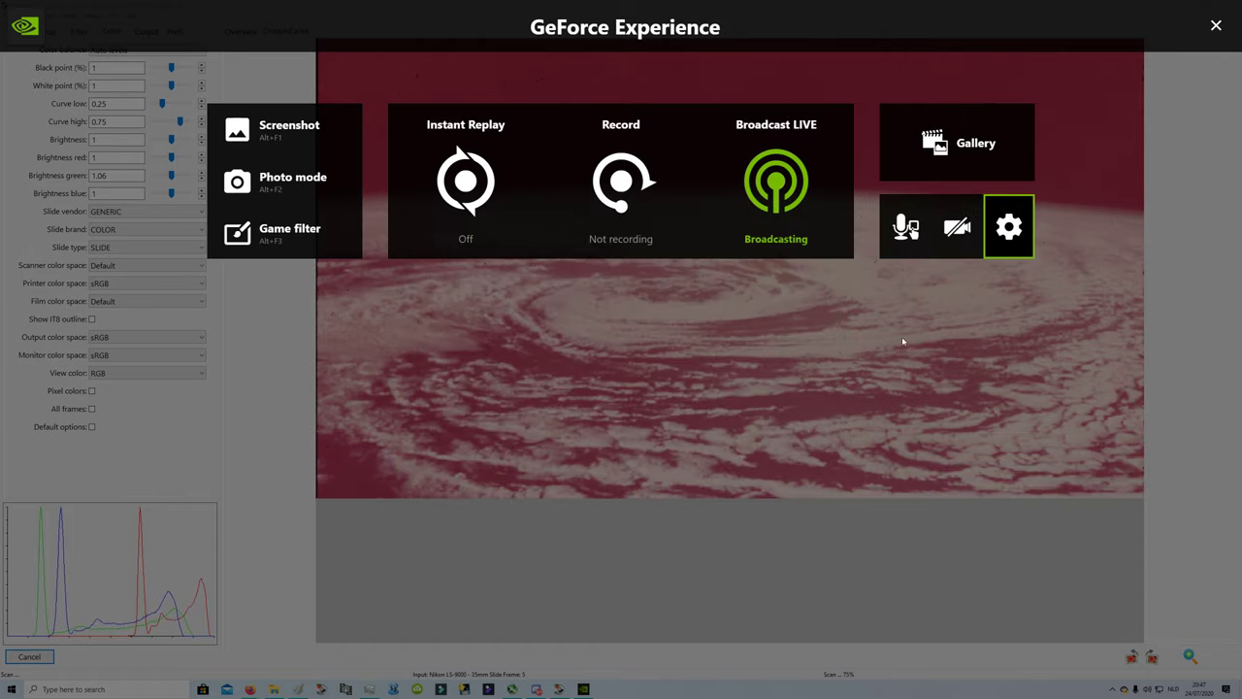
- Look through the overlay's keyboard shortcuts for microphone and broadcast controls, and close the overlay
click(1015, 230)
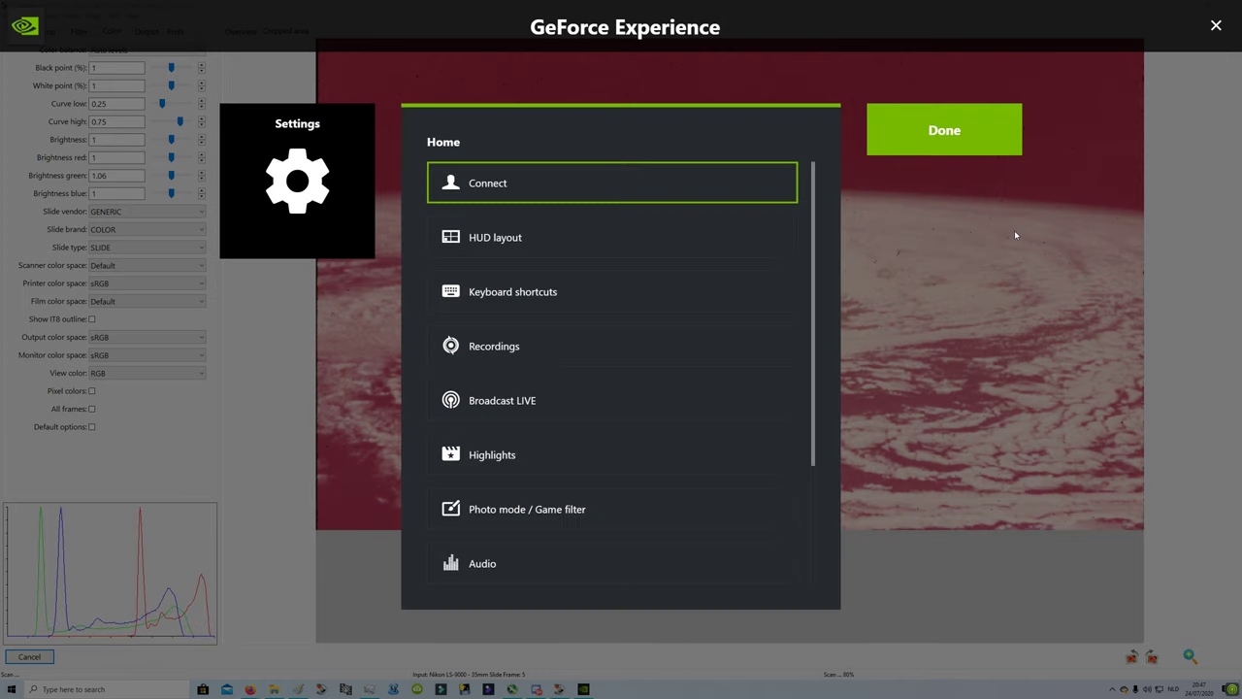
click(1004, 131)
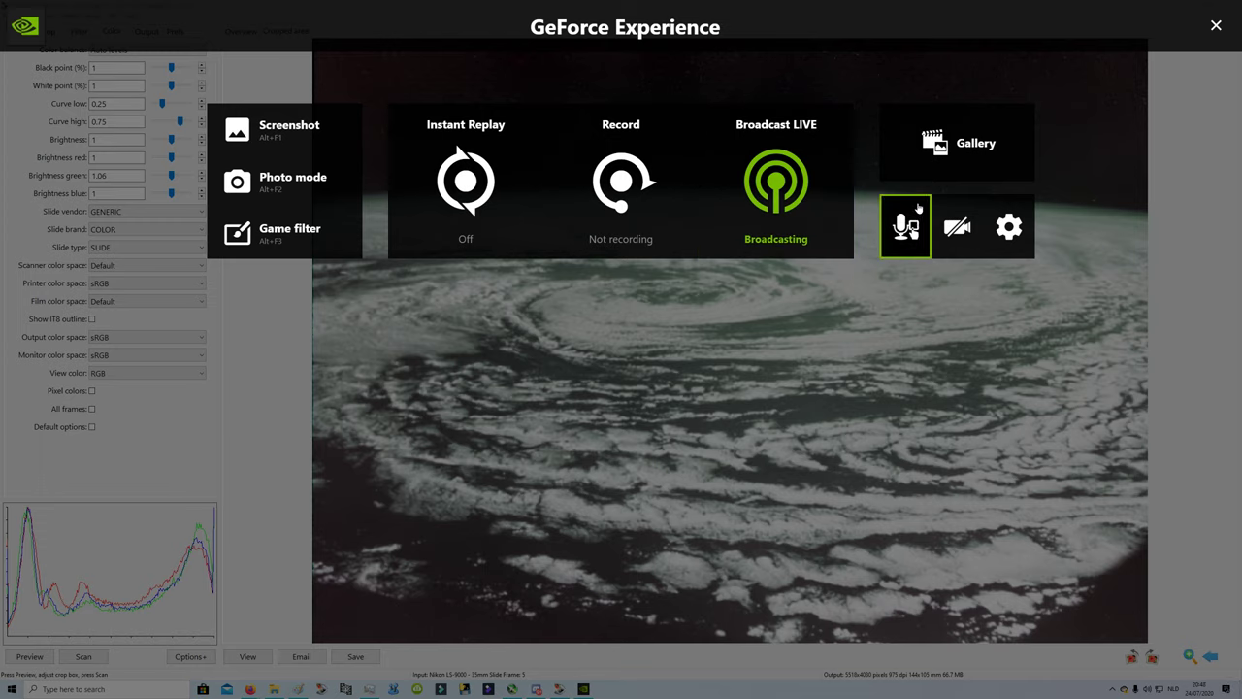
click(1013, 226)
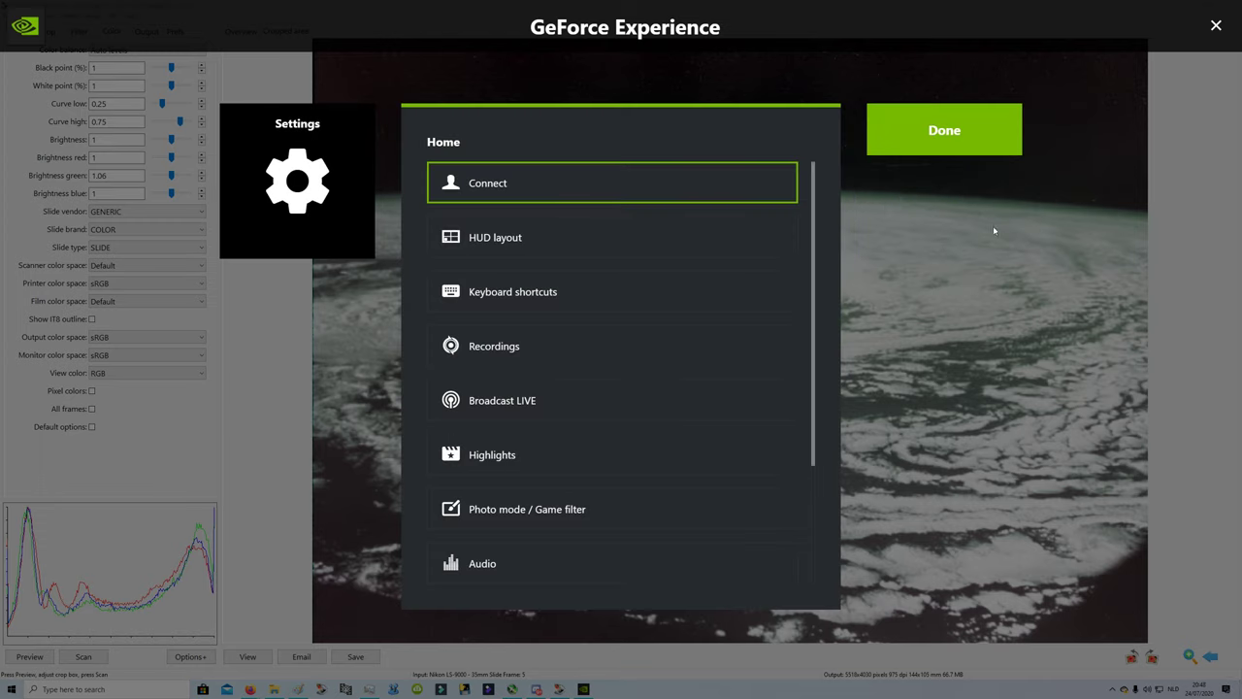
click(550, 291)
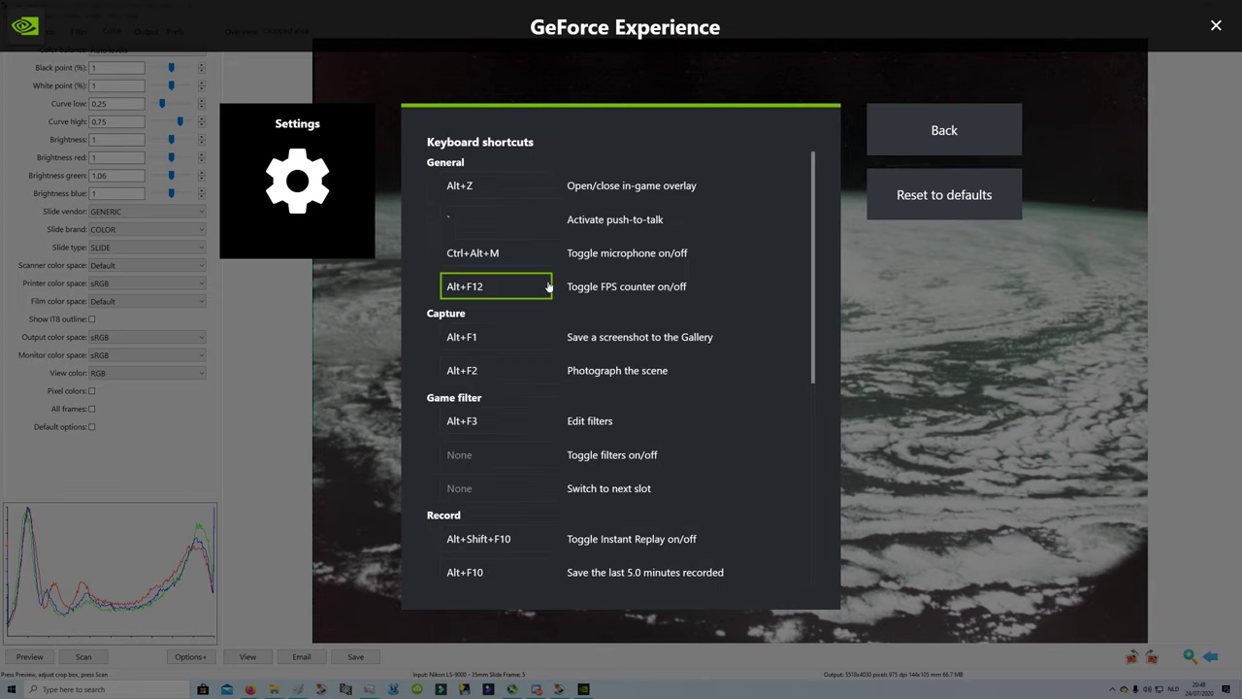
scroll(609, 306, down, 3)
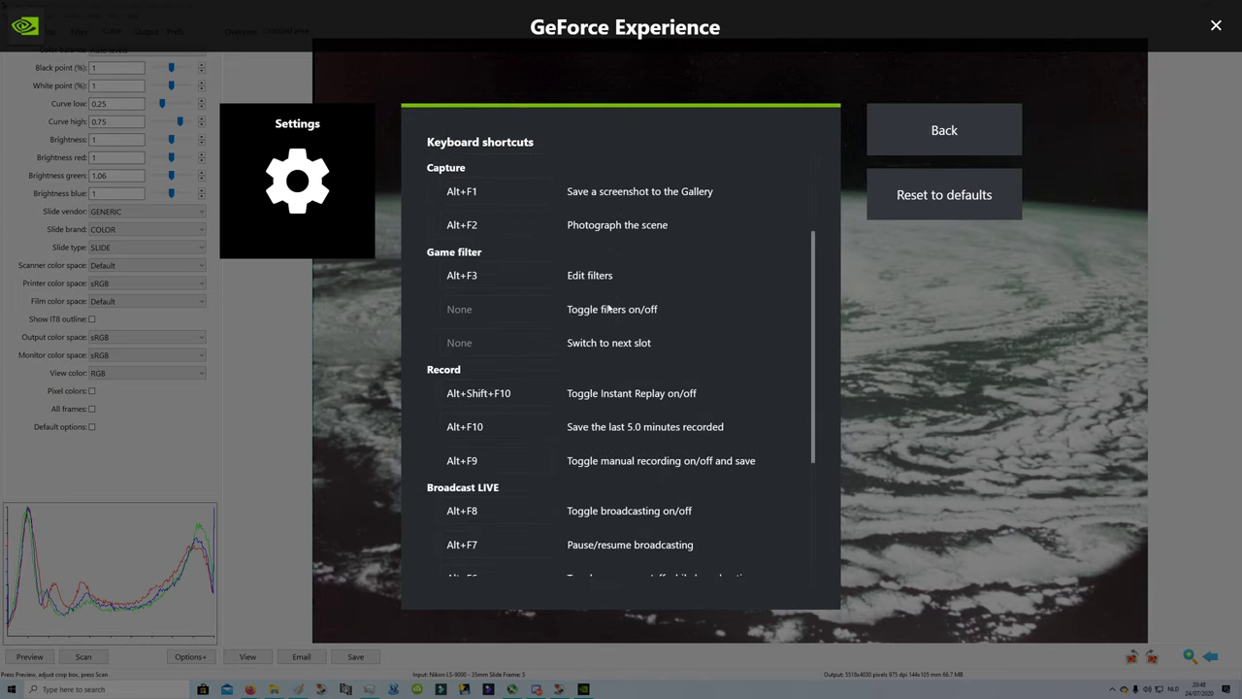
scroll(609, 306, down, 2)
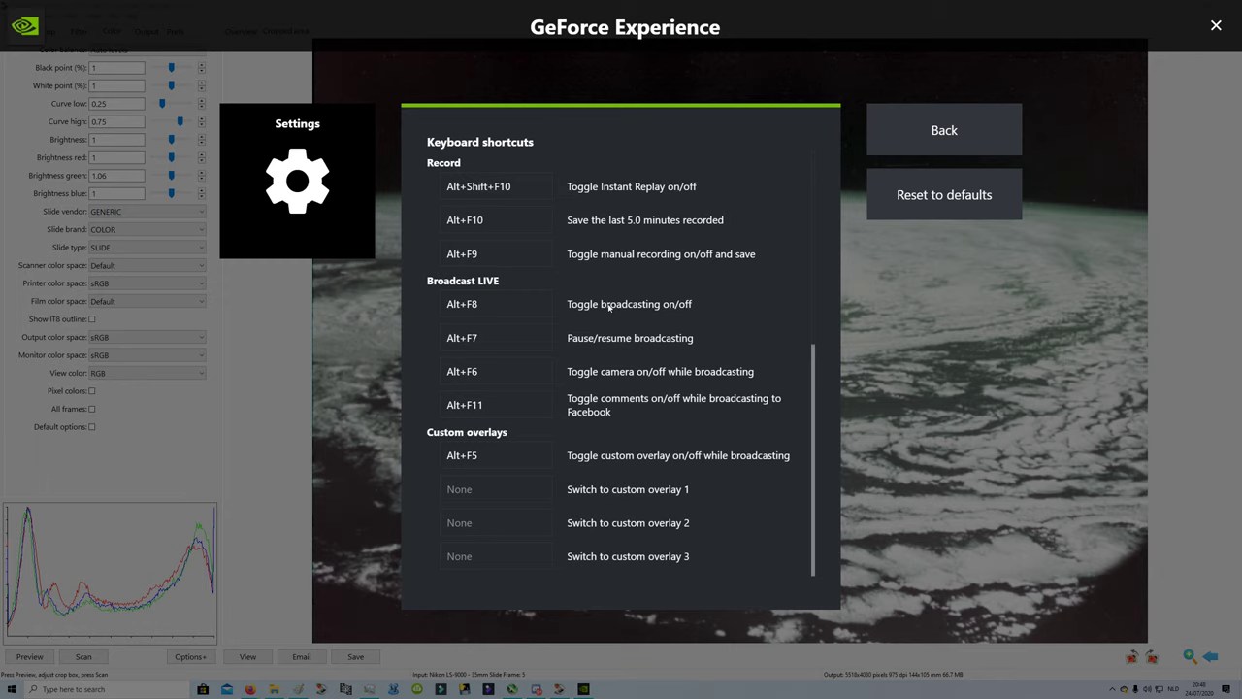
scroll(608, 306, up, 5)
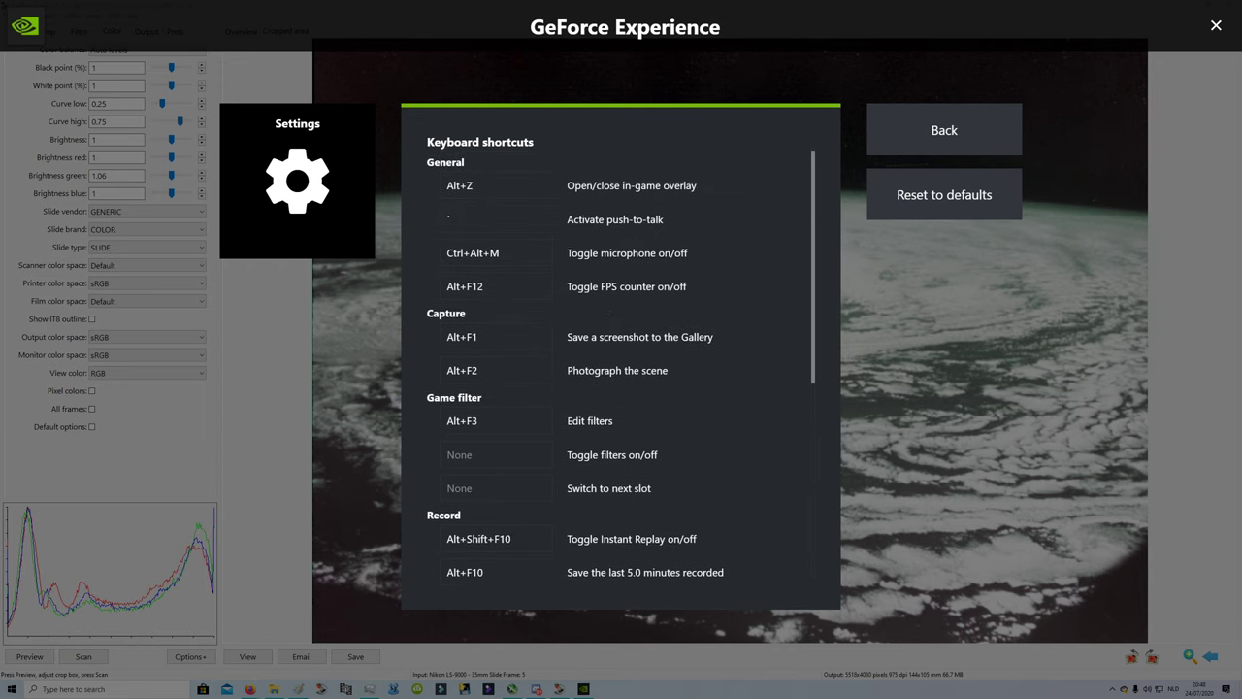
click(1216, 25)
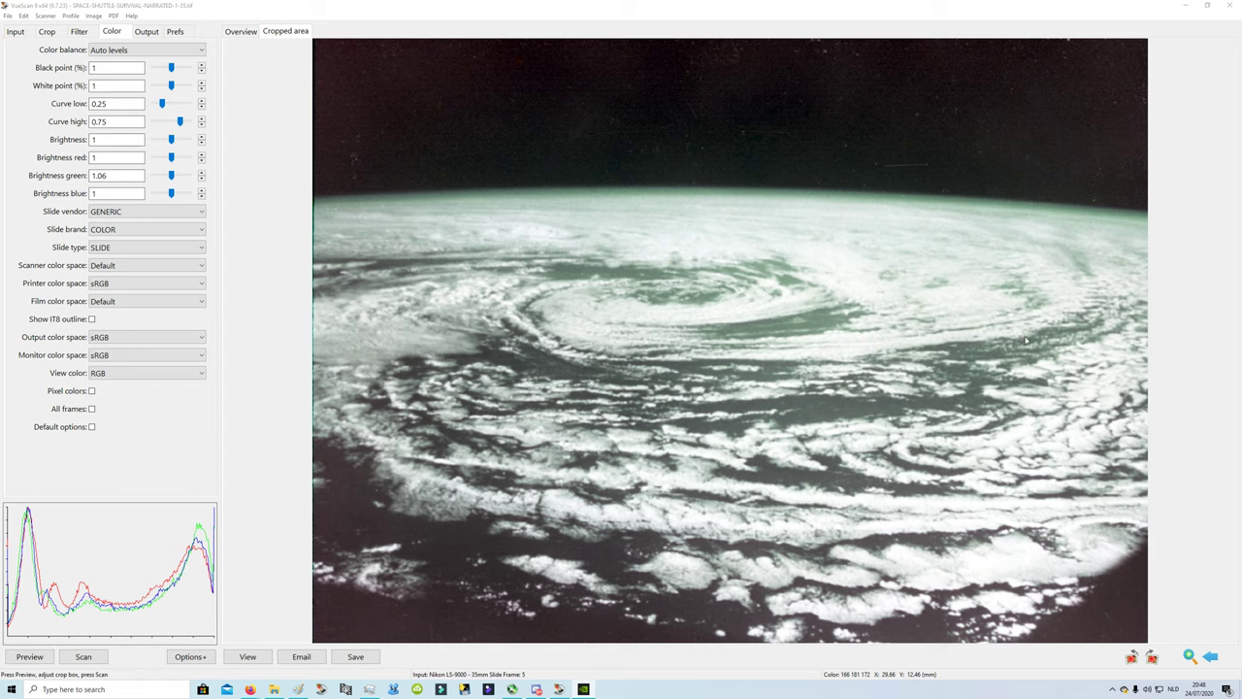
- Preview the next batch of slides in VueScan and set Brightness green to 1 for frame 3, the wheelchair slide
click(1213, 557)
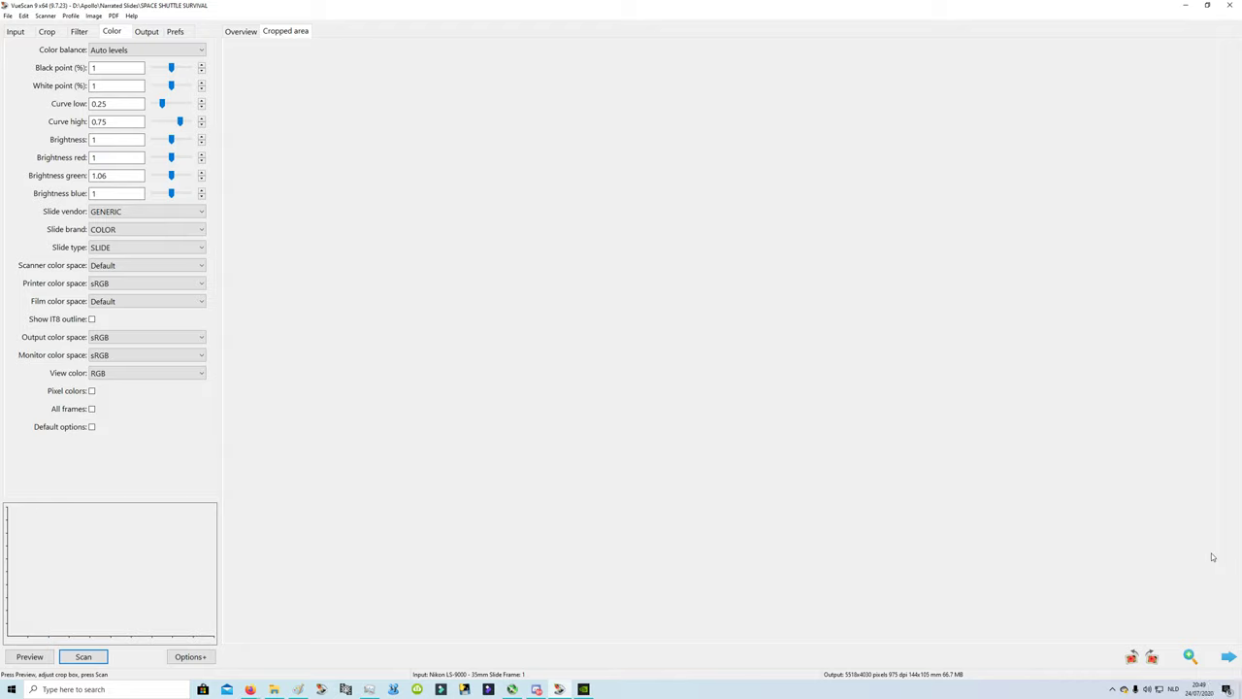
click(84, 657)
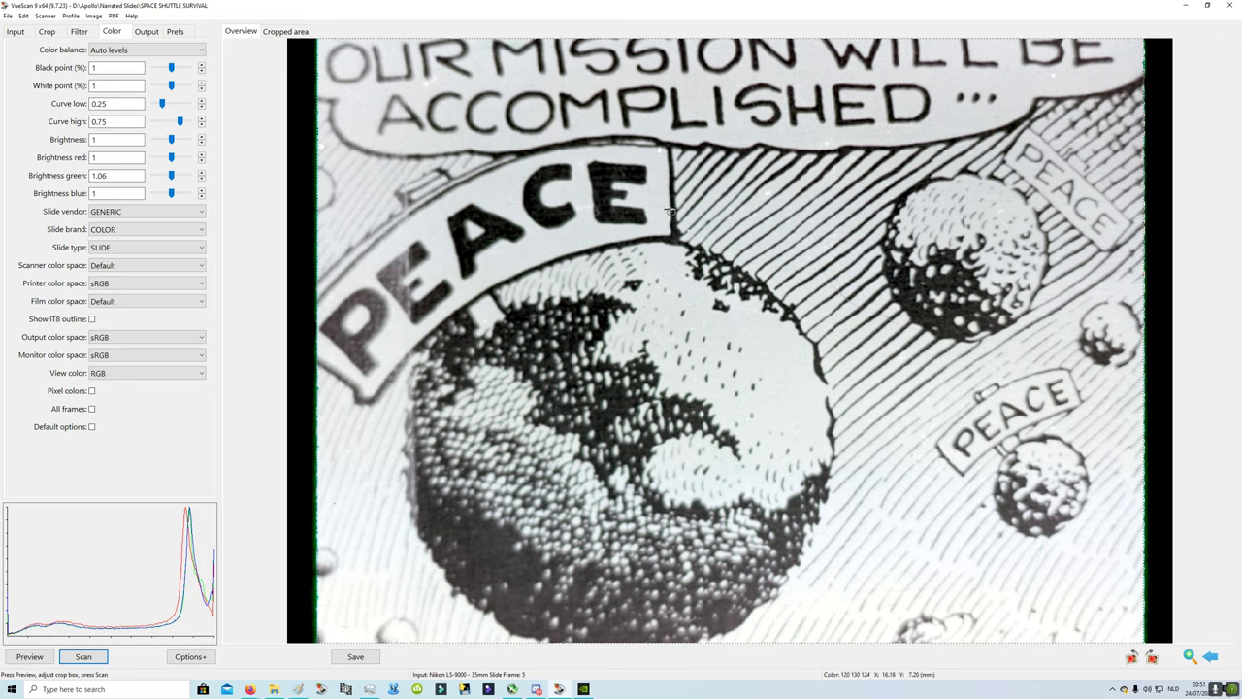
click(1210, 658)
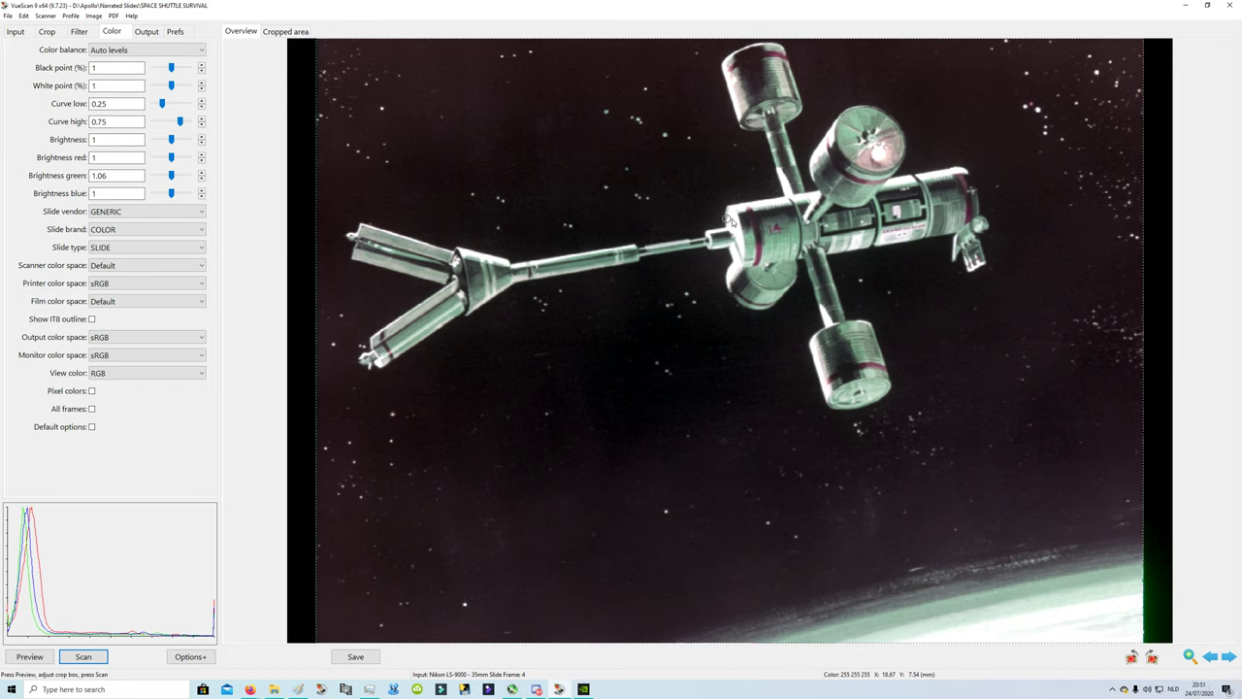
click(1210, 658)
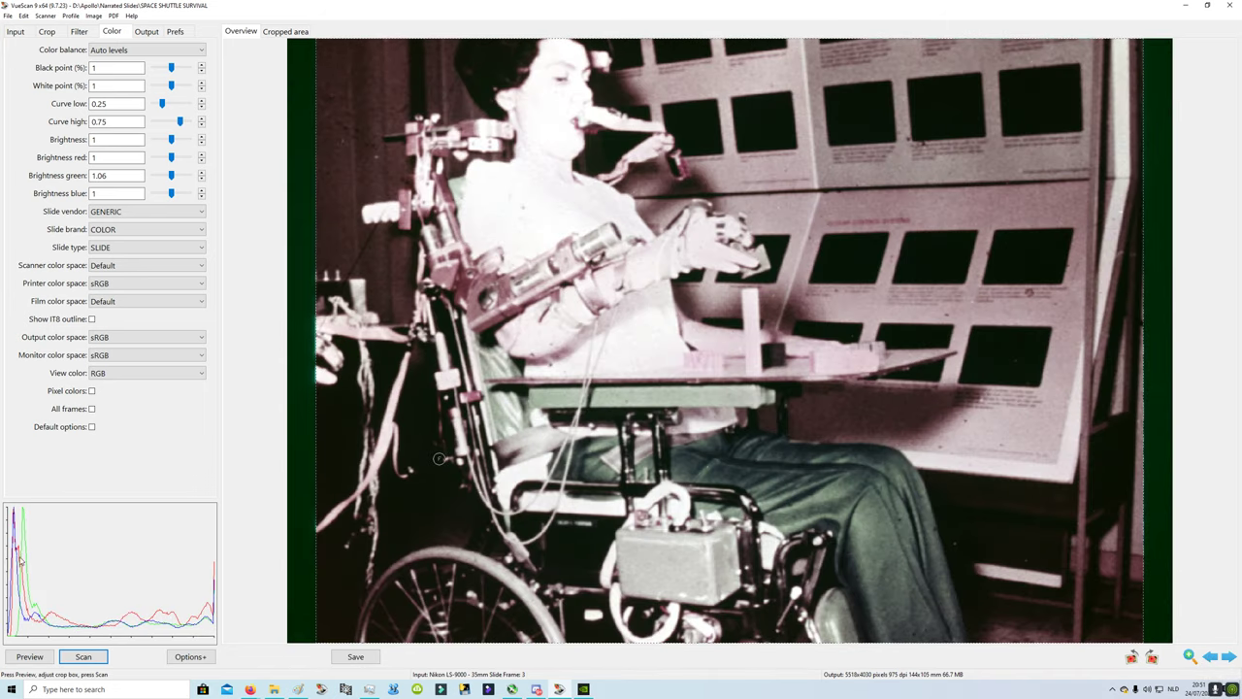
double_click(100, 176)
text(1)
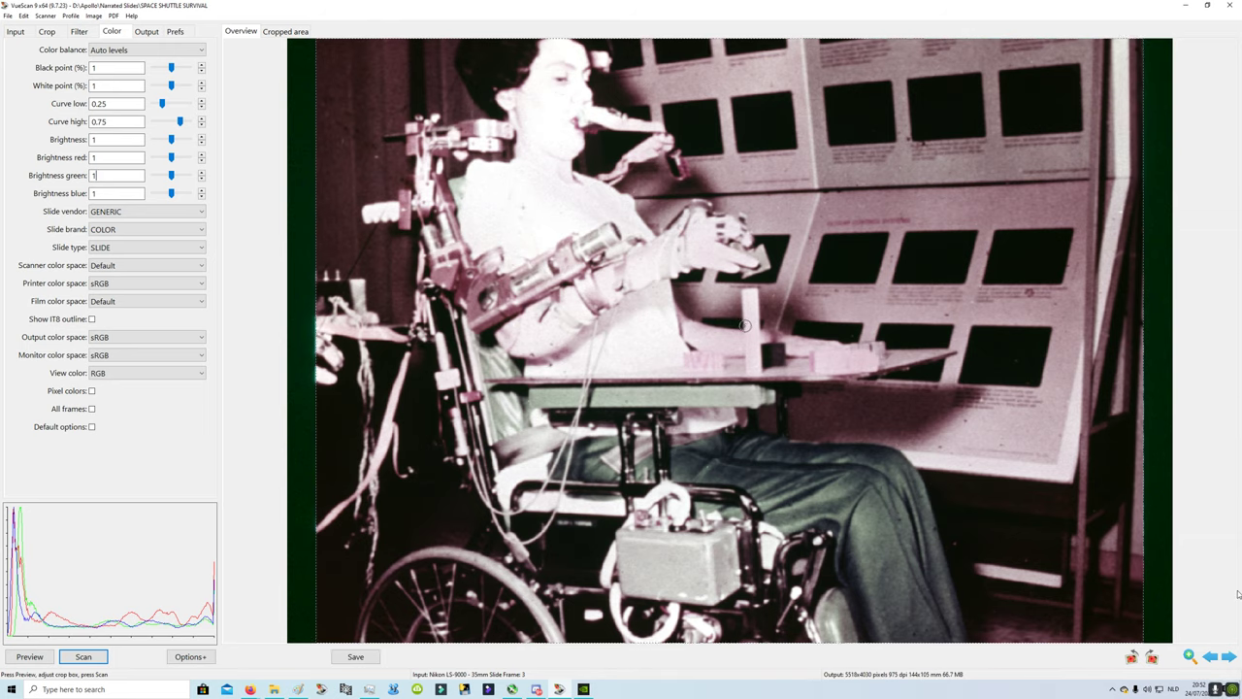
- Set Brightness green to 1 for frame 2, the car wreck, and frame 1, the firefighters
click(1210, 658)
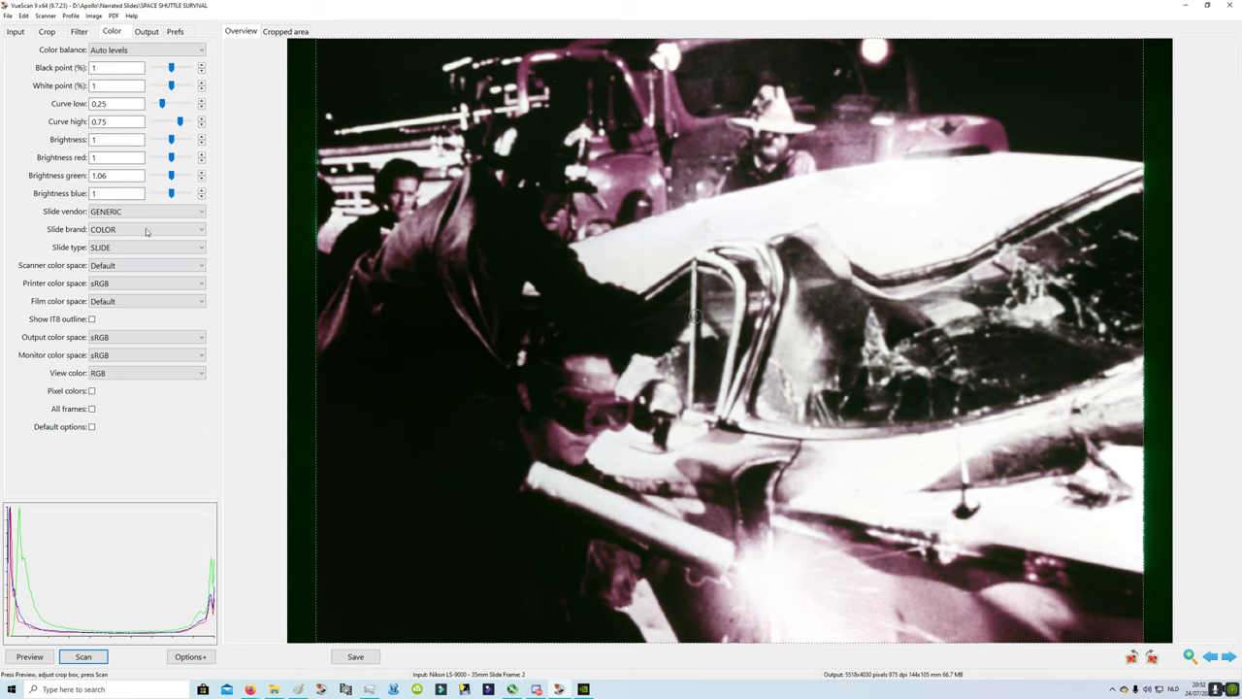
drag(115, 176, 92, 176)
text(1.06)
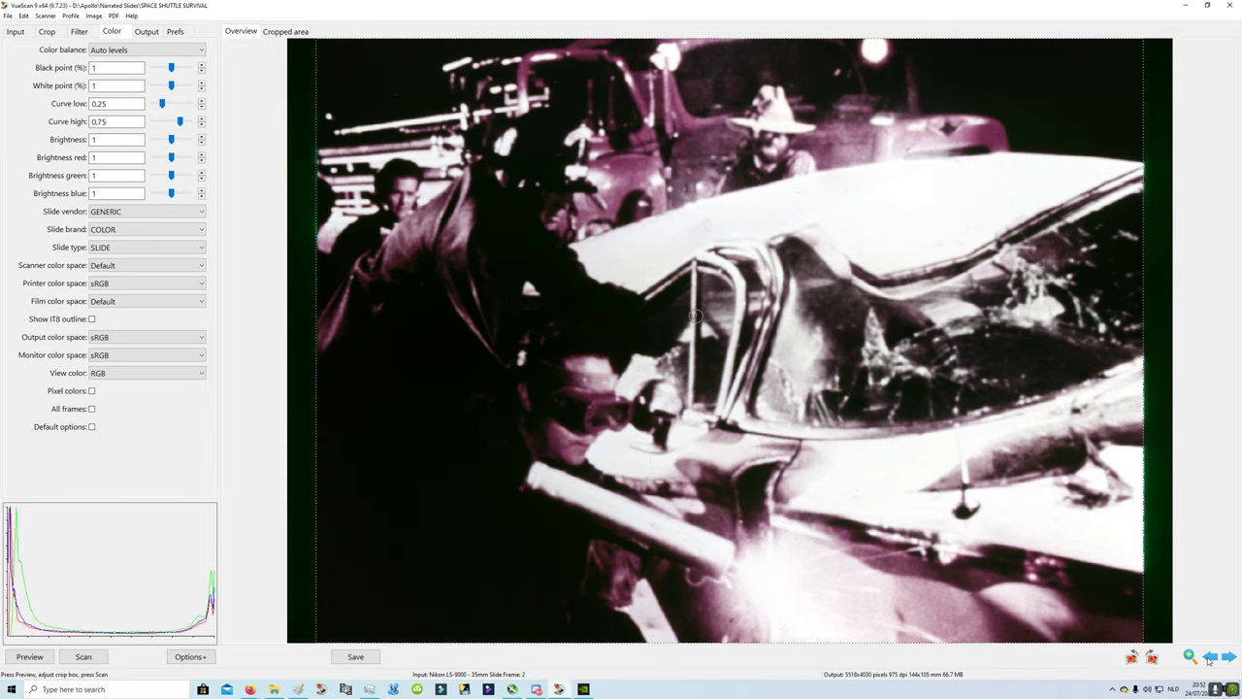
click(1223, 658)
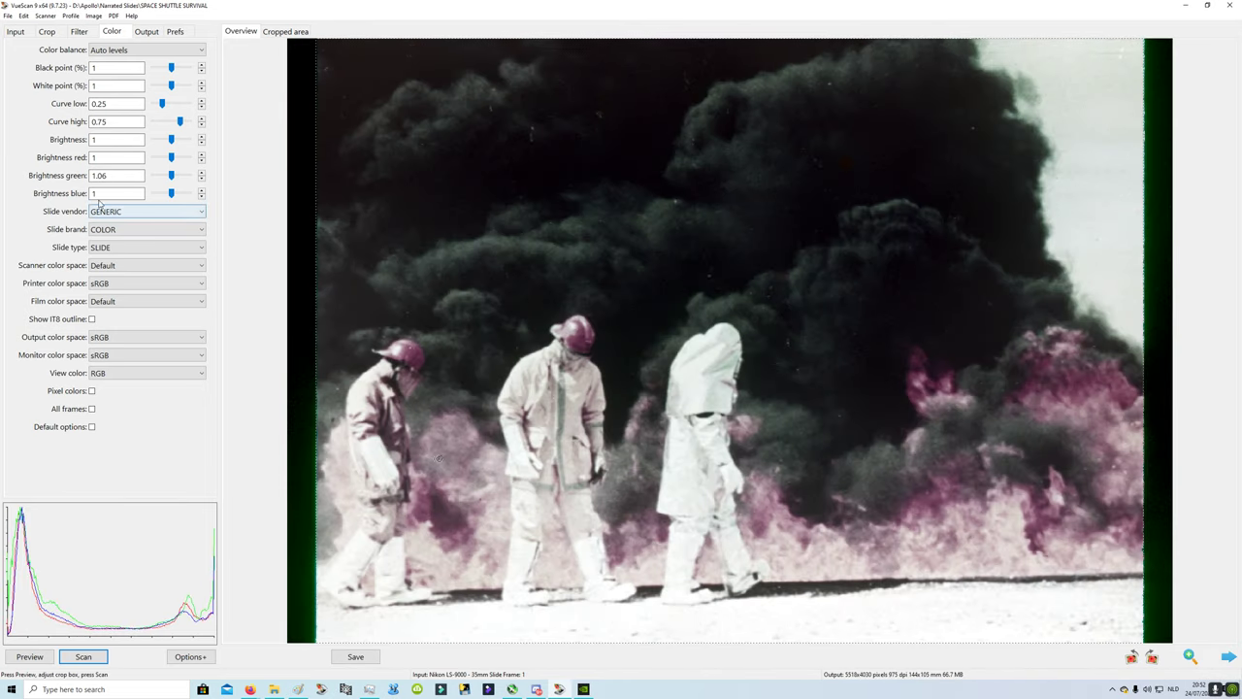
drag(116, 175, 75, 180)
text(1)
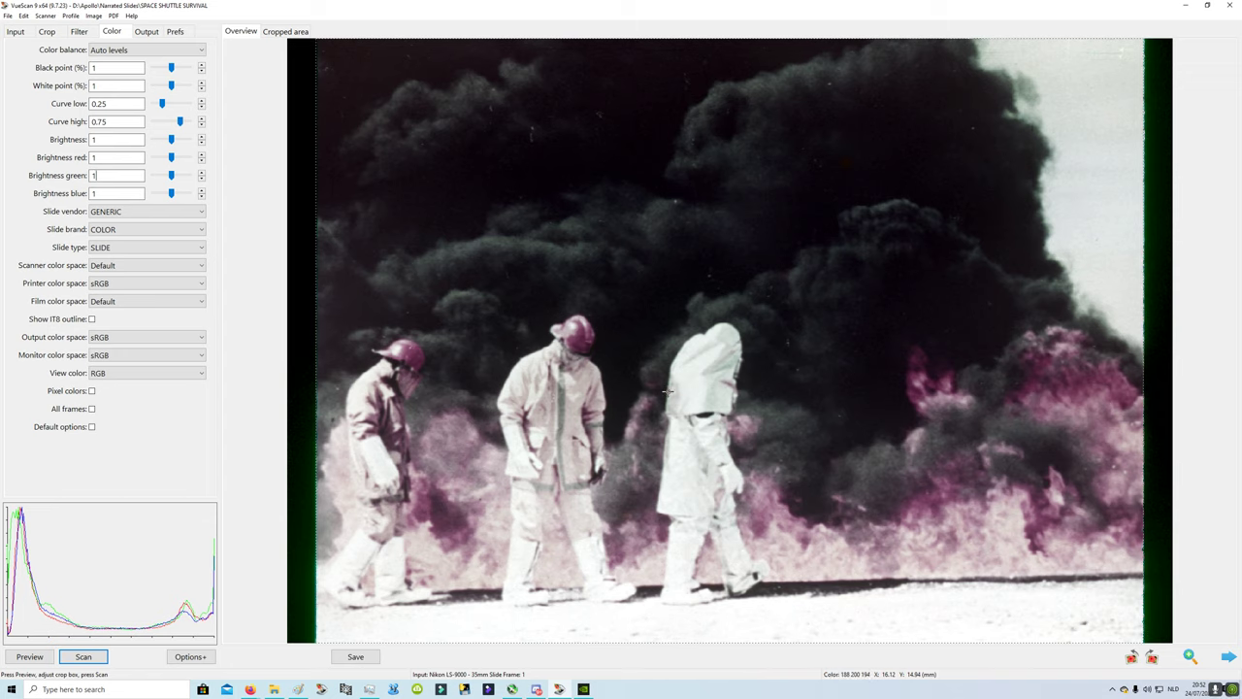
- Go forward to frame 5, the PEACE cartoon, and set its Brightness green to 1
click(1229, 656)
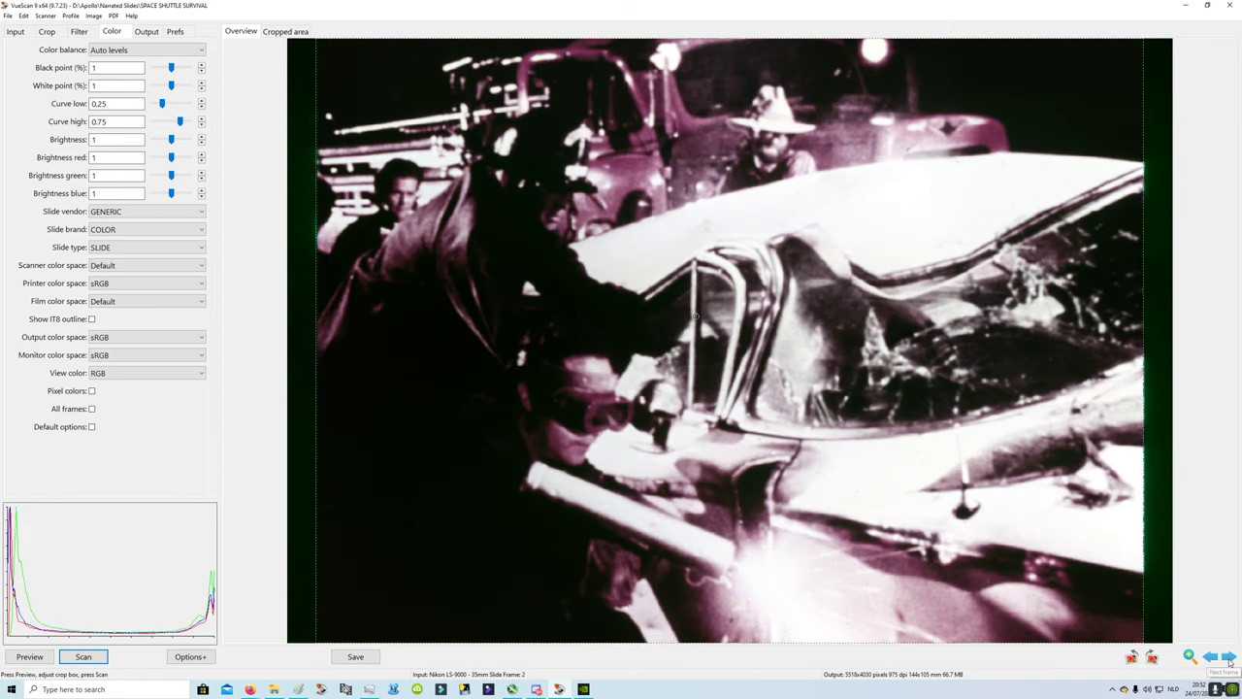
click(1229, 657)
click(1229, 657)
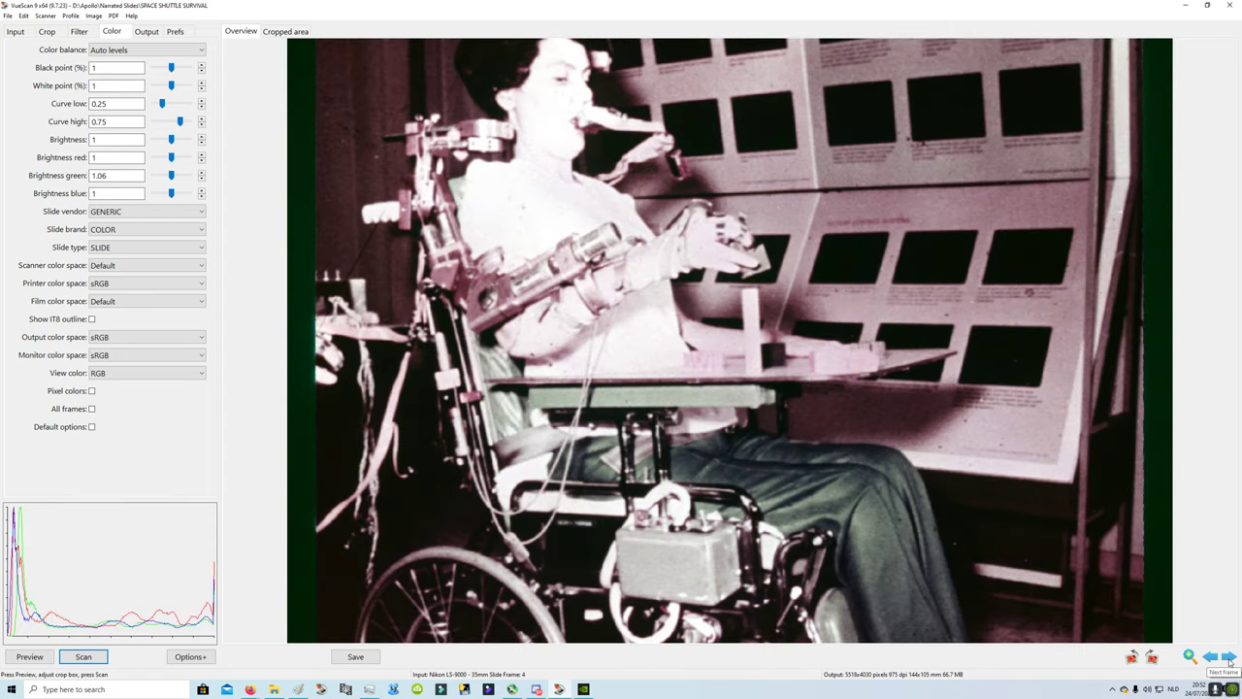
click(1229, 658)
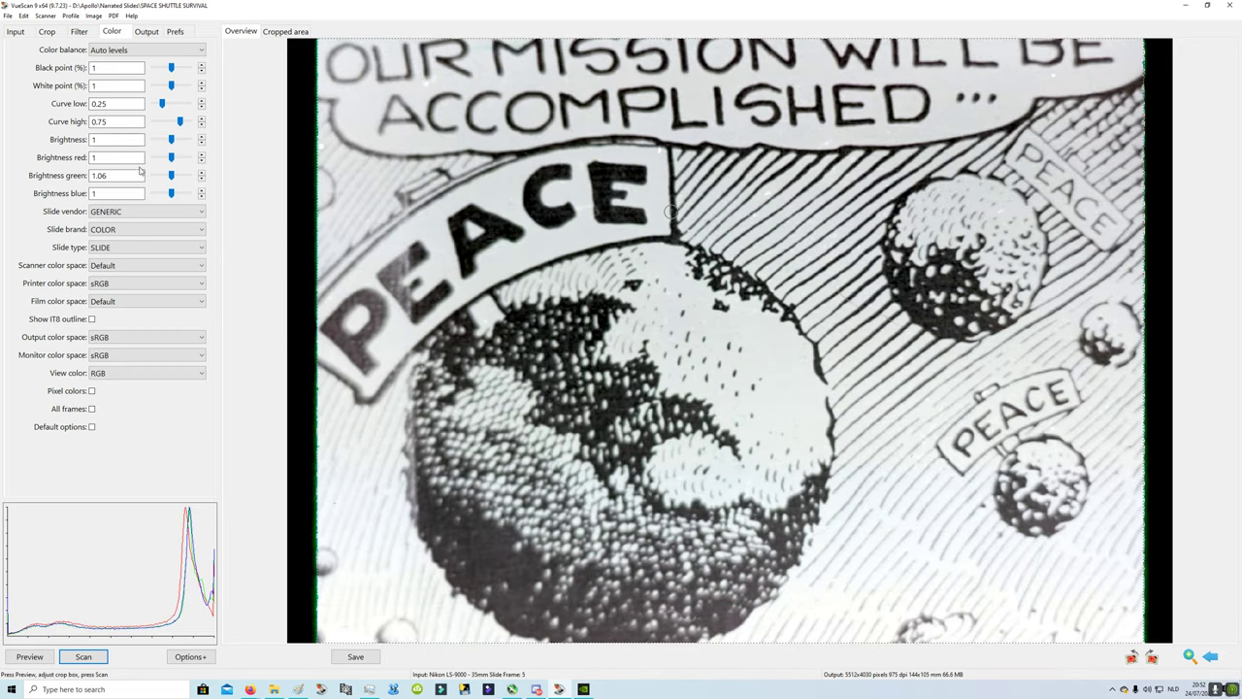
double_click(98, 175)
text(1)
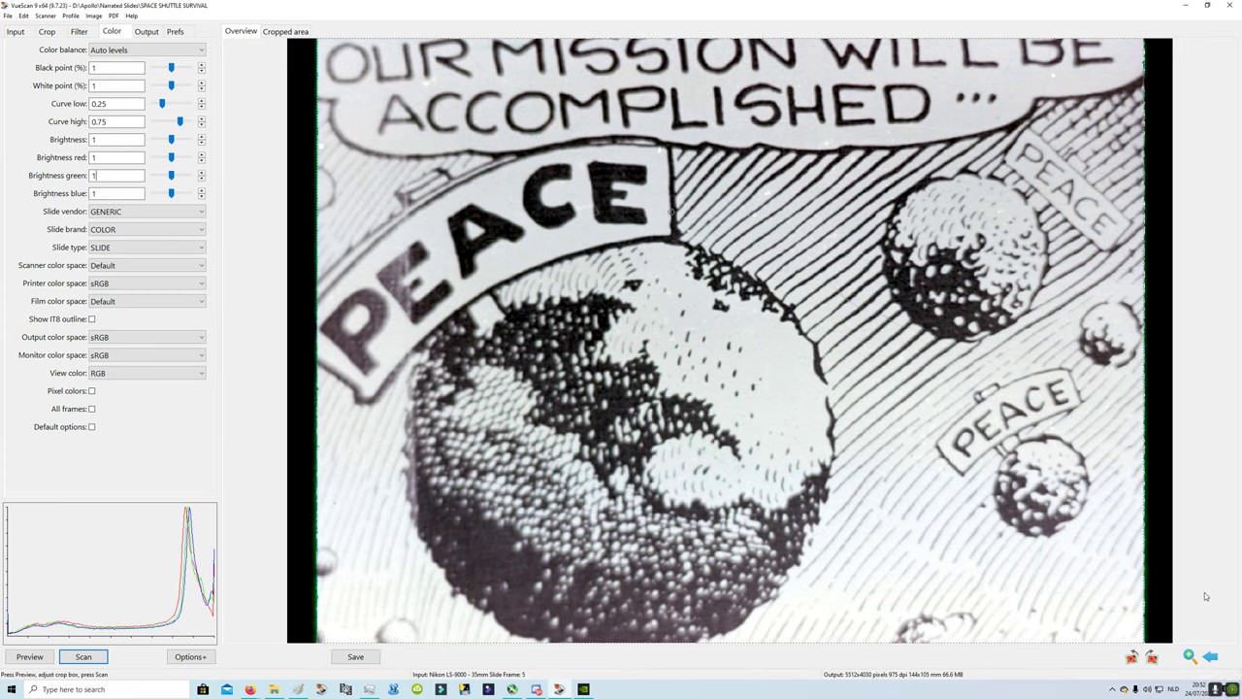
- Recheck frames 4 and 3, and scan the batch of slides with the Filter settings displayed
click(1208, 657)
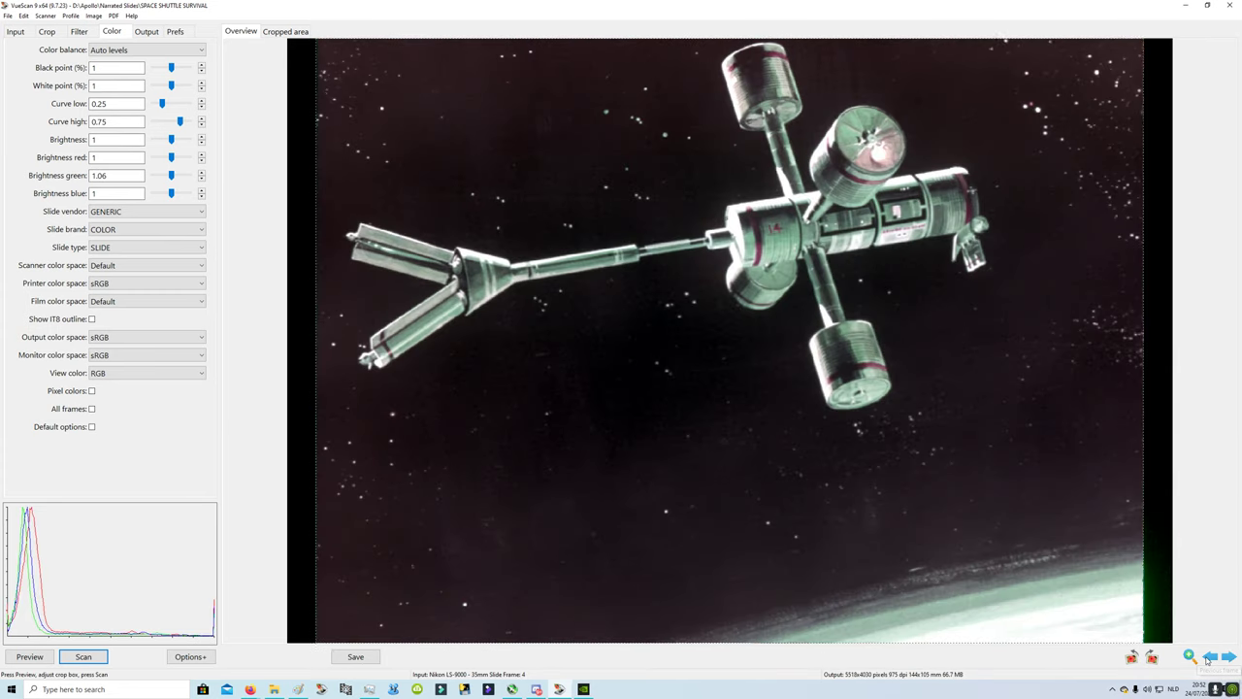
click(1209, 658)
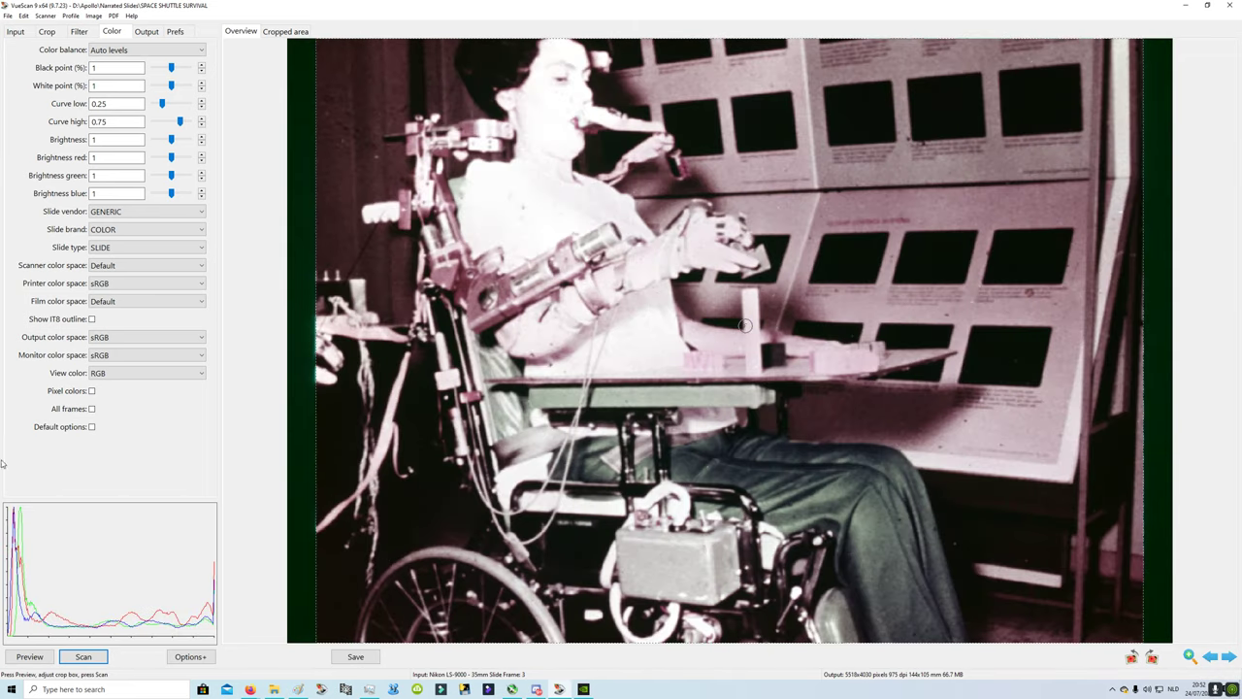
click(100, 657)
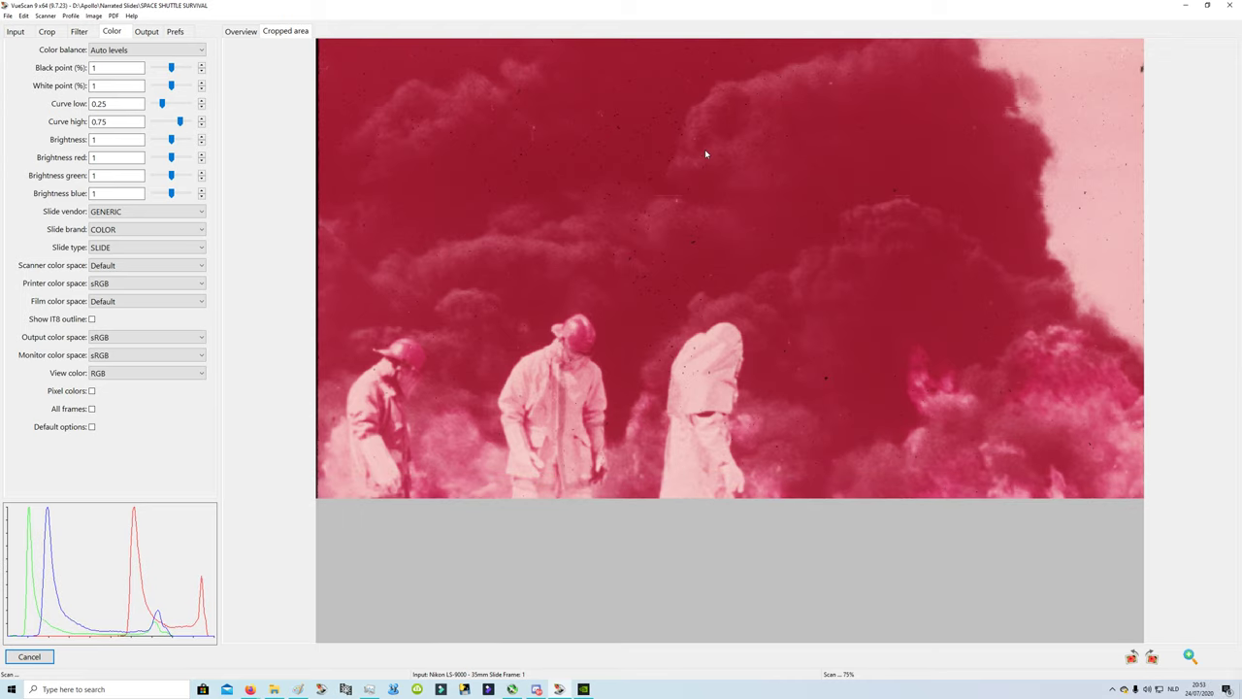
click(85, 35)
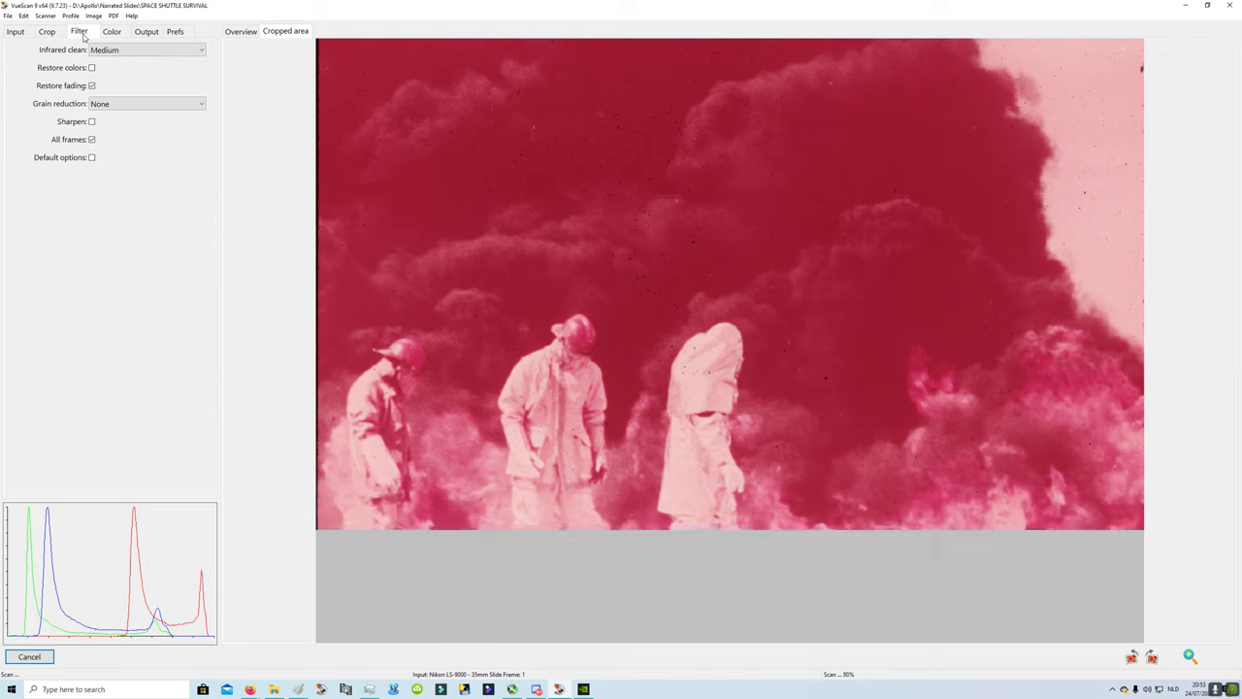
- Open the scanned image SPACE-SHUTTLE-SURVIVAL-NARRATED-1-36 from its folder in Paint and zoom out to 25% to inspect the whole picture
click(274, 689)
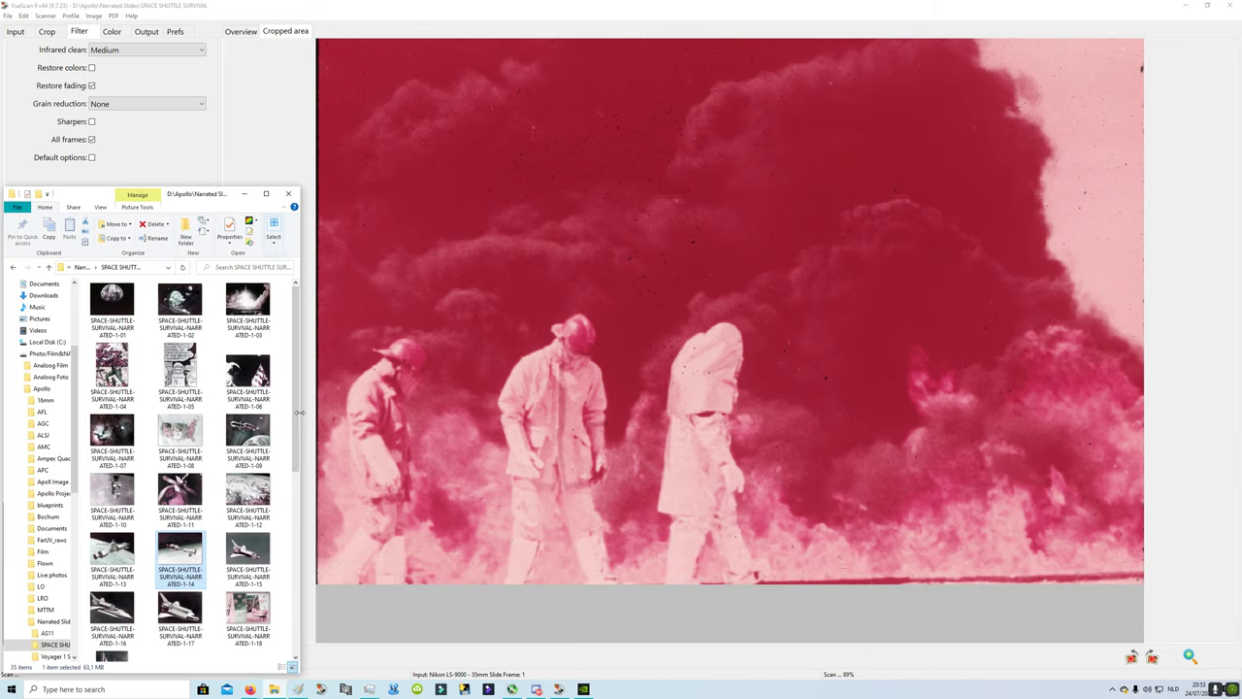
drag(292, 379, 286, 586)
scroll(286, 586, down, 2)
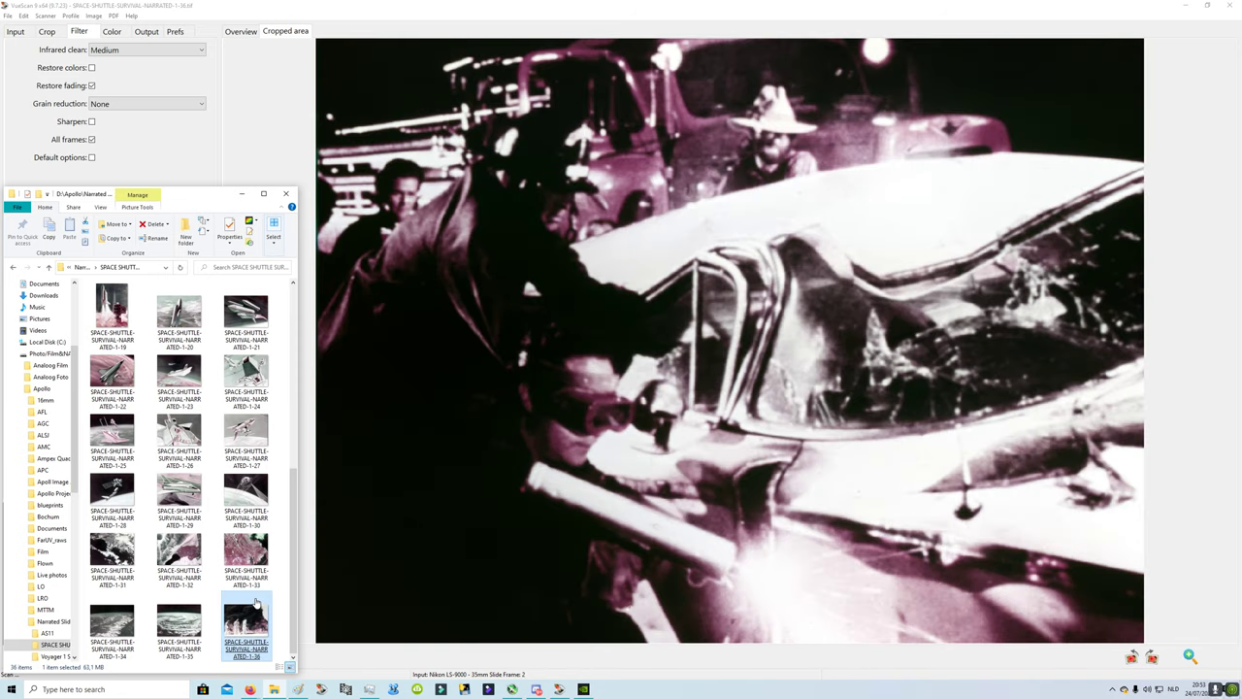
right_click(240, 614)
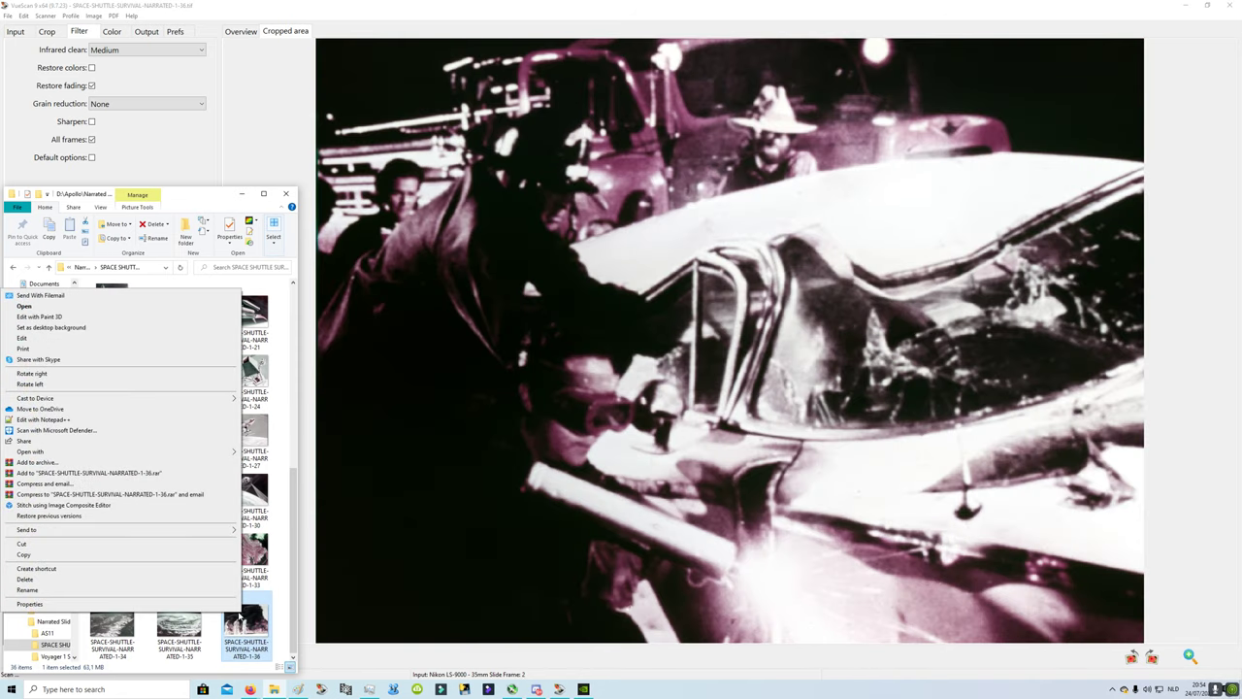
click(33, 339)
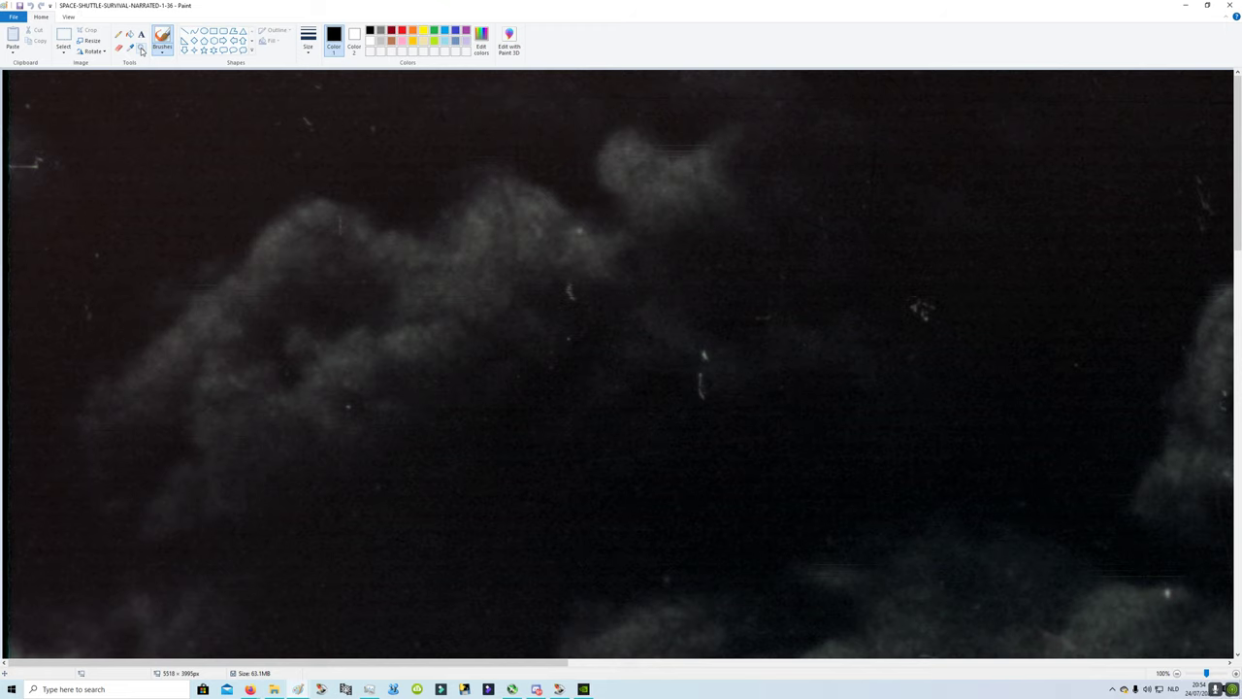
click(141, 48)
right_click(527, 283)
right_click(528, 285)
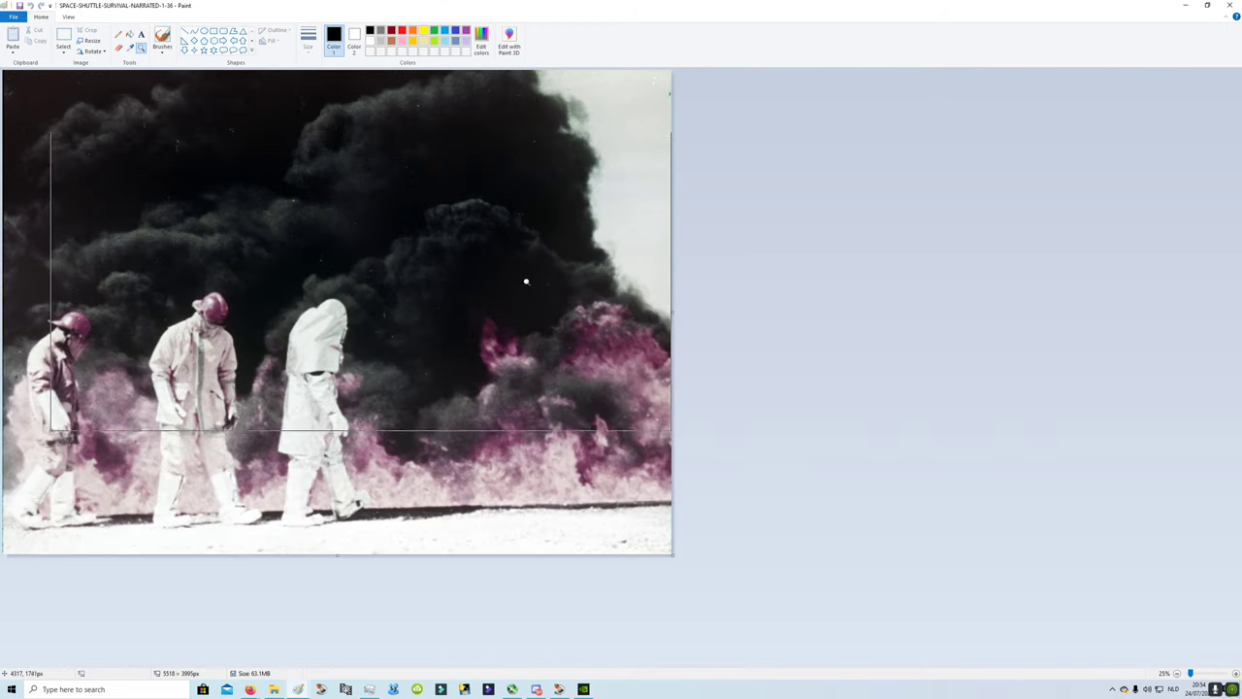
- Examine the dark smoke above the firefighters at 100% zoom, and return to an overview of the picture at 12.5%
click(527, 281)
click(582, 283)
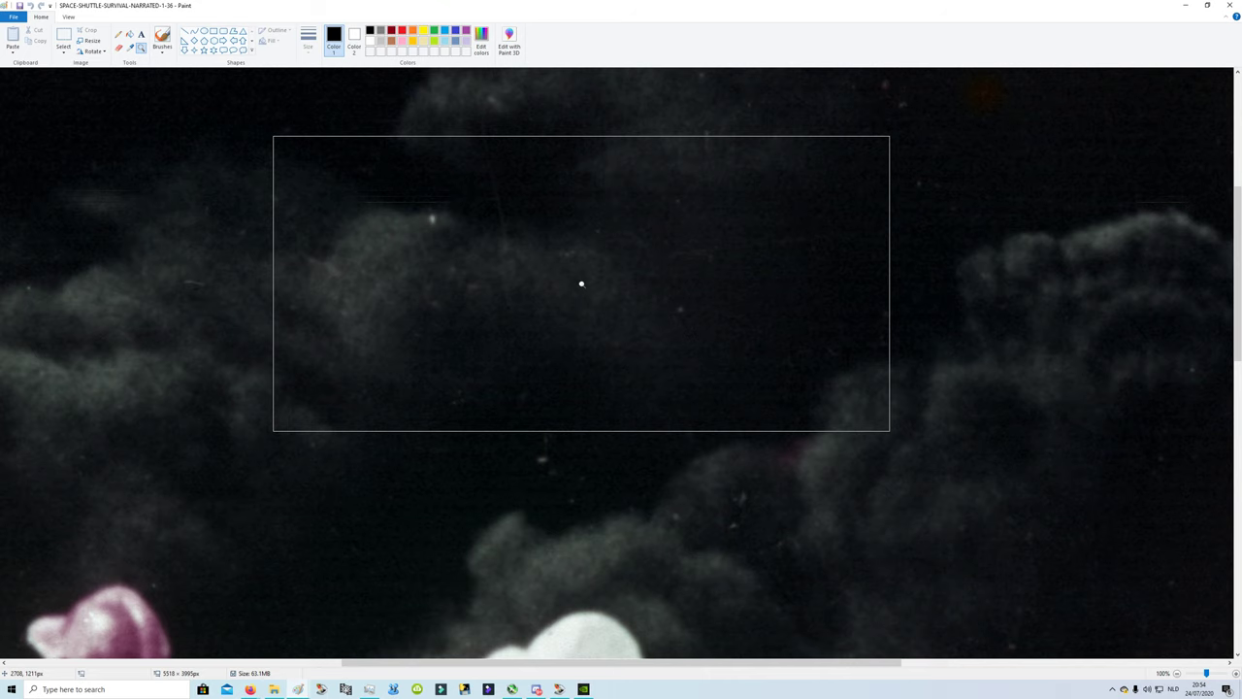
right_click(581, 284)
click(534, 281)
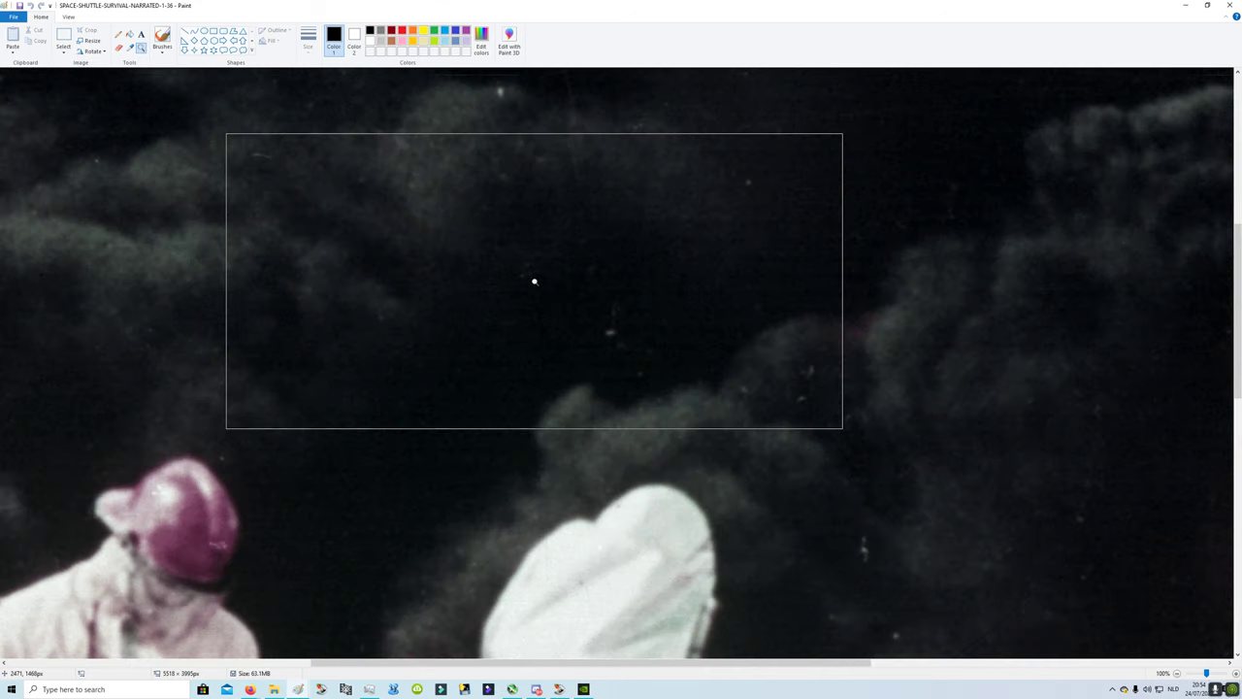
right_click(638, 349)
right_click(638, 350)
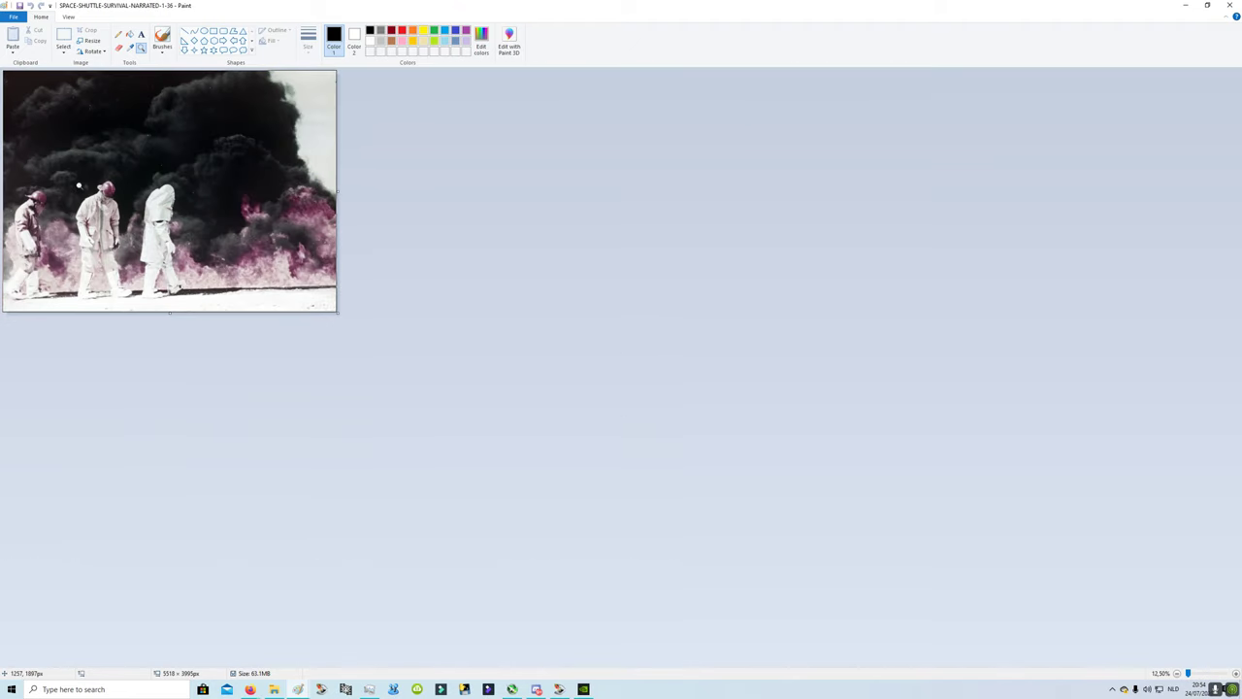
- Inspect the smoke, firefighters and ground of the fire scene at up to 100% zoom, and close the image
click(174, 227)
click(239, 311)
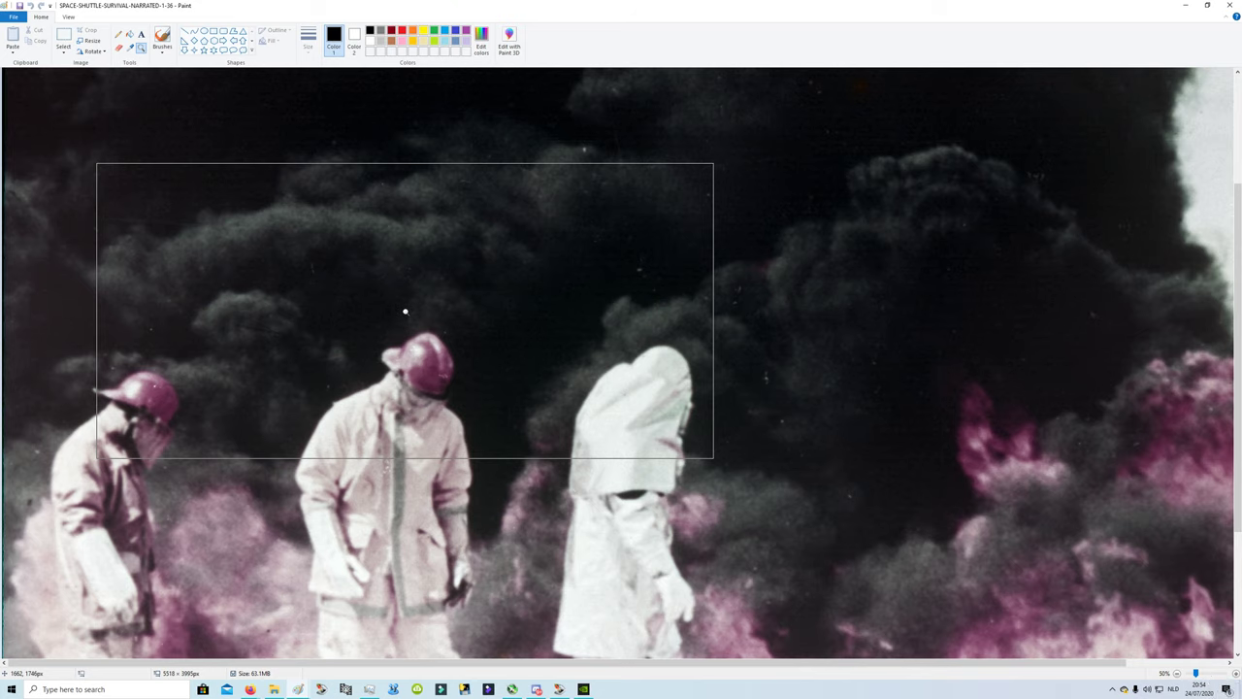
right_click(406, 311)
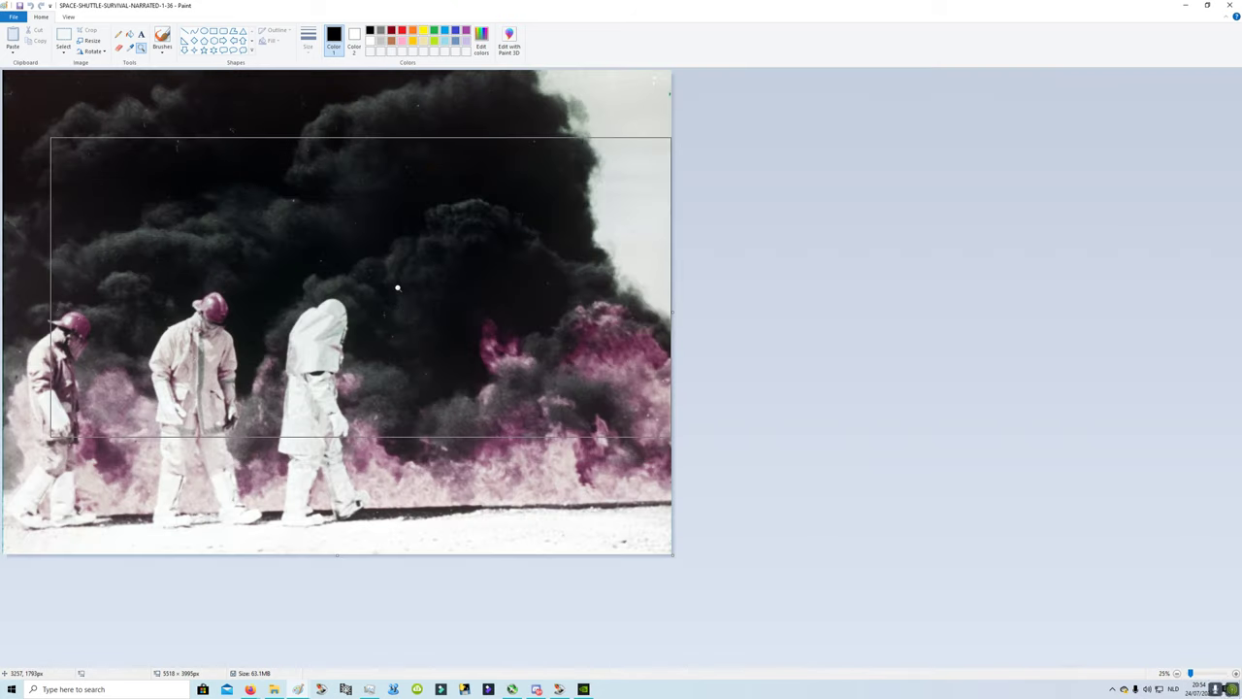
click(397, 287)
click(397, 287)
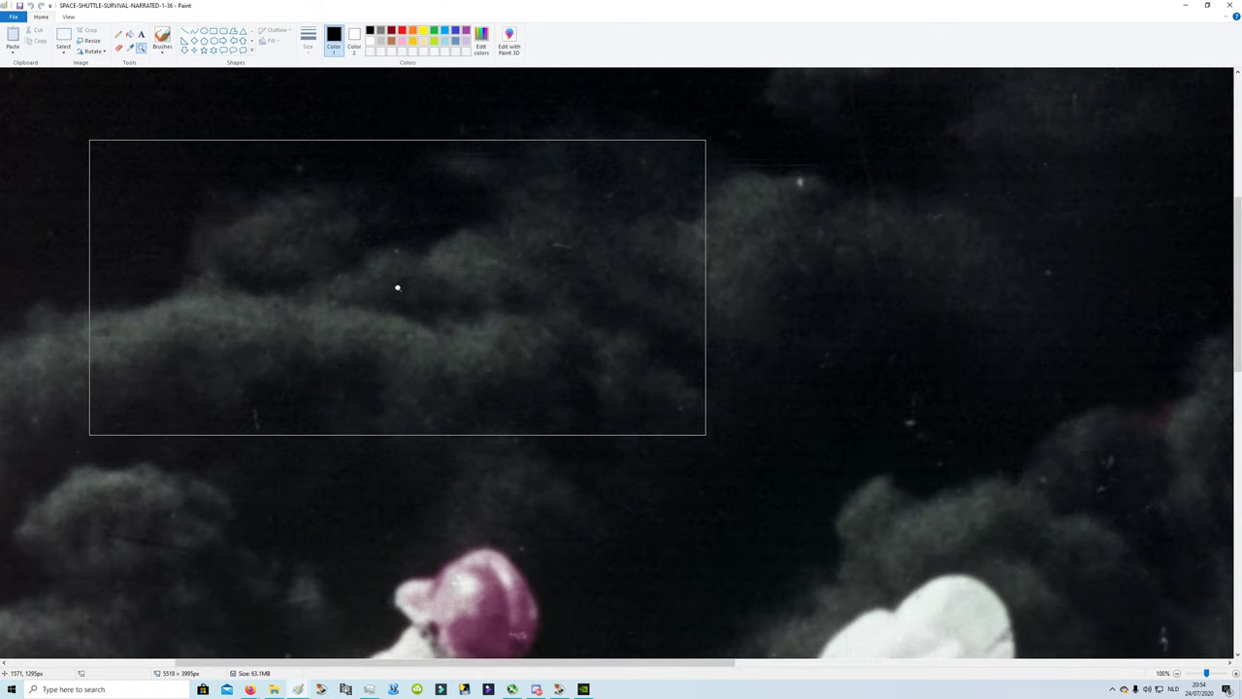
scroll(397, 287, down, 5)
scroll(397, 288, down, 5)
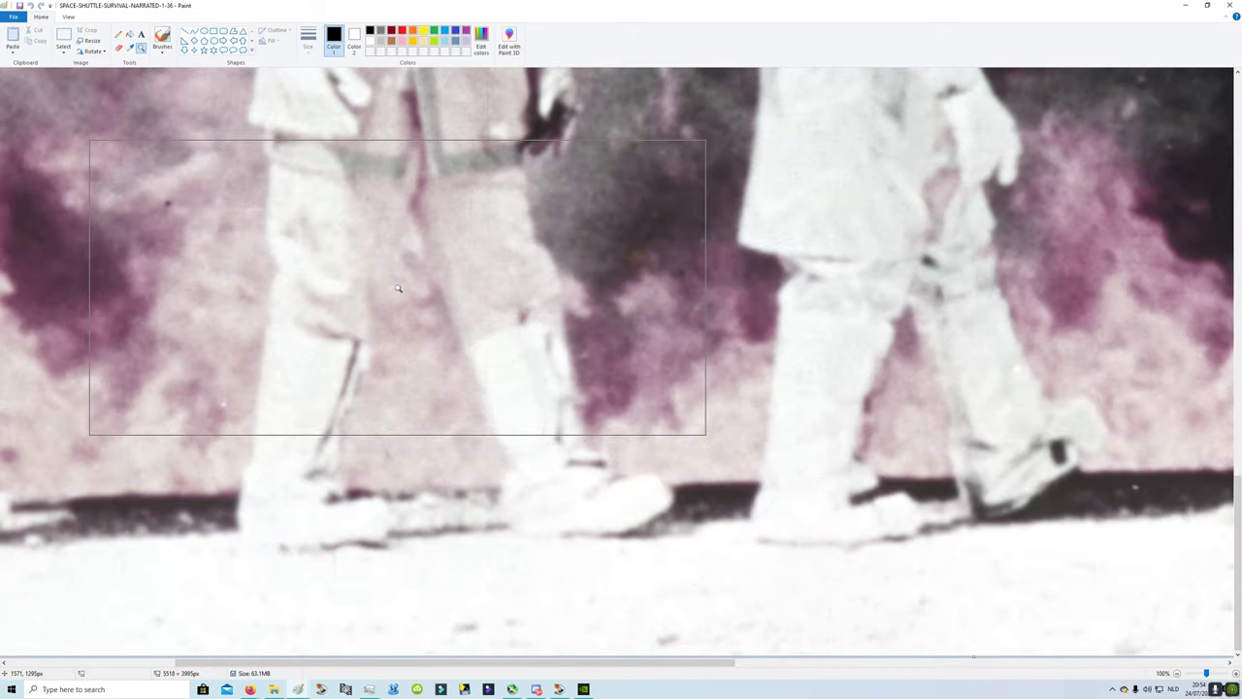
scroll(397, 288, up, 8)
right_click(397, 288)
click(1230, 5)
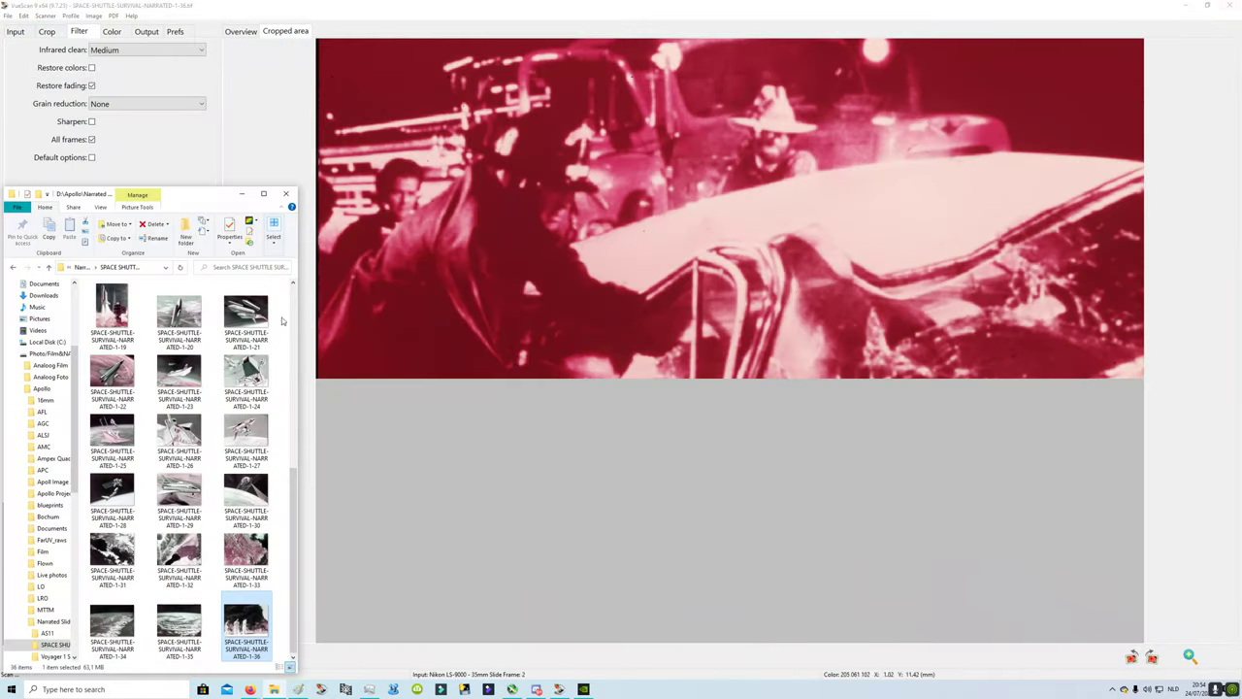
- Open the scanned image SPACE-SHUTTLE-SURVIVAL-NARRATED-1-27 from the folder in Paint and zoom out to 25% to see the whole picture
click(238, 436)
right_click(238, 437)
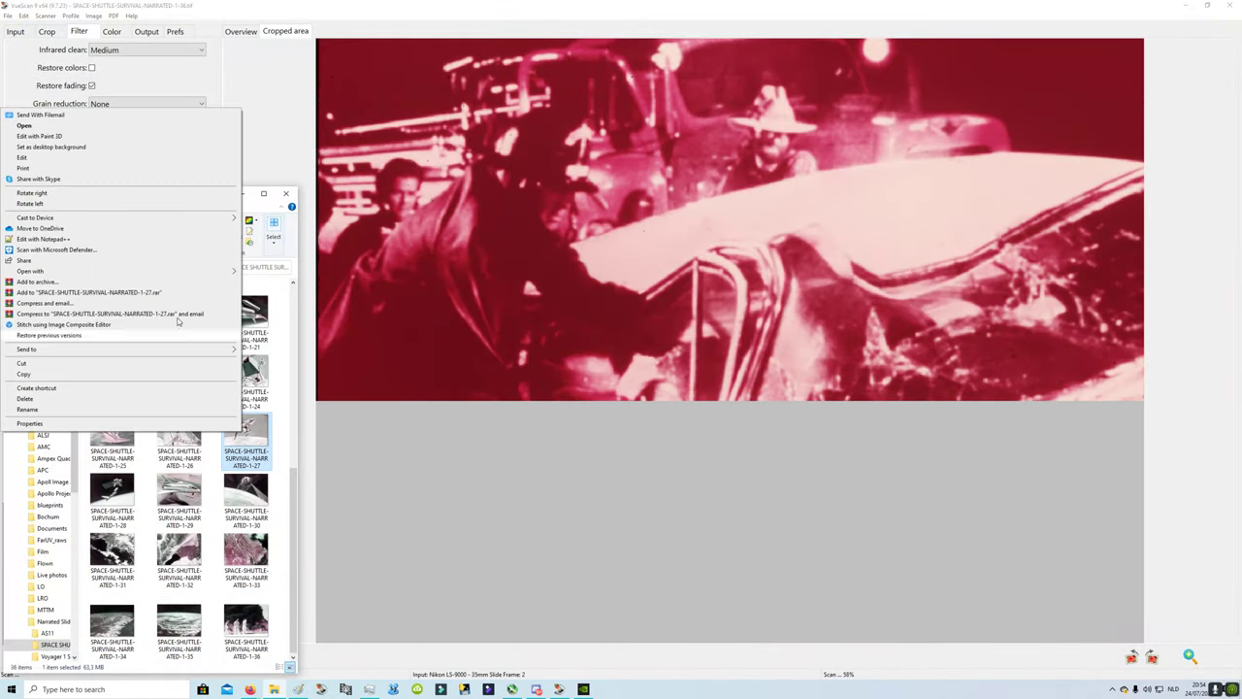
click(58, 153)
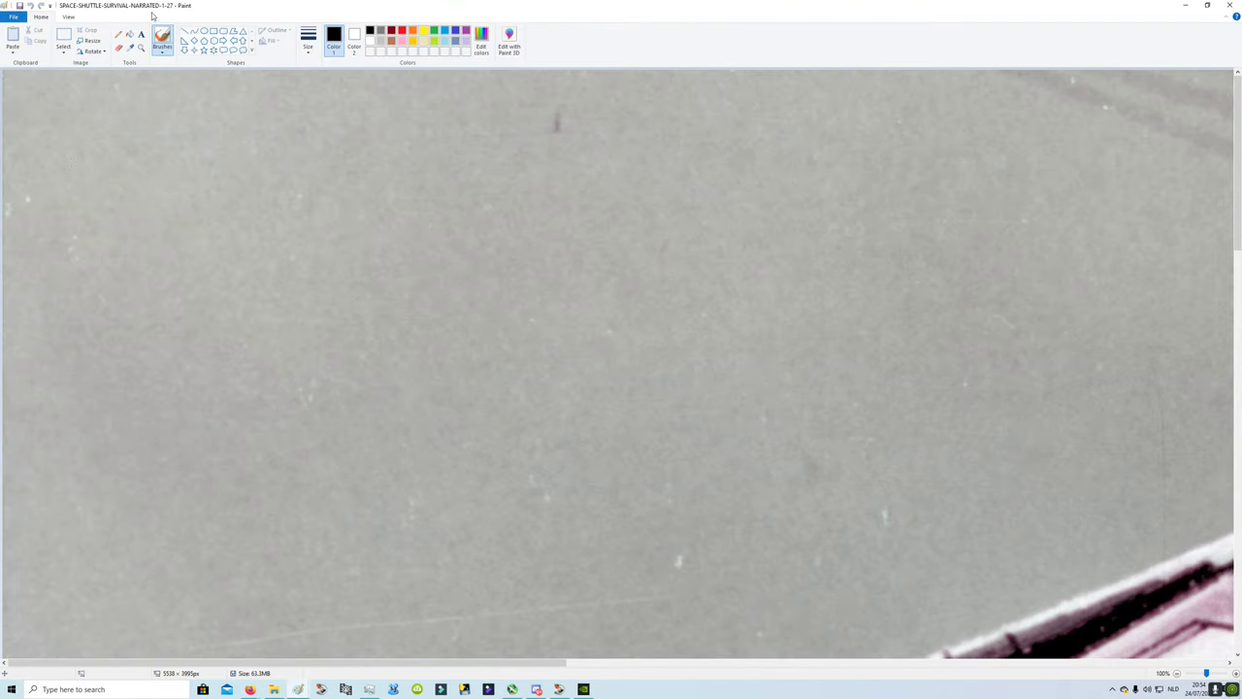
click(141, 48)
right_click(411, 233)
right_click(412, 233)
right_click(412, 233)
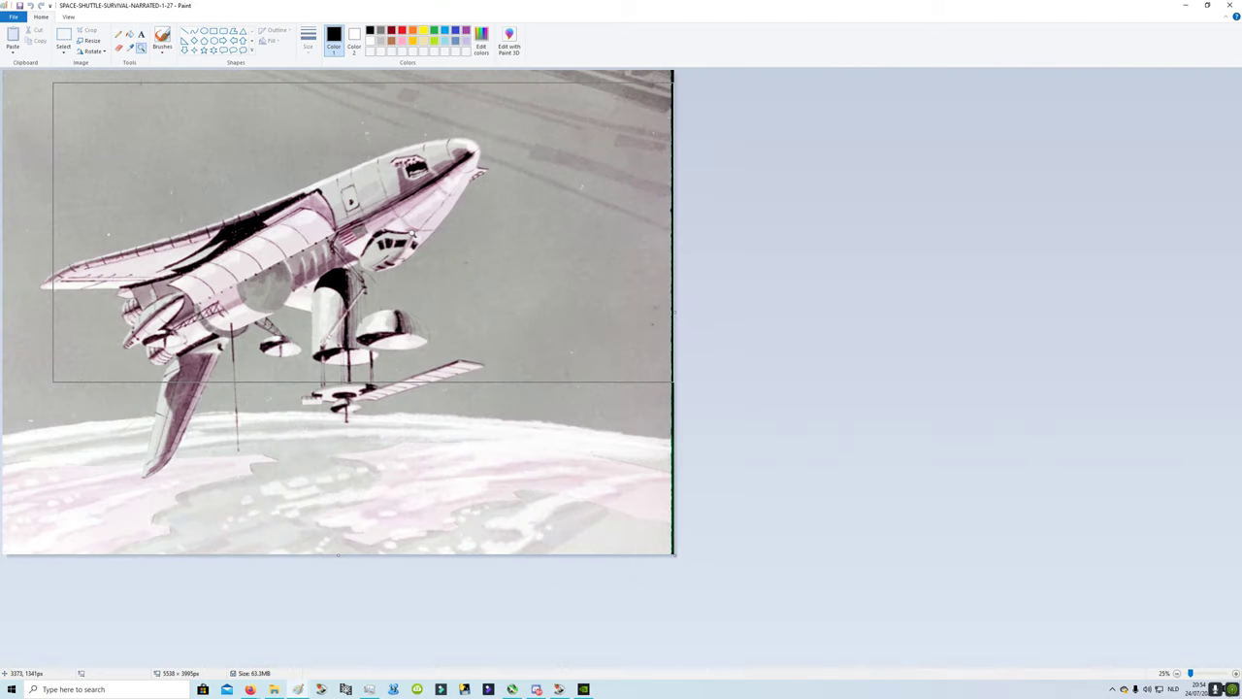
- Inspect the shuttle illustration and its grey background from the sky to the Earth at 50% zoom, and close the image
click(437, 316)
scroll(437, 316, up, 4)
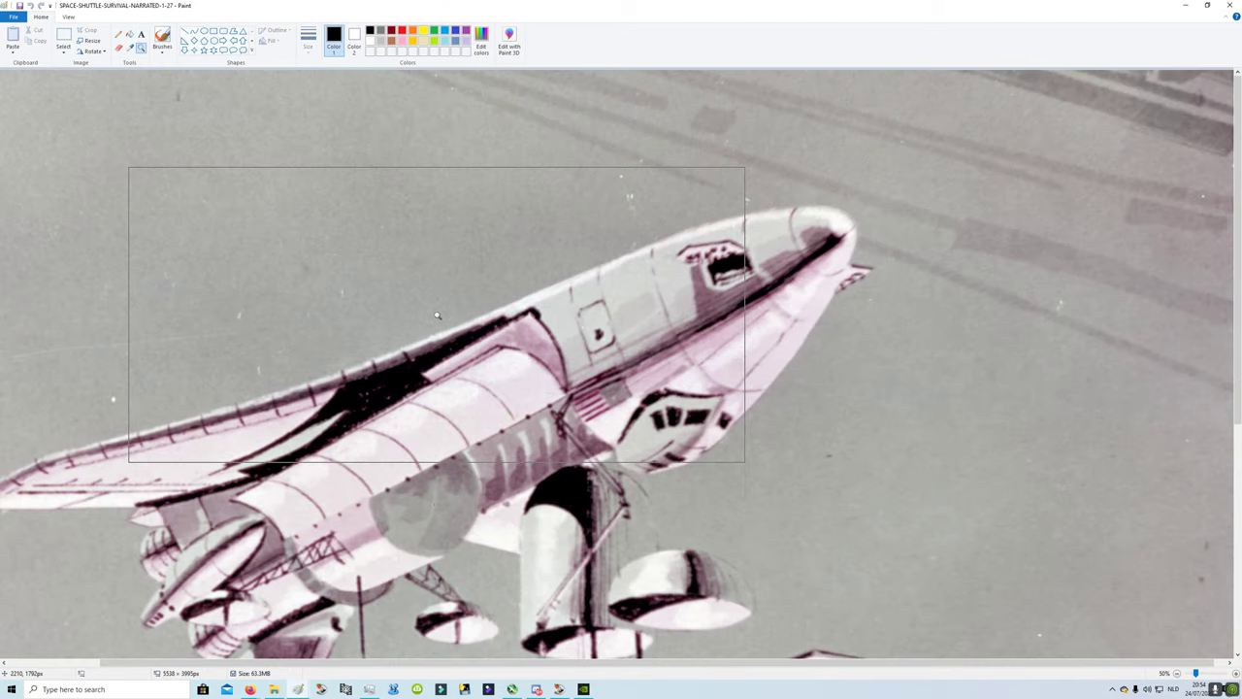
scroll(437, 316, down, 8)
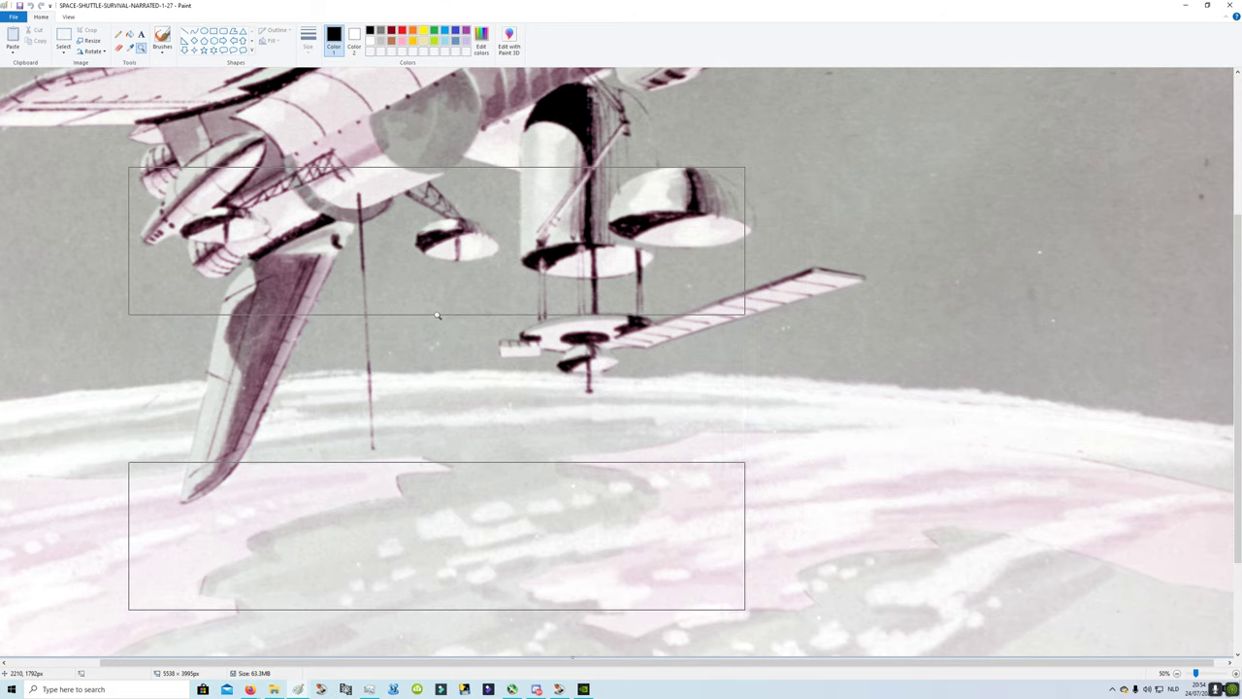
right_click(437, 316)
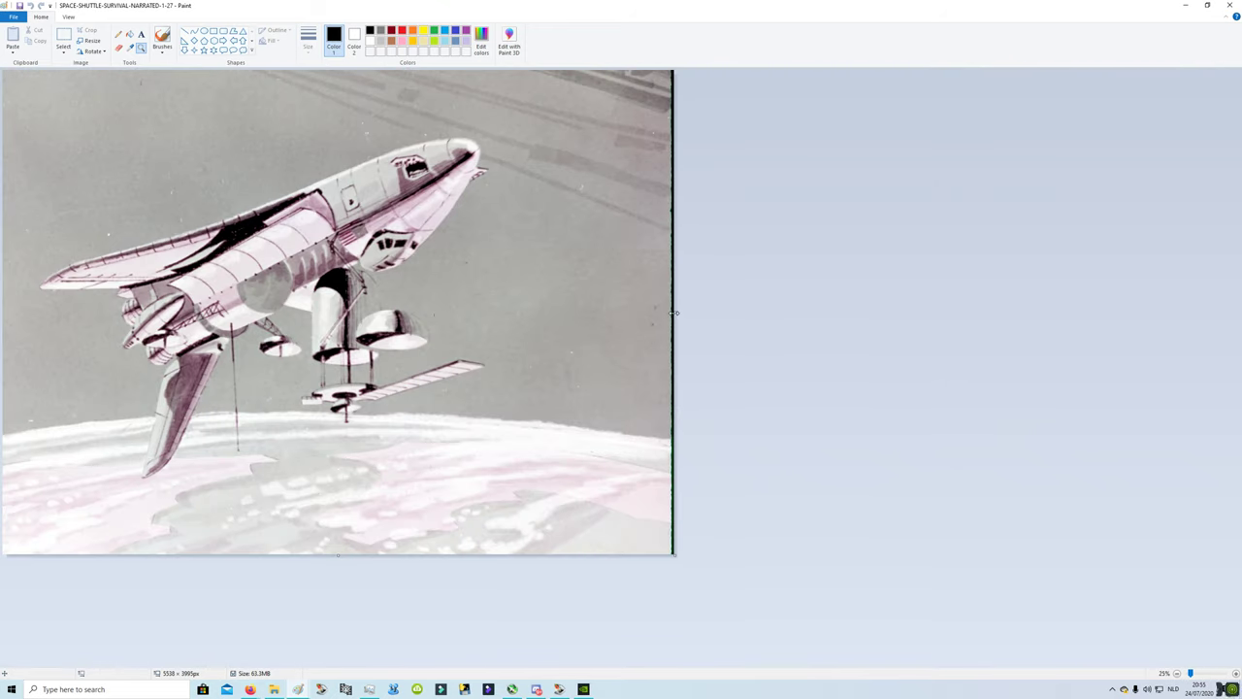
click(361, 271)
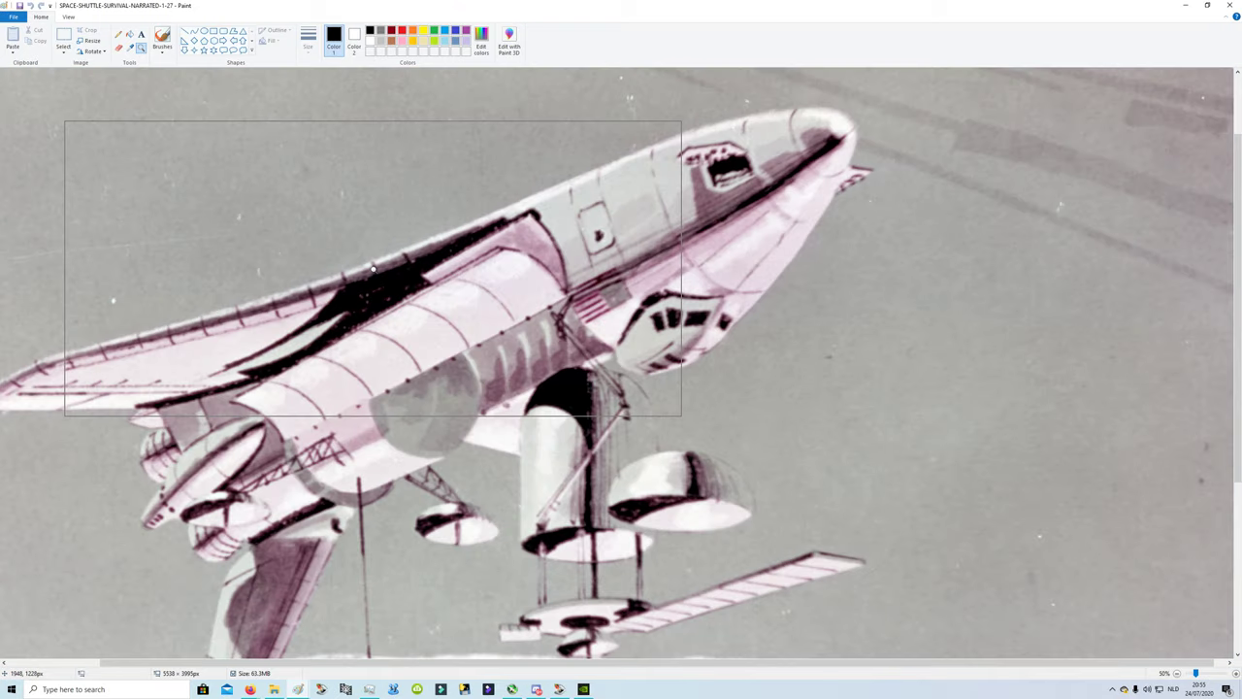
click(372, 268)
click(615, 352)
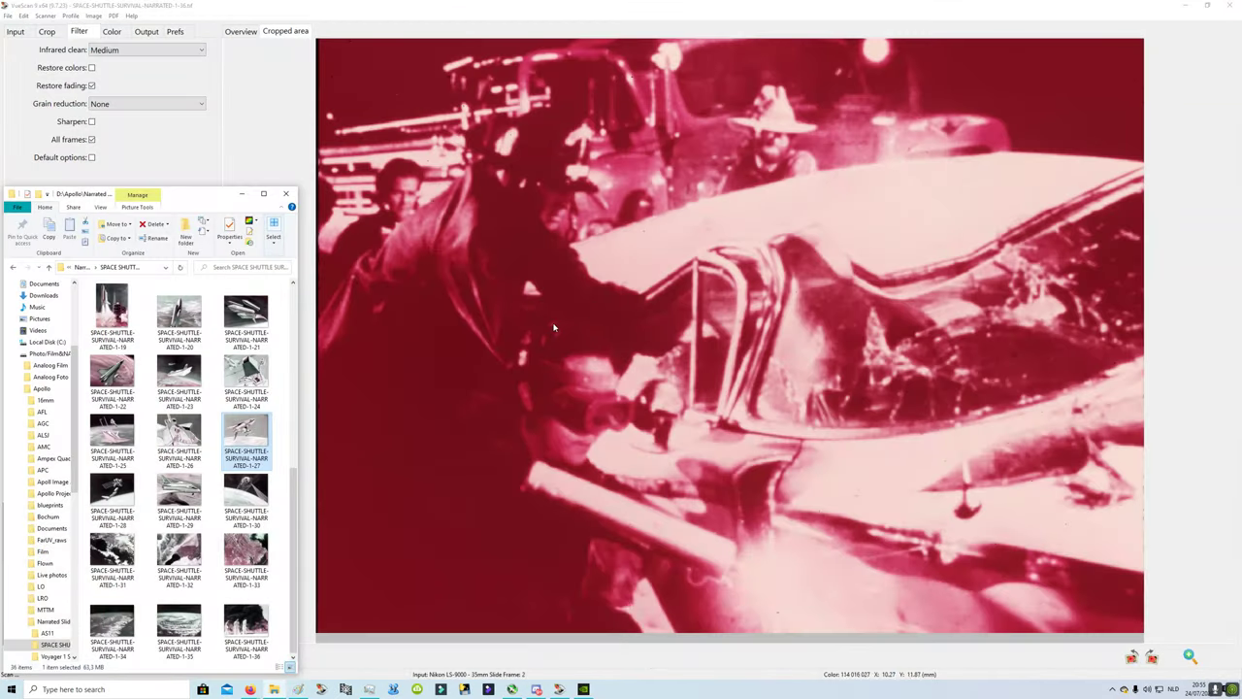
- Open the scanned image SPACE-SHUTTLE-SURVIVAL-NARRATED-1-28 from the folder in Paint and zoom out to 50%
click(115, 490)
right_click(125, 504)
key(Escape)
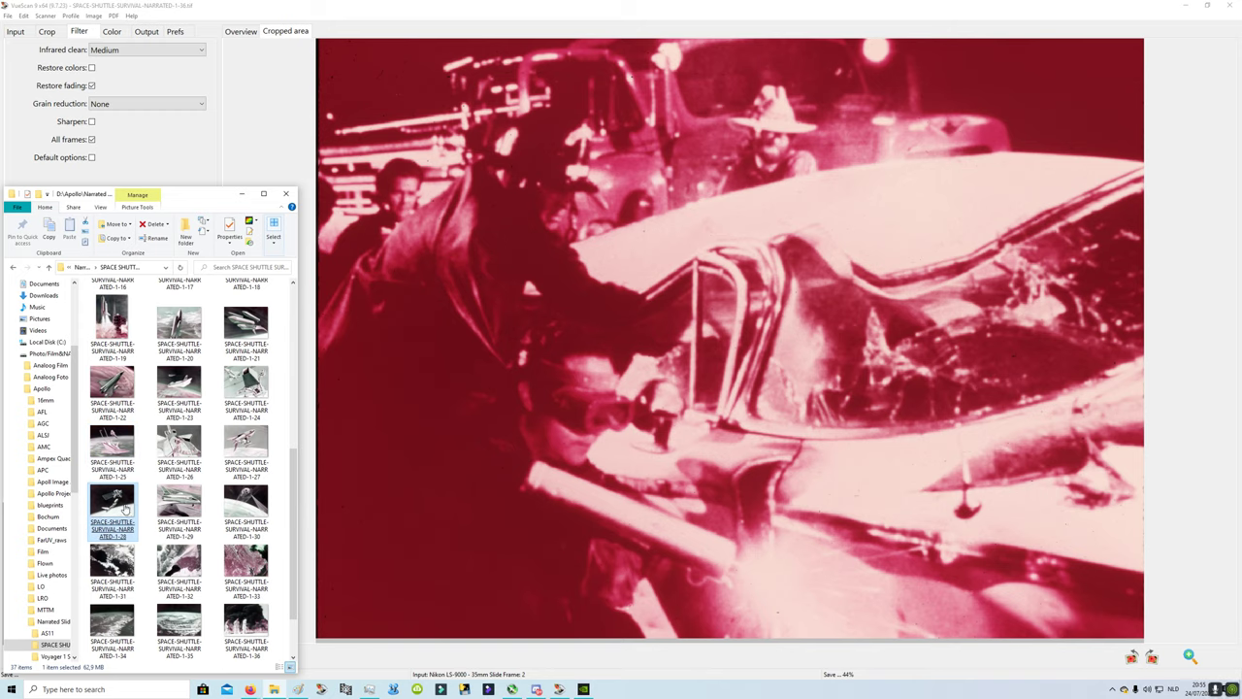
right_click(124, 498)
click(136, 226)
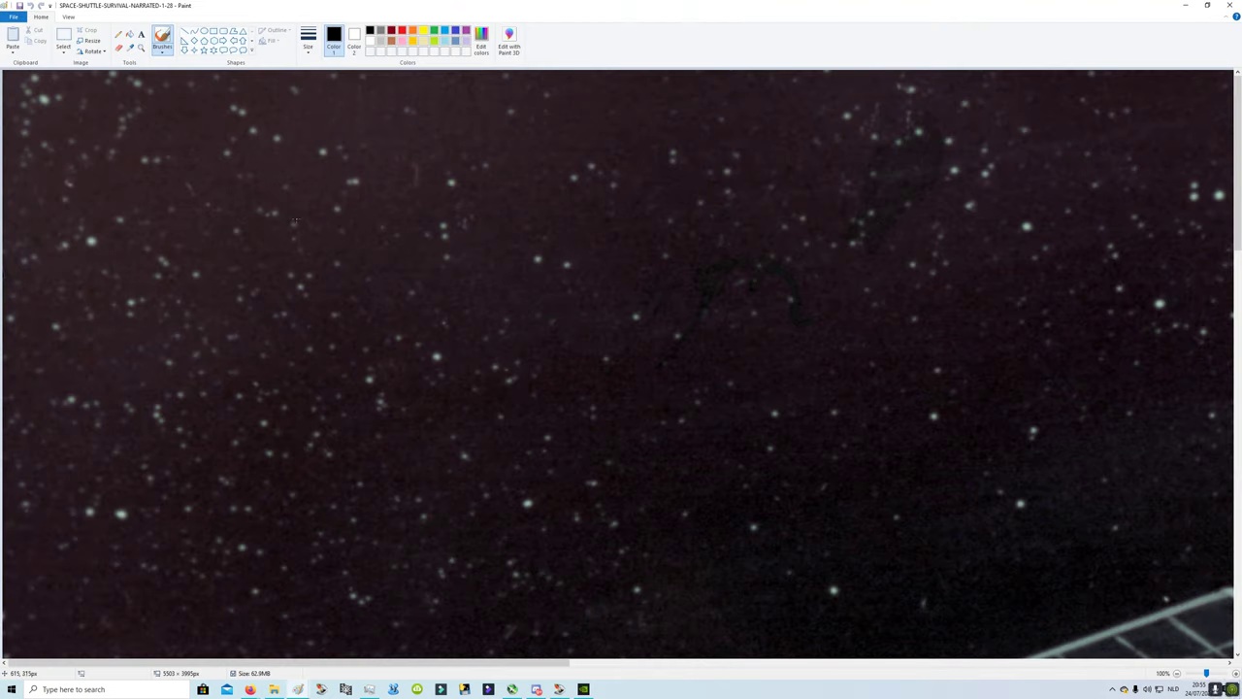
click(140, 46)
right_click(521, 216)
- Inspect the starry sky, space station and shuttle in the picture at 50% and 25% zoom, and close the image
scroll(528, 335, down, 3)
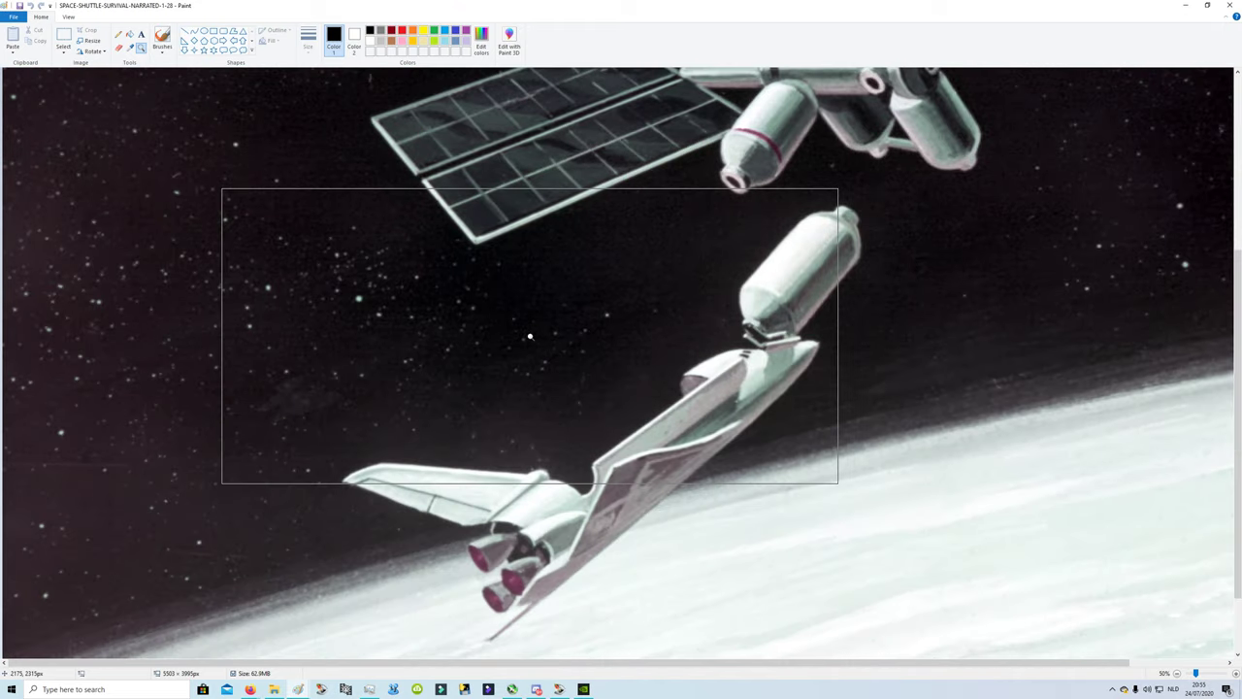
scroll(530, 336, down, 1)
scroll(530, 336, up, 4)
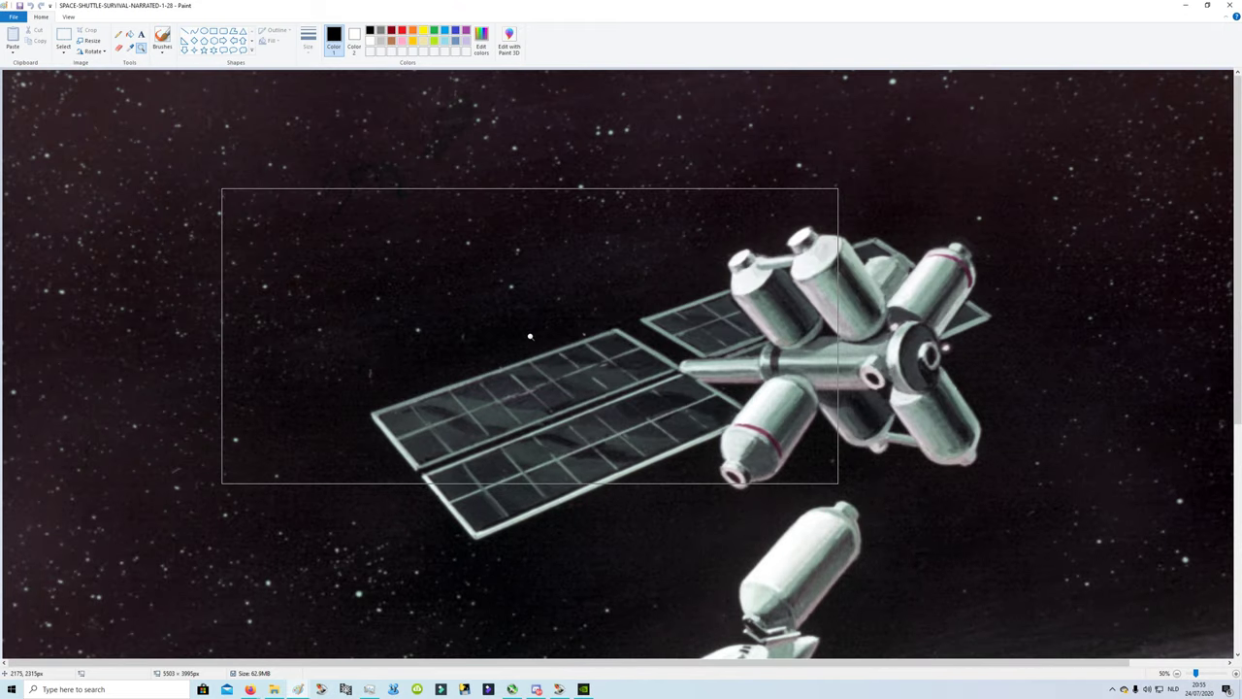
right_click(785, 355)
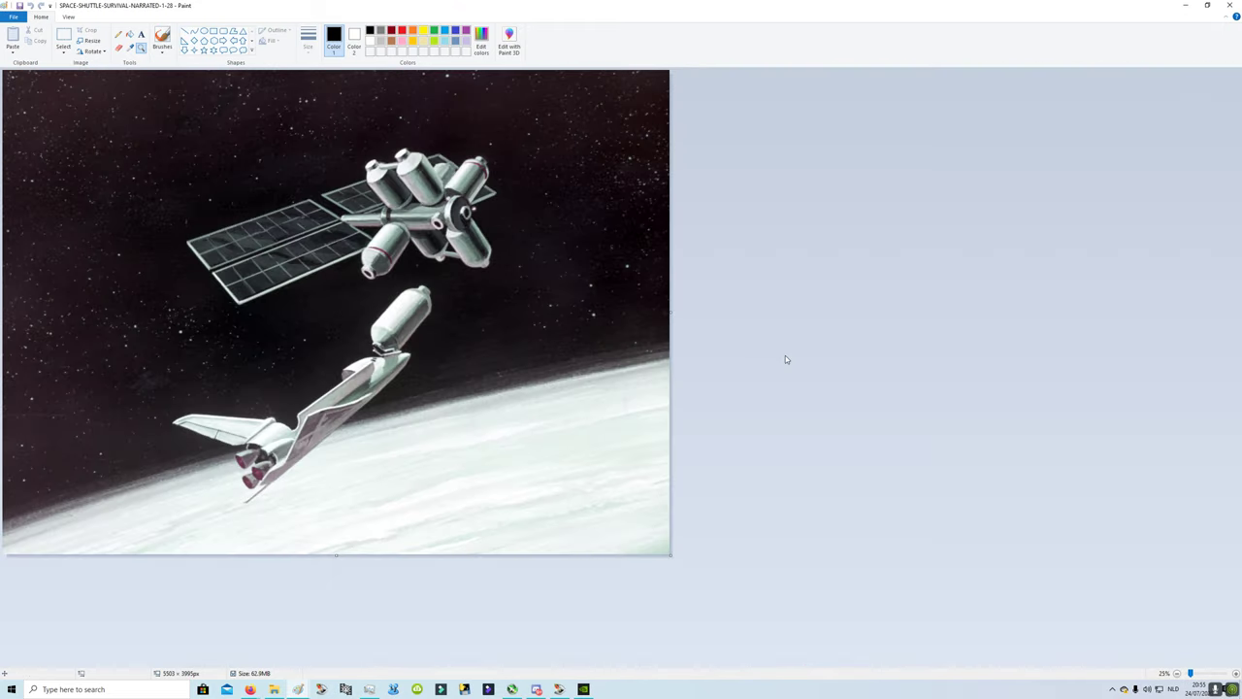
click(296, 344)
scroll(296, 345, down, 1)
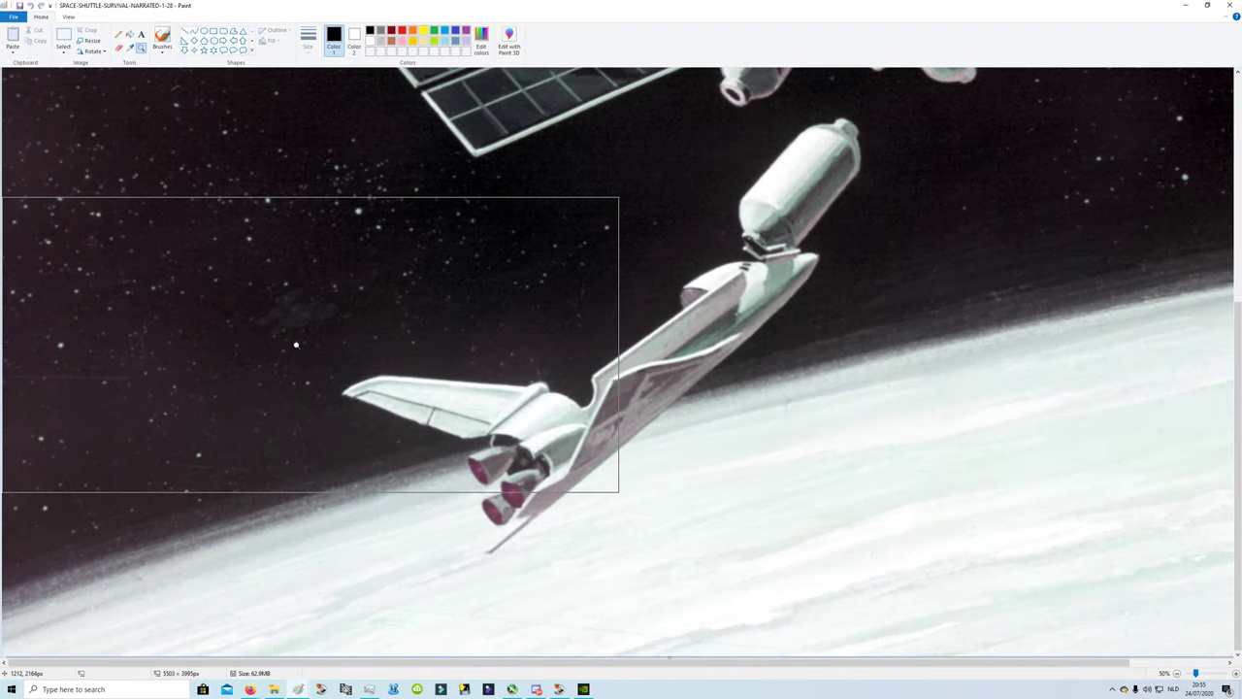
click(1228, 5)
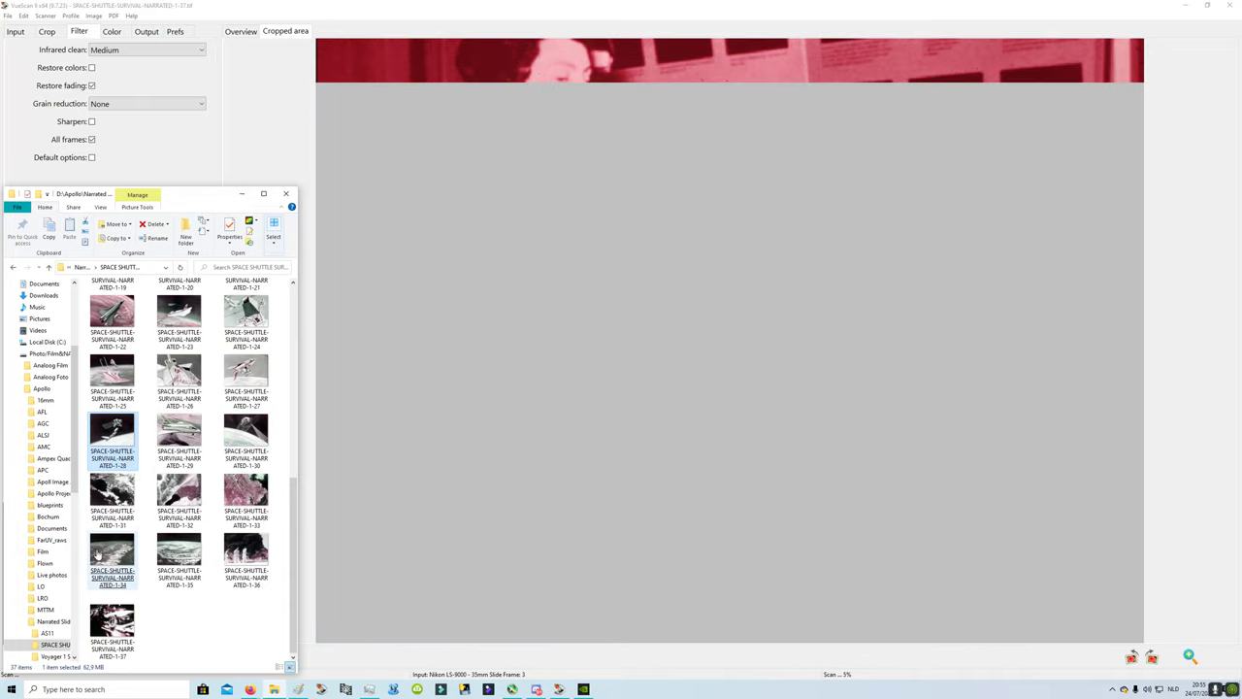
- Open the scanned image SPACE-SHUTTLE-SURVIVAL-NARRATED-1-35 from the folder in Paint and zoom out to 25% to see the whole hurricane
click(252, 495)
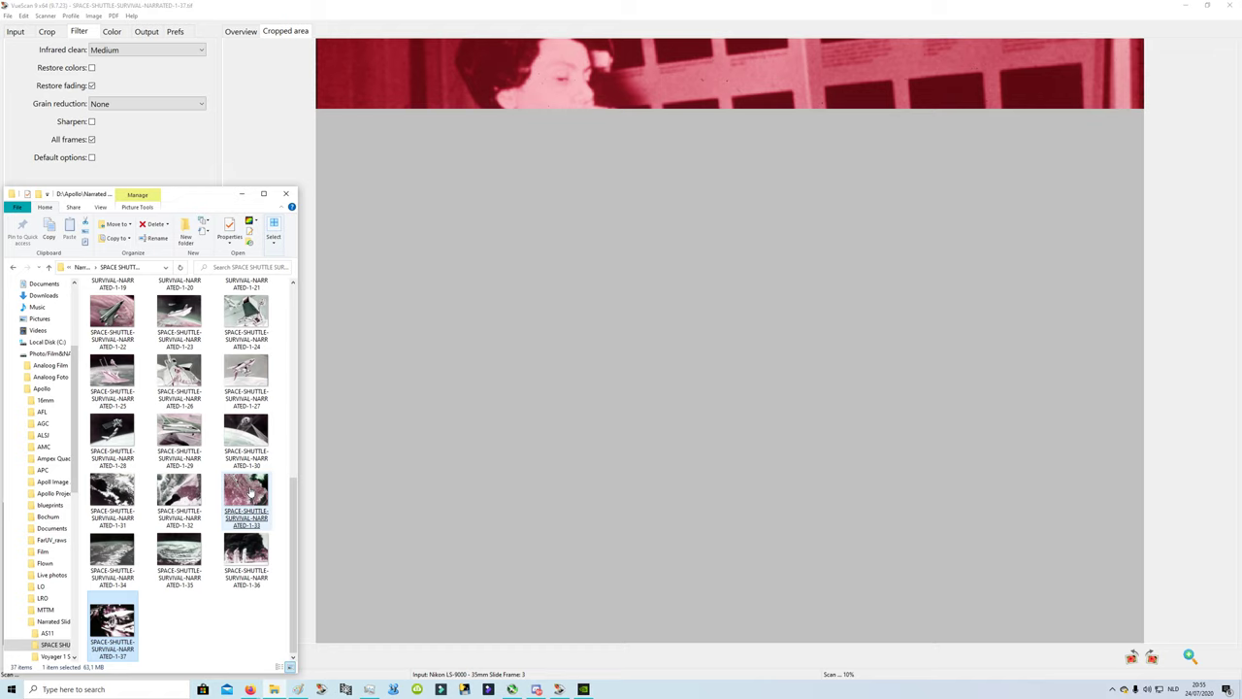
right_click(171, 552)
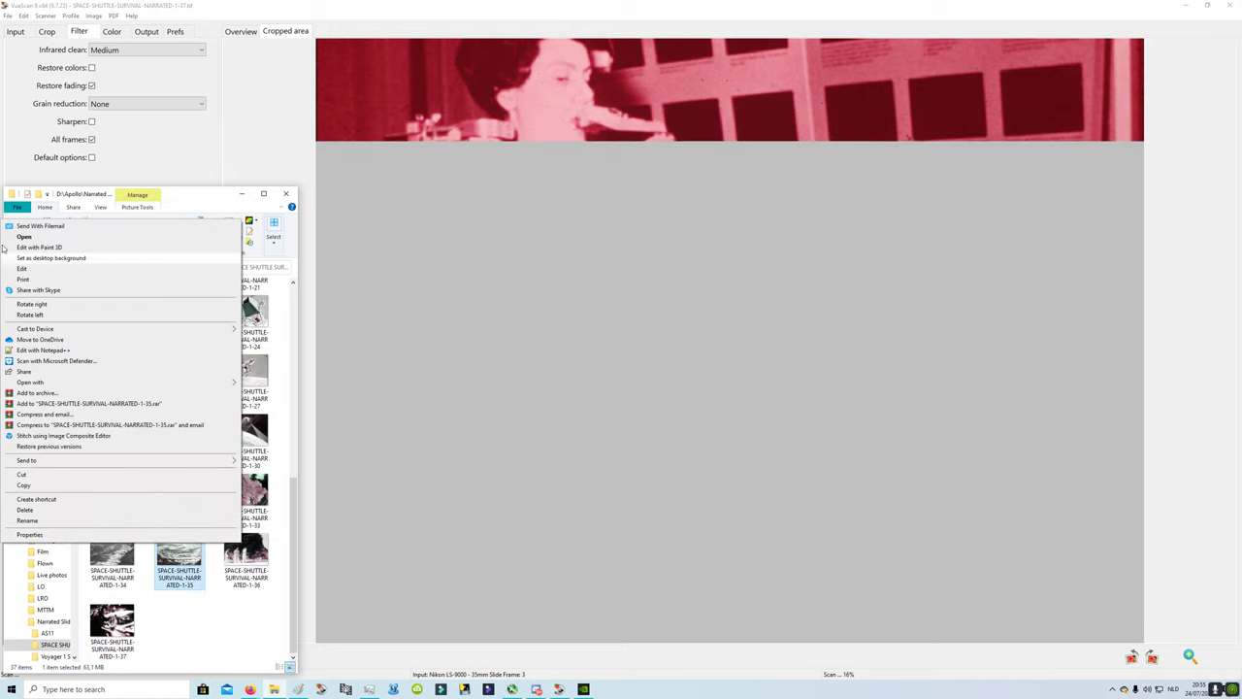
click(21, 268)
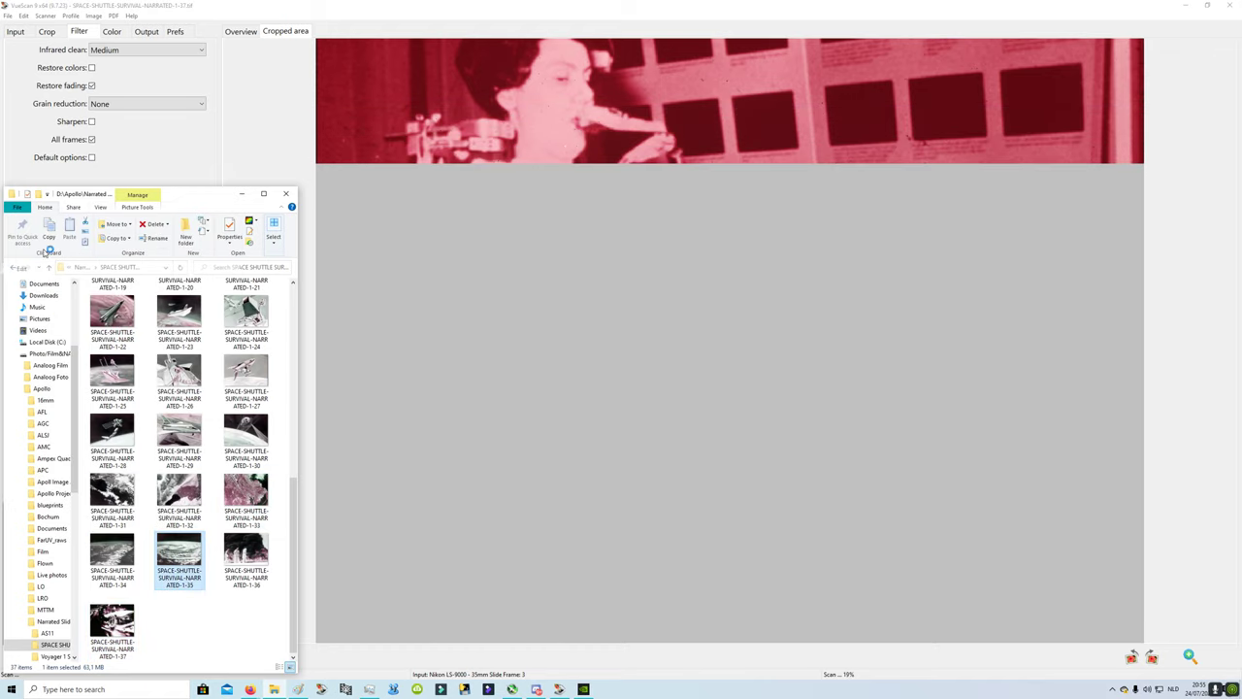
click(141, 47)
right_click(307, 202)
right_click(308, 203)
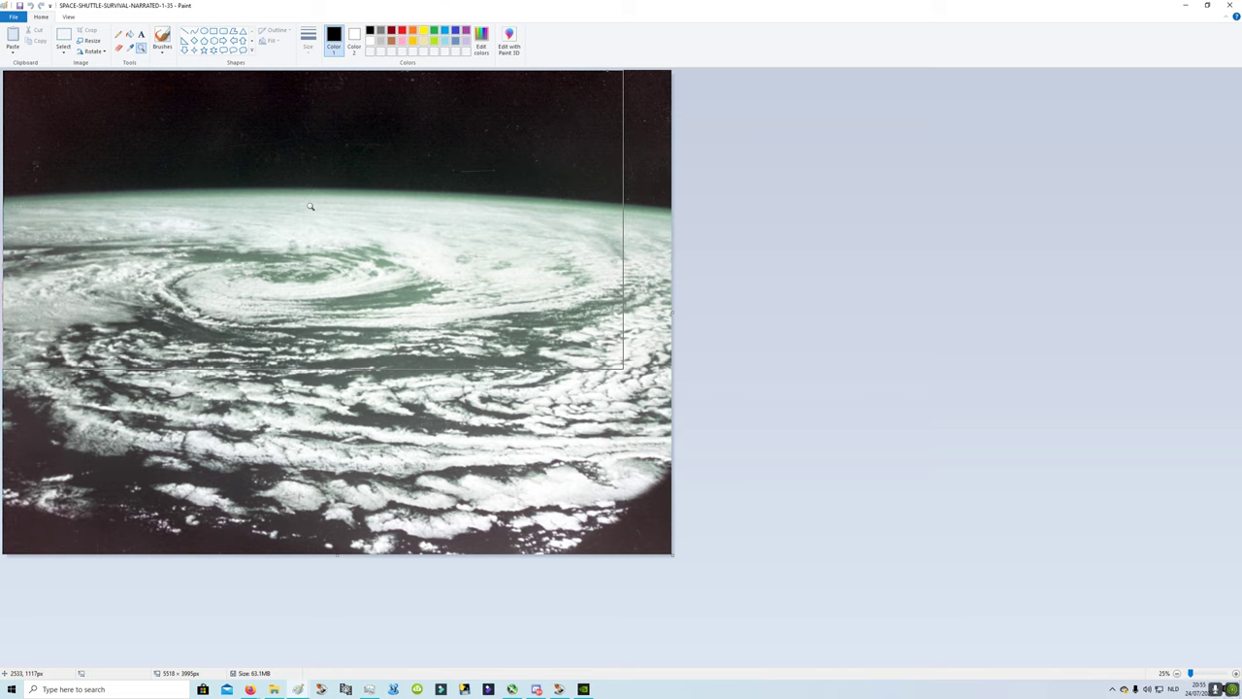
- Inspect the black sky above the hurricane for dust and scratches at 50% zoom, and close the image
click(311, 206)
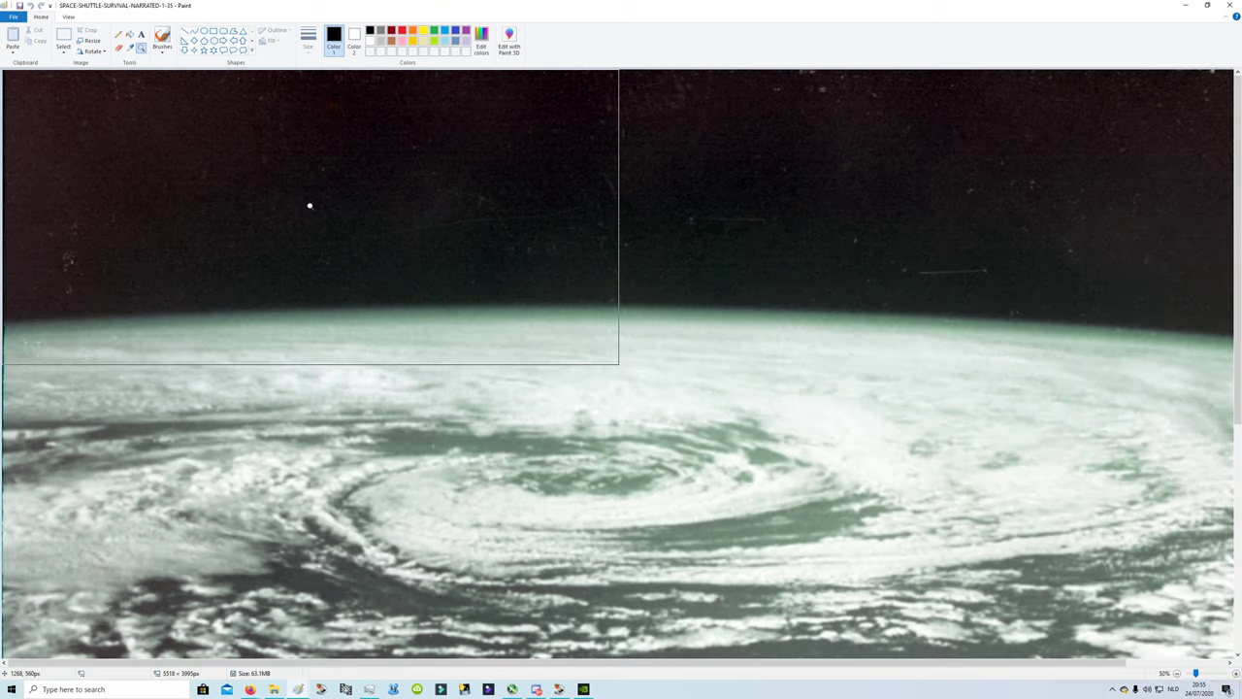
right_click(310, 206)
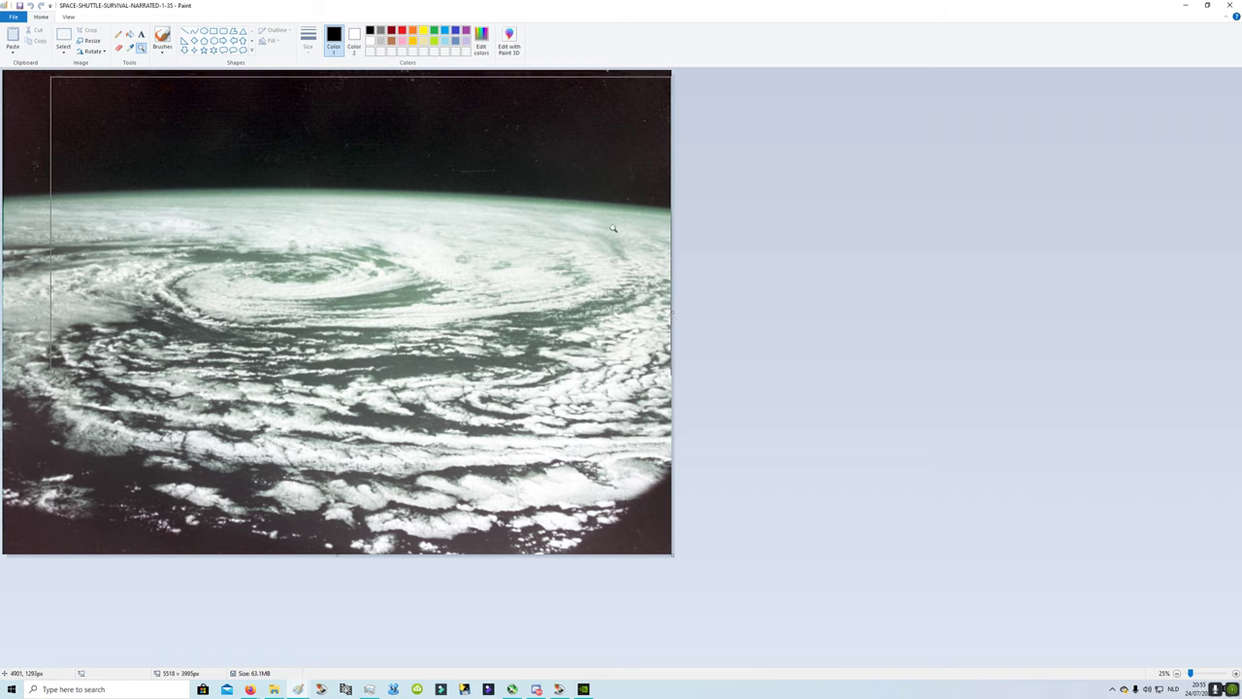
click(111, 193)
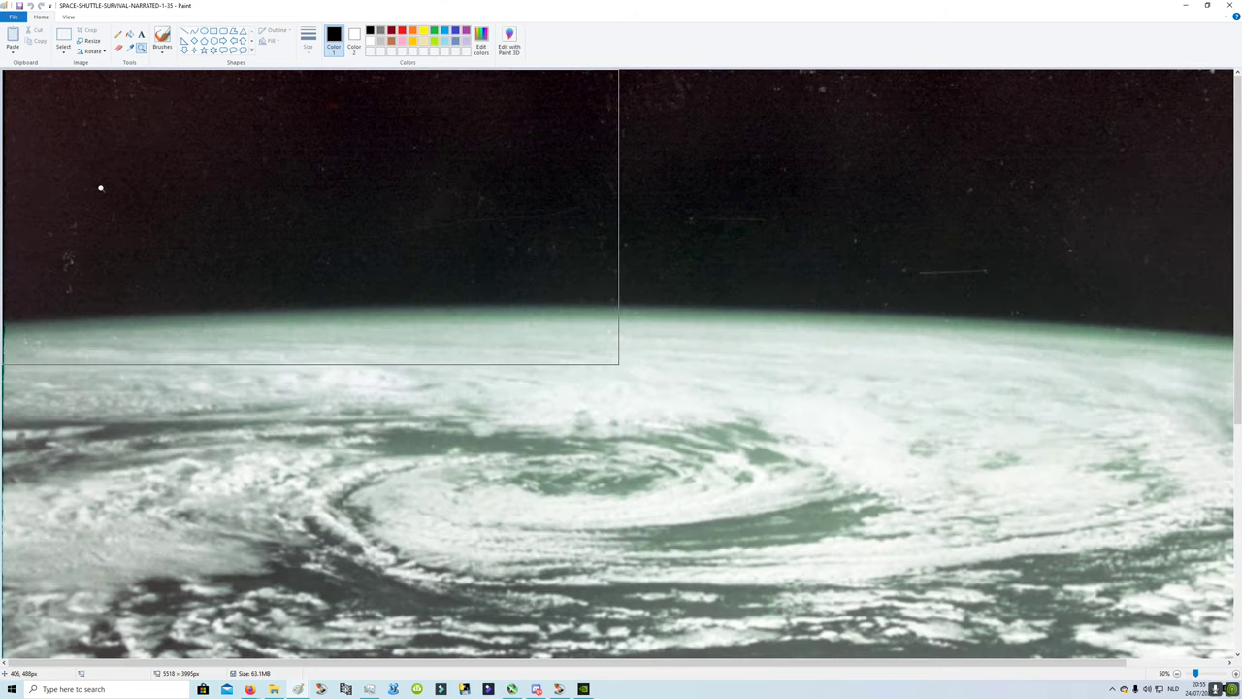
click(576, 218)
right_click(576, 218)
right_click(575, 218)
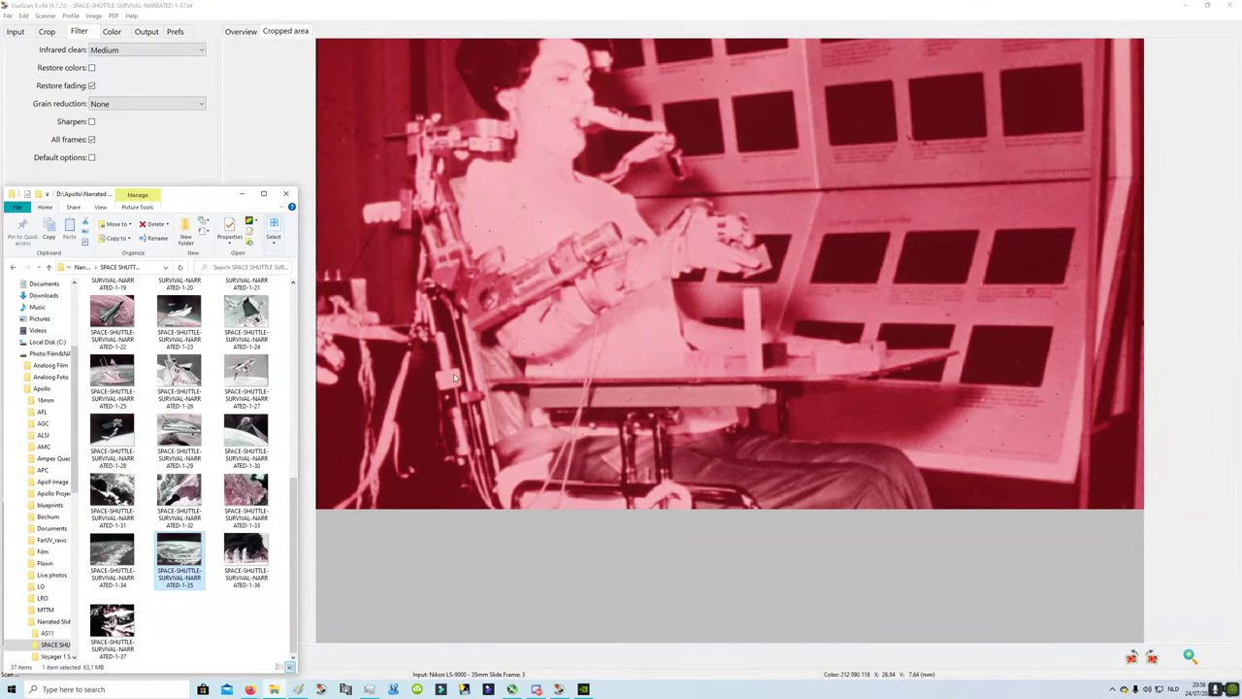
- Open the scanned Buck Rogers image SPACE-SHUTTLE-SURVIVAL-NARRATED-1-04 from the folder in Paint and inspect it at 25% zoom
click(269, 389)
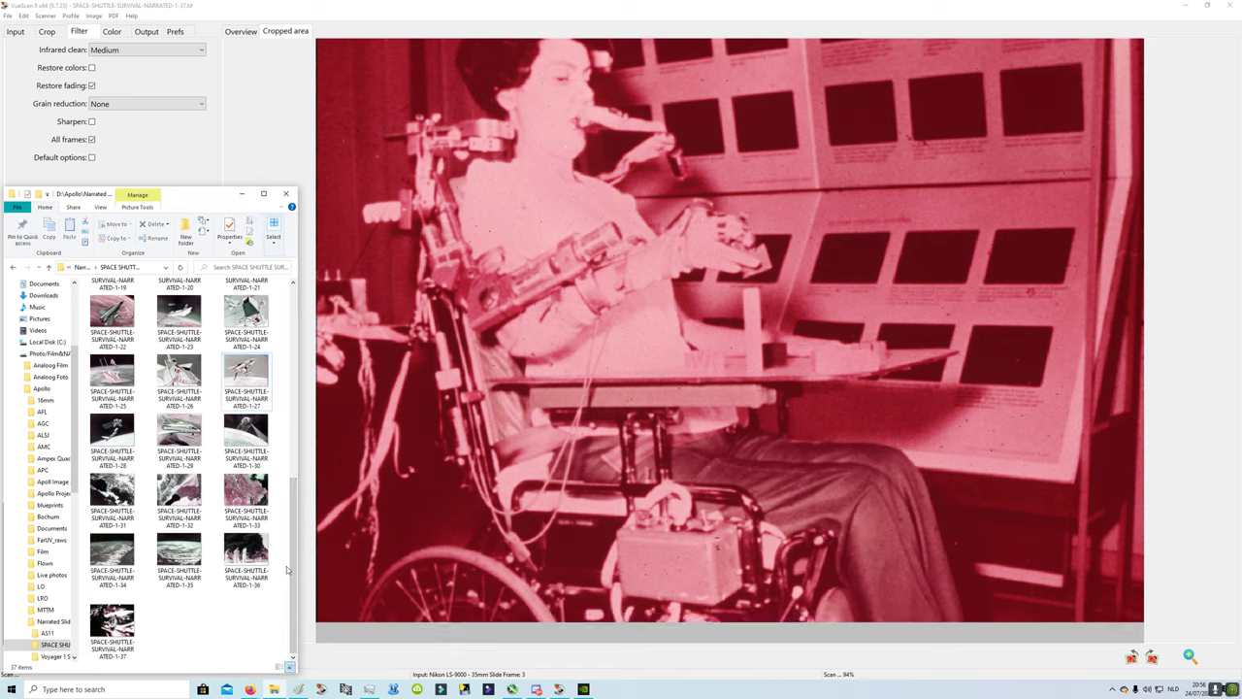
scroll(243, 505, up, 10)
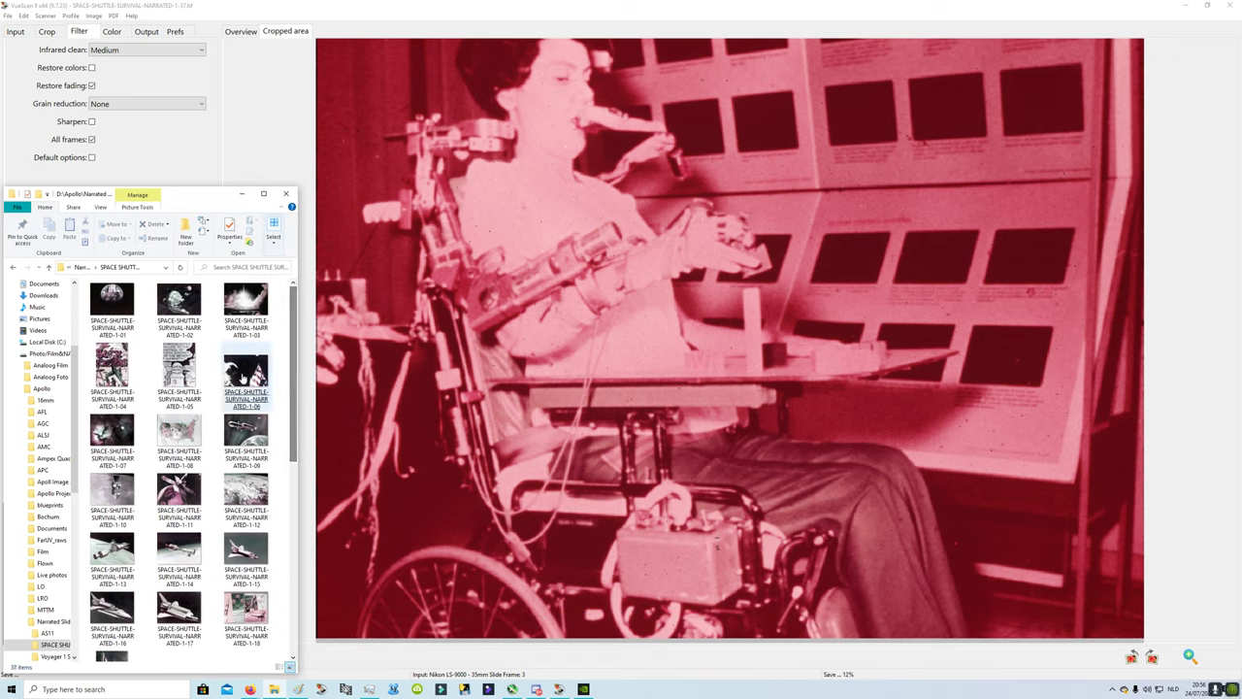
right_click(130, 370)
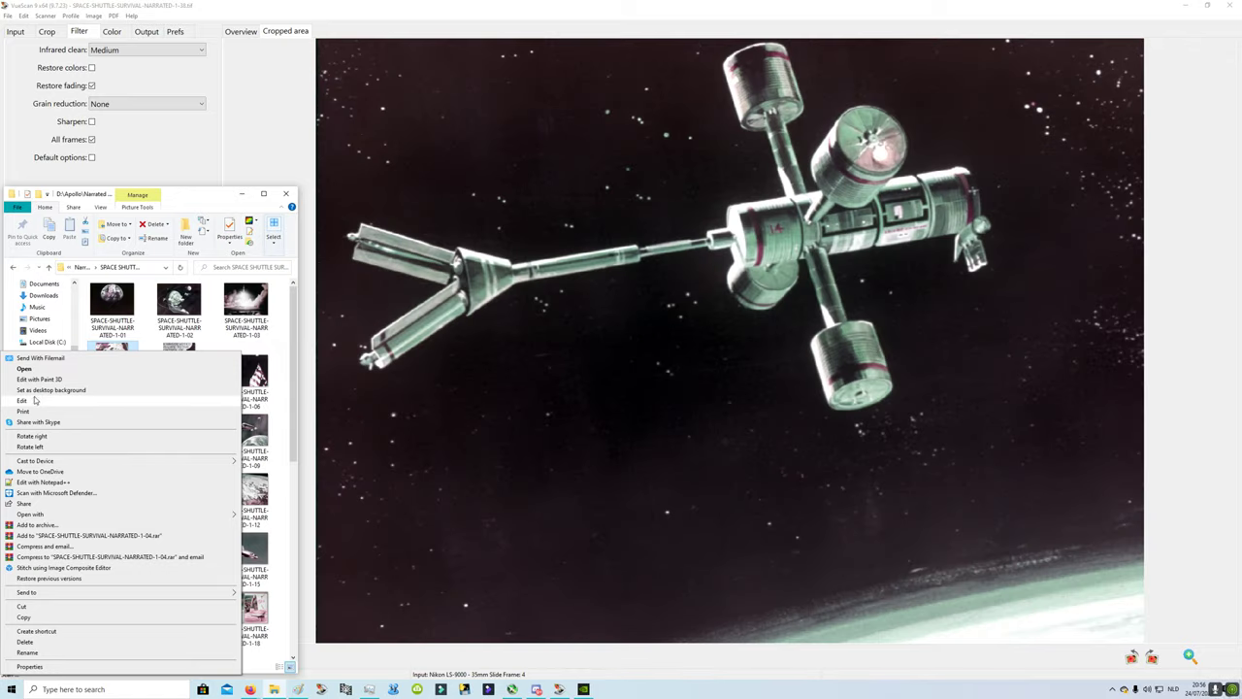
click(34, 400)
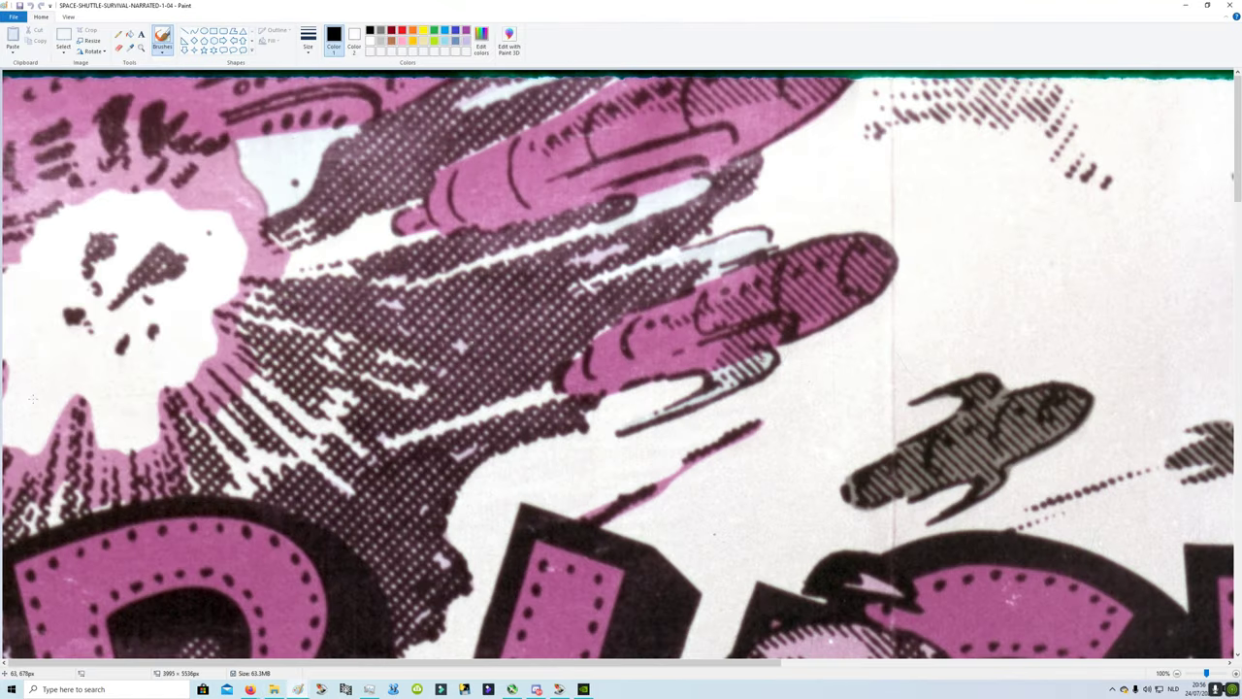
click(141, 47)
right_click(539, 213)
right_click(271, 141)
scroll(261, 143, up, 3)
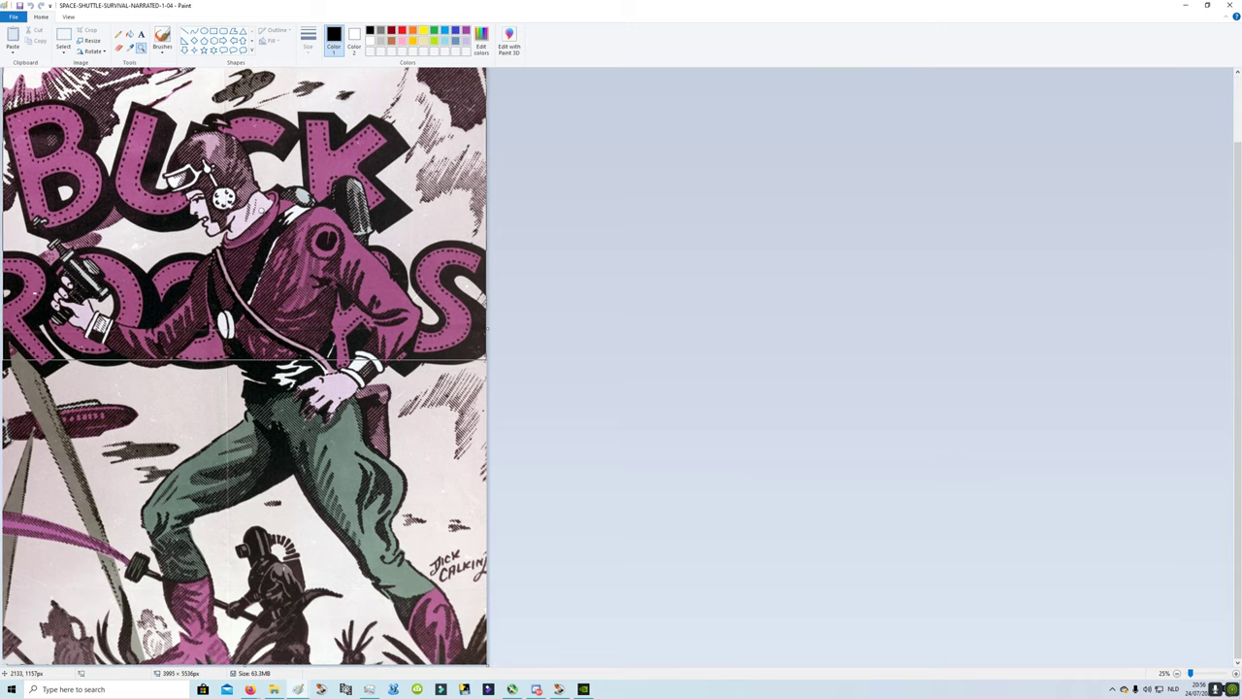